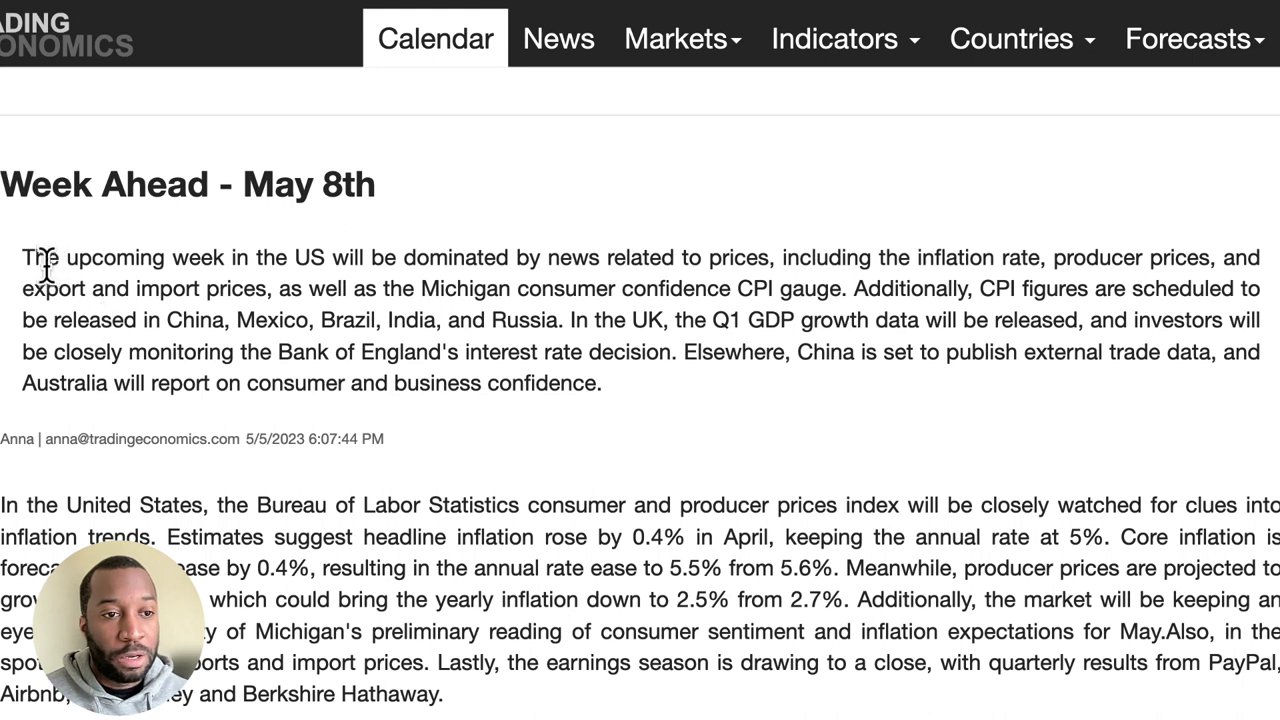
# Highlight the Week Ahead summary's passages on US prices, CPI releases, UK GDP, the Bank of England decision, and China and Australia data
pyautogui.moveTo(21, 258); pyautogui.dragTo(1100, 257)
pyautogui.moveTo(924, 268); pyautogui.dragTo(224, 320)
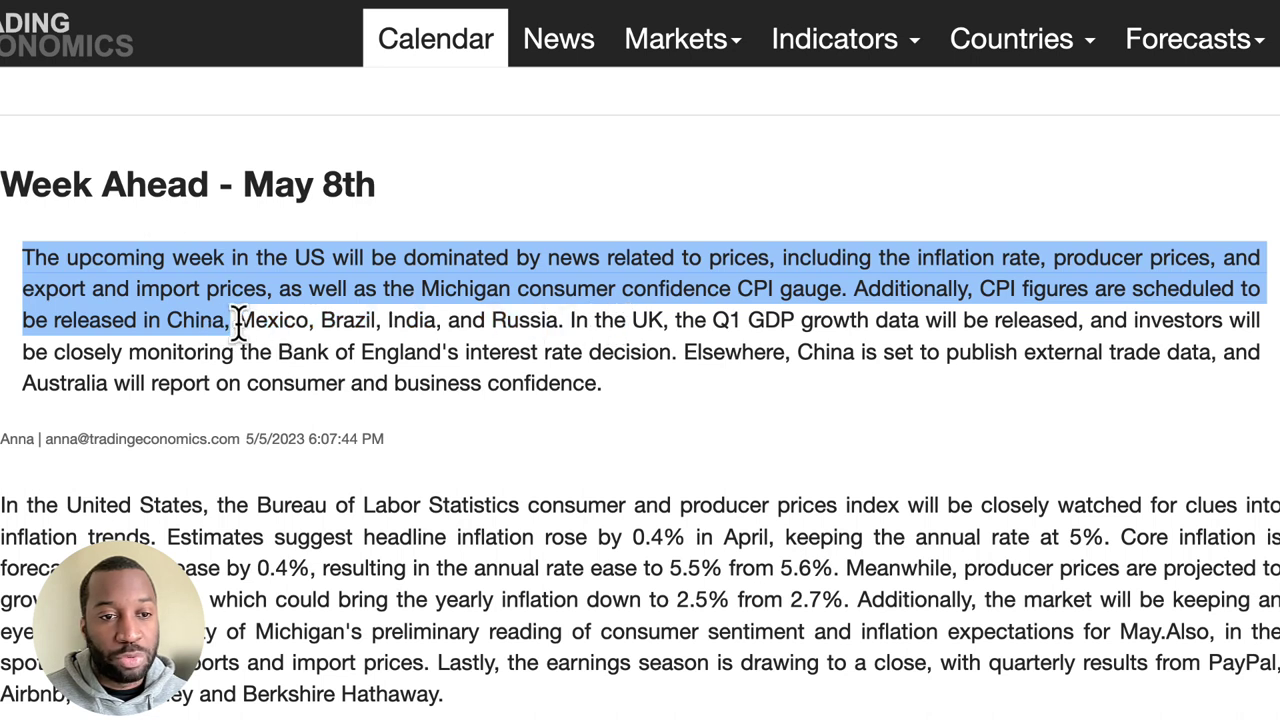
pyautogui.moveTo(570, 320); pyautogui.dragTo(623, 403)
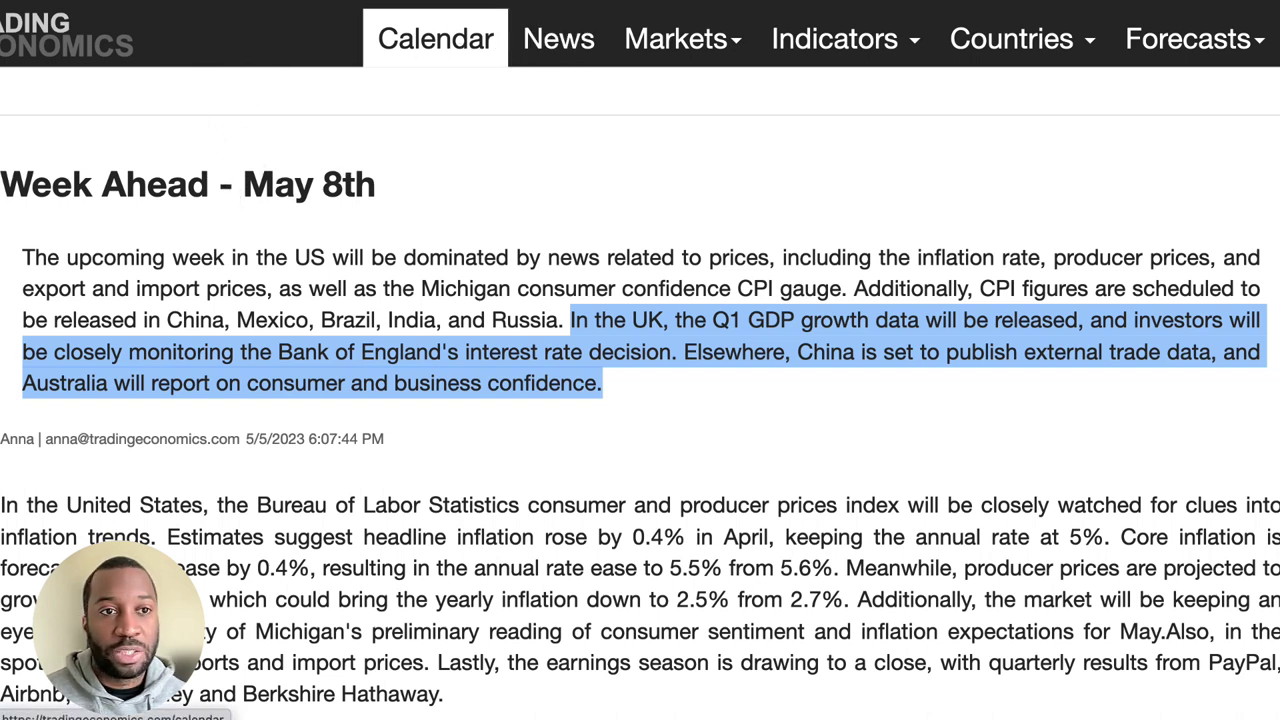
# Switch to the US Dollar Index chart in TradingView and set its timeframe to 1D
pyautogui.click(265, 0)
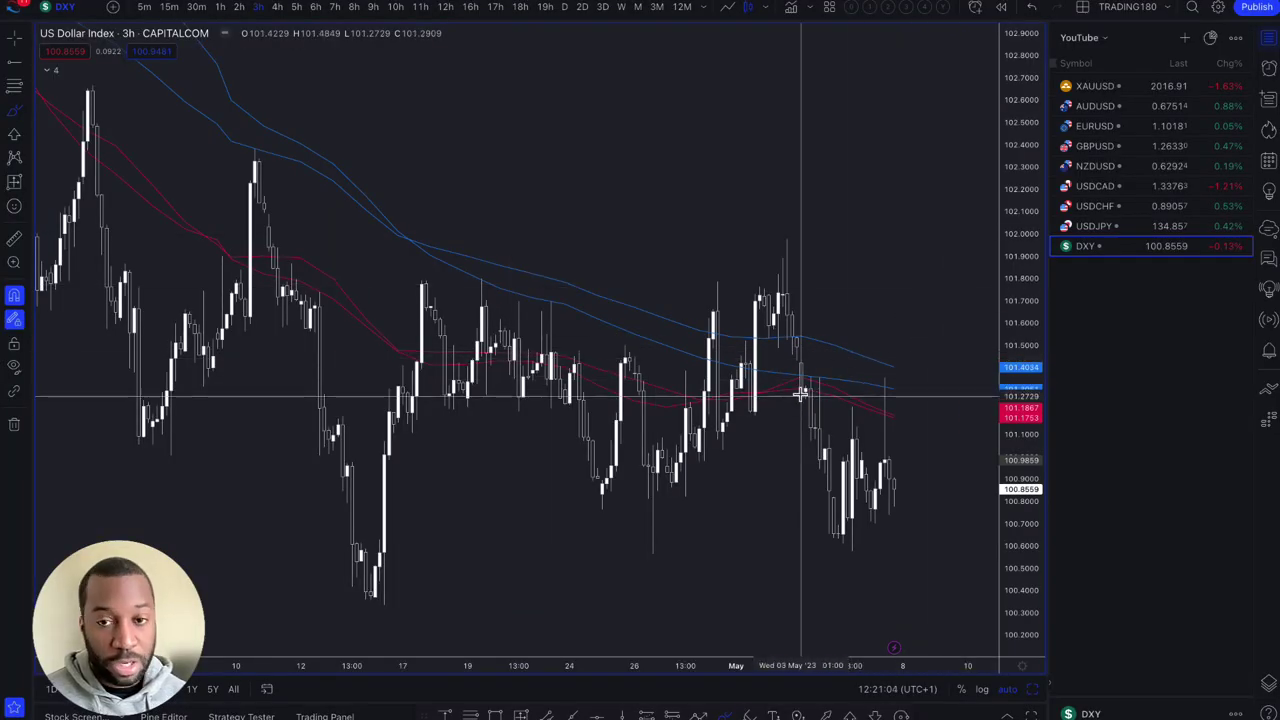
pyautogui.write('1h')
pyautogui.press('Return')
pyautogui.write('1D')
pyautogui.press('Return')
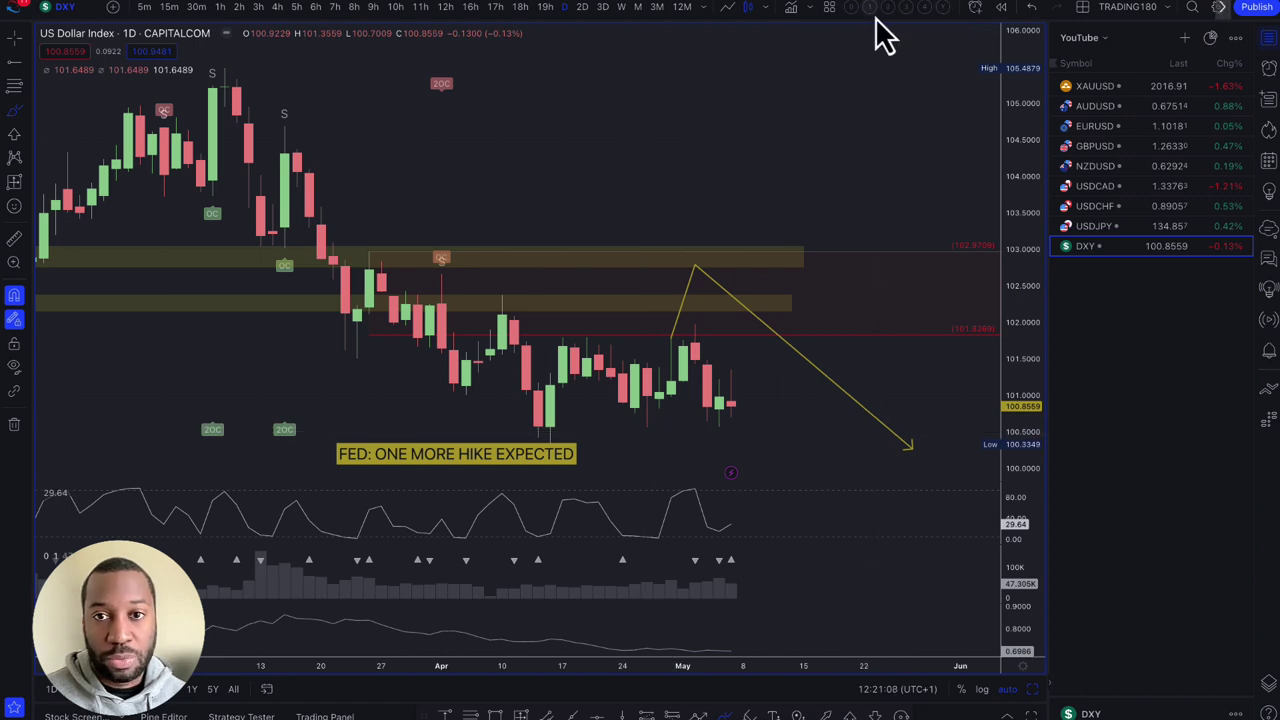
# Maximize the price pane of the daily US Dollar Index chart and widen the visible date range to include earlier price action
pyautogui.doubleClick(835, 63)
pyautogui.scroll(3, 889, 423)
pyautogui.scroll(-2, 885, 422)
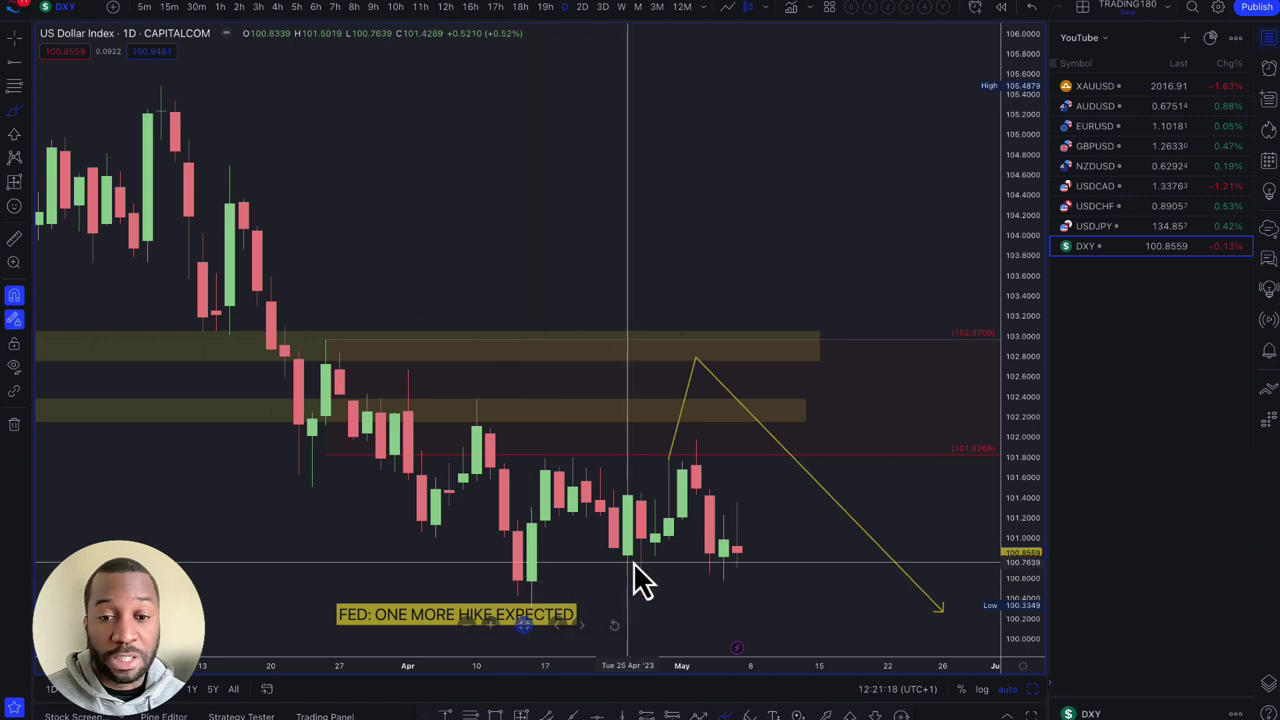
pyautogui.scroll(-3, 603, 570)
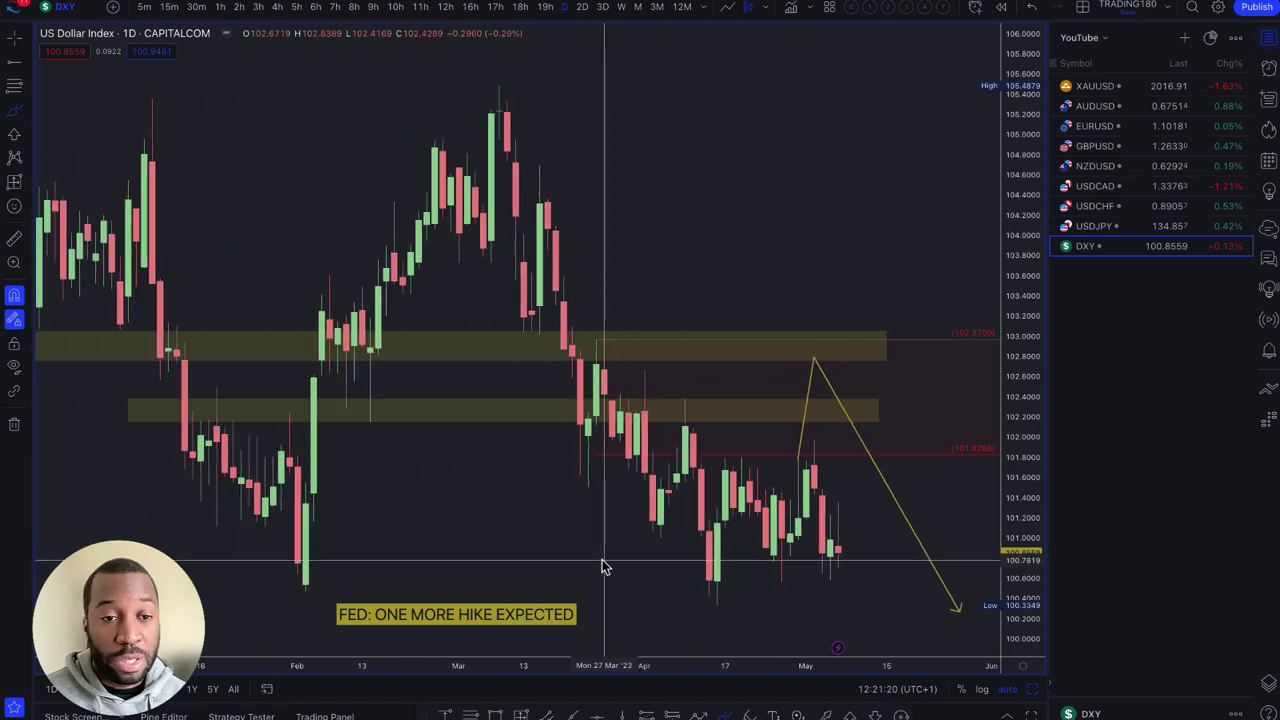
pyautogui.scroll(-2, 679, 557)
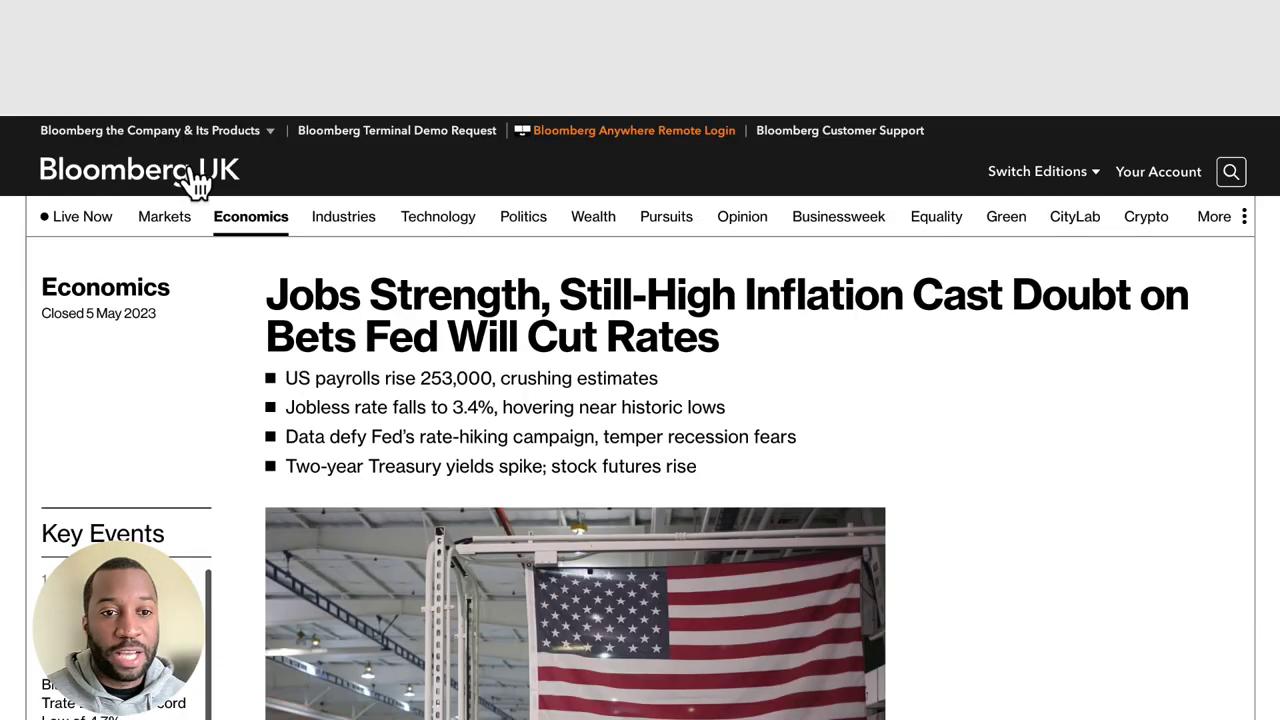
# In the Bloomberg jobs-strength article, highlight the headline with its four bullet points, and the bullet on the jobless rate
pyautogui.scroll(-2, 406, 336)
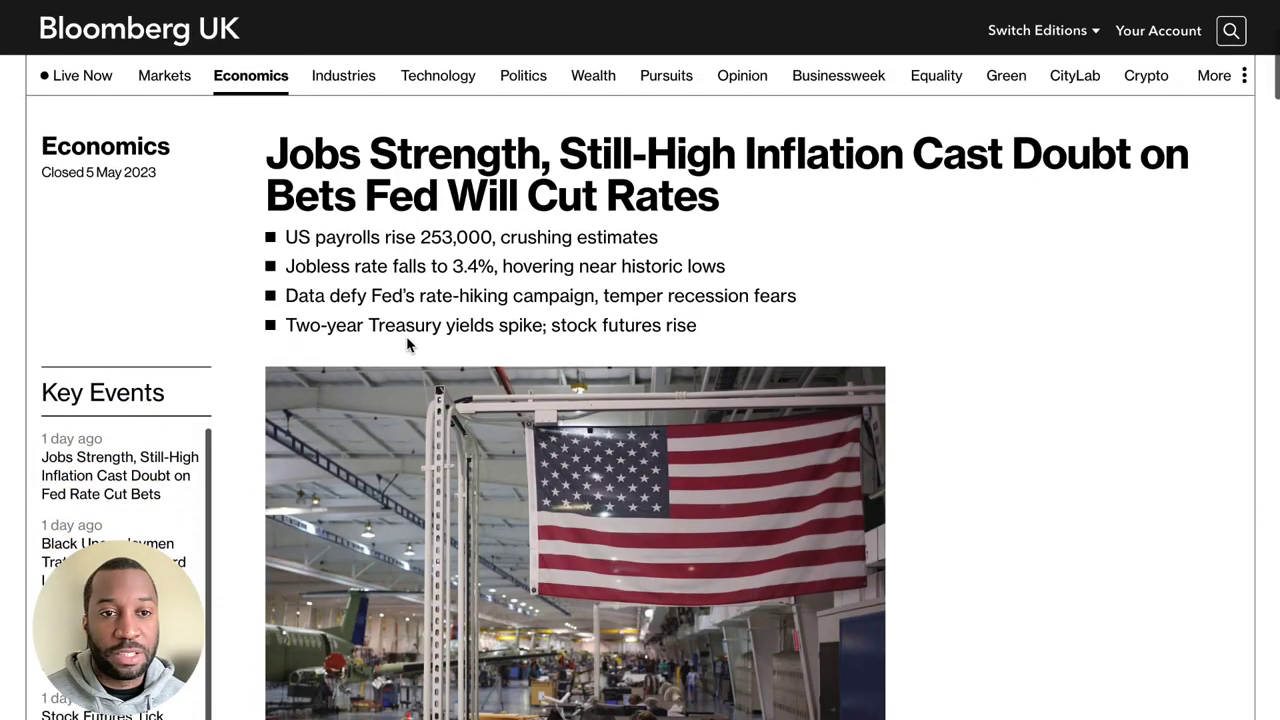
pyautogui.moveTo(266, 157); pyautogui.dragTo(694, 328)
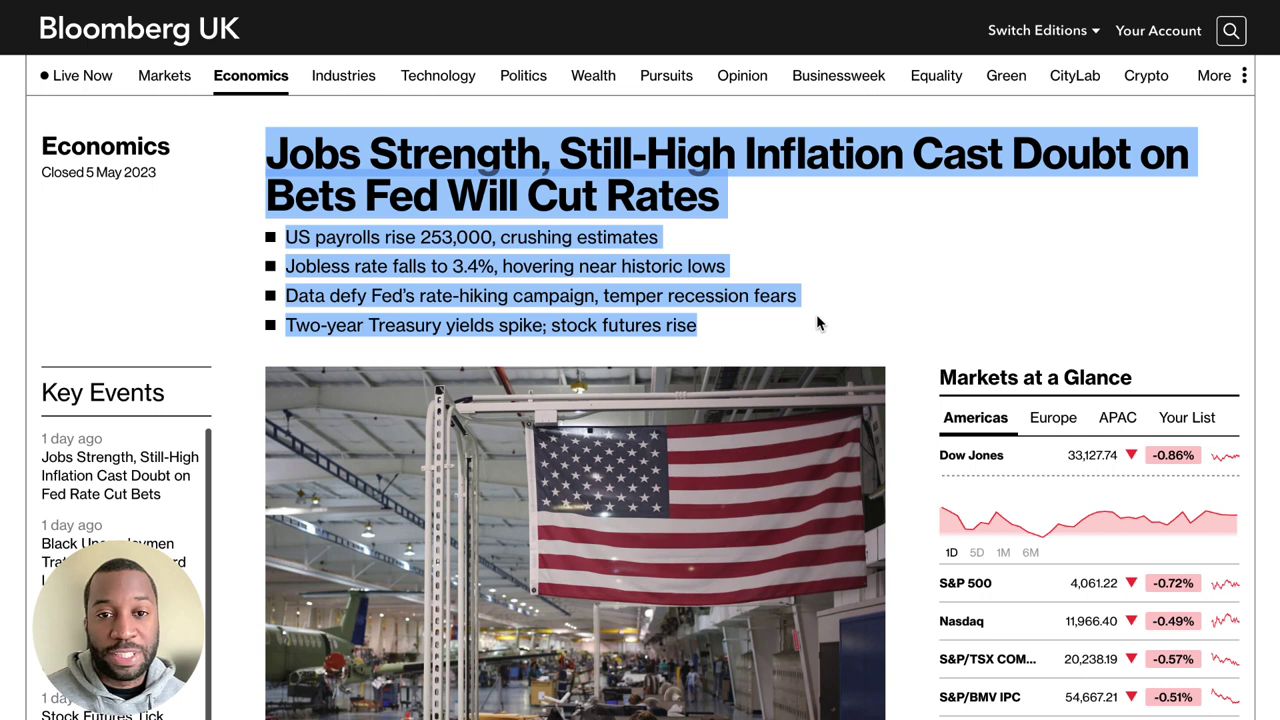
pyautogui.click(723, 200)
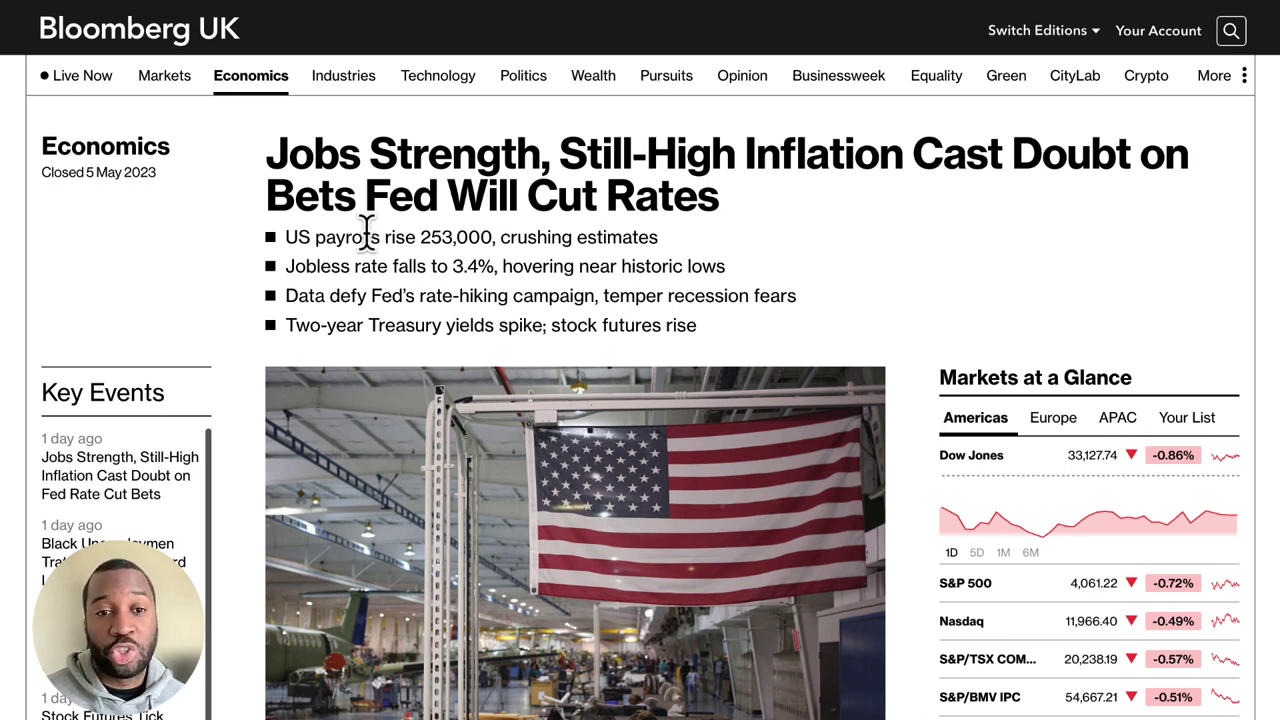
pyautogui.moveTo(405, 266); pyautogui.dragTo(727, 280)
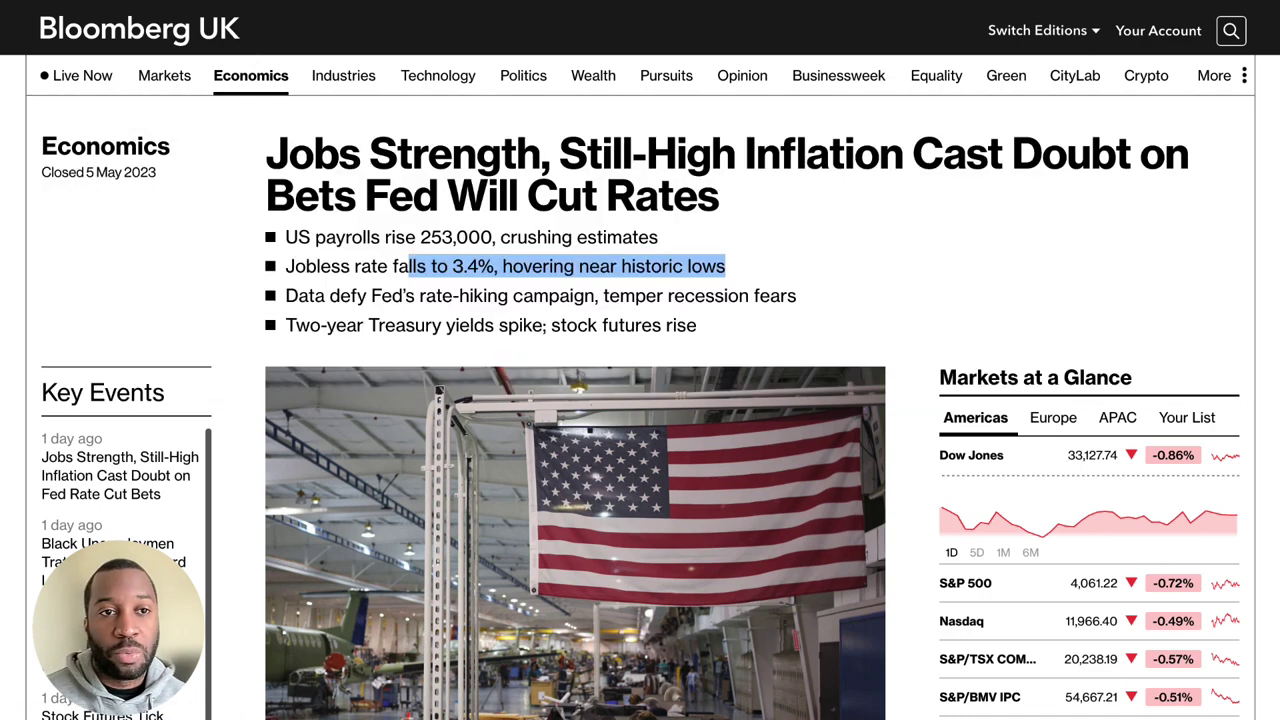
# Open the Bloomberg article on bond traders betting on a Fed shift, and highlight "Credit Risks" in the headline and both summary bullets
pyautogui.click(300, 2)
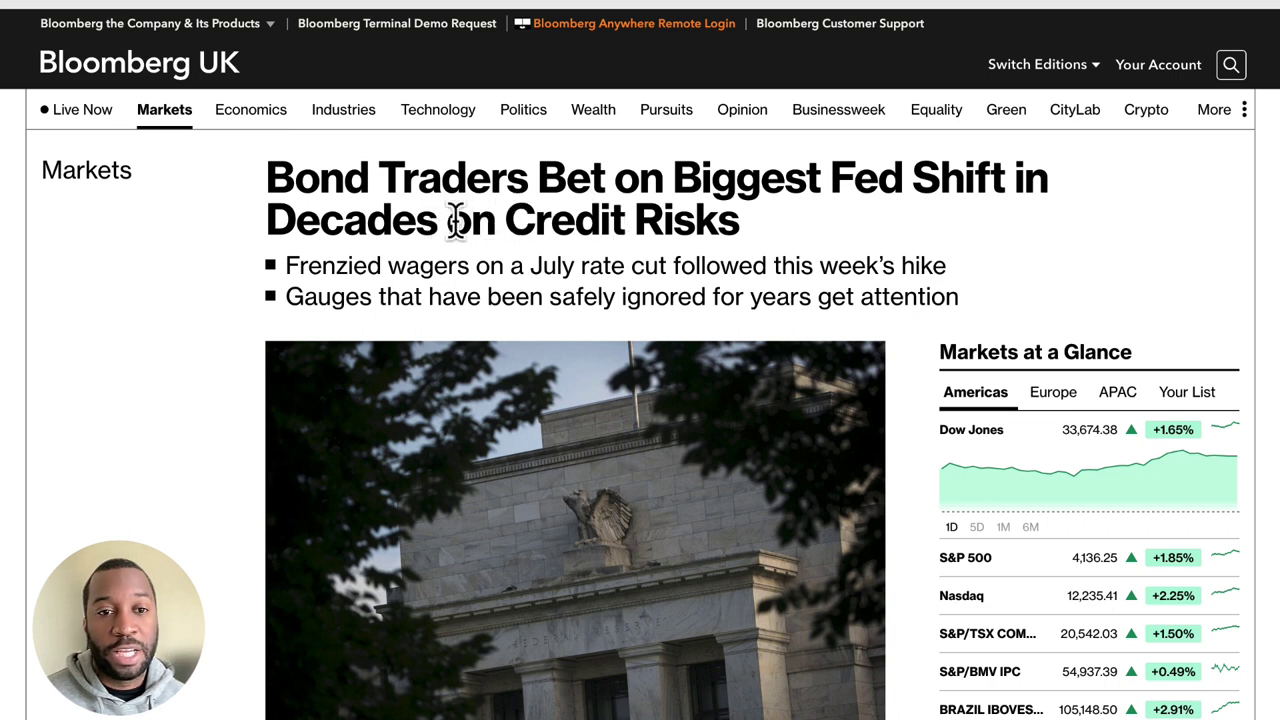
pyautogui.moveTo(729, 220); pyautogui.dragTo(500, 217)
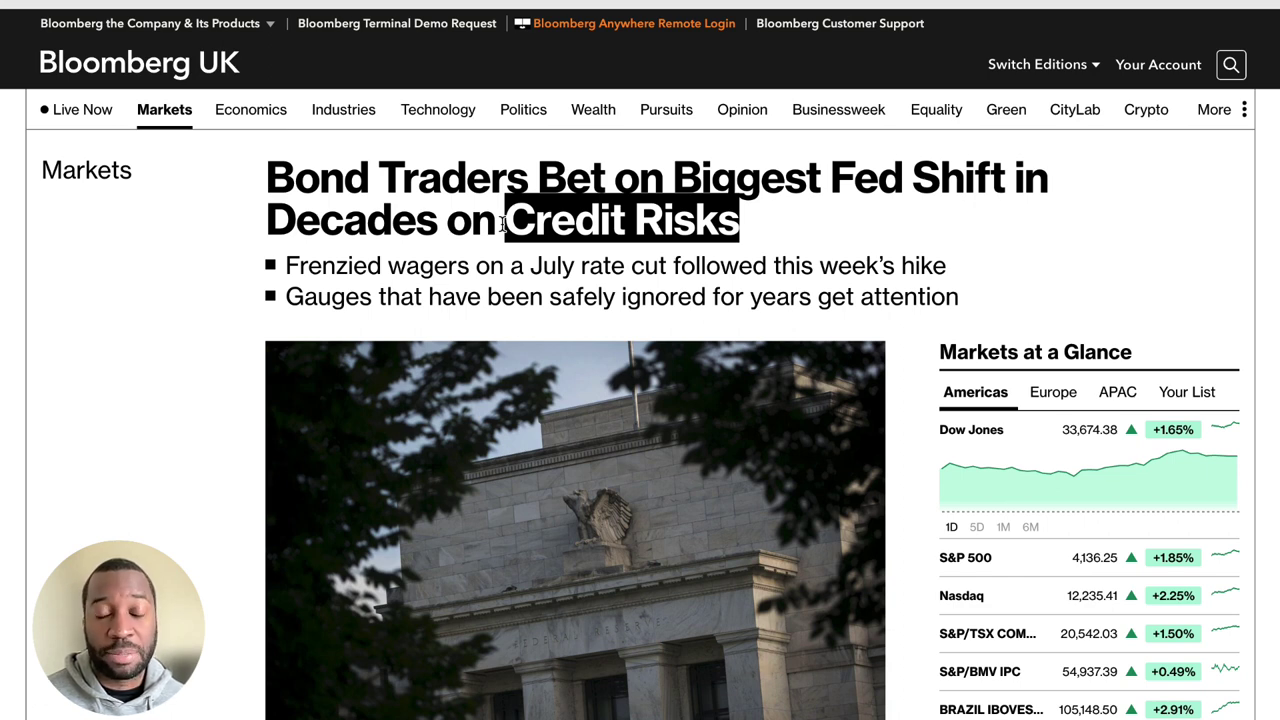
pyautogui.scroll(-1, 496, 219)
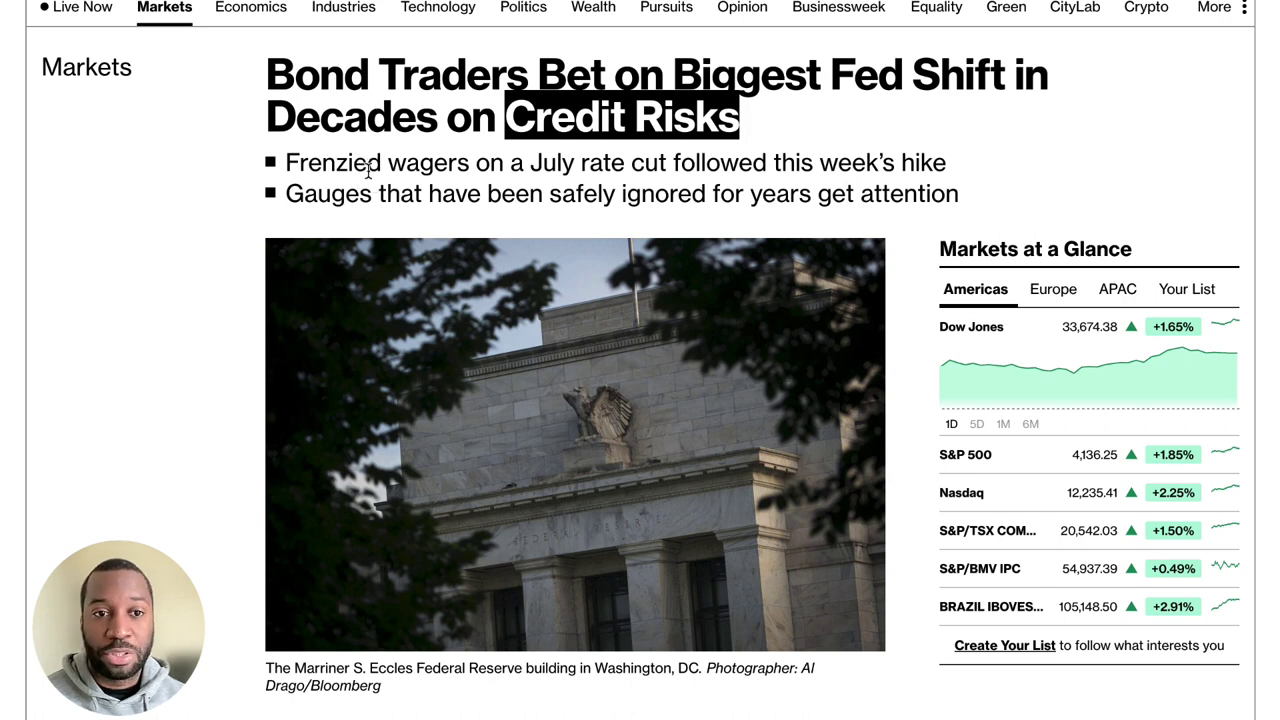
pyautogui.moveTo(280, 162); pyautogui.dragTo(945, 194)
# Highlight the article's opening paragraph on credit crunch fears and the following paragraph on wagers after Wednesday's rate hike
pyautogui.scroll(-3, 880, 300)
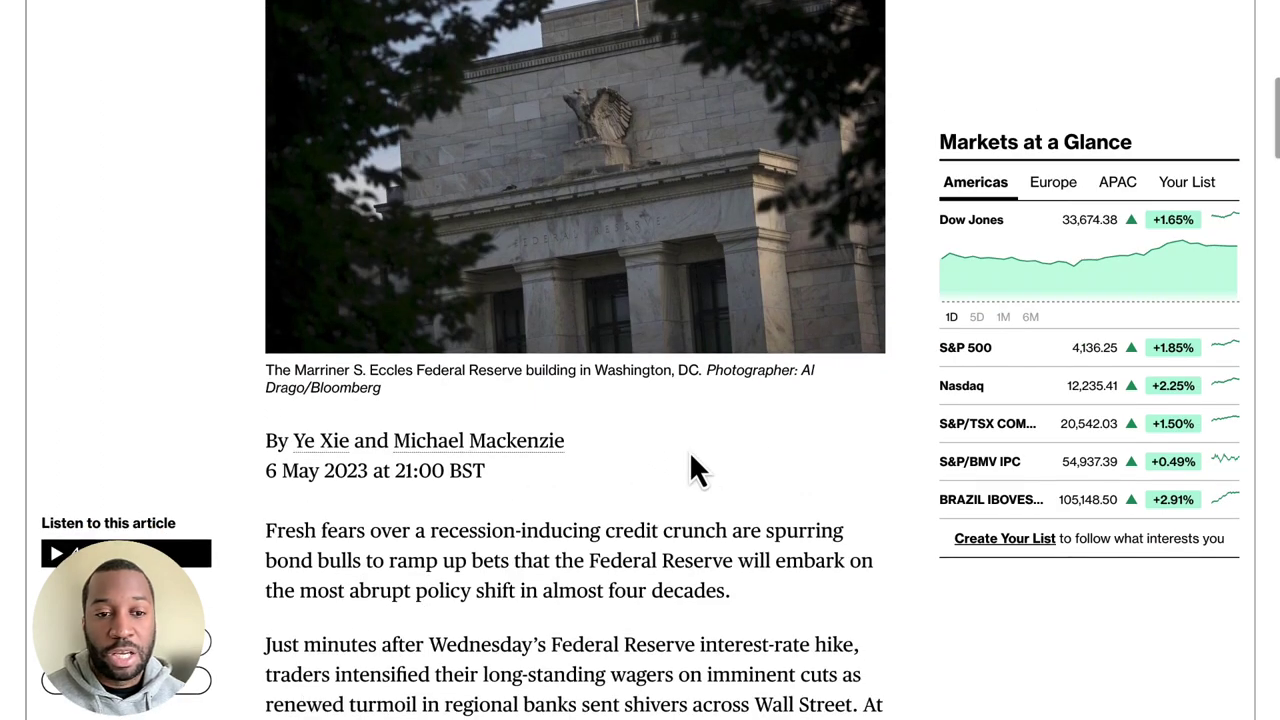
pyautogui.scroll(-3, 691, 455)
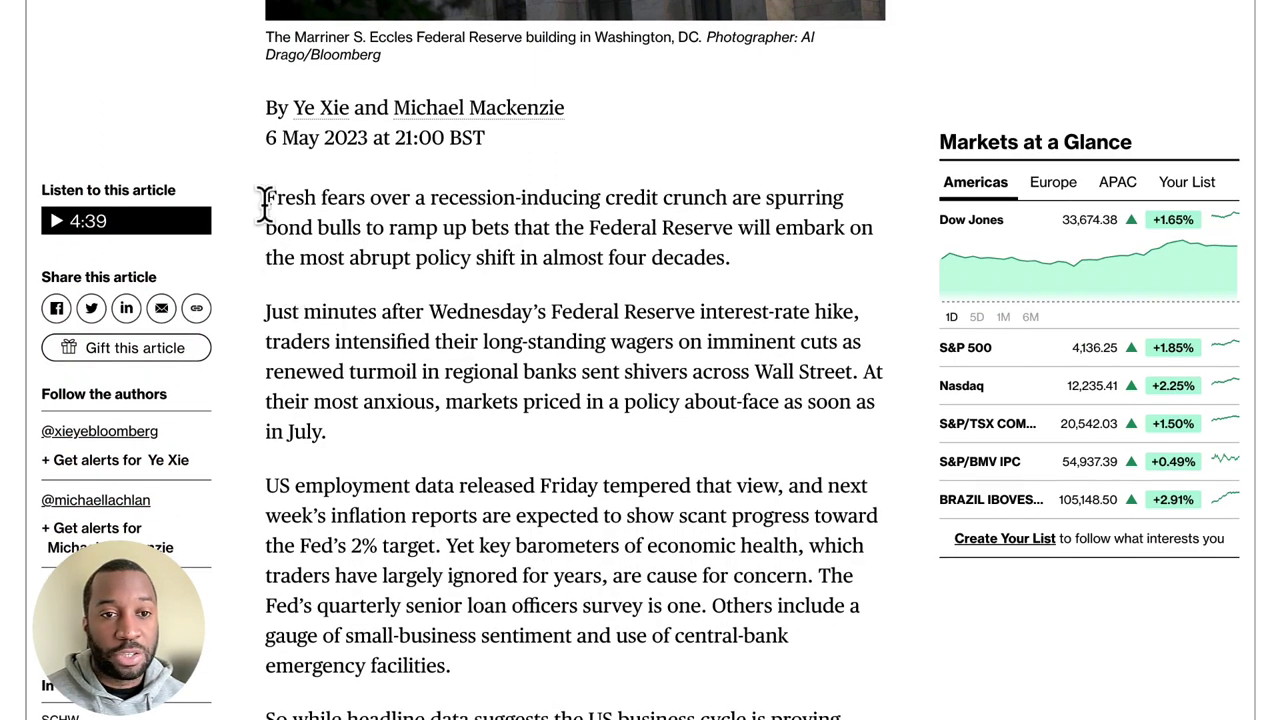
pyautogui.moveTo(265, 198); pyautogui.dragTo(757, 281)
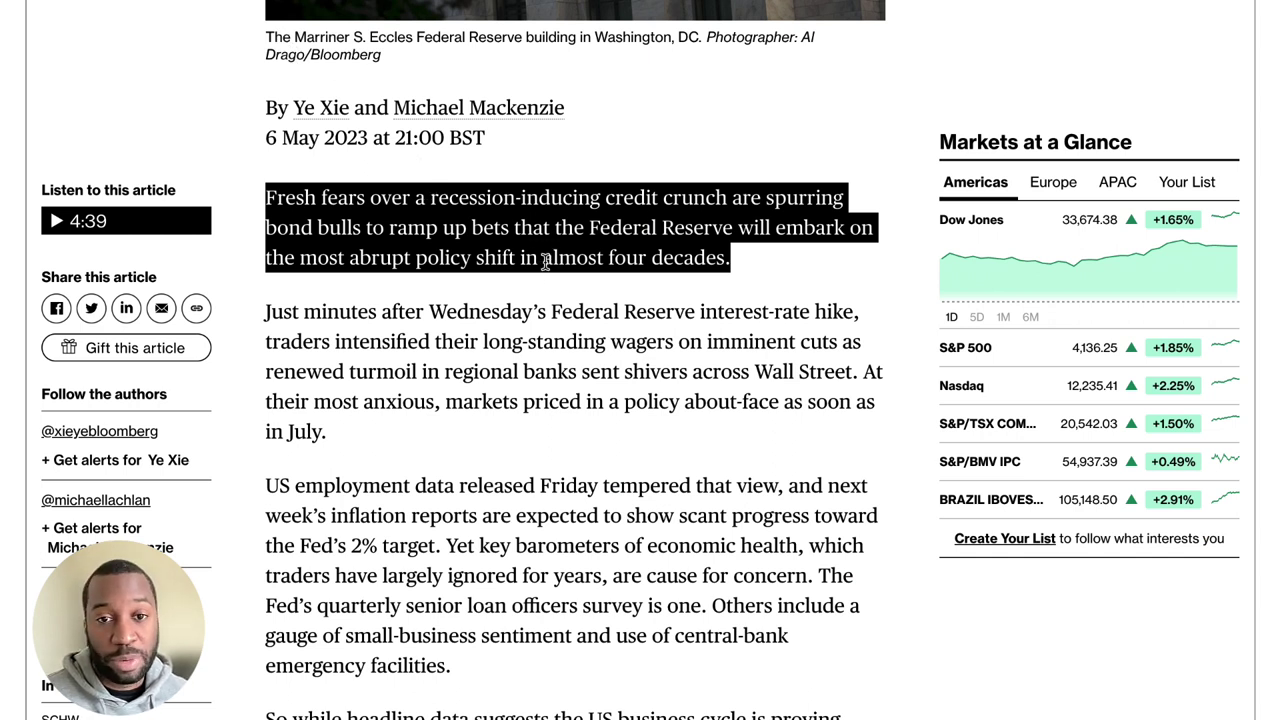
pyautogui.moveTo(268, 311); pyautogui.dragTo(518, 478)
# Highlight the article's sentences on US employment data, small-business sentiment, business cycle resilience and the darkening financial outlook
pyautogui.scroll(-3, 518, 478)
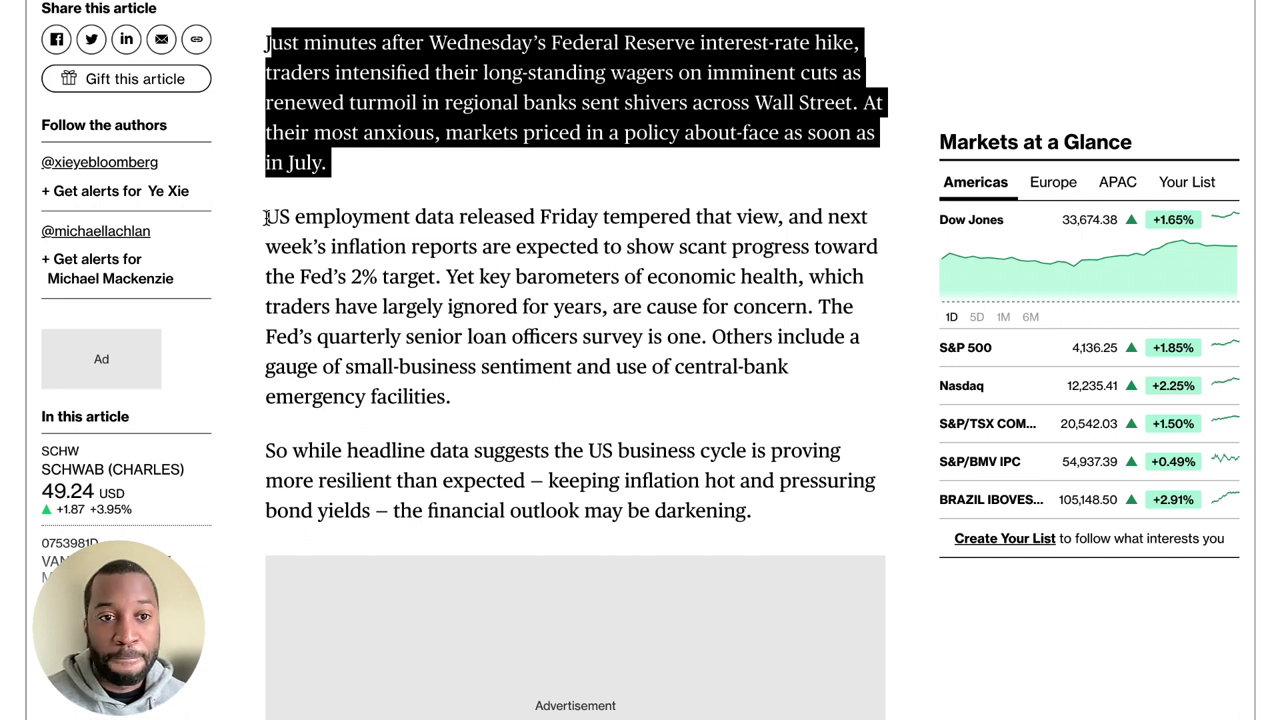
pyautogui.moveTo(266, 218)
pyautogui.mouseDown()
pyautogui.moveTo(752, 218)
pyautogui.moveTo(812, 222)
pyautogui.moveTo(860, 248)
pyautogui.moveTo(300, 254)
pyautogui.moveTo(808, 249)
pyautogui.moveTo(334, 292)
pyautogui.moveTo(444, 278)
pyautogui.moveTo(826, 280)
pyautogui.moveTo(402, 304)
pyautogui.moveTo(855, 310)
pyautogui.moveTo(366, 336)
pyautogui.moveTo(722, 340)
pyautogui.mouseUp()
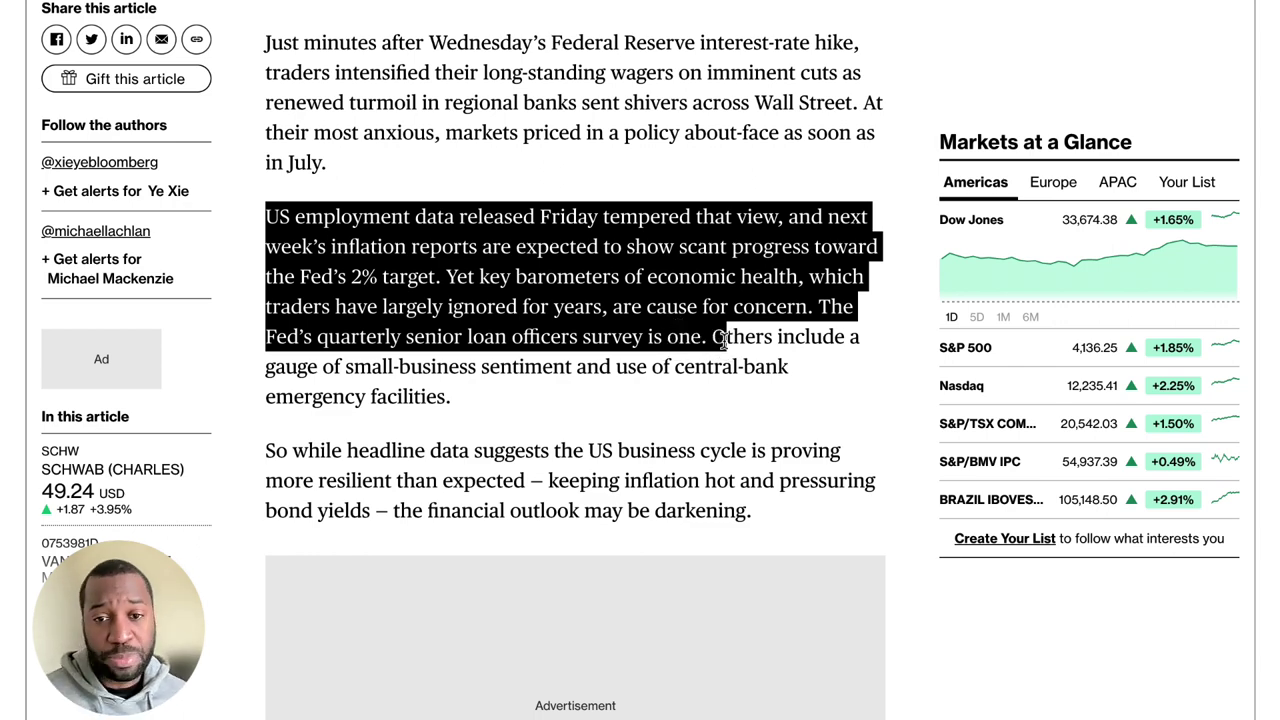
pyautogui.moveTo(712, 338); pyautogui.dragTo(648, 376)
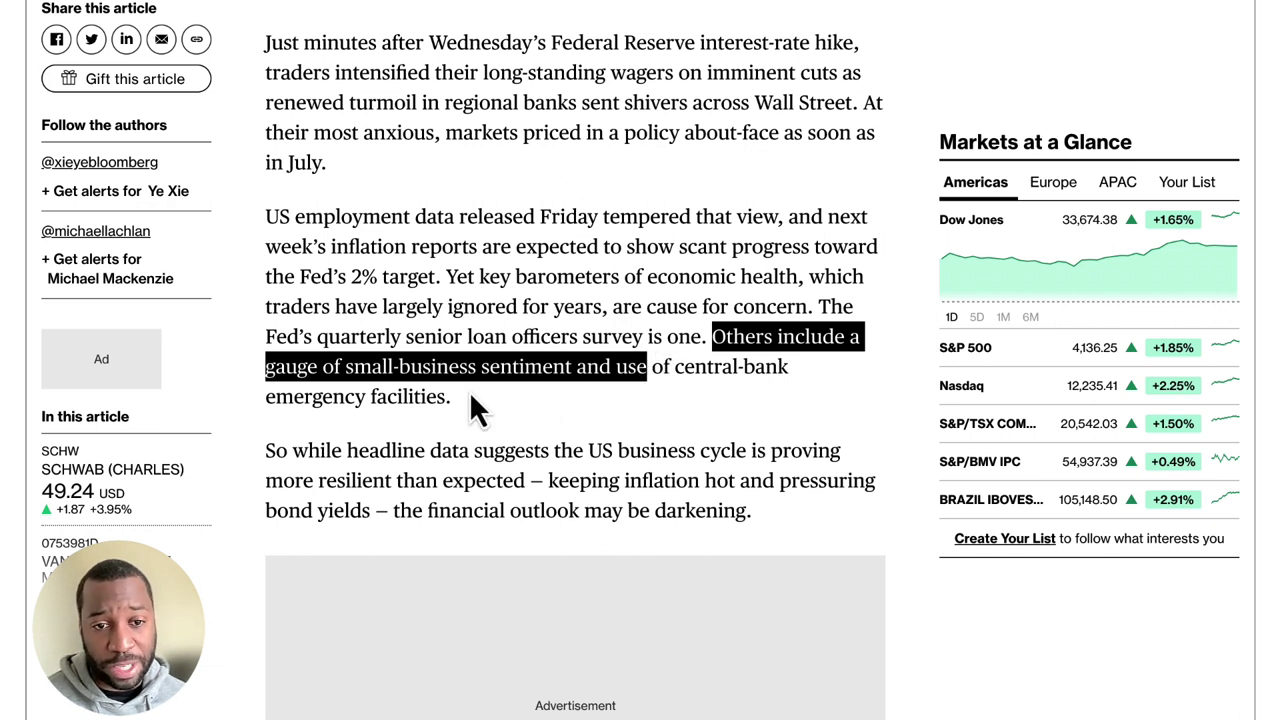
pyautogui.scroll(-1, 500, 440)
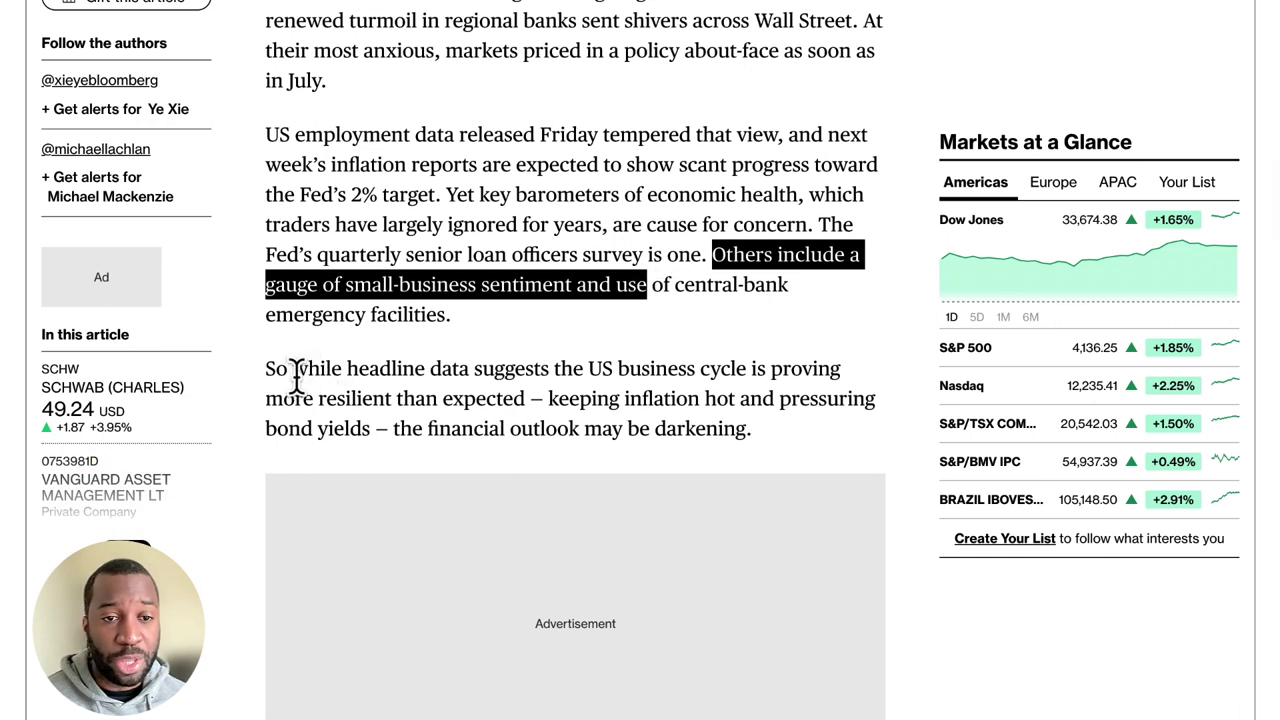
pyautogui.moveTo(307, 370); pyautogui.dragTo(453, 398)
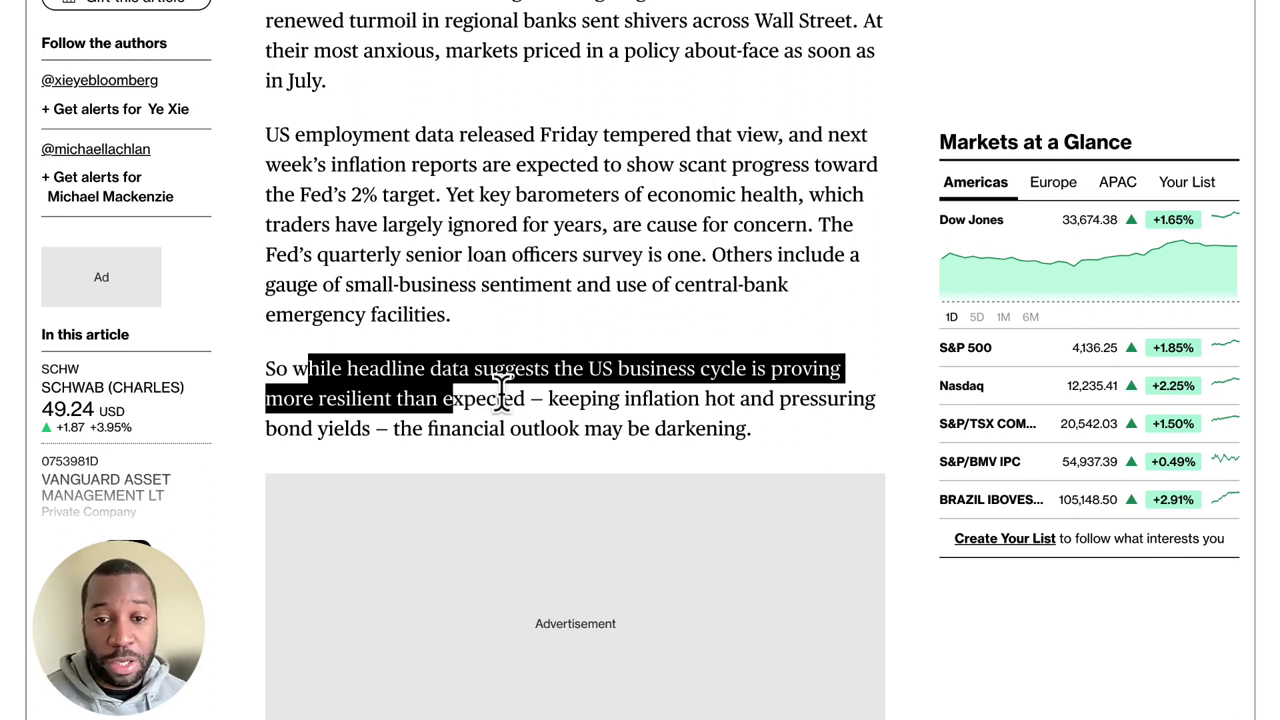
pyautogui.moveTo(568, 398); pyautogui.dragTo(733, 418)
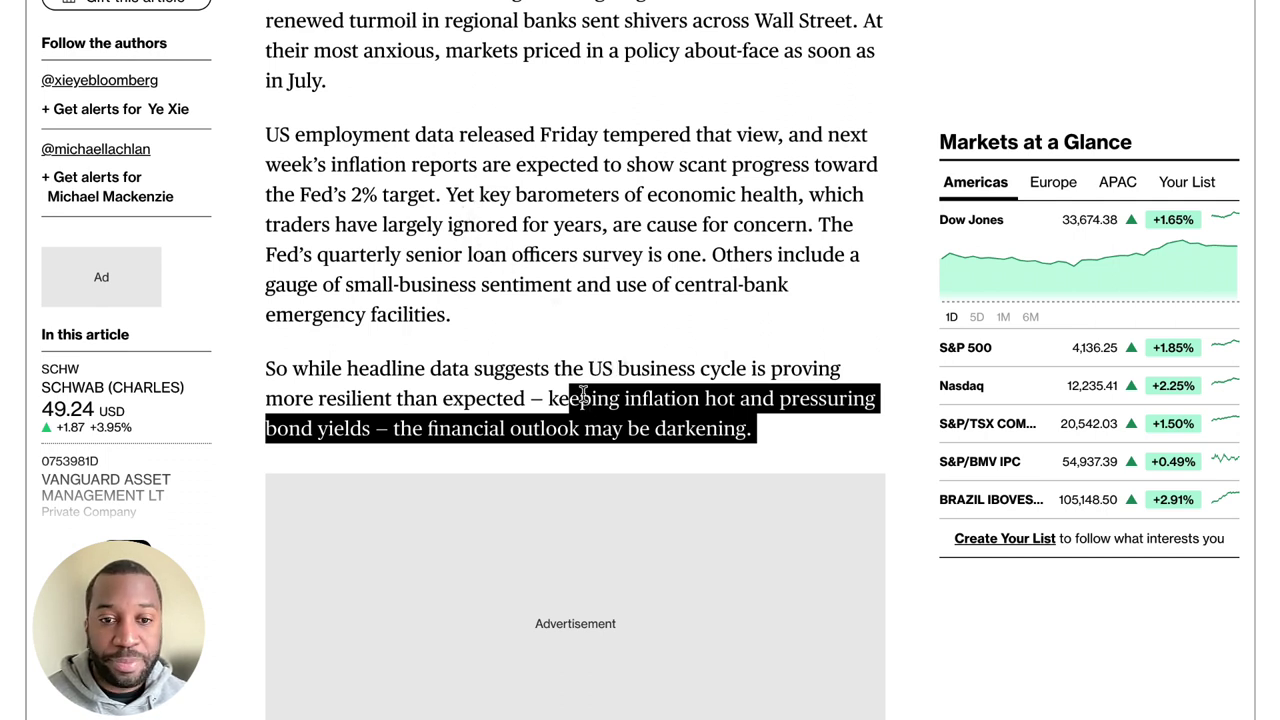
# Highlight the Charles Schwab strategist's quote on credit tightening and the paragraph on the first quick rate cut since October 1987
pyautogui.scroll(-5, 568, 390)
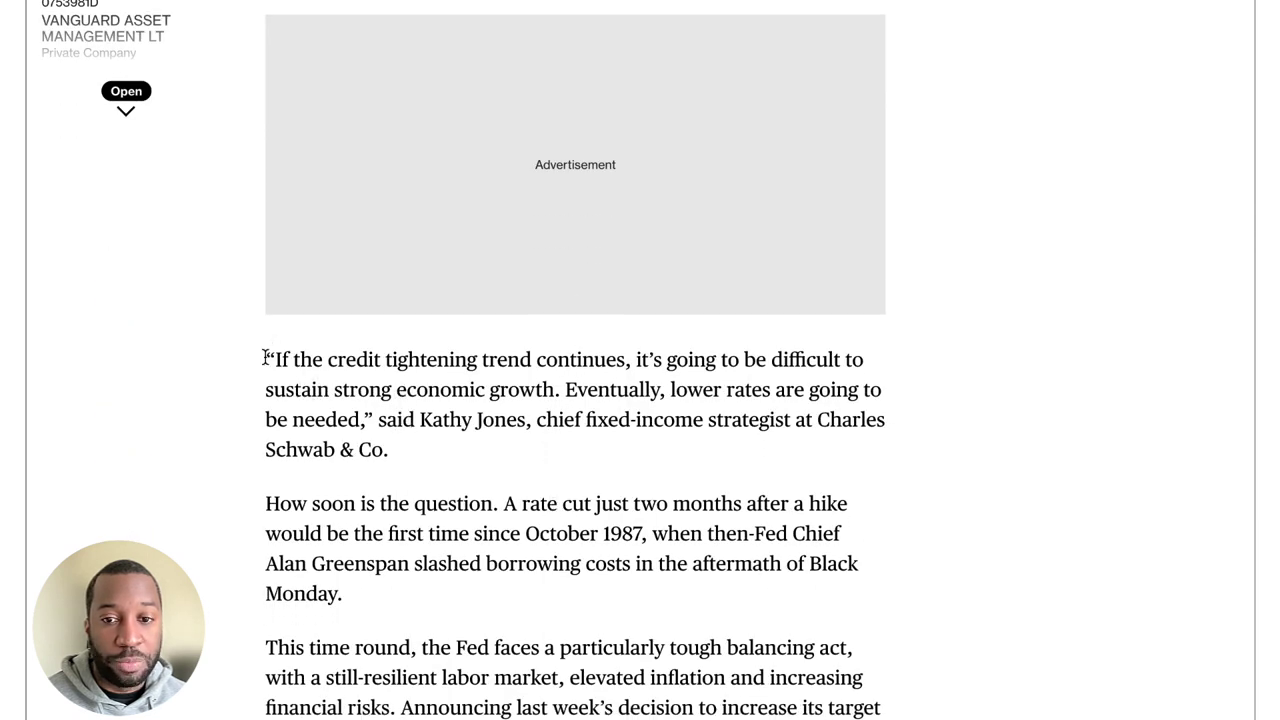
pyautogui.moveTo(265, 358); pyautogui.dragTo(720, 380)
pyautogui.moveTo(848, 380); pyautogui.dragTo(560, 462)
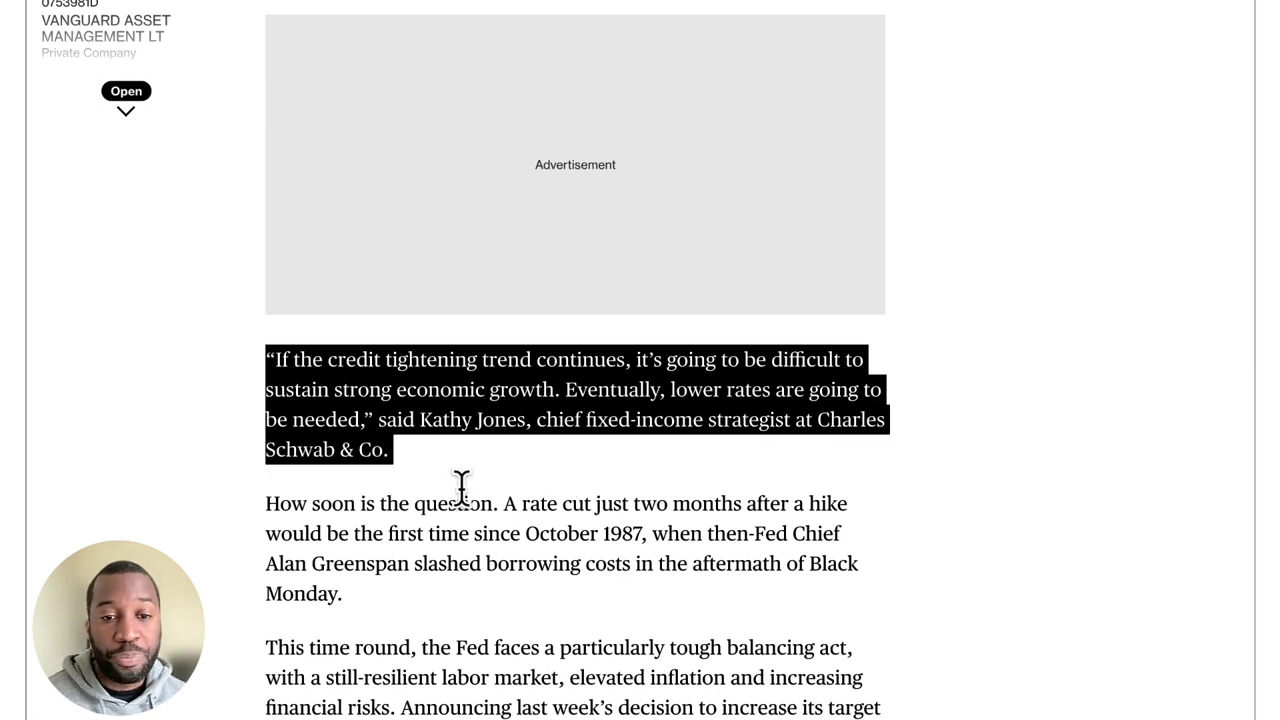
pyautogui.click(357, 510)
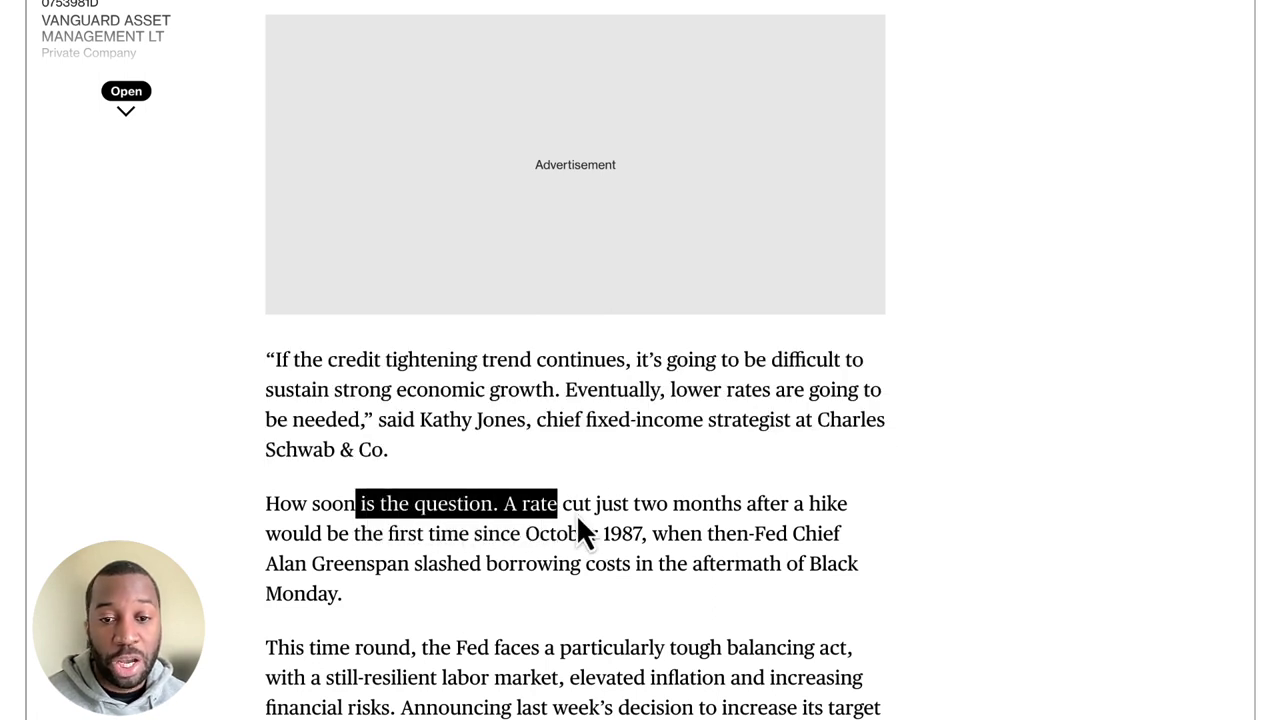
pyautogui.moveTo(692, 520); pyautogui.dragTo(512, 563)
pyautogui.moveTo(420, 548); pyautogui.dragTo(560, 600)
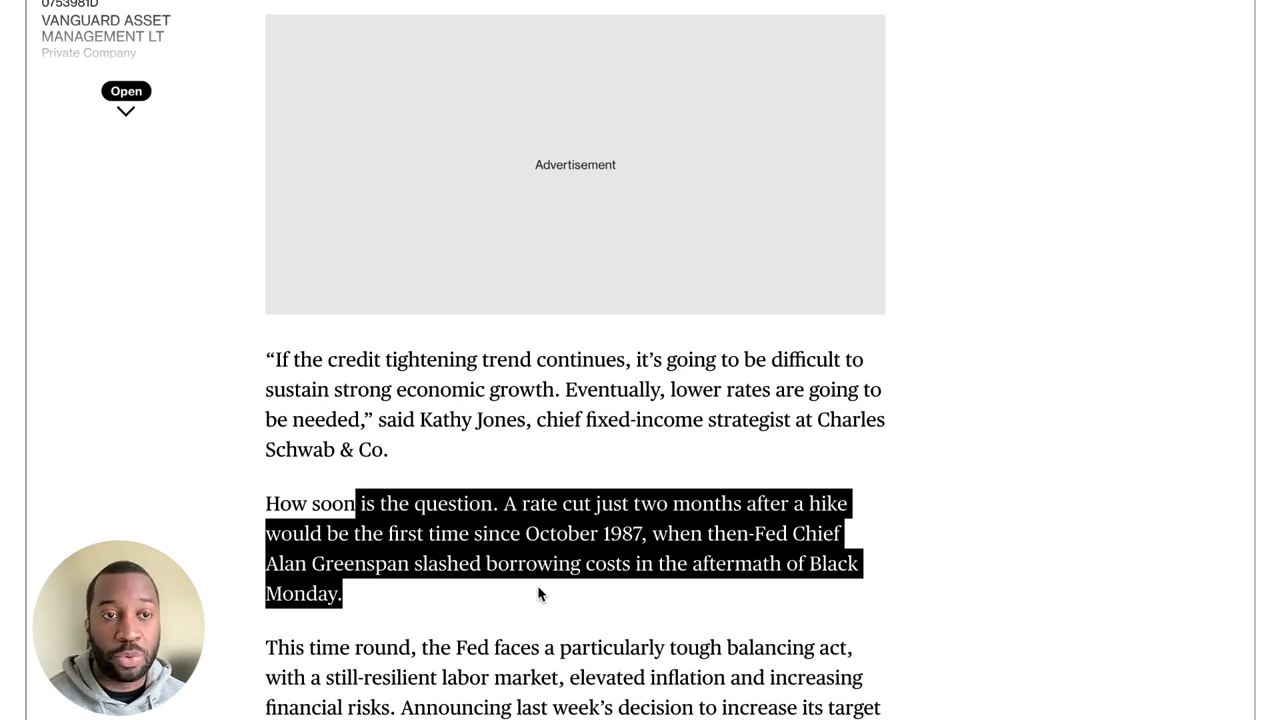
pyautogui.scroll(-2, 558, 598)
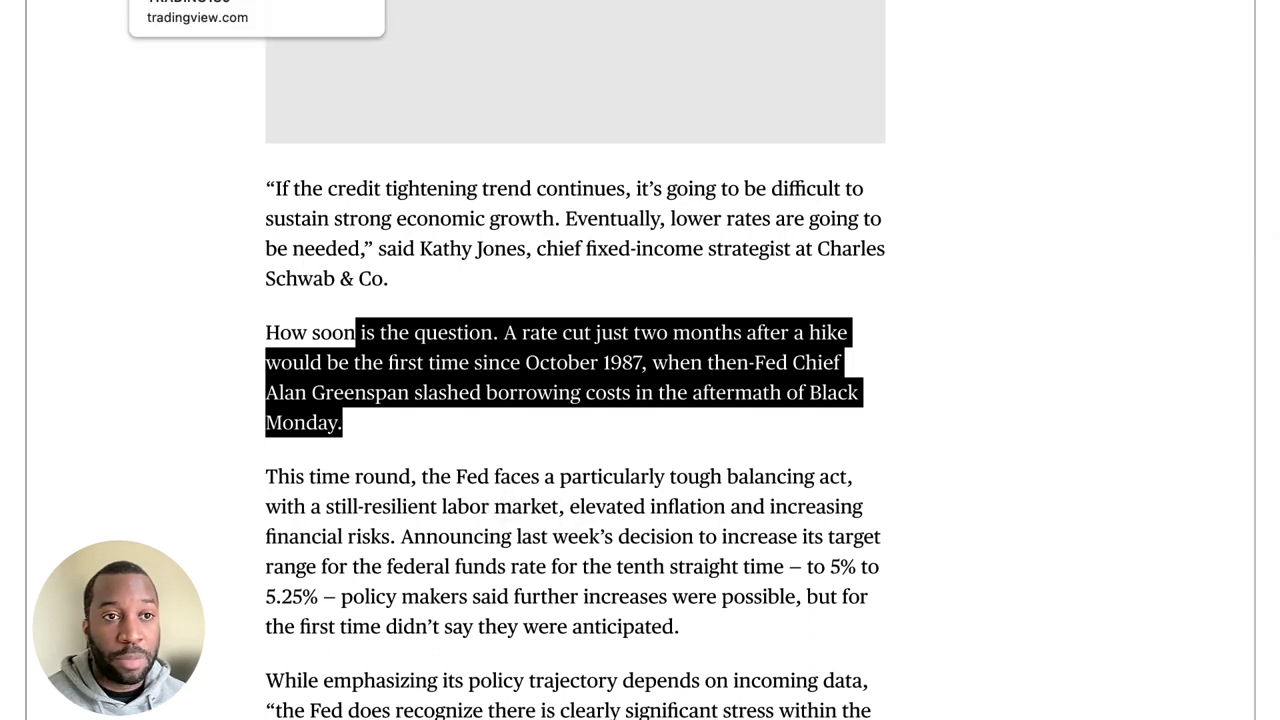
# Switch to the MUFG research report and highlight the chart heading "US BANKS SUFFERING MORE THAN IN THE UK OR EUROPE"
pyautogui.click(200, 2)
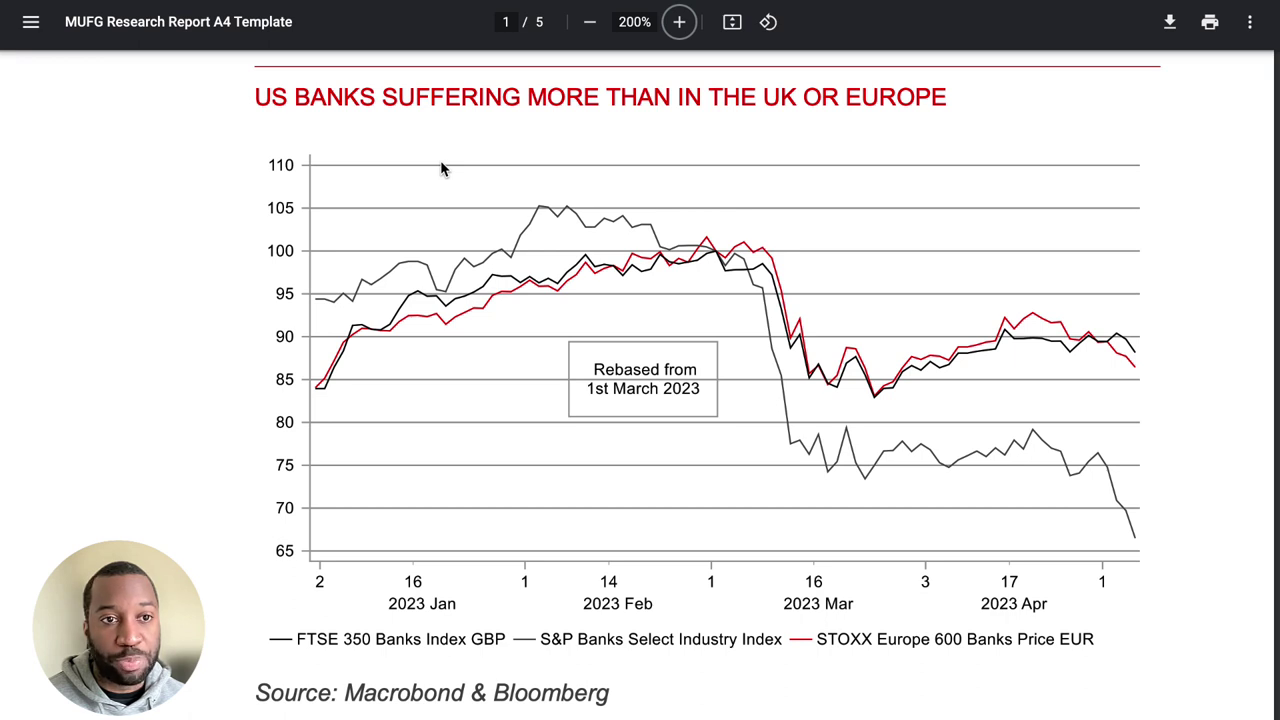
pyautogui.moveTo(253, 97); pyautogui.dragTo(946, 97)
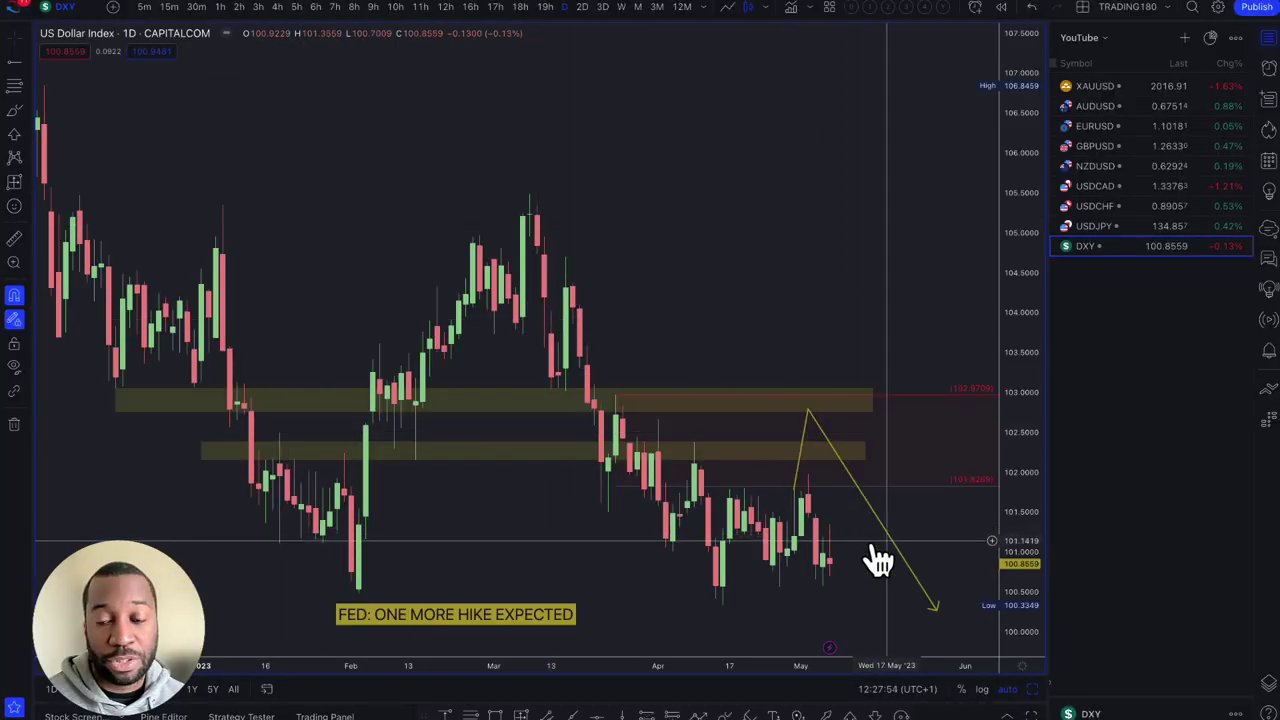
# On the daily US Dollar Index chart, move the yellow projection path to start at the latest candles and raise its peak to about 102.5
pyautogui.moveTo(840, 465); pyautogui.dragTo(883, 510)
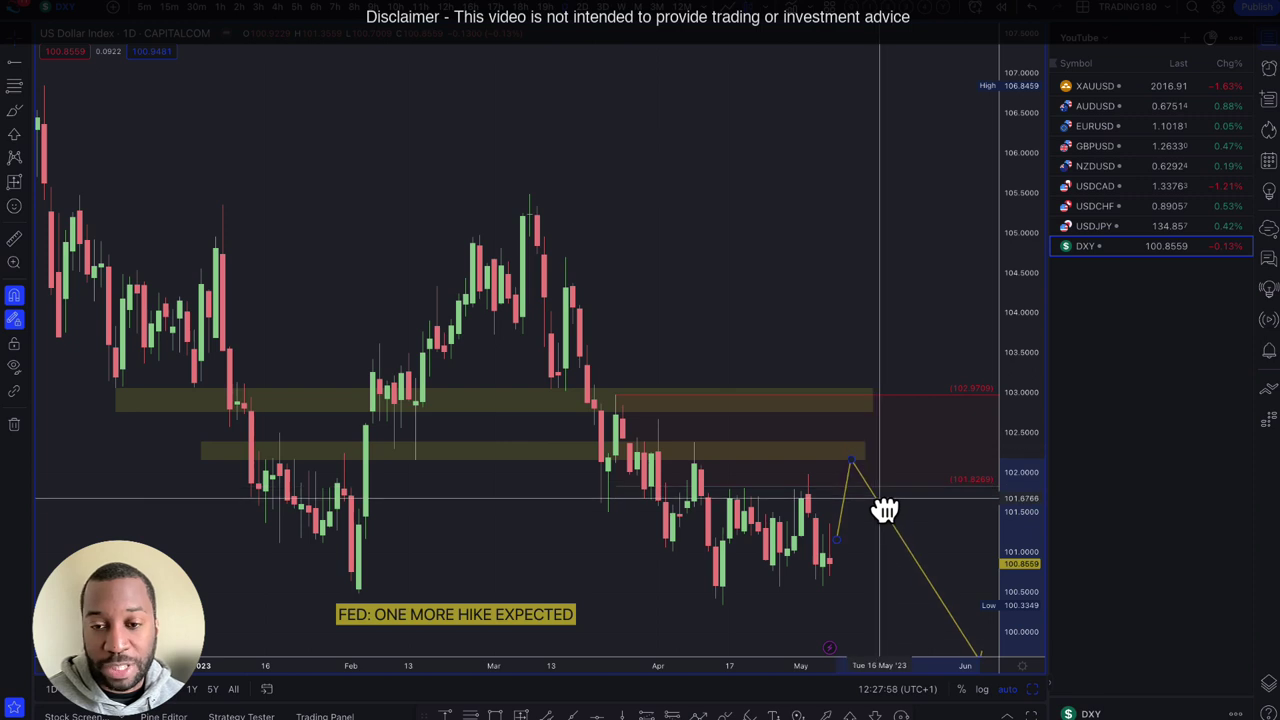
pyautogui.moveTo(854, 466)
pyautogui.mouseDown()
pyautogui.moveTo(841, 514)
pyautogui.moveTo(851, 412)
pyautogui.moveTo(845, 472)
pyautogui.moveTo(847, 440)
pyautogui.moveTo(846, 457)
pyautogui.moveTo(857, 450)
pyautogui.mouseUp()
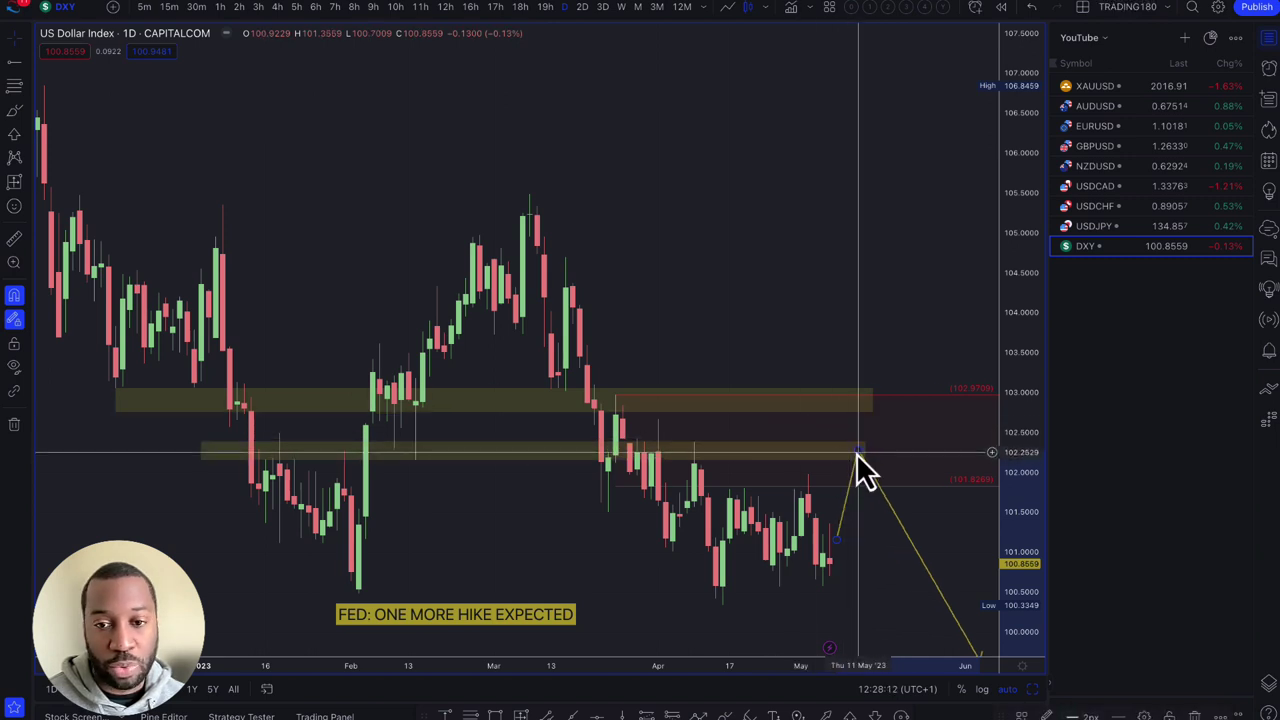
pyautogui.moveTo(858, 452)
pyautogui.mouseDown()
pyautogui.moveTo(857, 404)
pyautogui.moveTo(859, 429)
pyautogui.mouseUp()
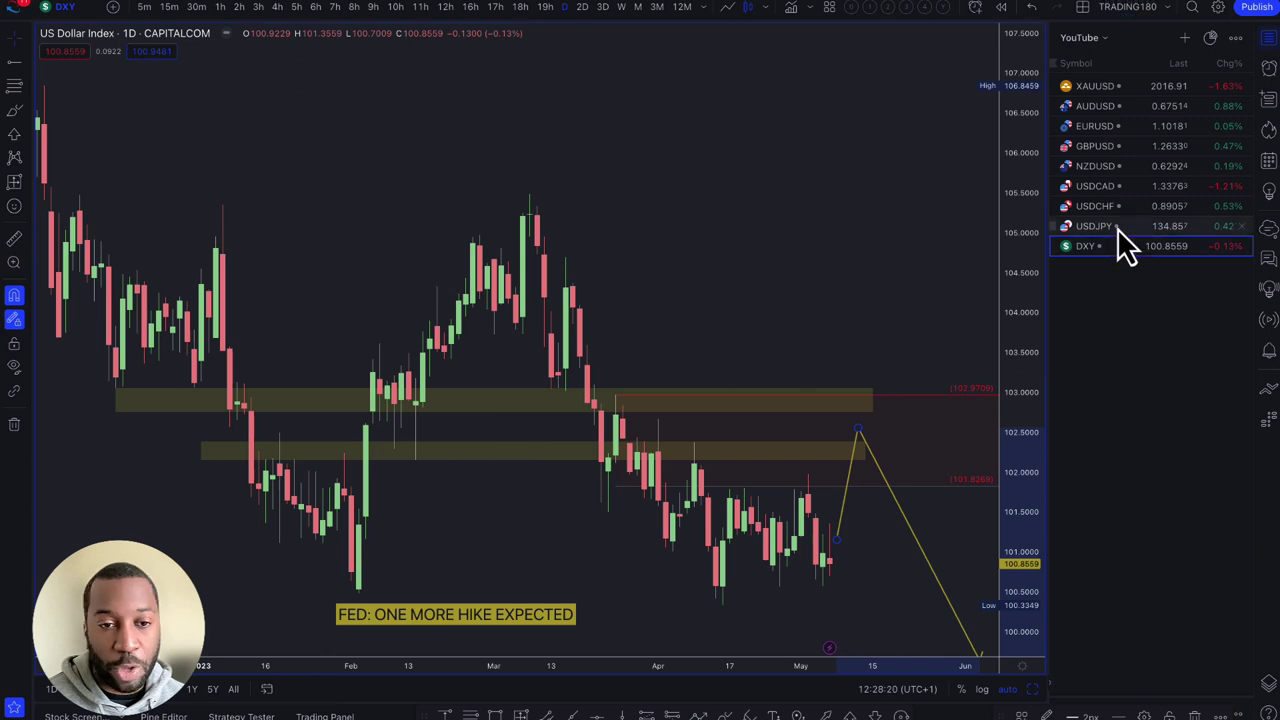
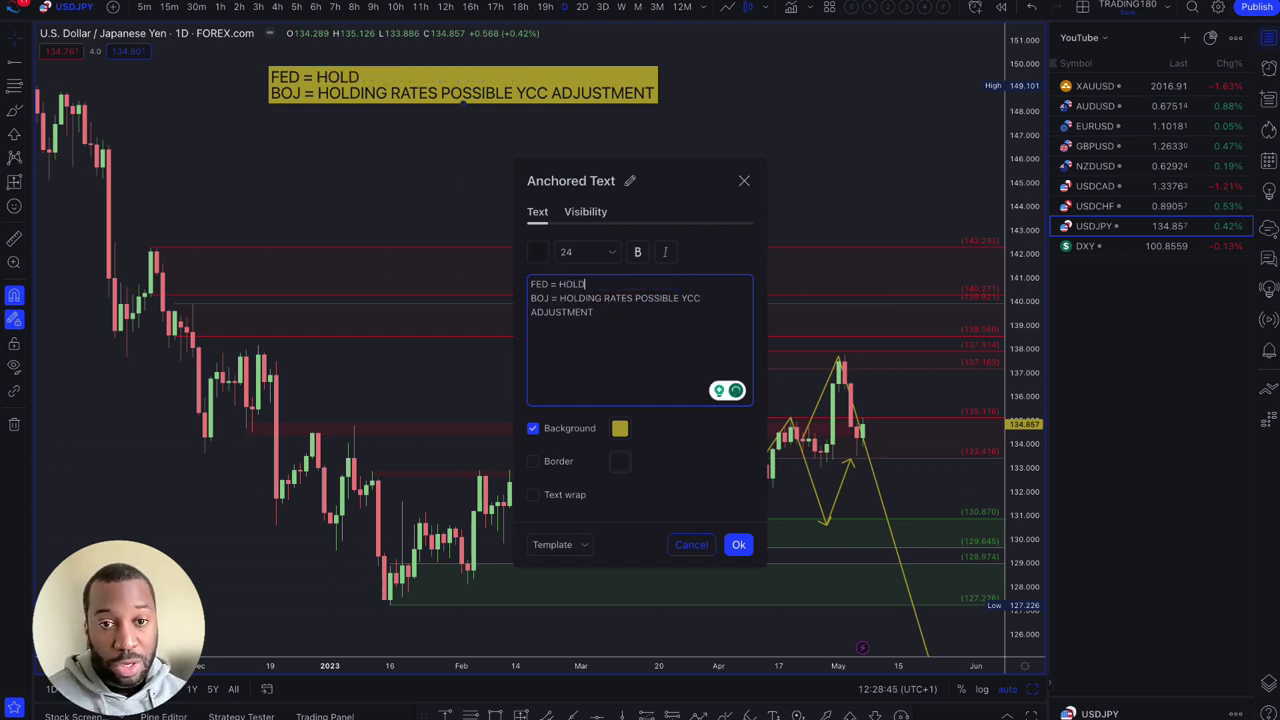
# Apply the USDJPY chart's anchored note reading "FED = HOLD" and "BOJ = HOLDING RATES POSSIBLE YCC ADJUSTMENT"
pyautogui.click(738, 545)
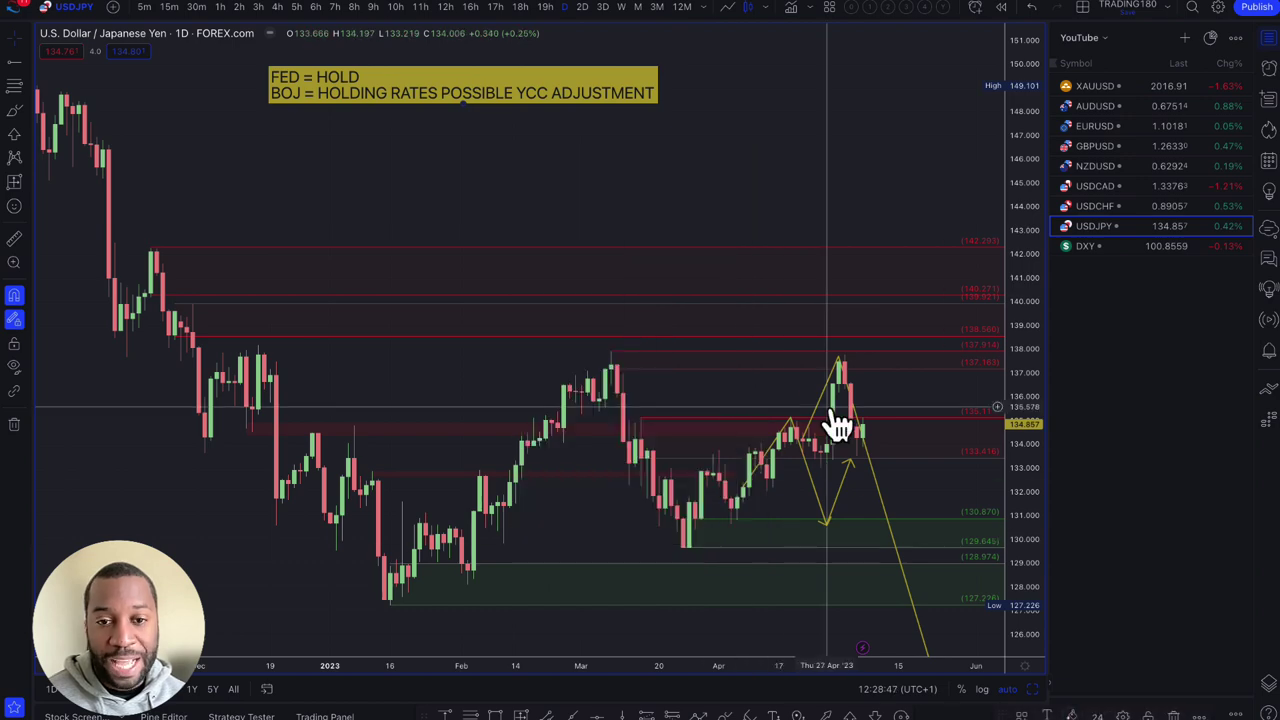
# Replace USDJPY's steep downward projection with a path from the early-May high to about 133.9, up to about 139 and down to about 133.4
pyautogui.scroll(5, 829, 410)
pyautogui.scroll(2, 829, 407)
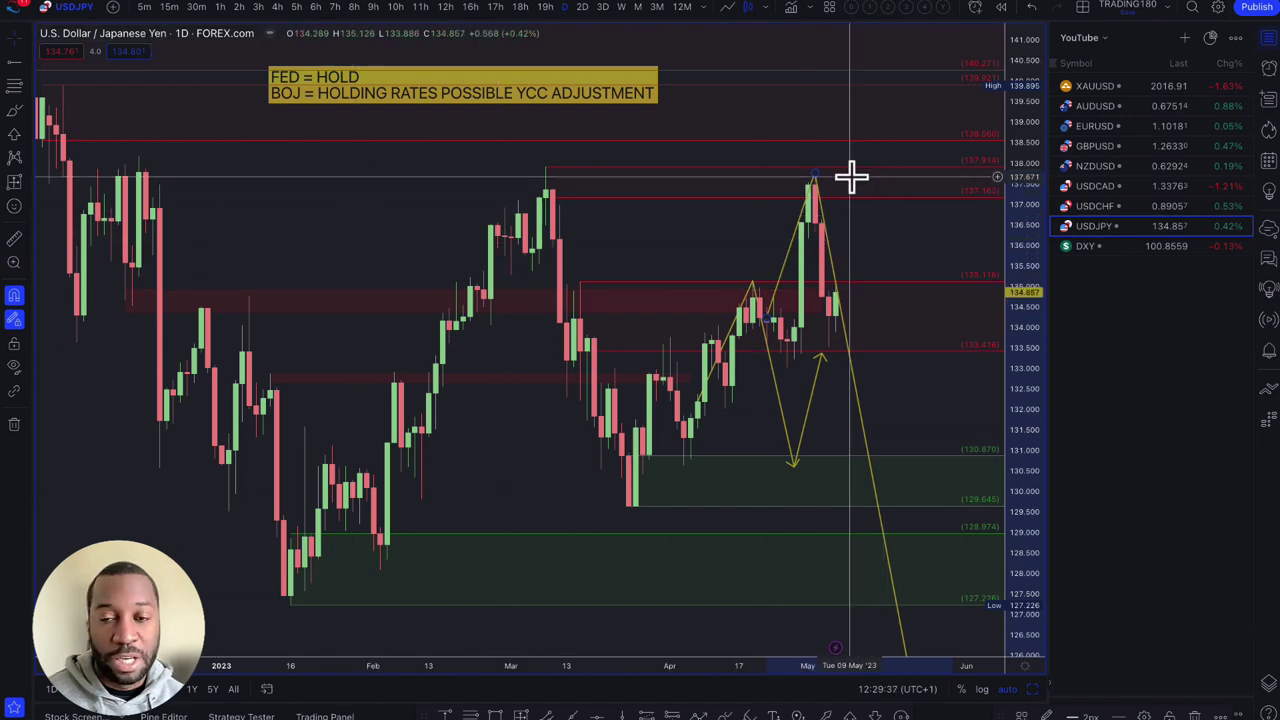
pyautogui.scroll(-3, 851, 177)
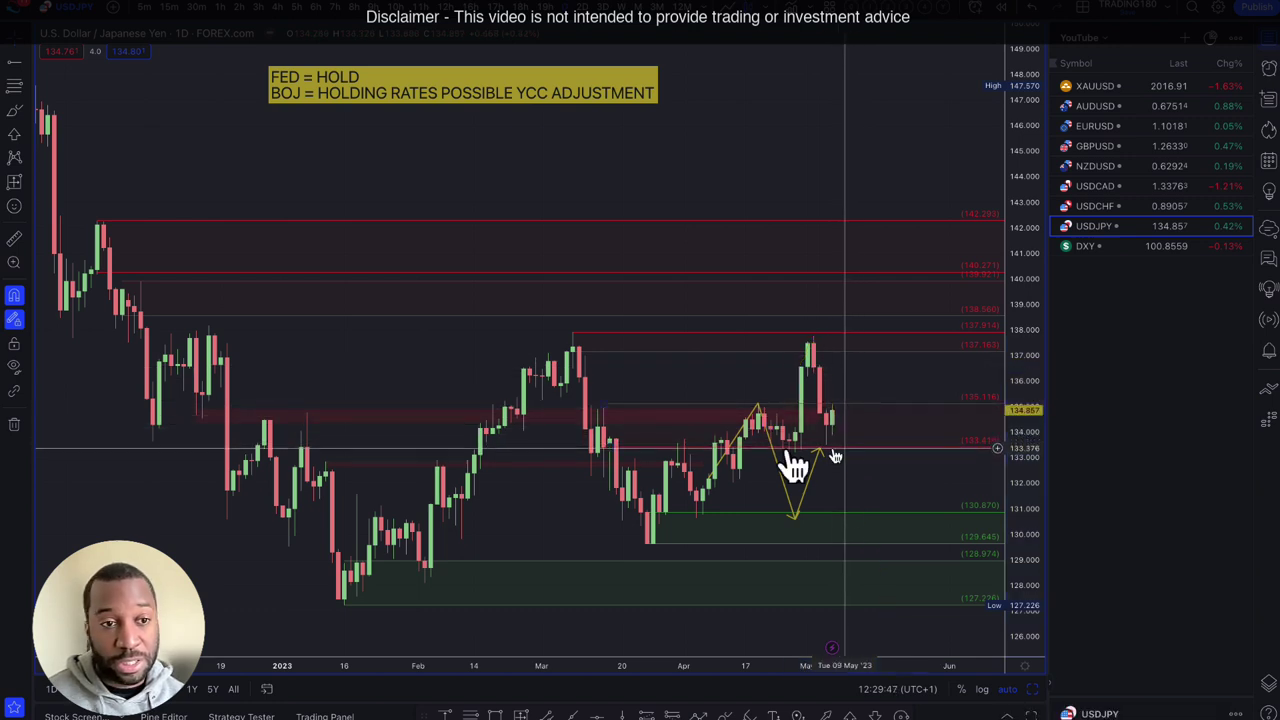
pyautogui.click(29, 112)
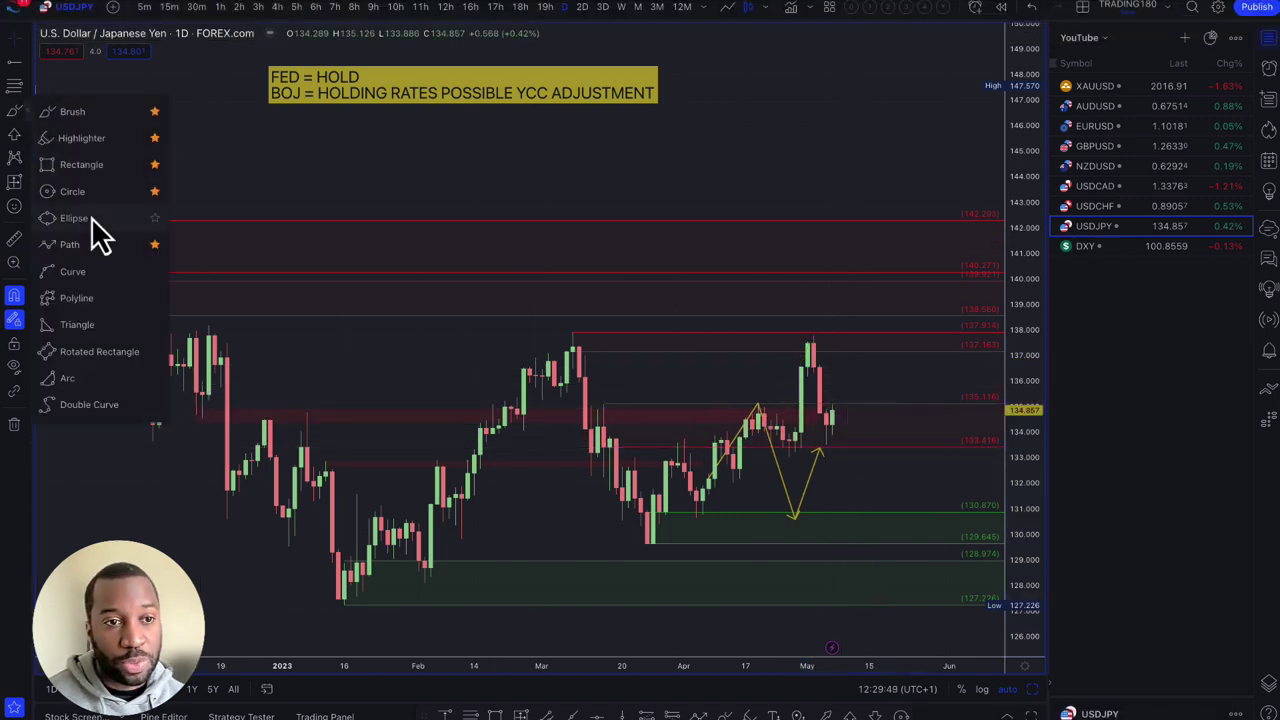
pyautogui.click(65, 244)
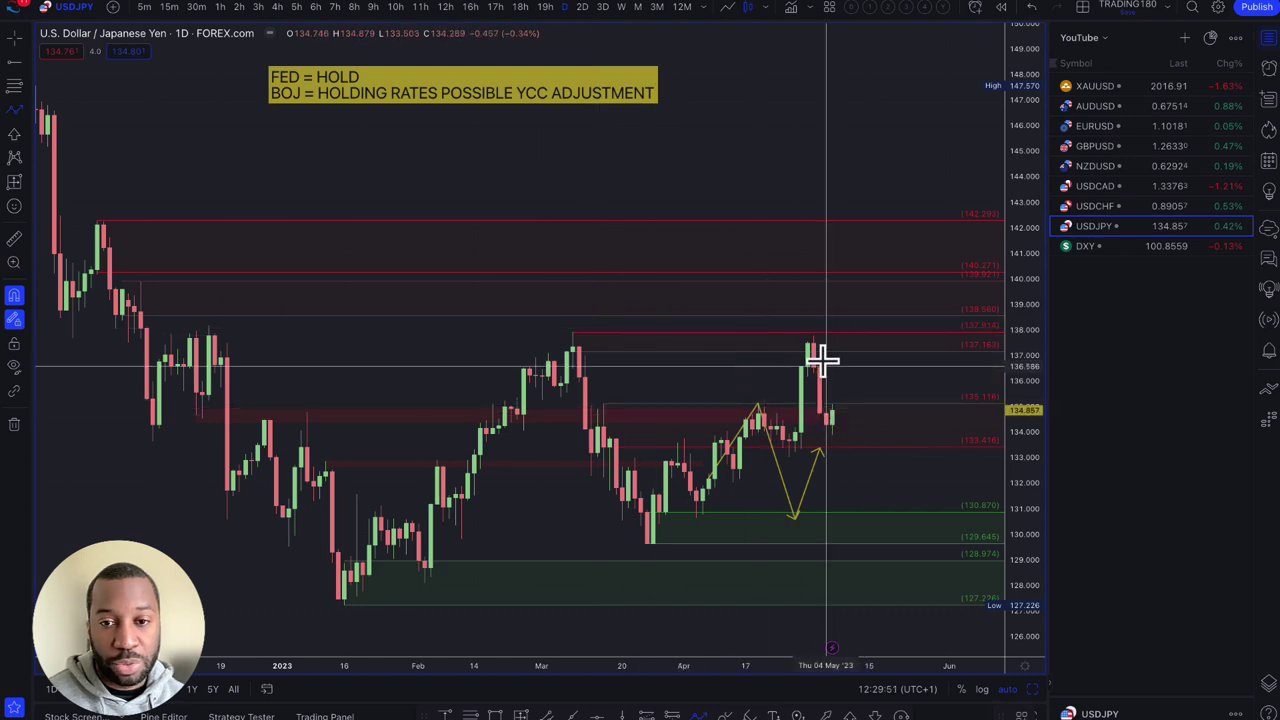
pyautogui.click(811, 334)
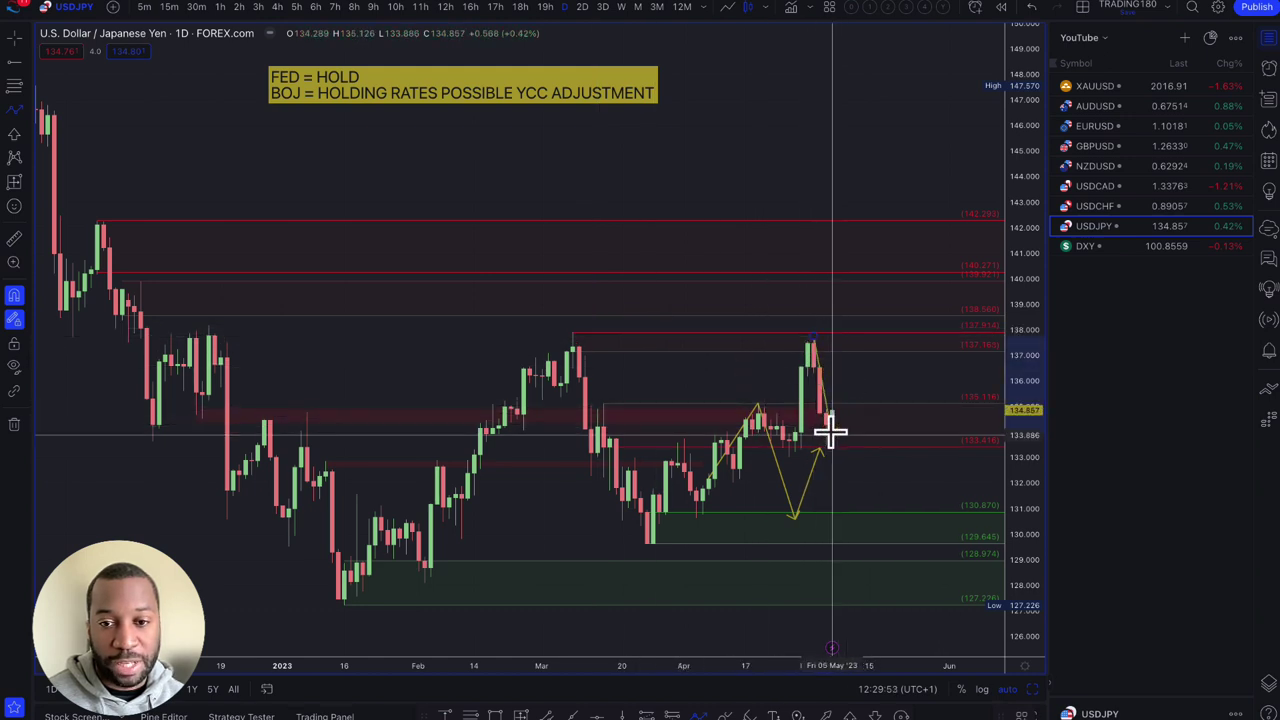
pyautogui.click(830, 432)
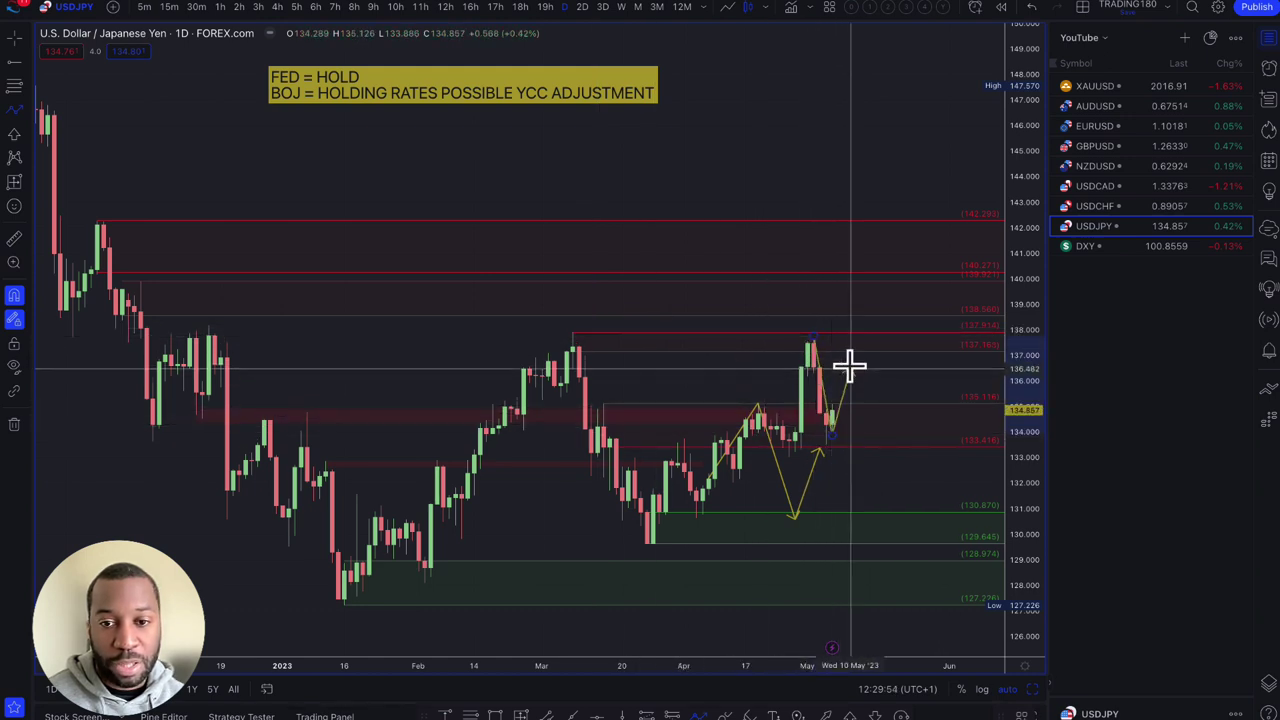
pyautogui.click(859, 301)
pyautogui.doubleClick(886, 449)
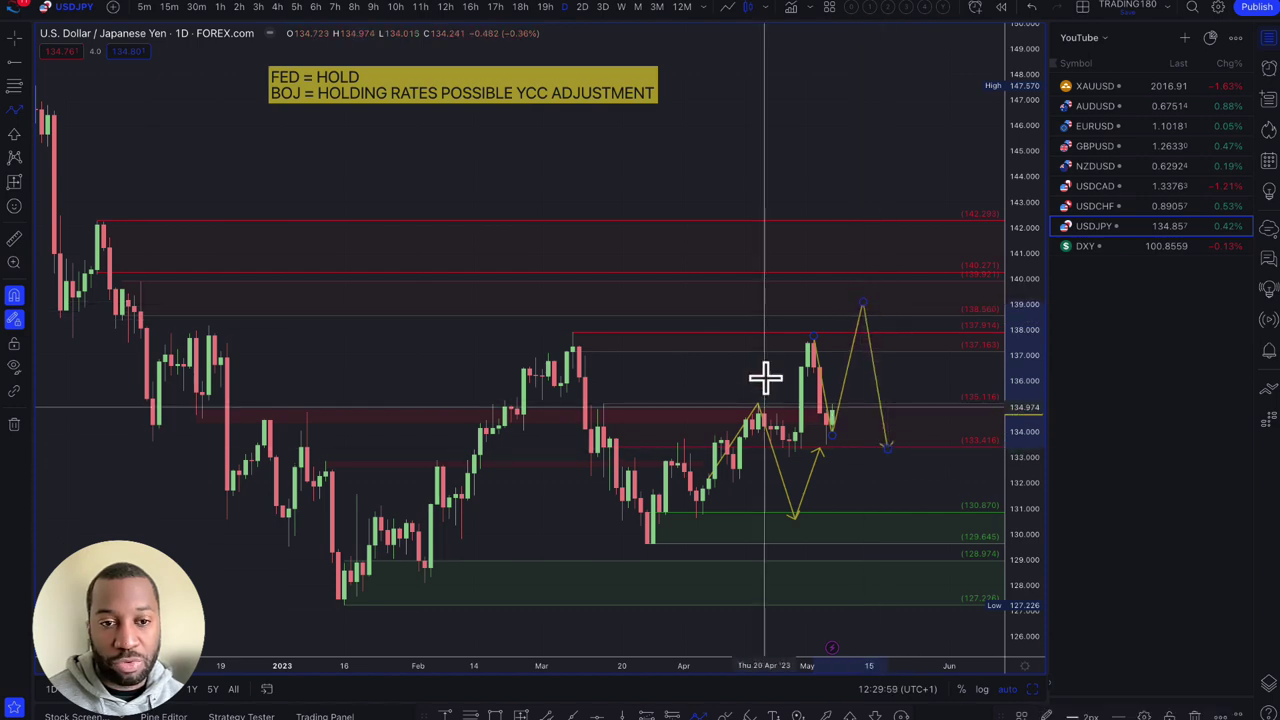
# Mark a zone from 133.717 to 133.018 starting at the 26 April candle on USDJPY and apply the DEMAND template
pyautogui.scroll(2, 763, 378)
pyautogui.scroll(-1, 763, 378)
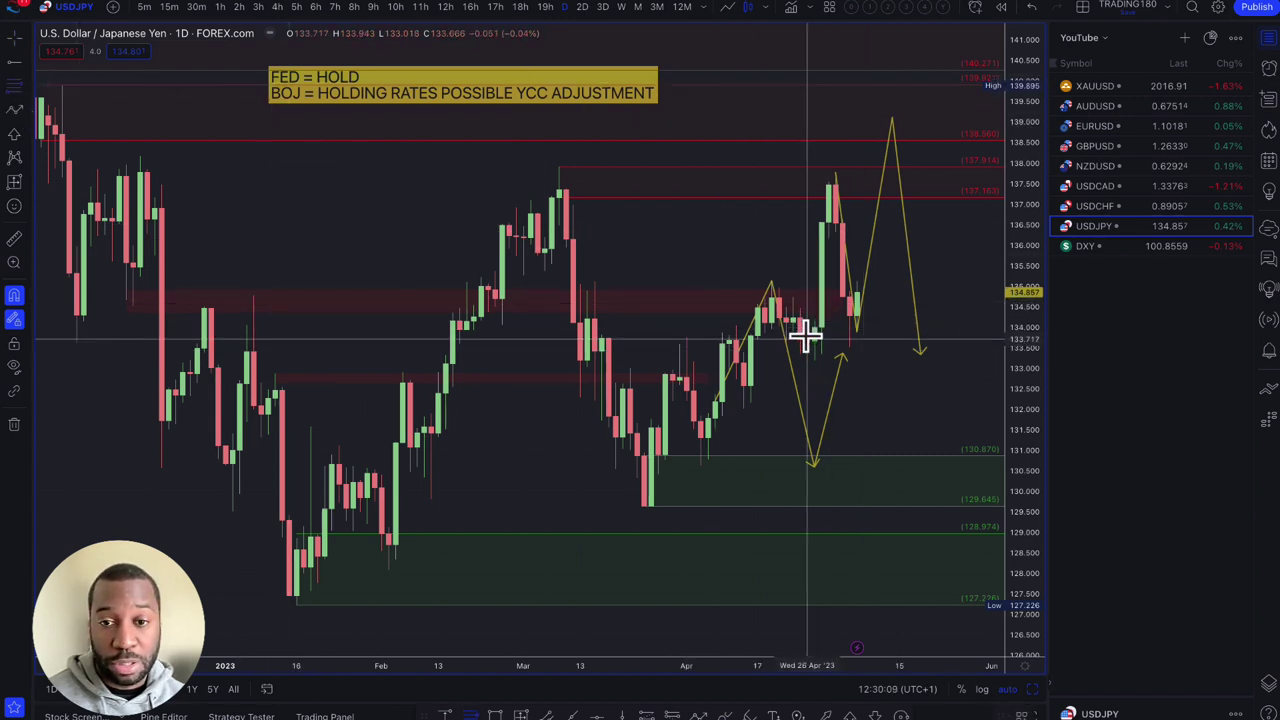
pyautogui.moveTo(806, 338); pyautogui.dragTo(806, 368)
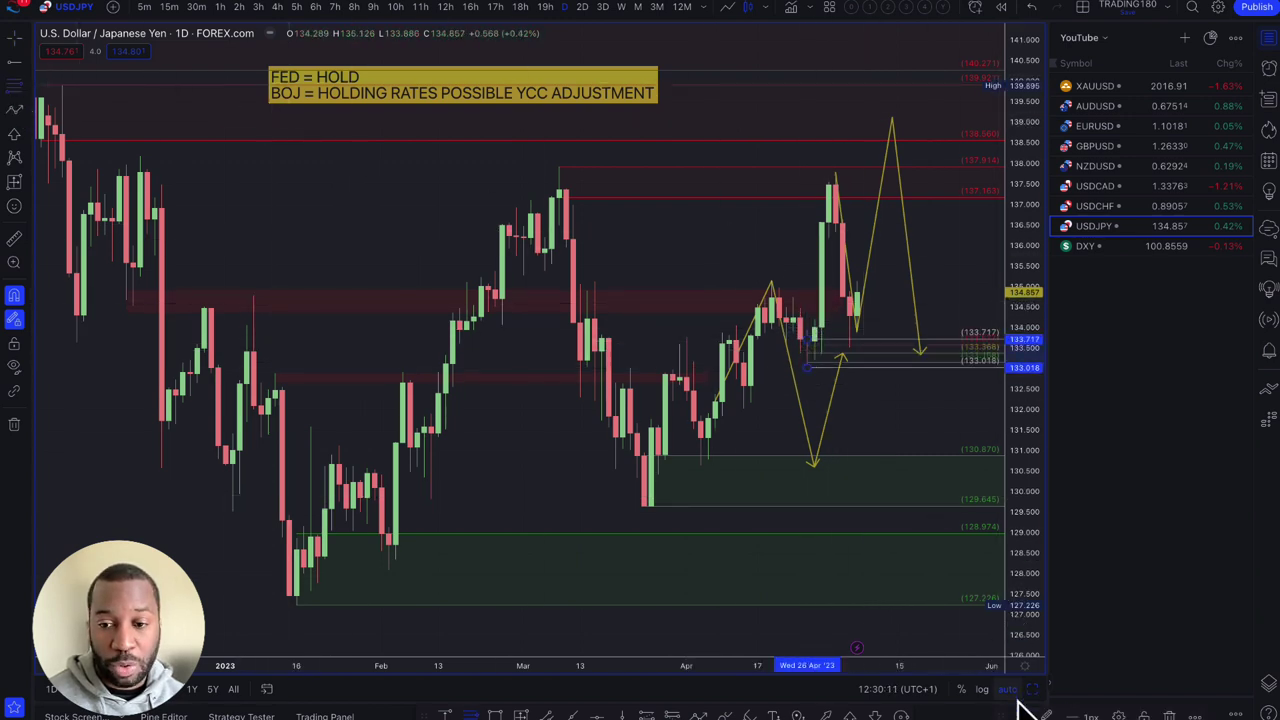
pyautogui.click(1019, 713)
pyautogui.click(1063, 610)
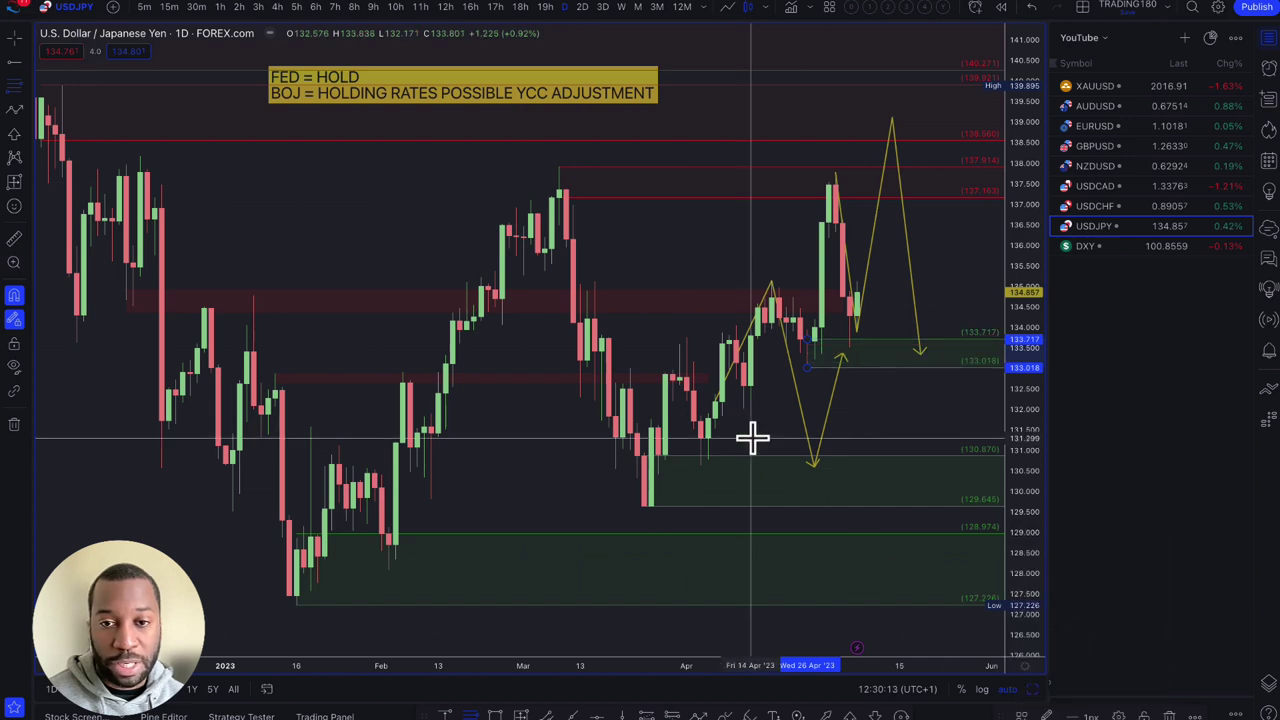
# Delete the old red supply band at about 134.5 to 135 on the USDJPY chart
pyautogui.click(716, 300)
pyautogui.press('Delete')
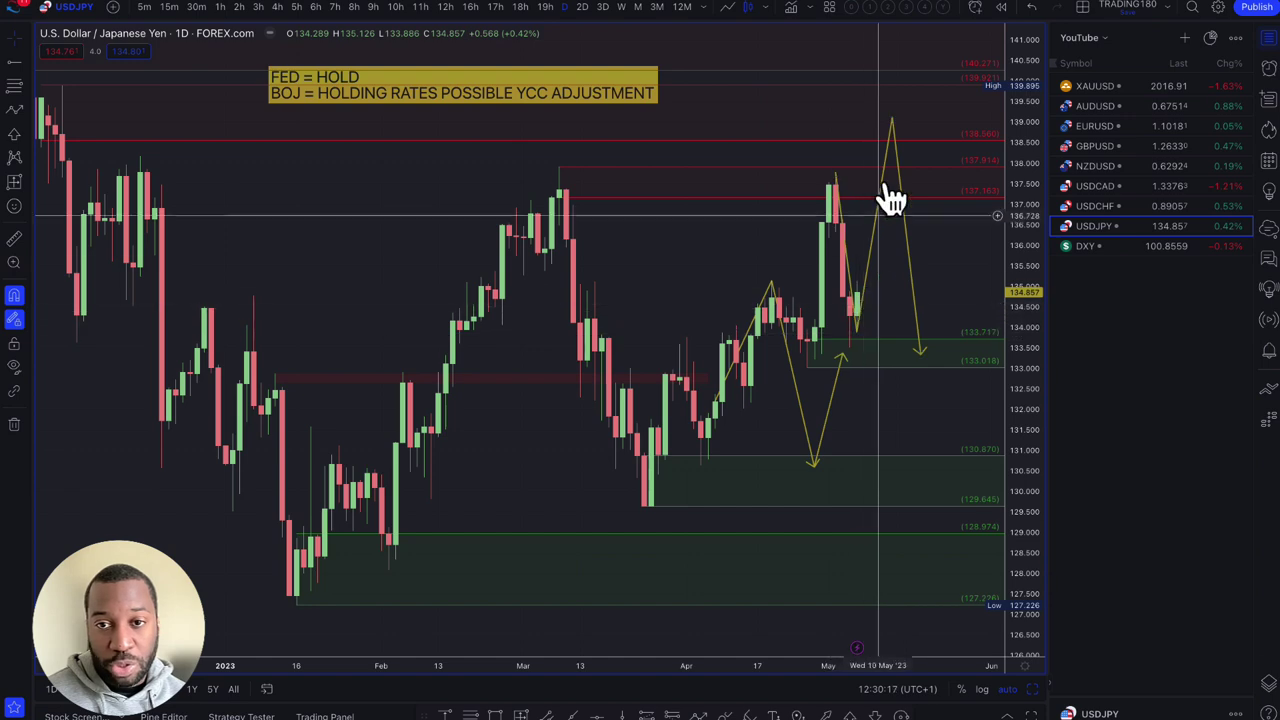
pyautogui.scroll(-2, 830, 268)
pyautogui.scroll(2, 838, 270)
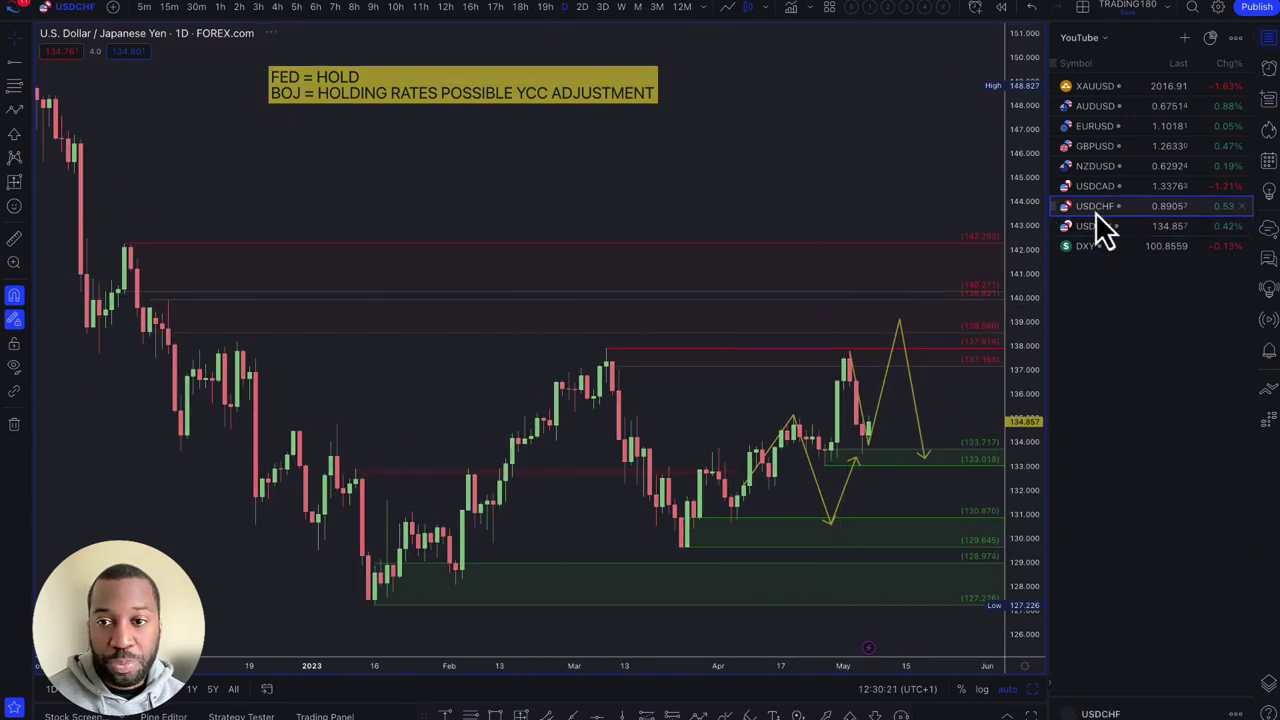
# Open the USDCHF chart and change its anchored note's first line to "FED = HOLD"
pyautogui.click(1060, 206)
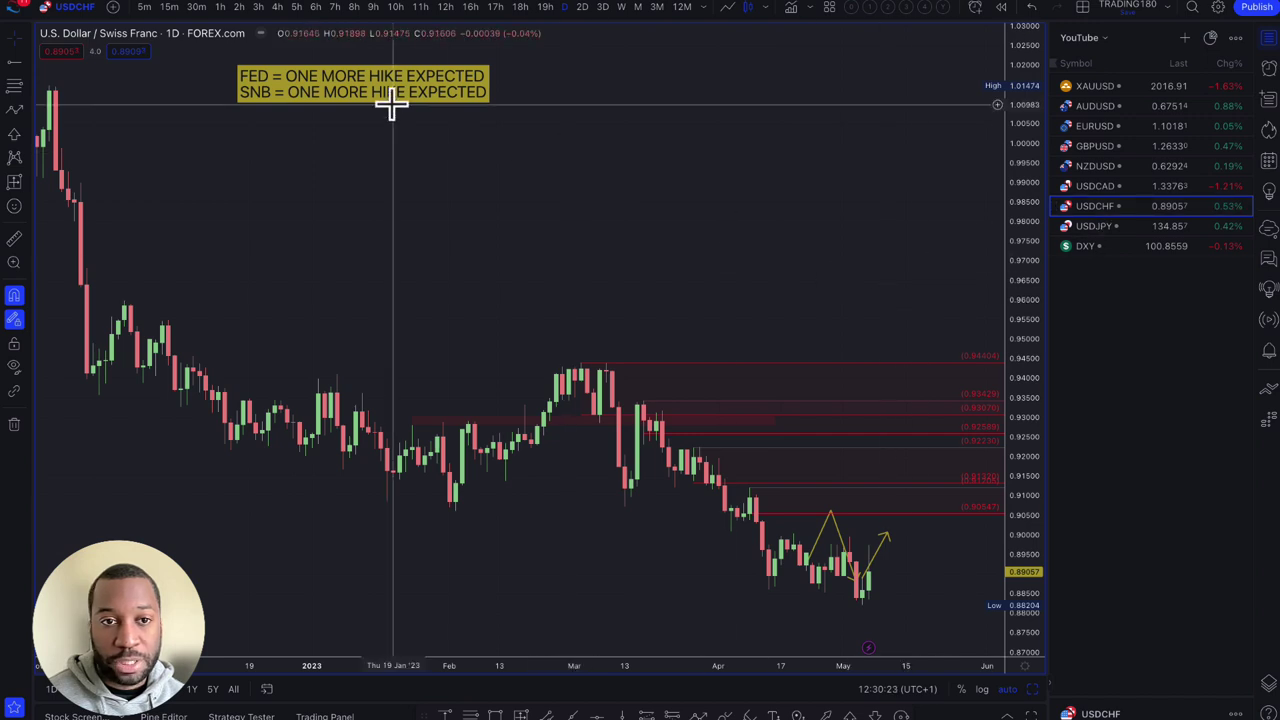
pyautogui.doubleClick(357, 92)
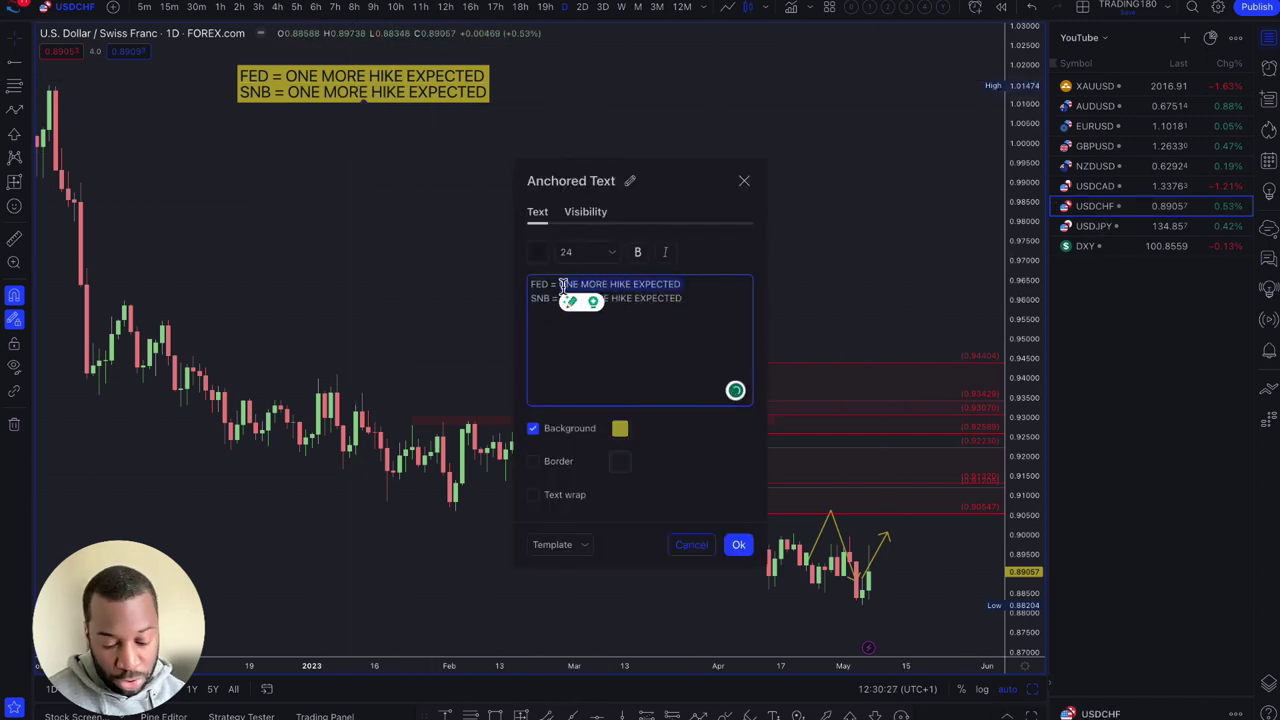
pyautogui.write('HOLD')
pyautogui.press('Return')
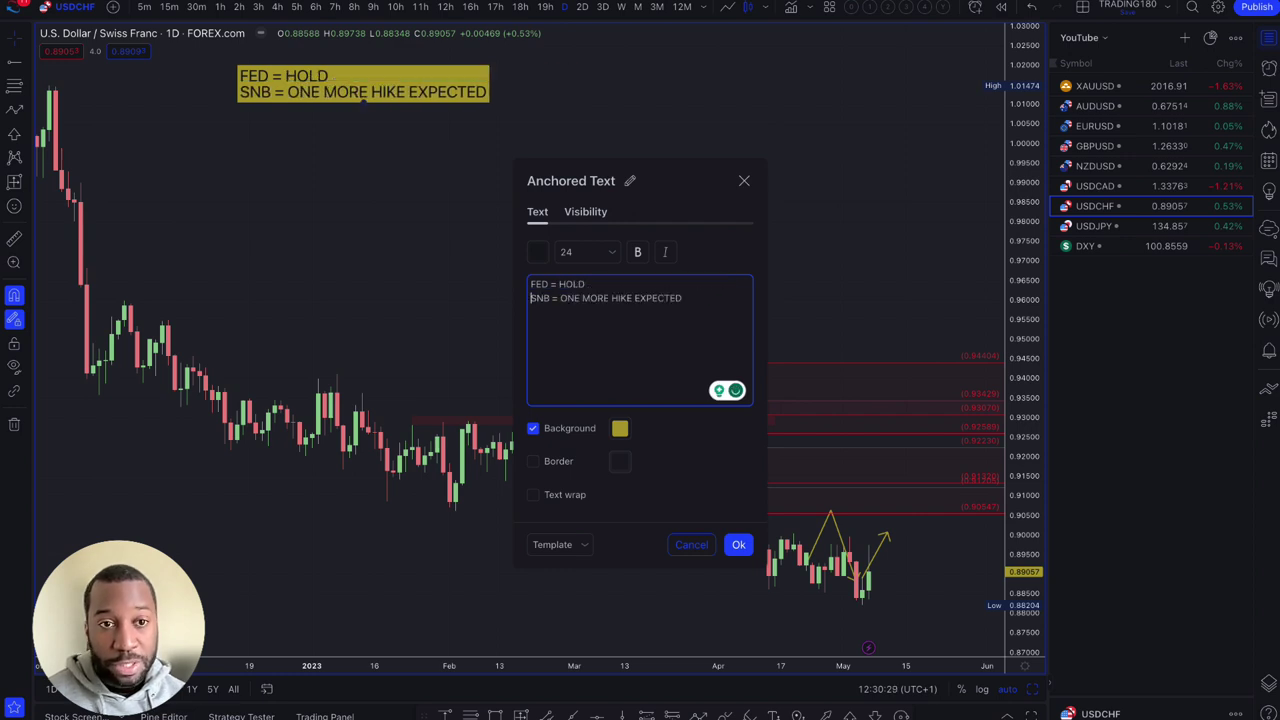
pyautogui.click(738, 546)
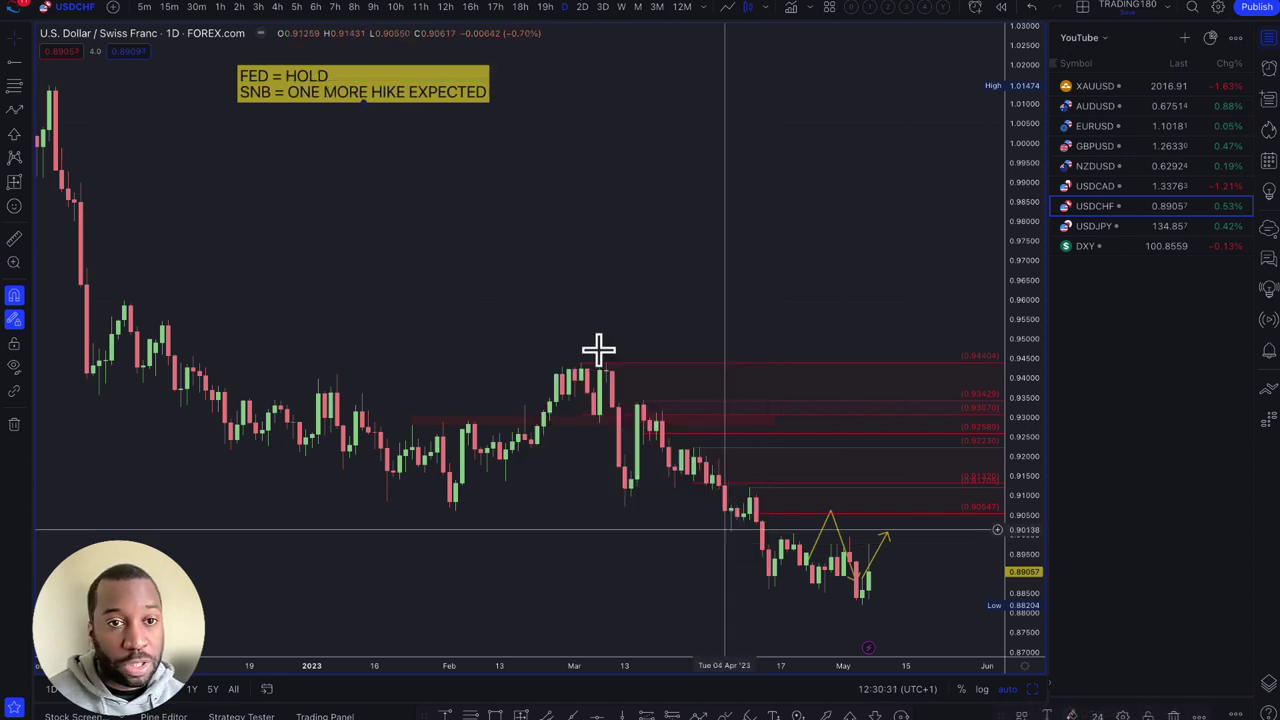
# Remove USDCHF's old projection path and mark a zone from 0.90031 to 0.88961 starting at the 19 April high, using the SUPPLY template
pyautogui.scroll(3, 362, 110)
pyautogui.scroll(2, 362, 110)
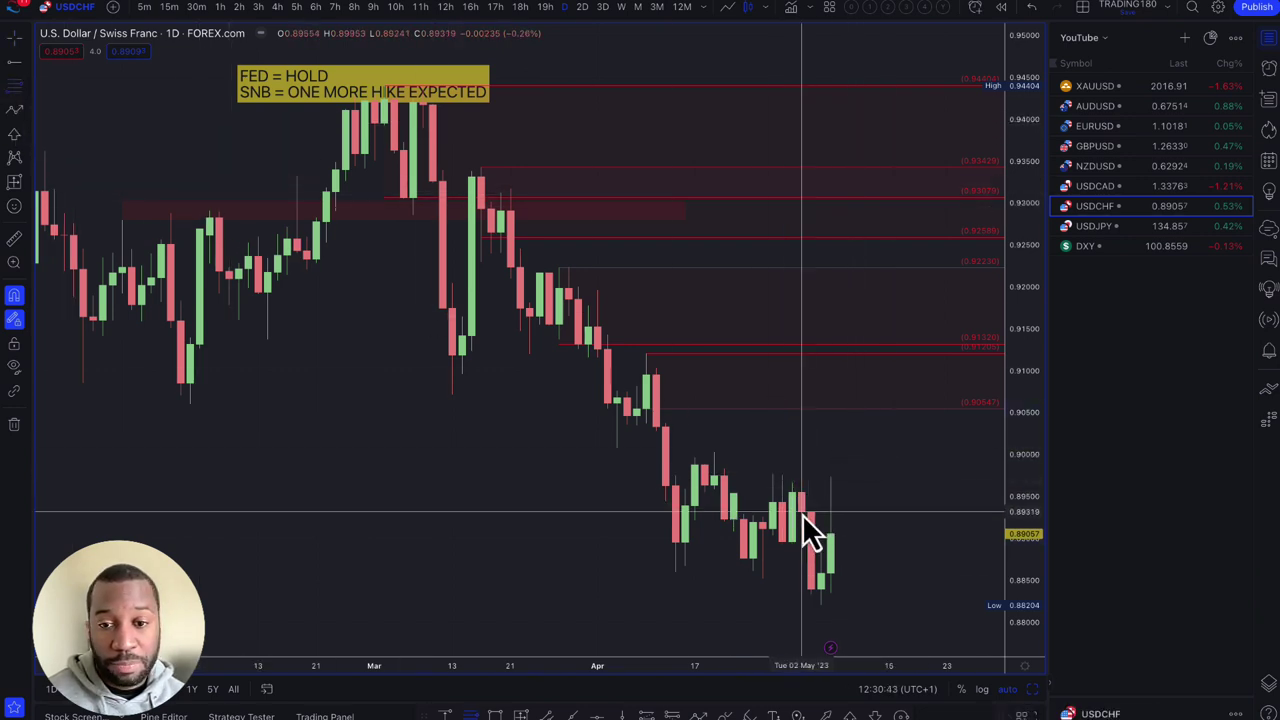
pyautogui.moveTo(790, 541); pyautogui.dragTo(714, 452)
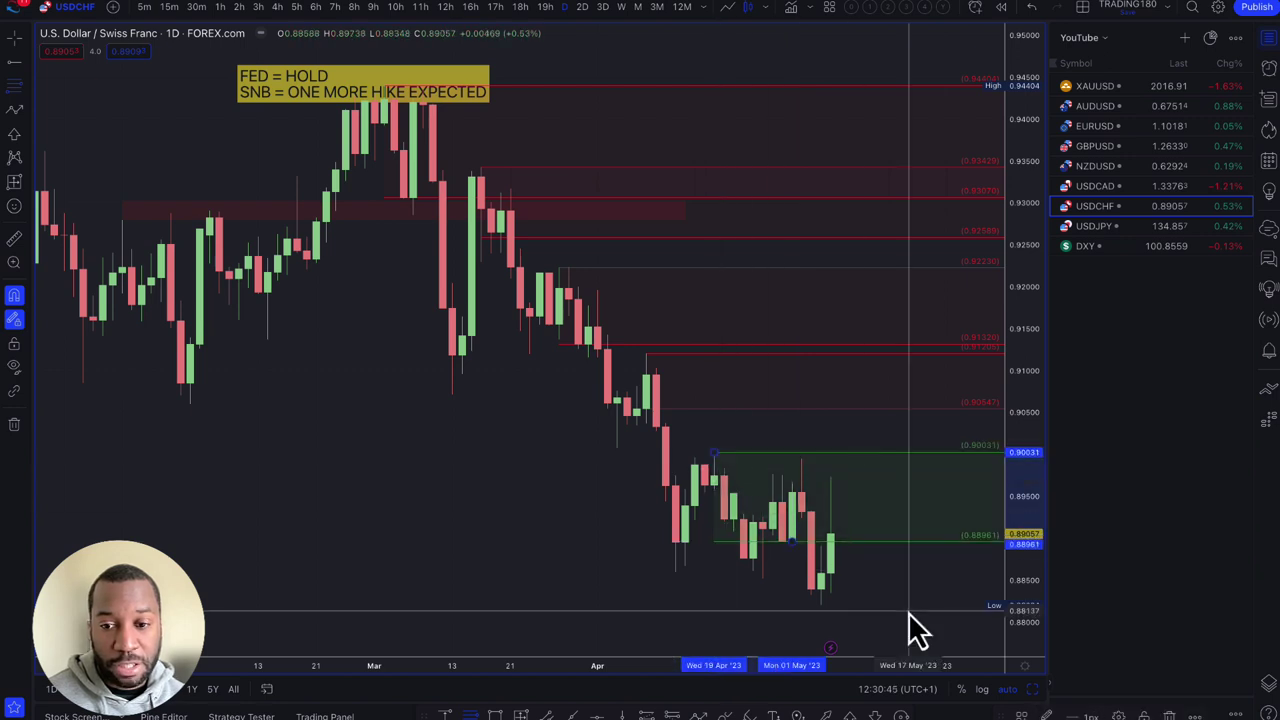
pyautogui.click(1016, 713)
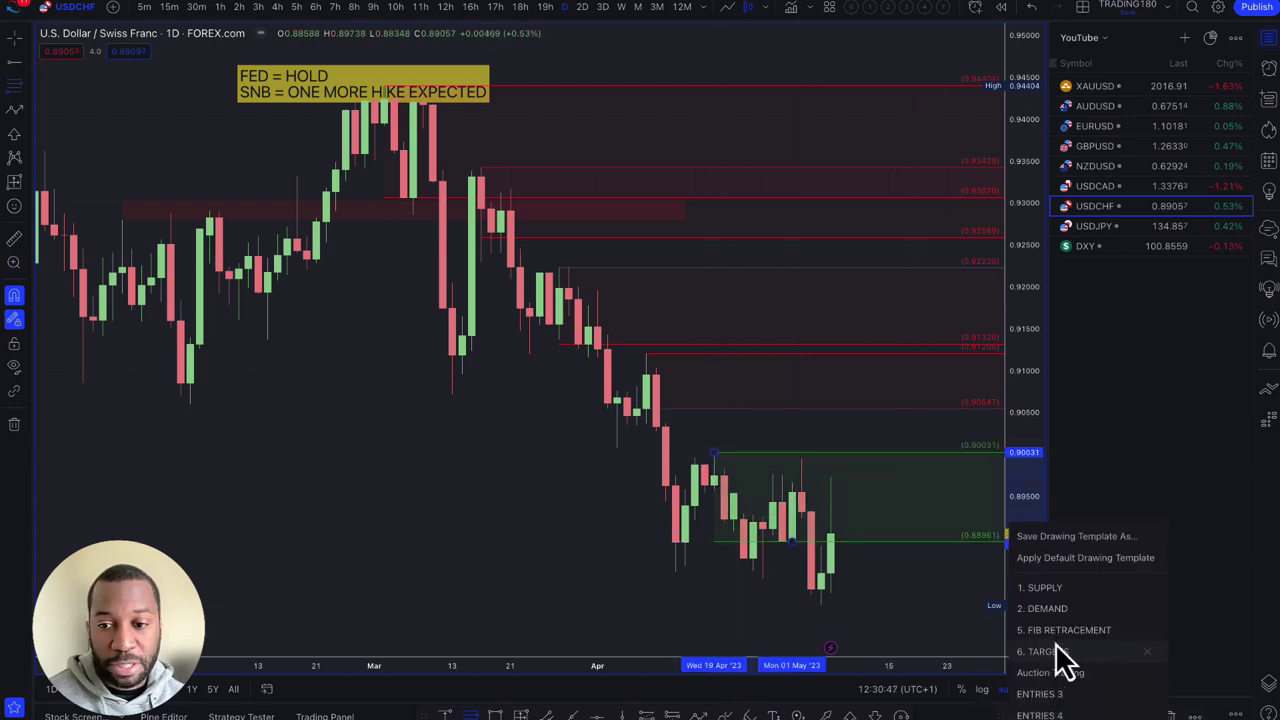
pyautogui.click(1060, 588)
pyautogui.scroll(2, 757, 512)
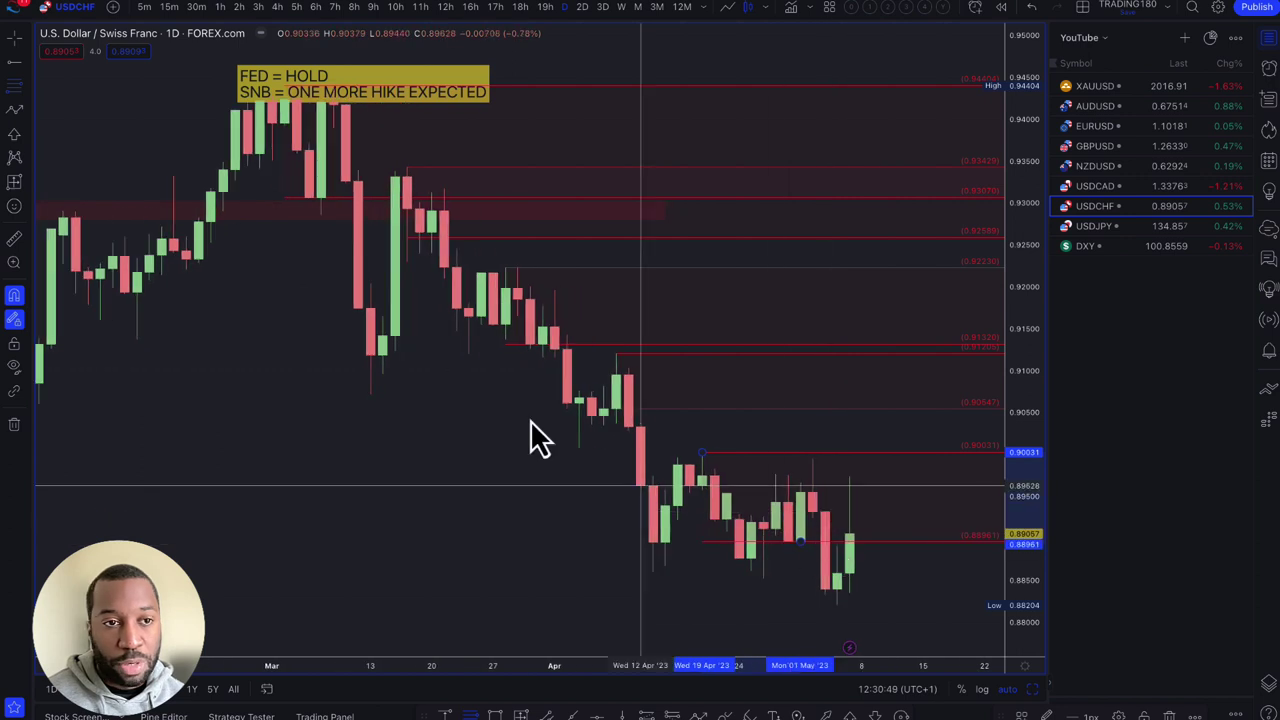
# Draw a USDCHF projection path from the latest candle's high up to about 0.907 and back down to about 0.896
pyautogui.click(14, 108)
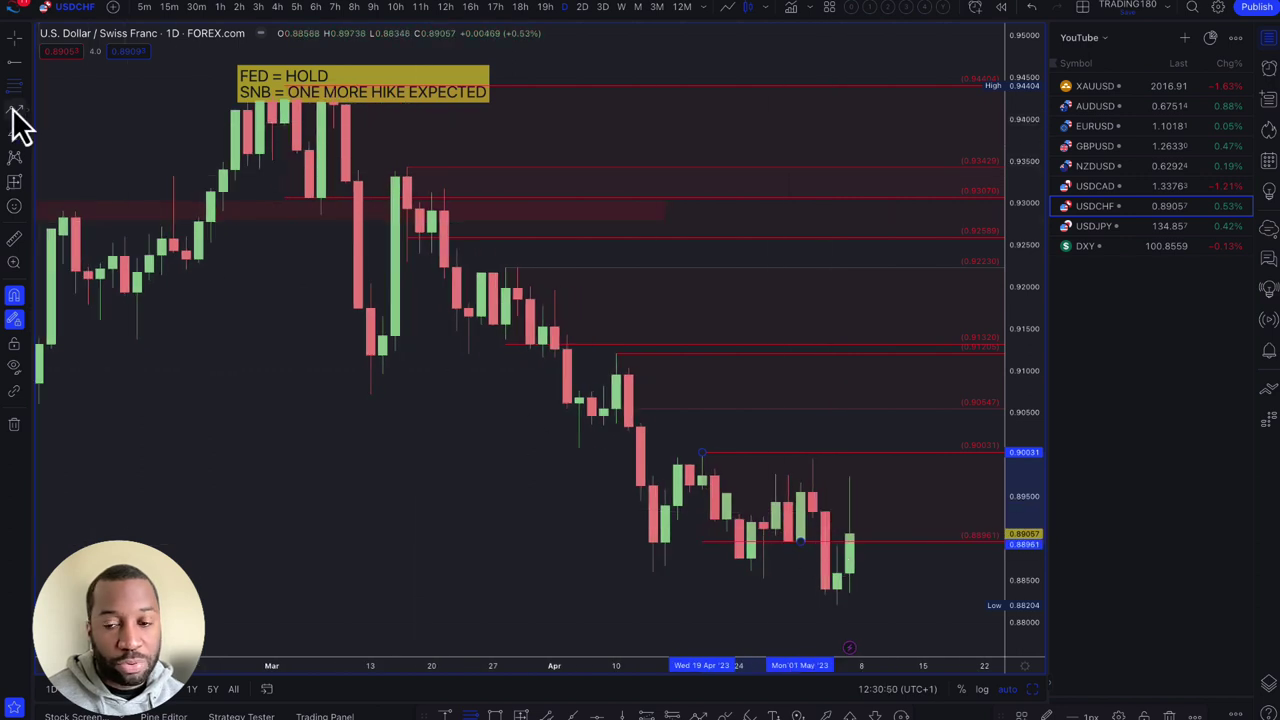
pyautogui.click(850, 478)
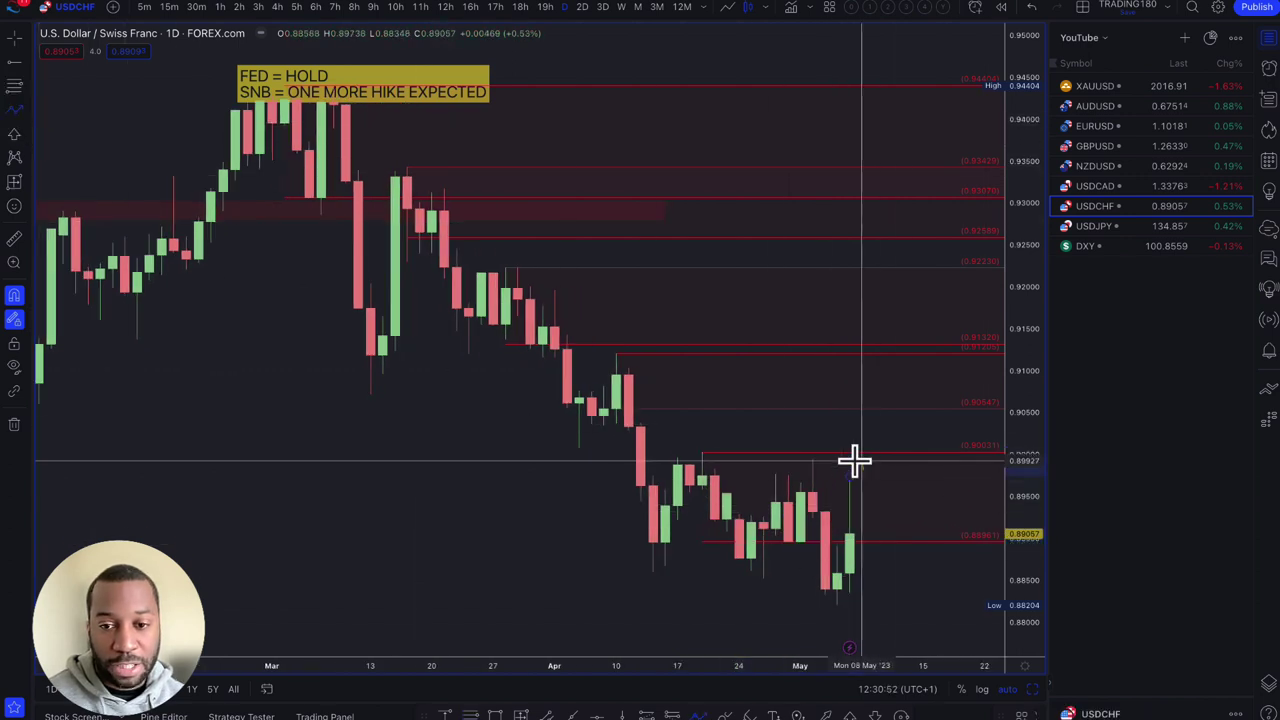
pyautogui.click(868, 393)
pyautogui.doubleClick(897, 443)
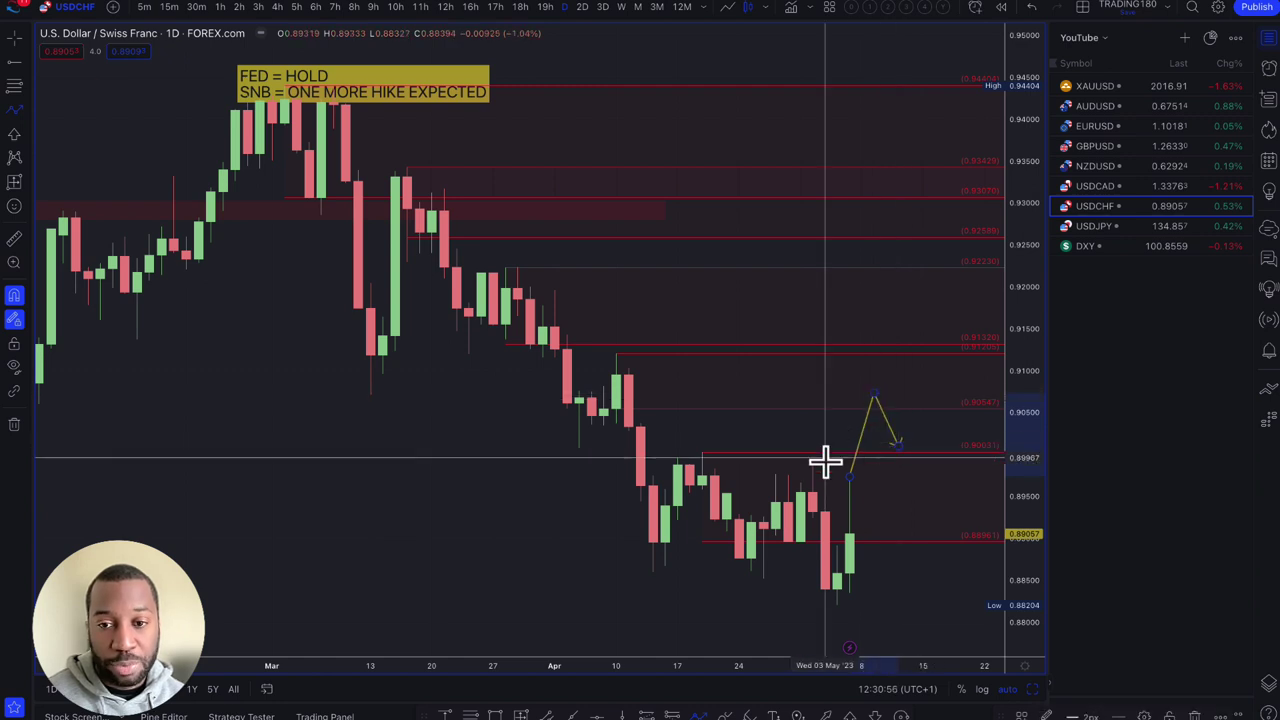
pyautogui.rightClick(869, 399)
pyautogui.click(824, 392)
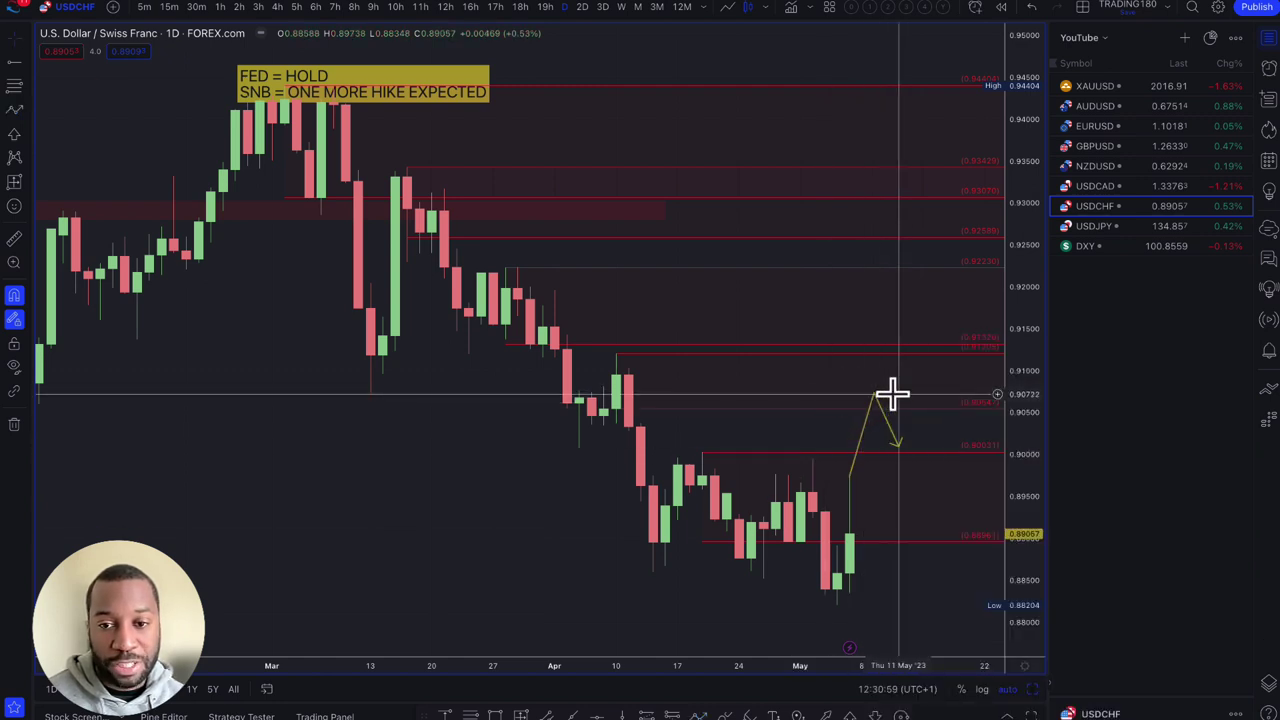
pyautogui.scroll(-2, 871, 433)
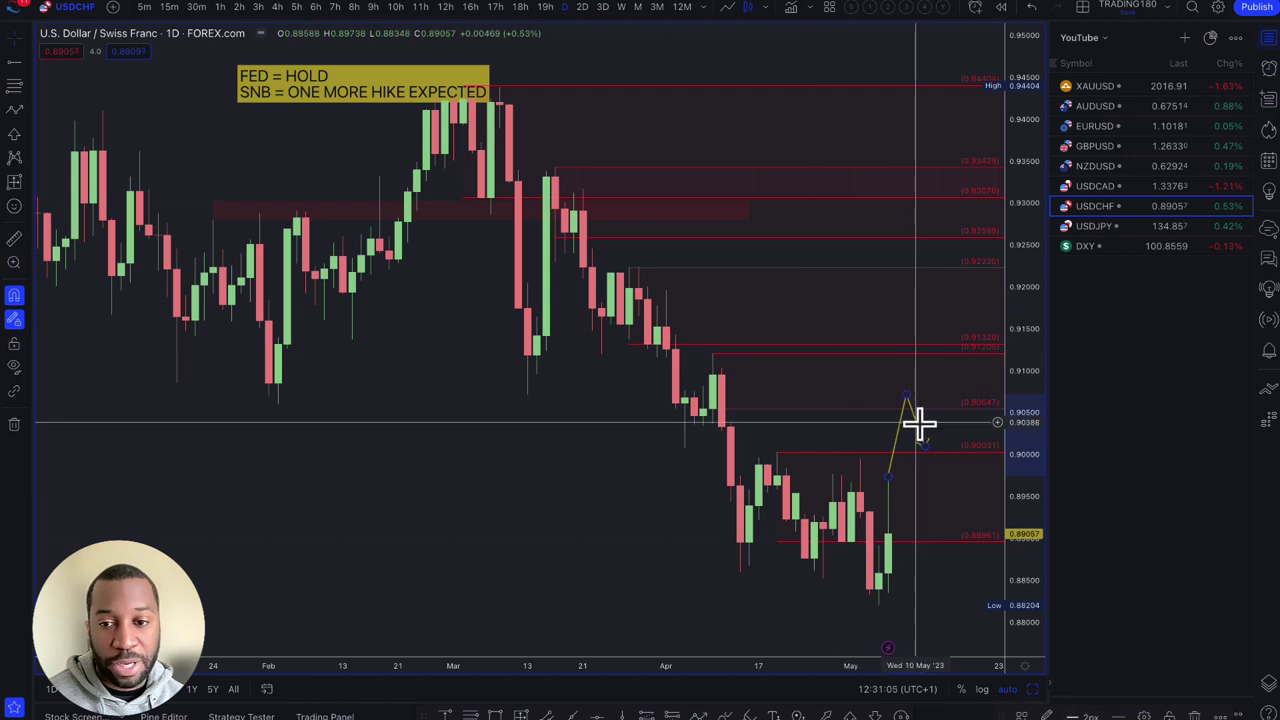
pyautogui.moveTo(922, 442); pyautogui.dragTo(942, 487)
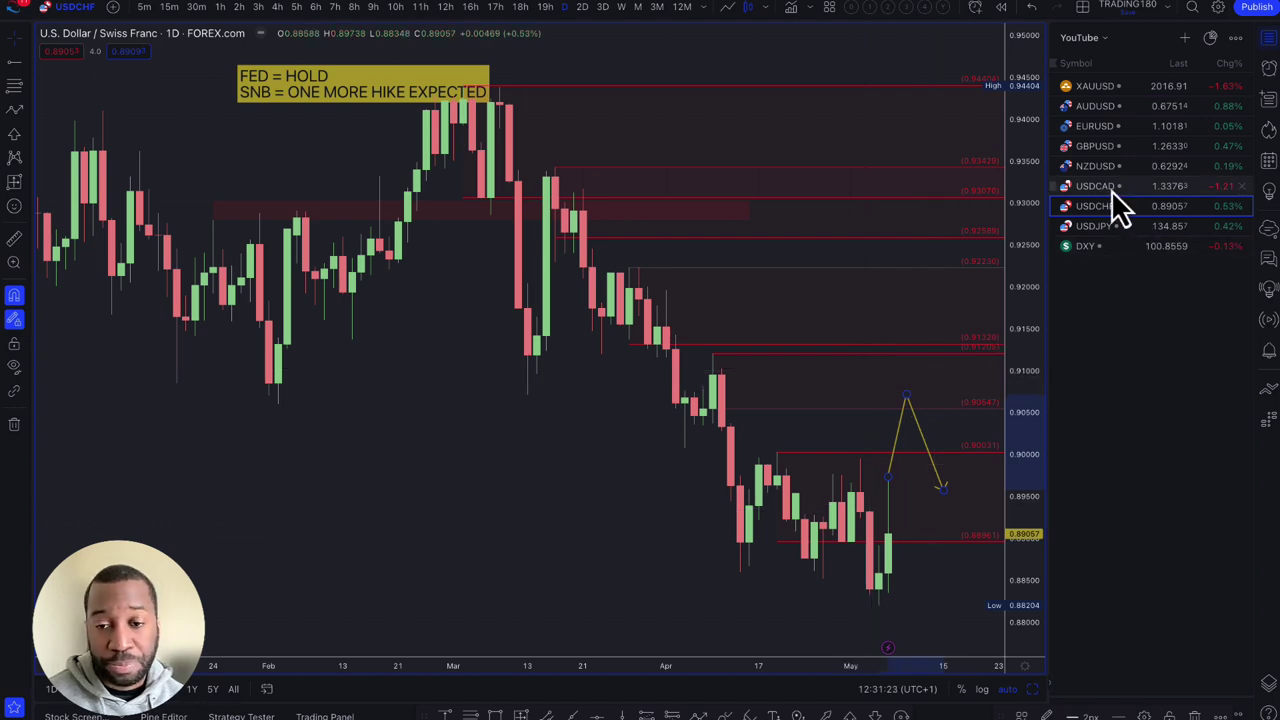
# Mark a zone from 0.88155 to 0.87578 at USDCHF's January 2021 low, apply the DEMAND template, and return to the latest candles
pyautogui.scroll(-10, 943, 354)
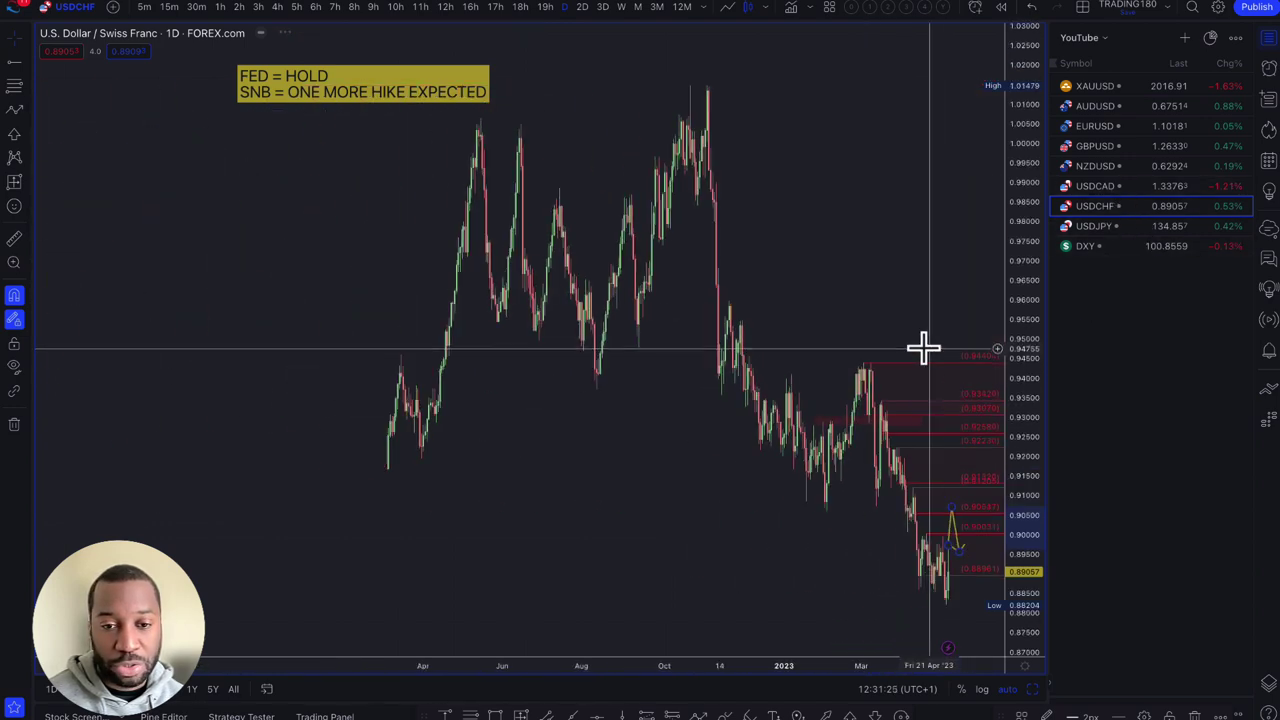
pyautogui.scroll(-3, 923, 348)
pyautogui.scroll(-4, 770, 581)
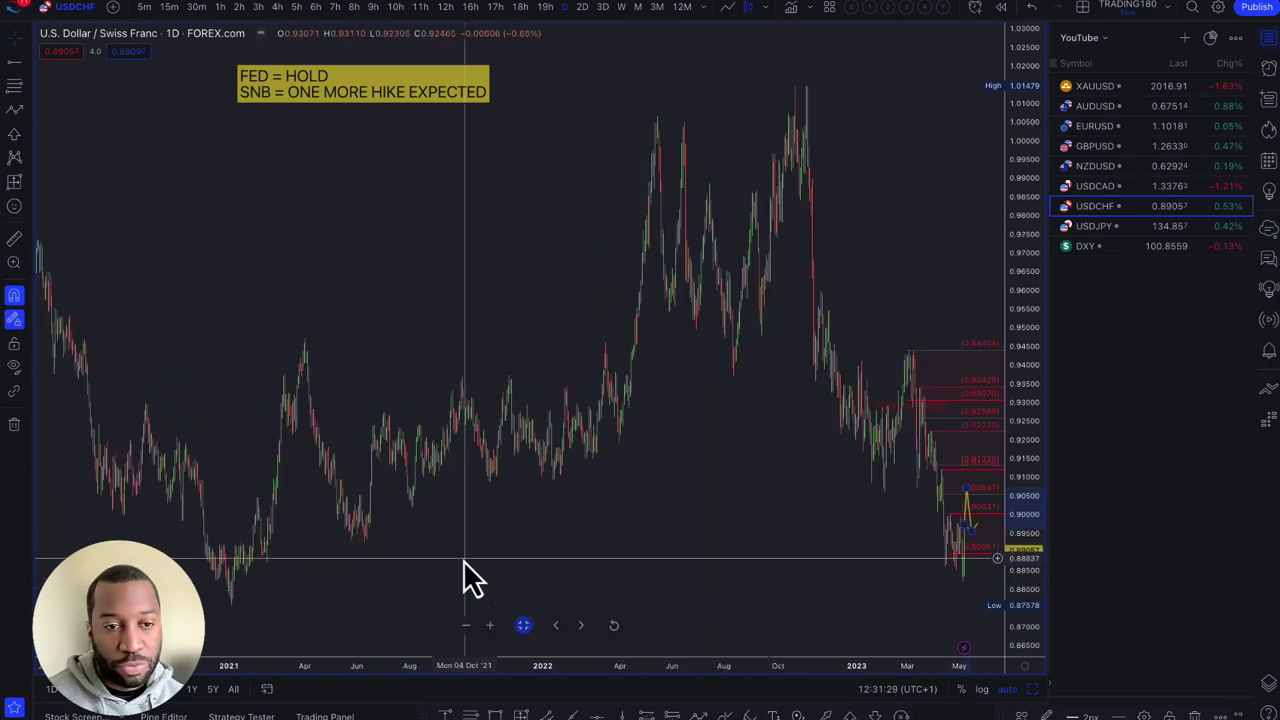
pyautogui.hscroll(-10, 300, 455)
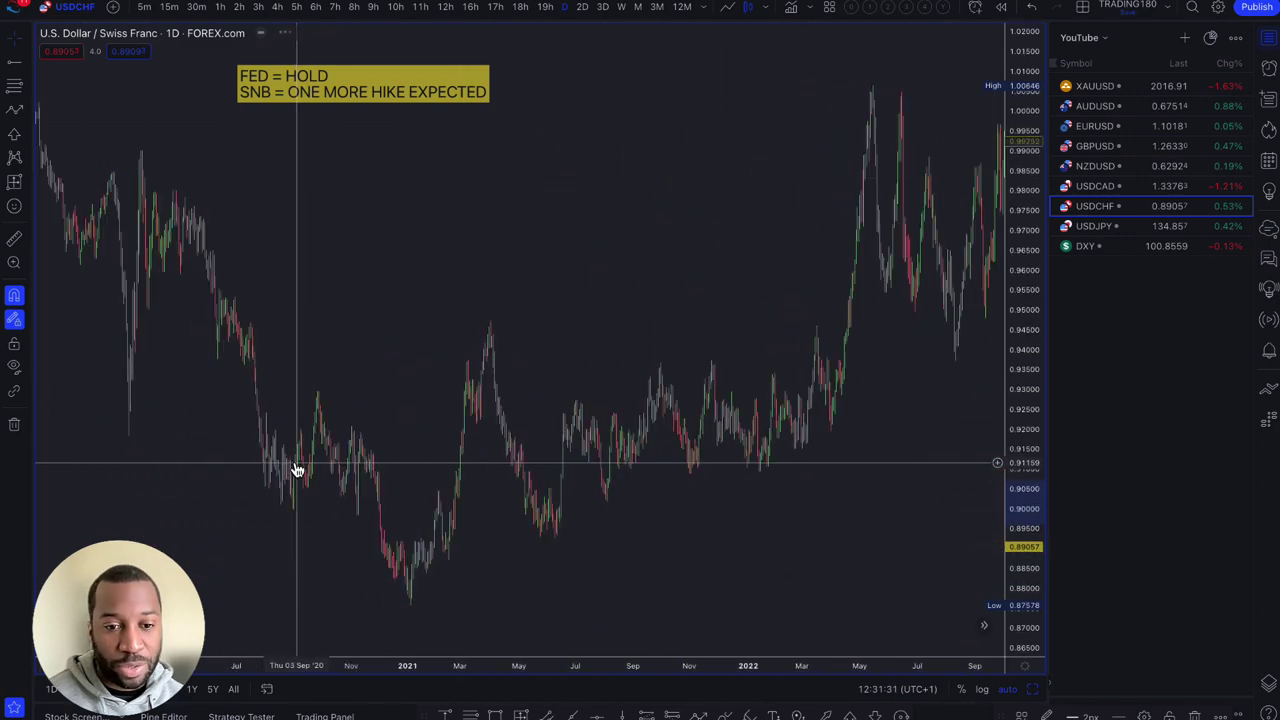
pyautogui.scroll(5, 429, 508)
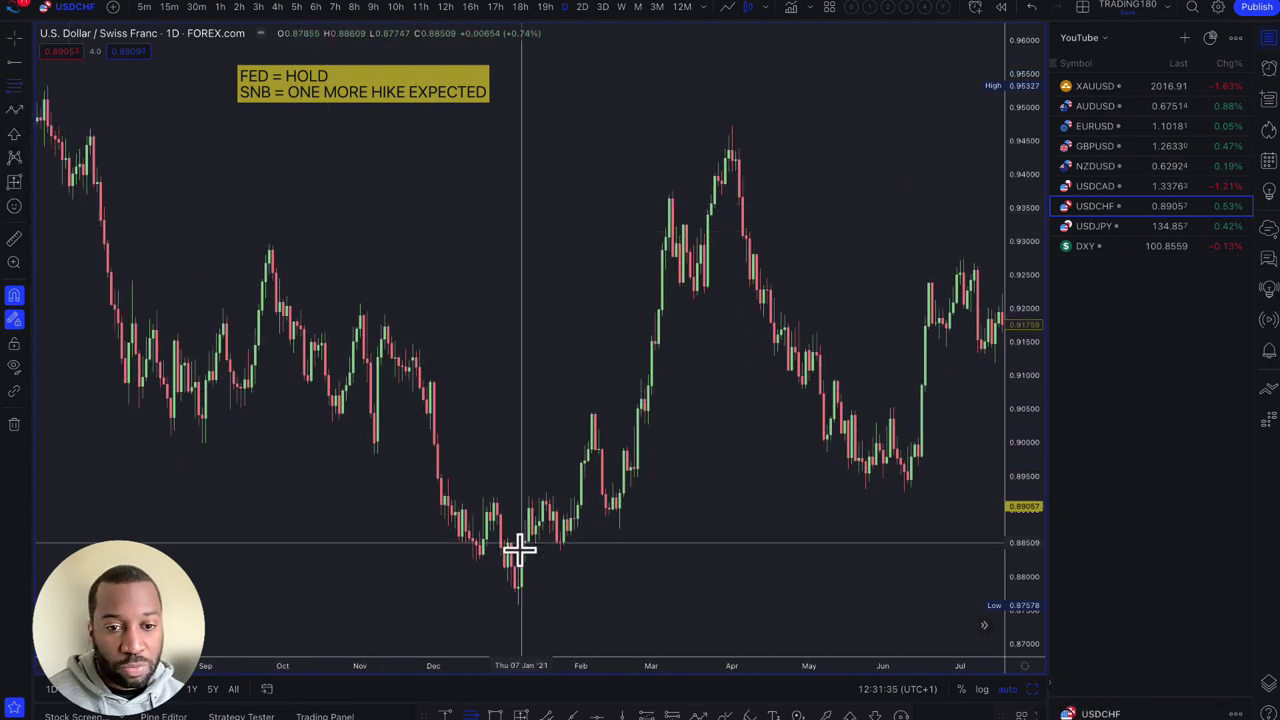
pyautogui.click(516, 604)
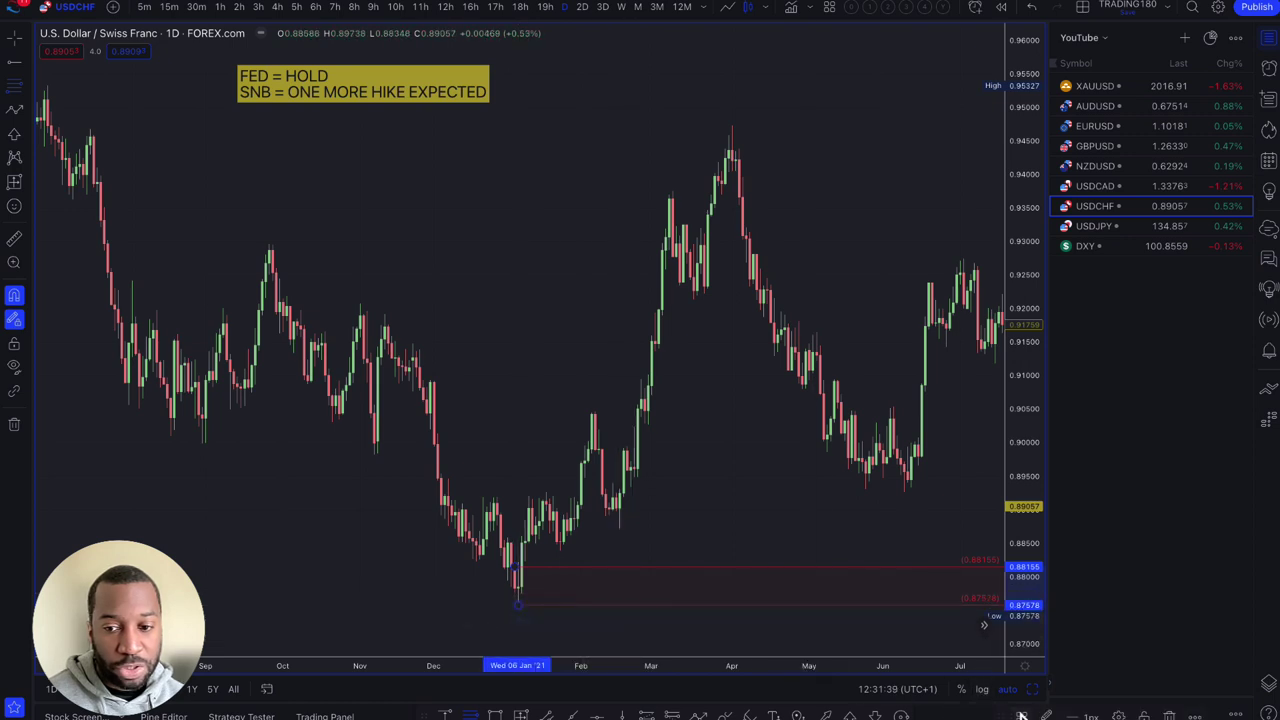
pyautogui.click(1021, 716)
pyautogui.click(1054, 609)
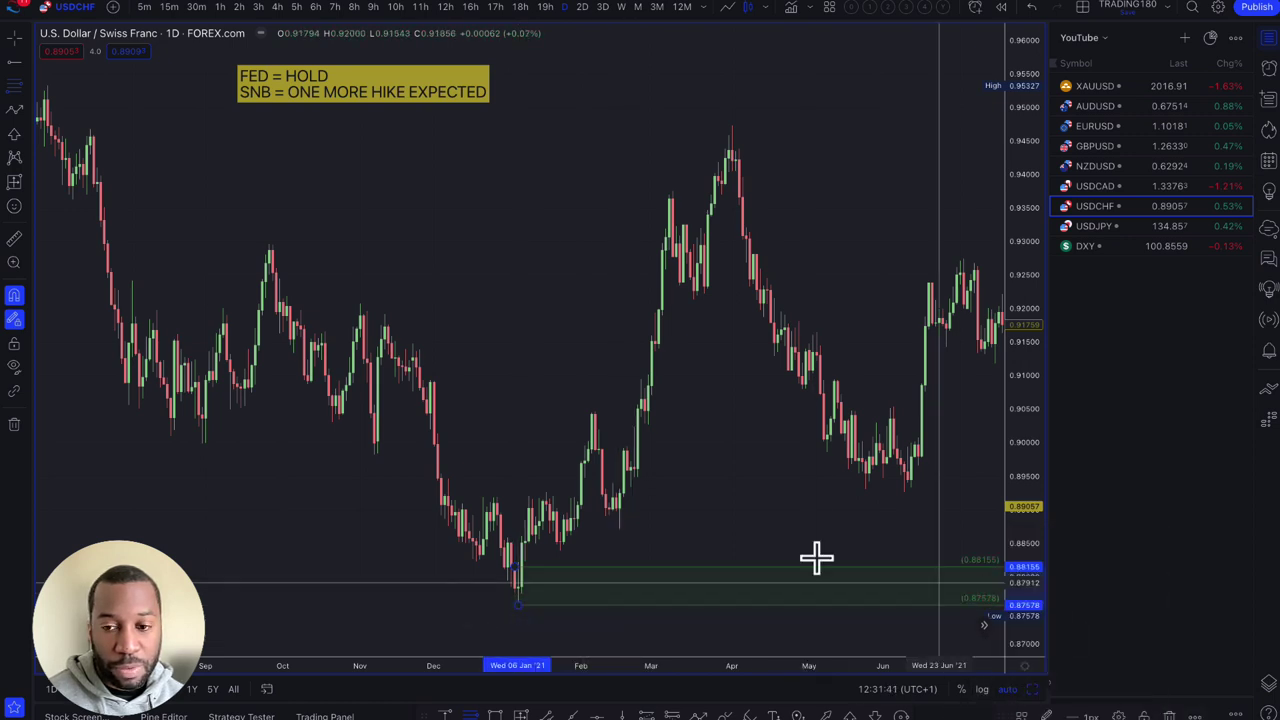
pyautogui.hscroll(10, 650, 540)
pyautogui.hscroll(15, 650, 540)
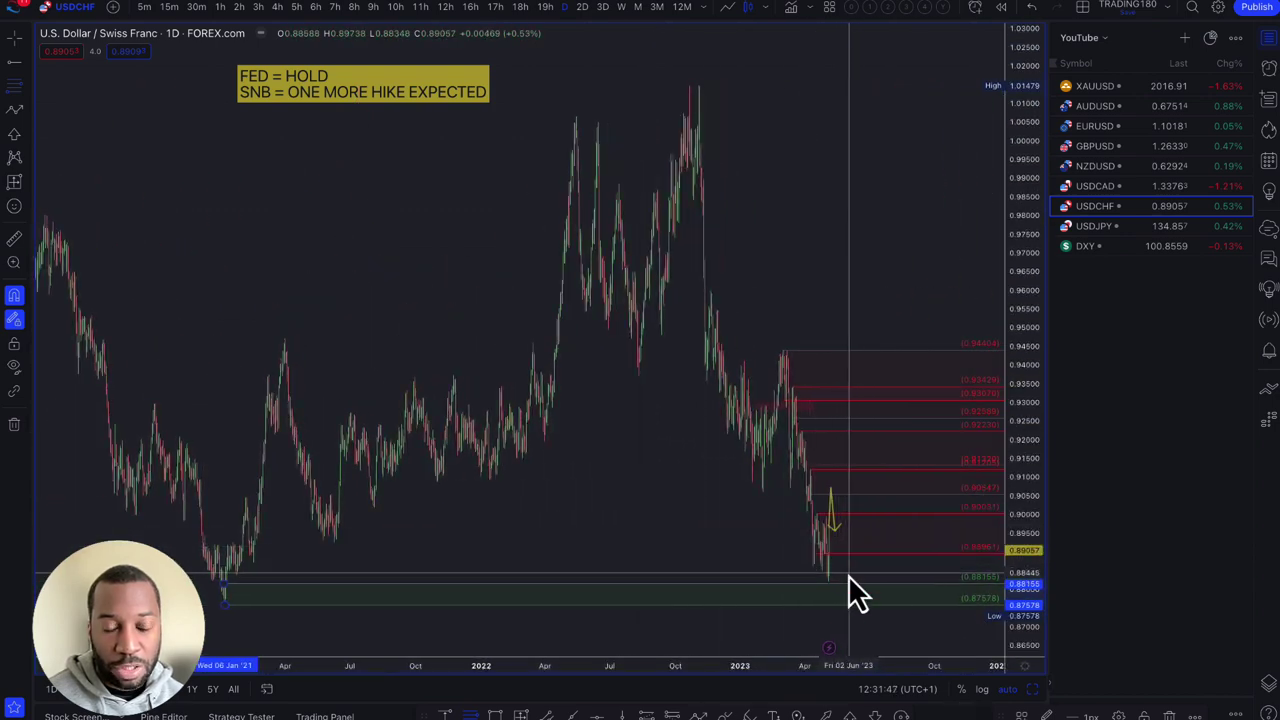
pyautogui.scroll(5, 848, 575)
pyautogui.scroll(1, 848, 580)
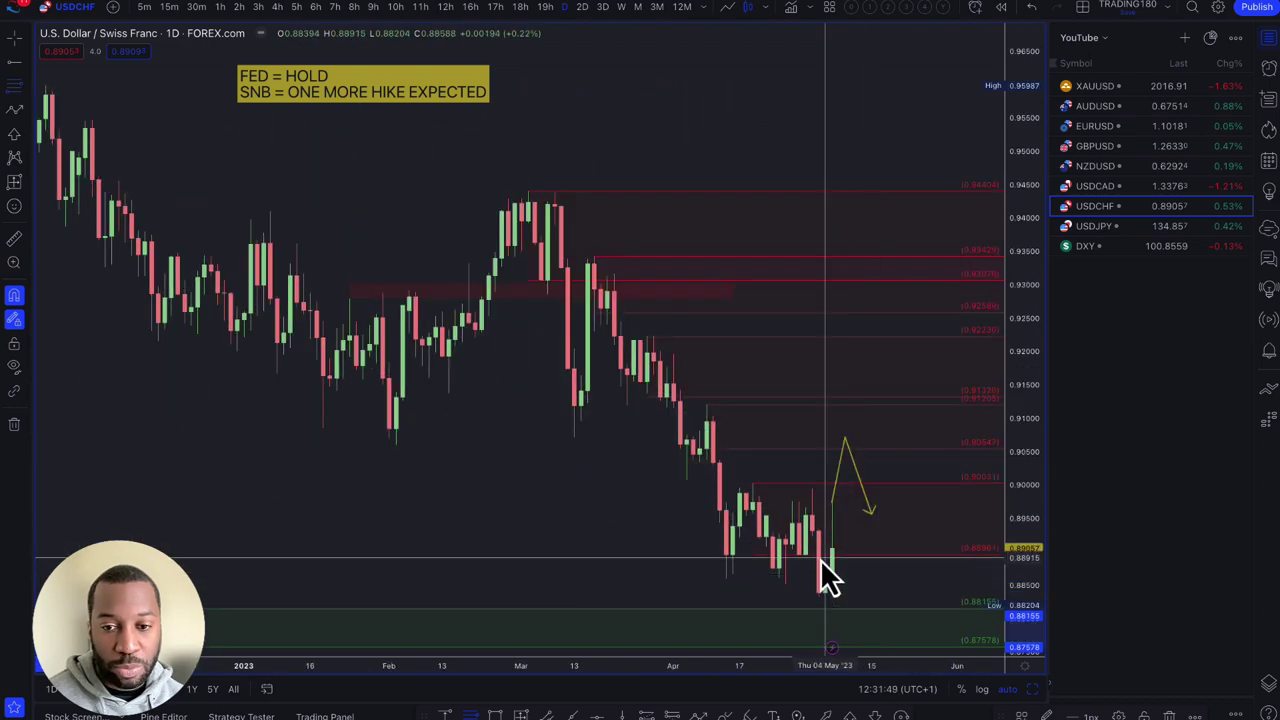
pyautogui.scroll(3, 837, 586)
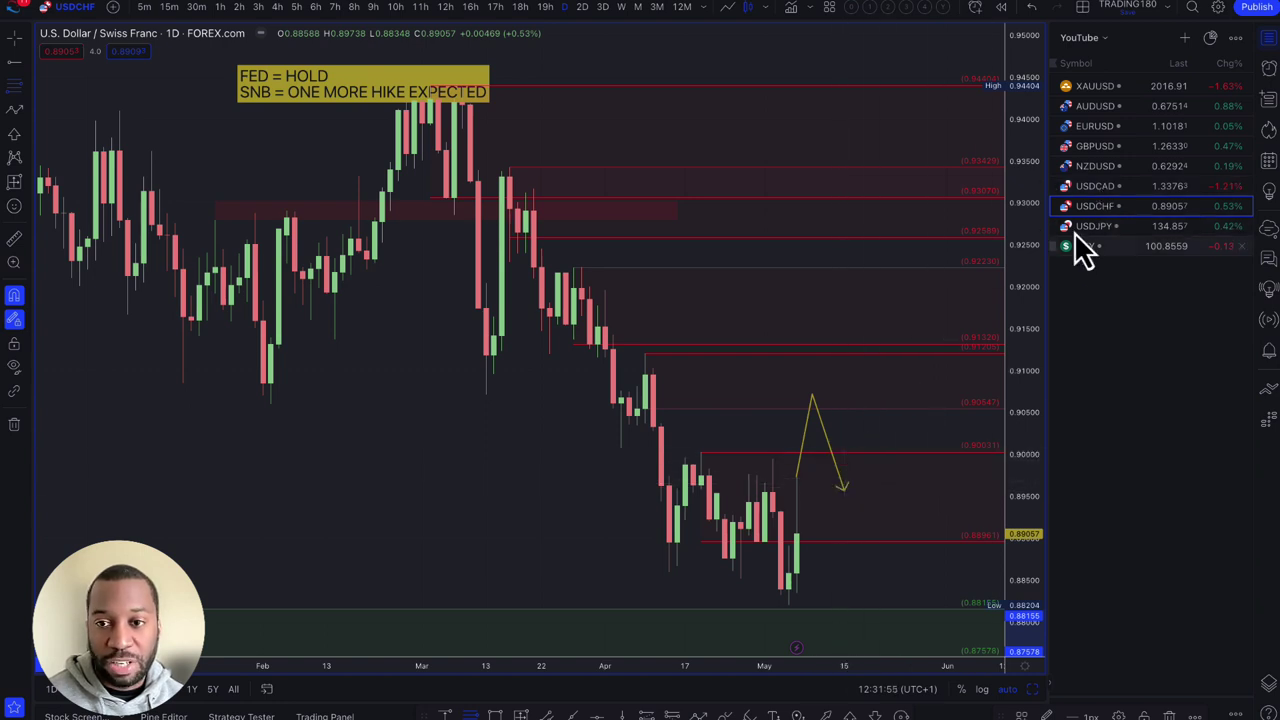
# Open the USDCAD chart and draw a projection path from the latest candle's low down to about 1.323 and back up to about 1.339
pyautogui.click(1094, 188)
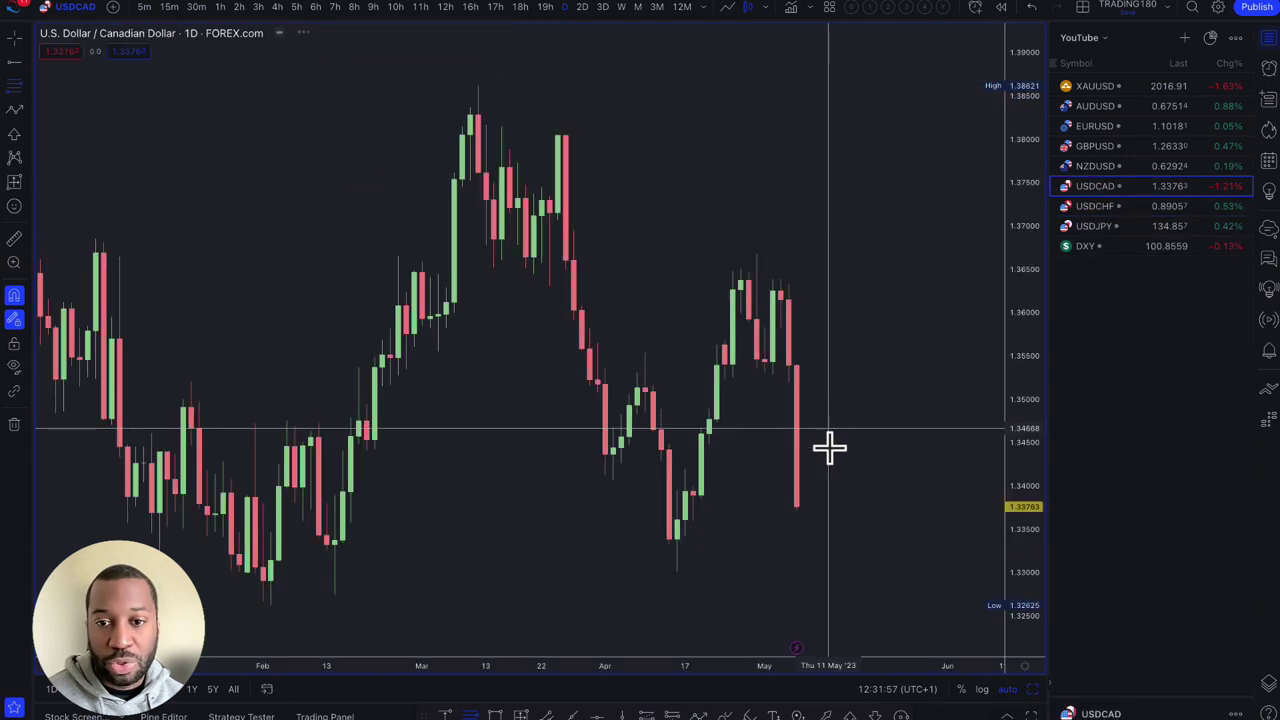
pyautogui.scroll(-8, 915, 490)
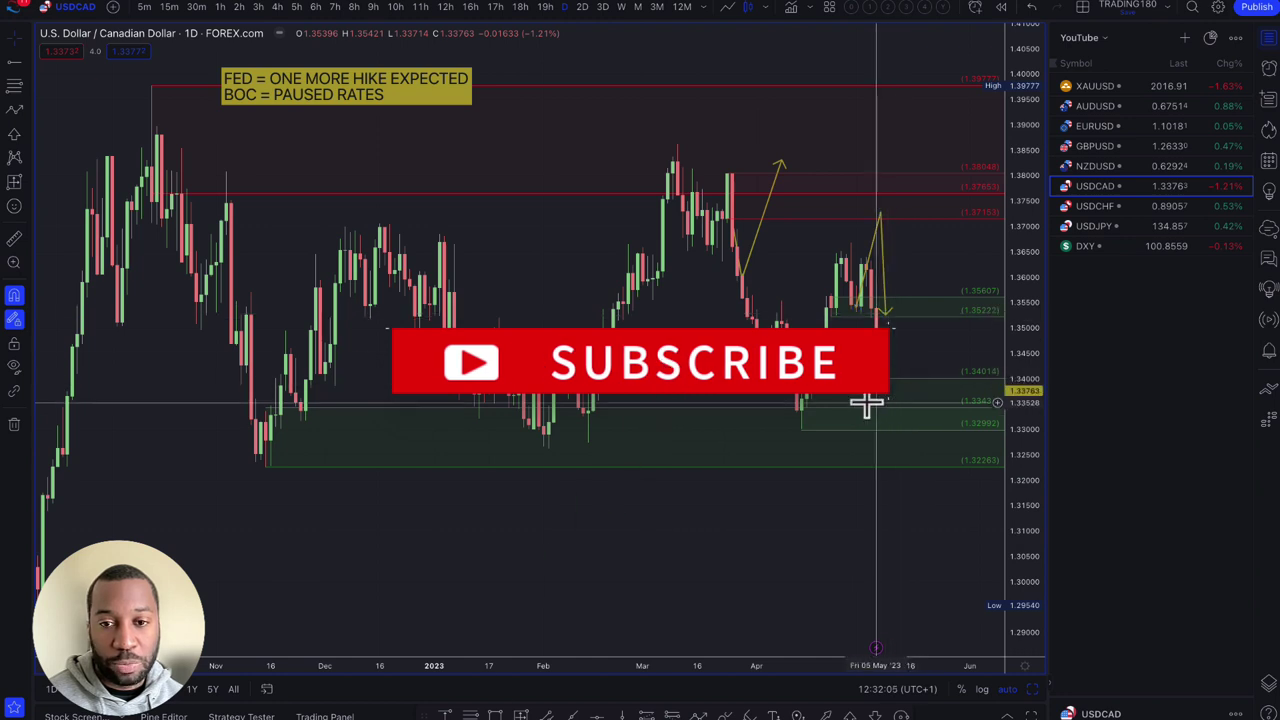
pyautogui.click(14, 111)
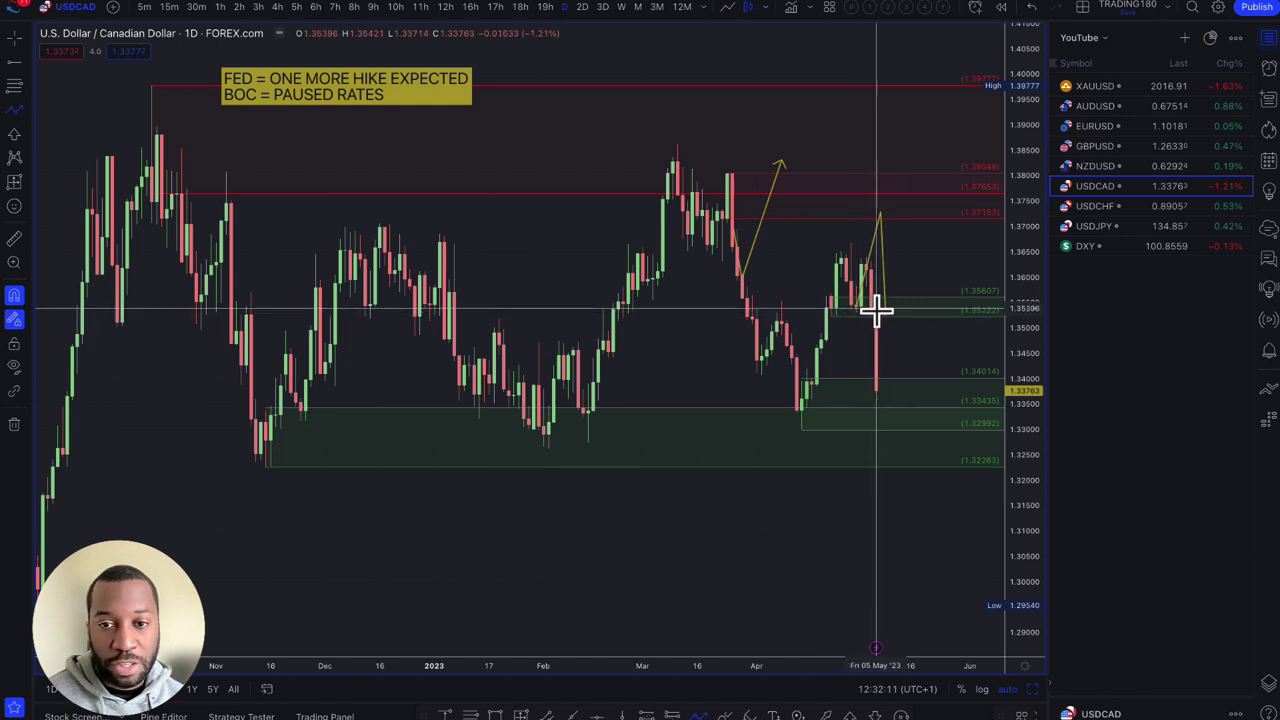
pyautogui.click(876, 389)
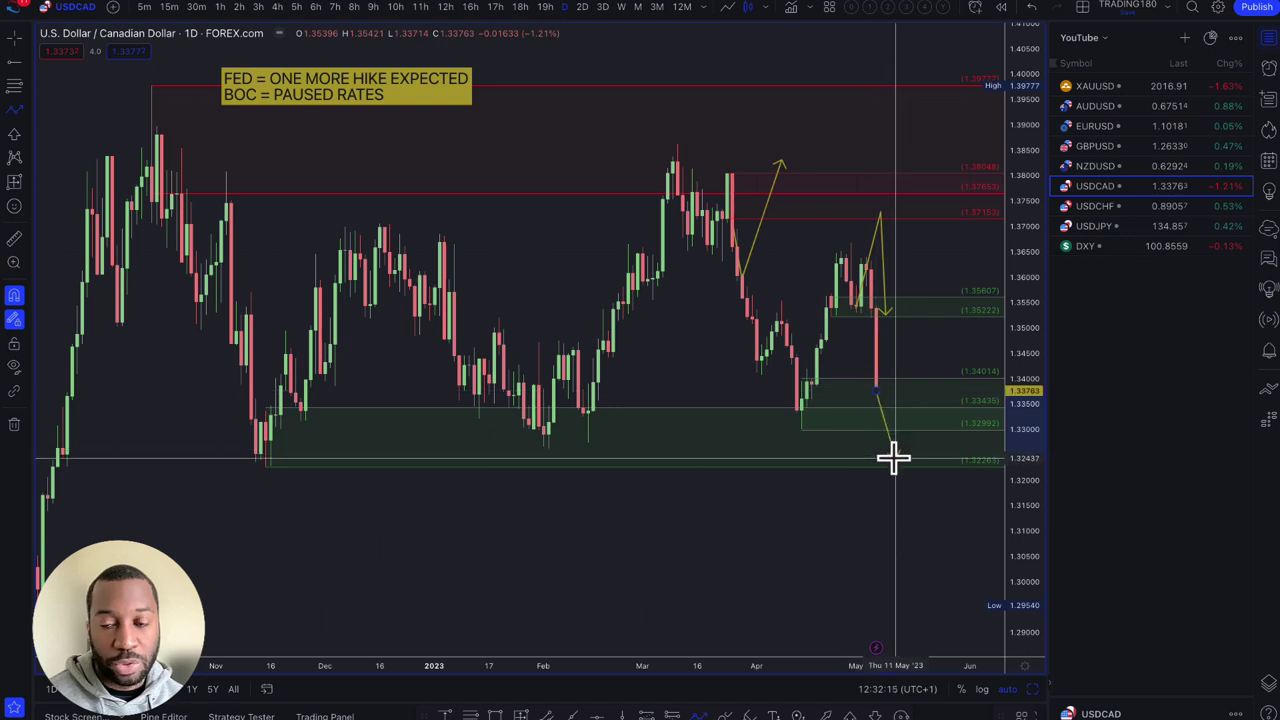
pyautogui.click(893, 465)
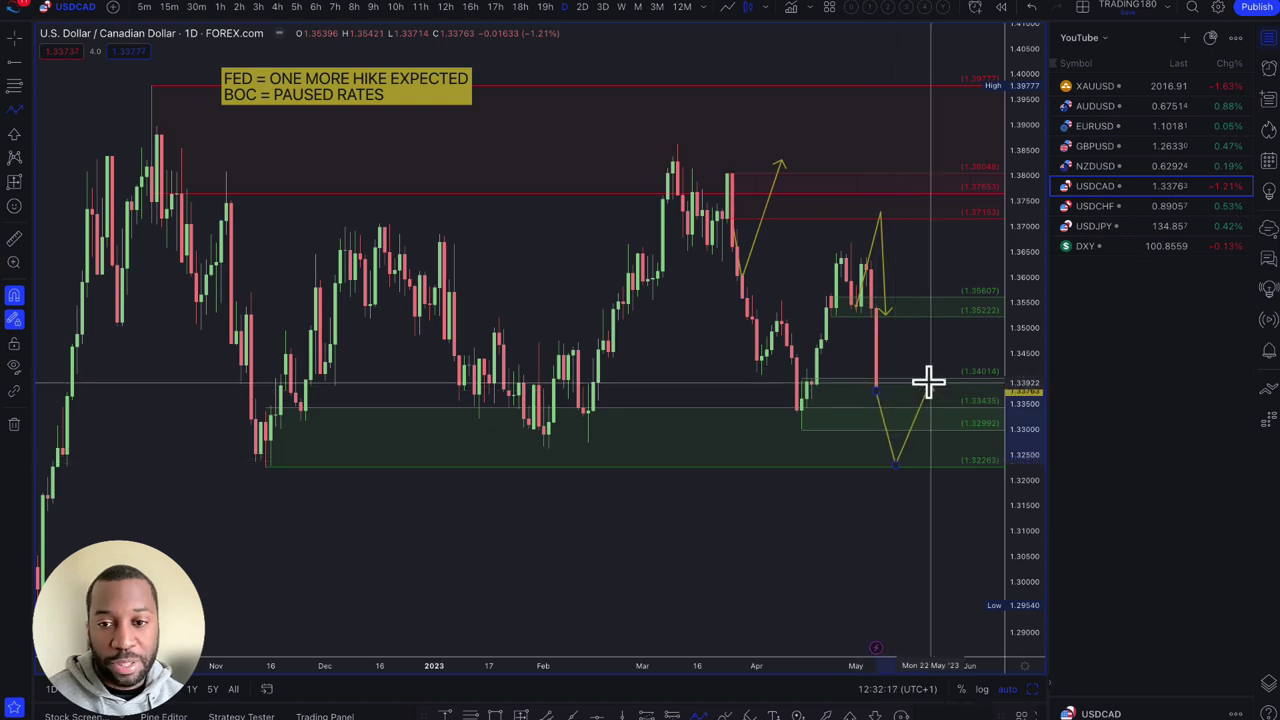
pyautogui.doubleClick(930, 384)
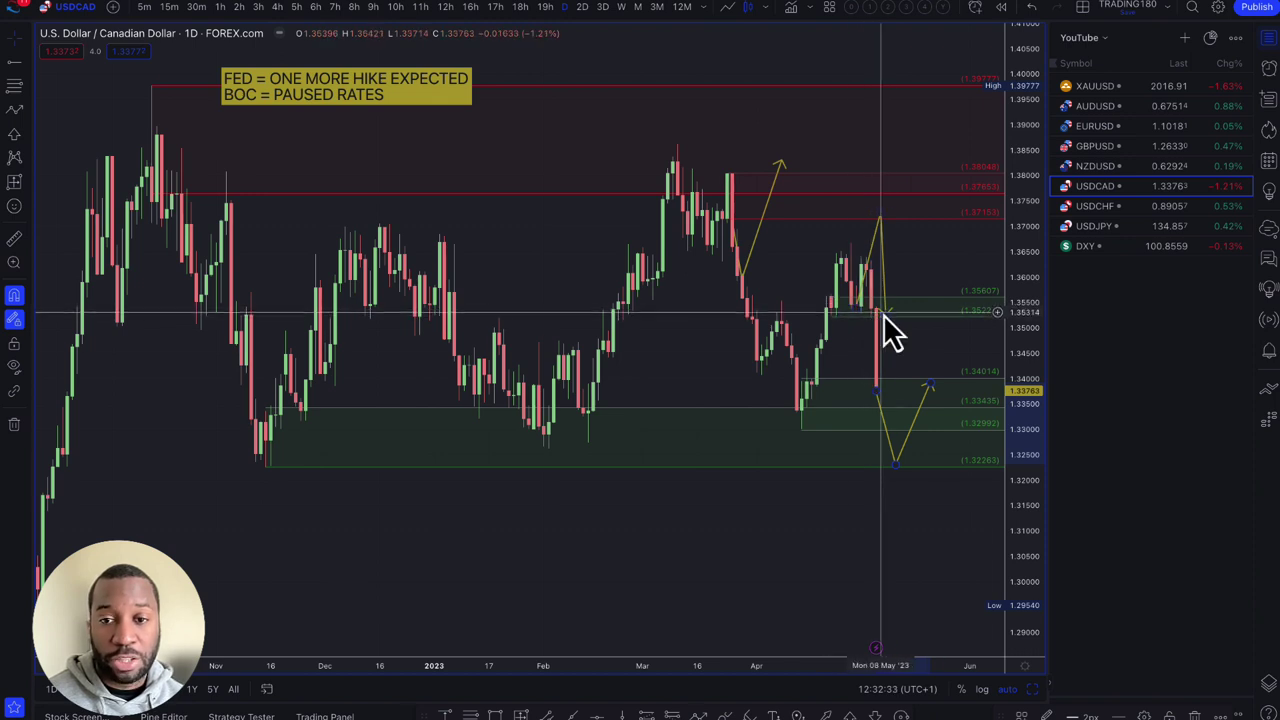
# Change the first line of USDCAD's anchored note to "FED = HOLD", keeping the BOC line on its own row
pyautogui.scroll(2, 914, 320)
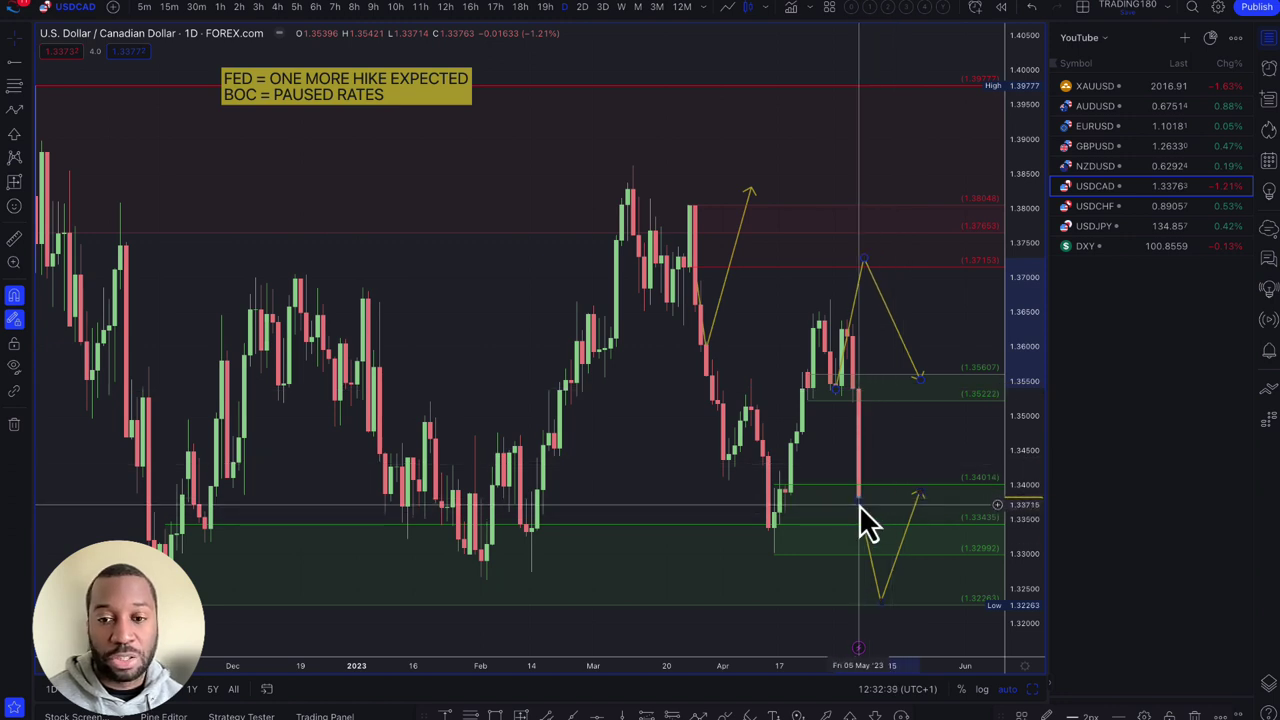
pyautogui.scroll(-3, 866, 563)
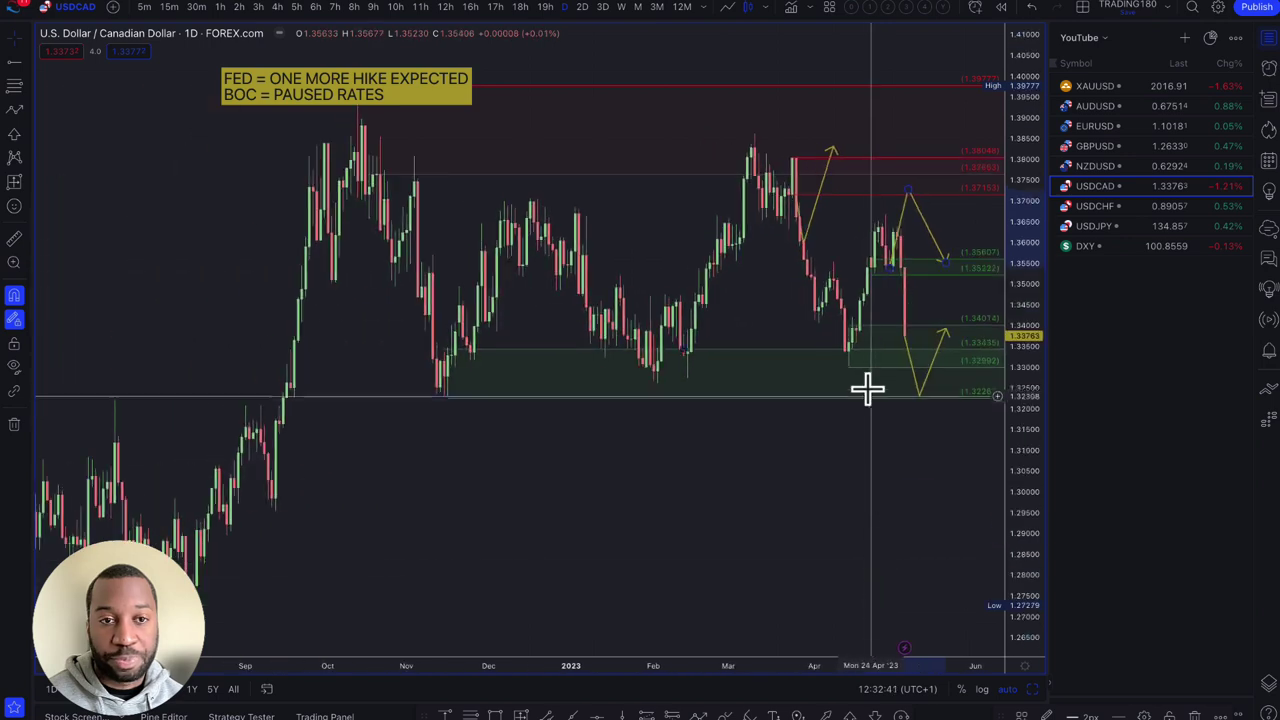
pyautogui.doubleClick(360, 95)
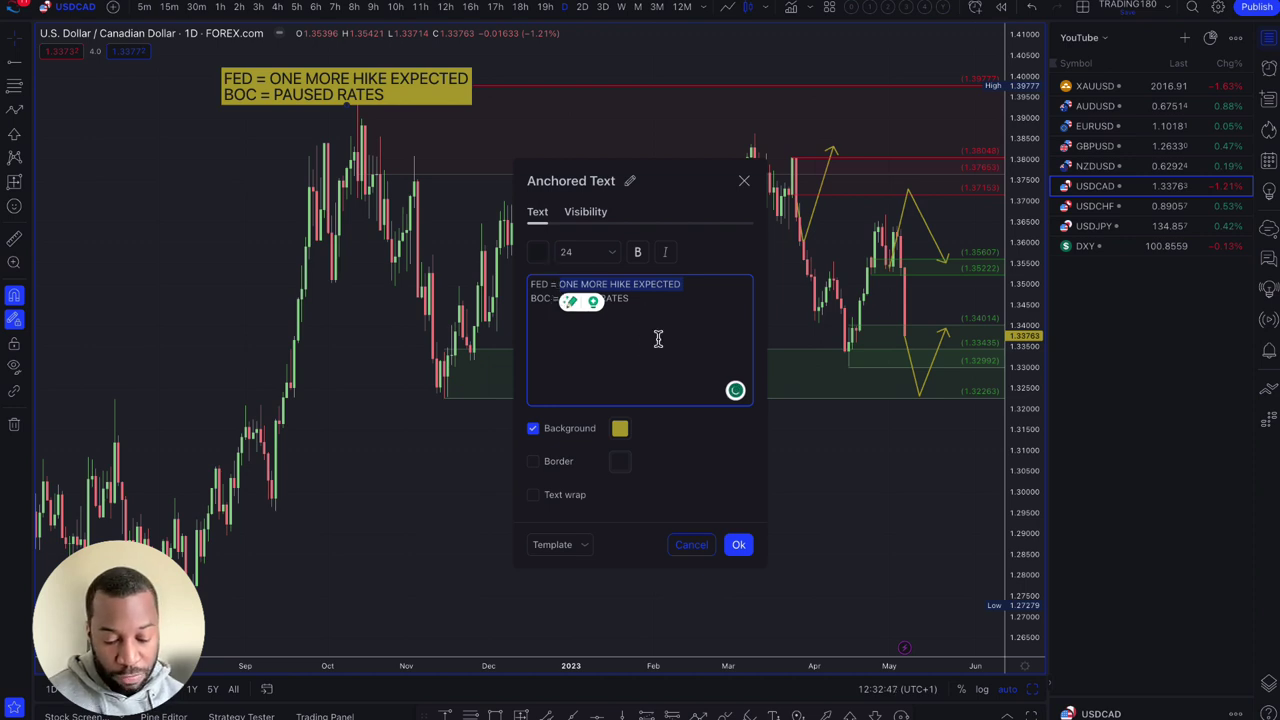
pyautogui.write('HO')
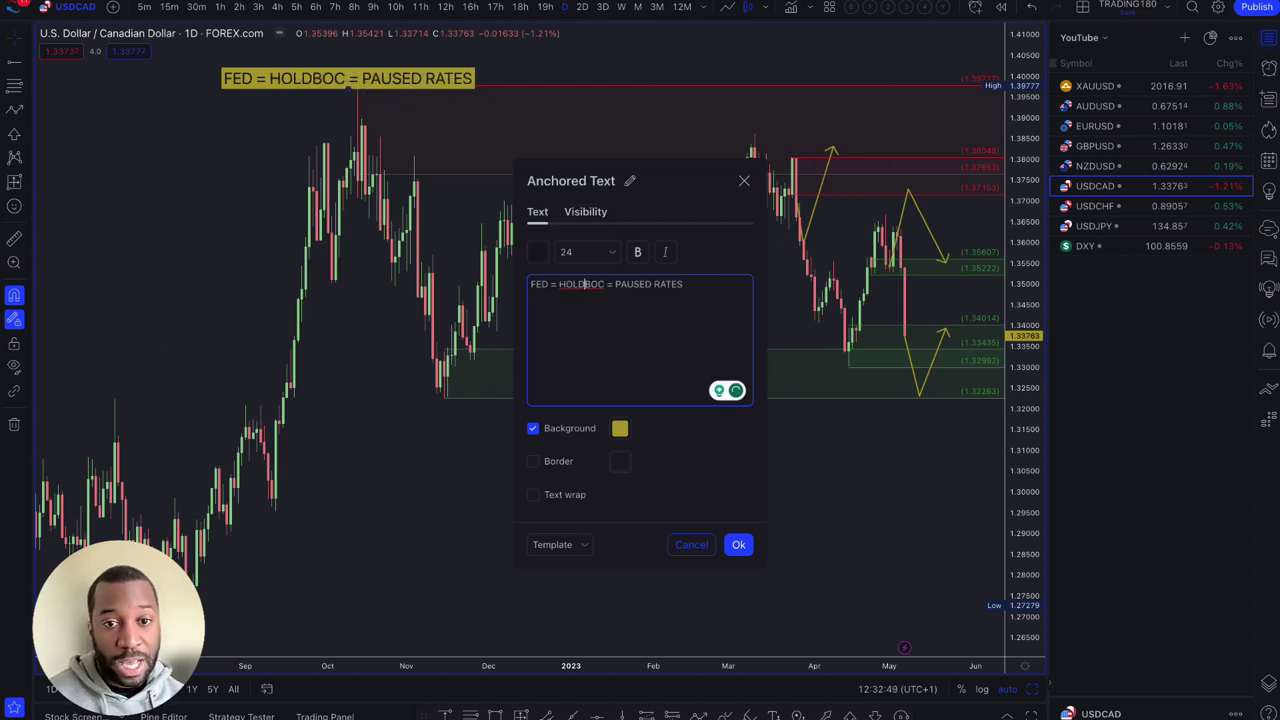
pyautogui.write('LD')
pyautogui.press('Return')
pyautogui.click(738, 546)
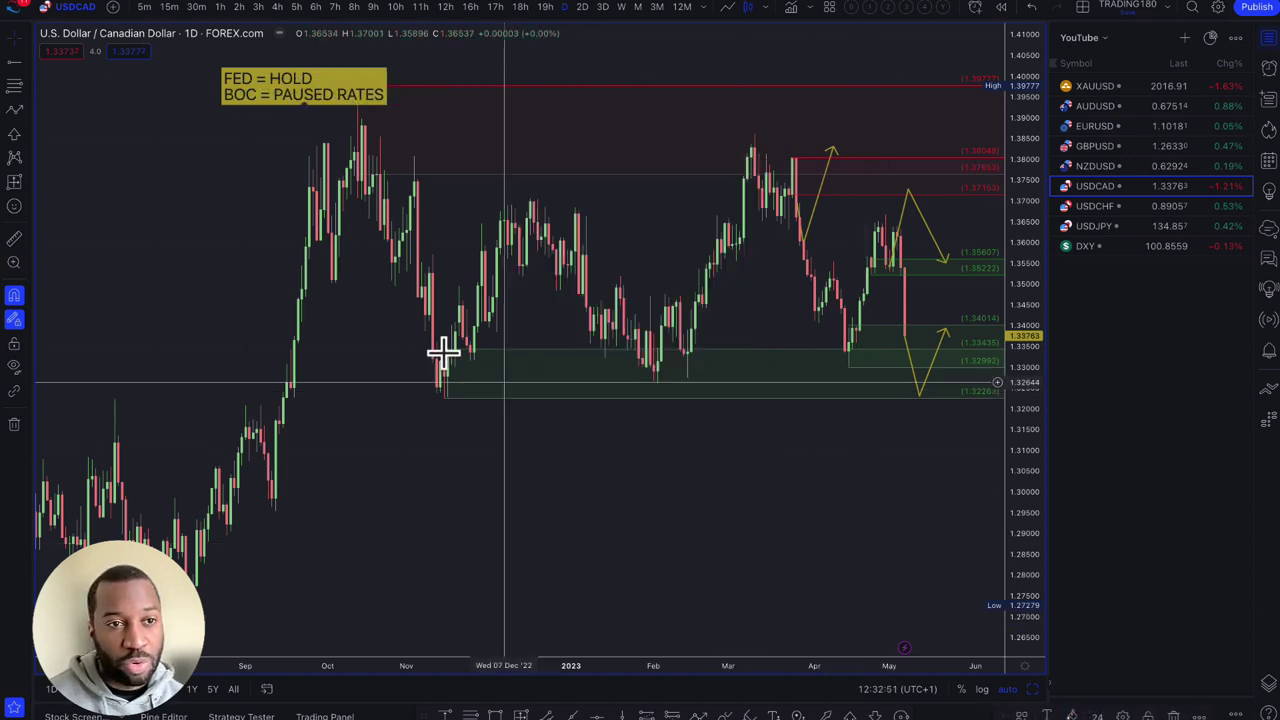
# Mark demand zones at USDCAD's September 2022 rally, from 1.31713 to 1.31392 and from 1.30293 to 1.29540
pyautogui.scroll(2, 731, 367)
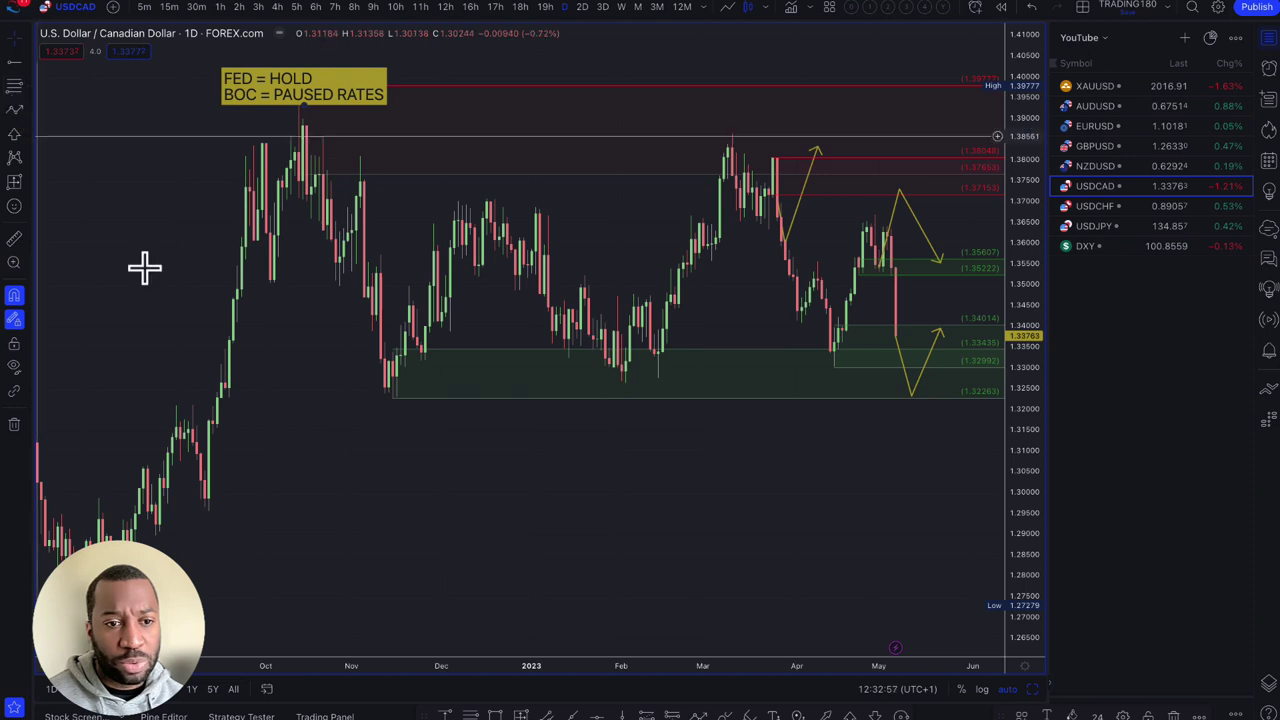
pyautogui.moveTo(212, 420); pyautogui.dragTo(209, 508)
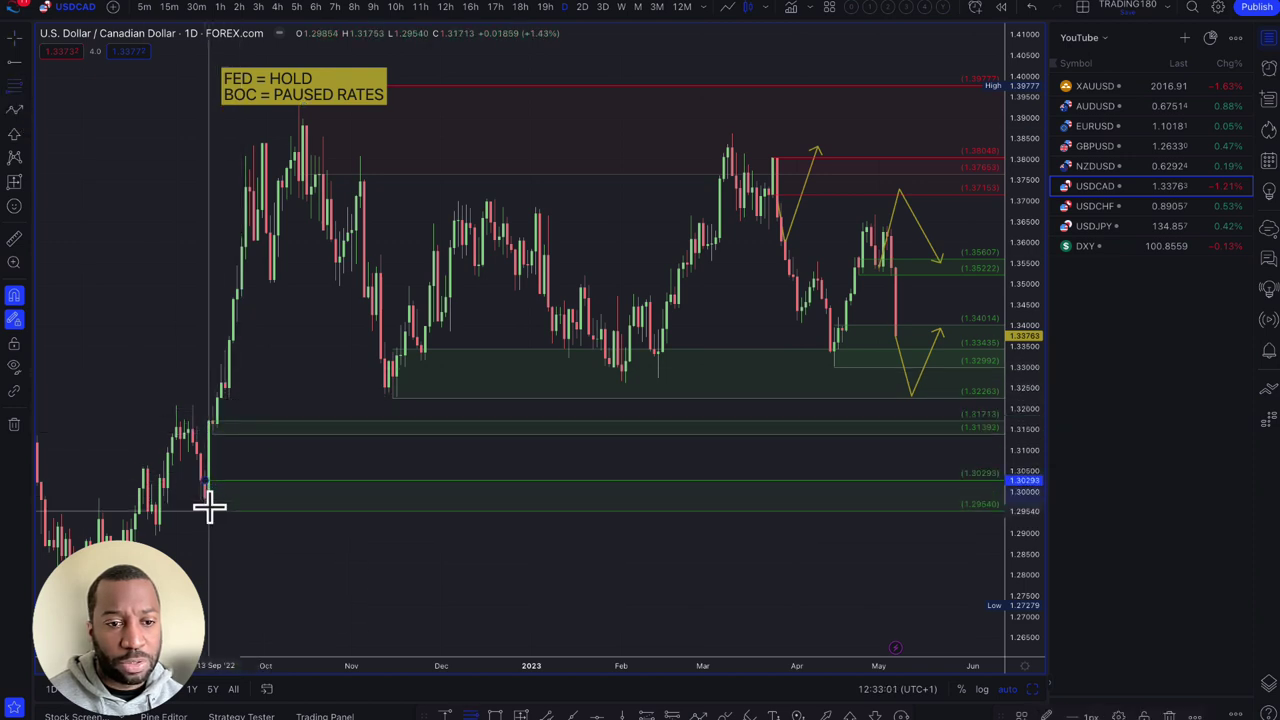
# Mark a zone from 1.36679 to 1.35436 at USDCAD's 28 April high and apply the SUPPLY template to it
pyautogui.scroll(5, 510, 461)
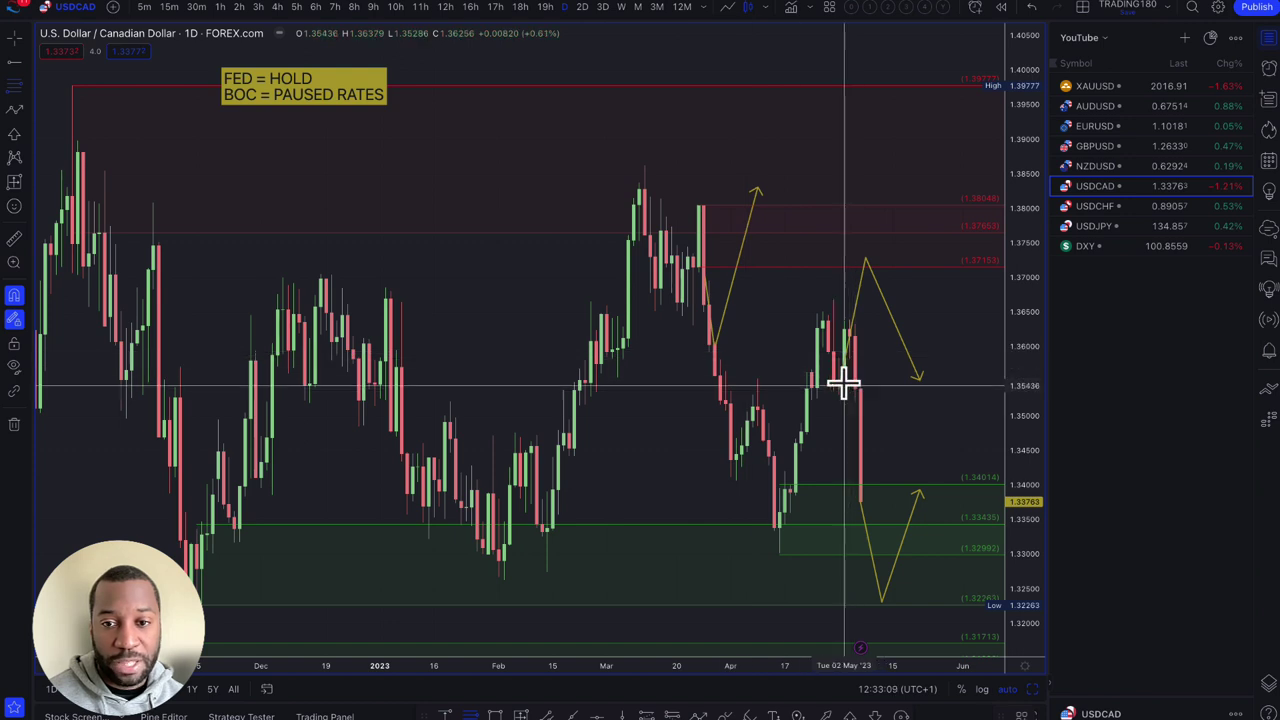
pyautogui.moveTo(843, 368); pyautogui.dragTo(831, 277)
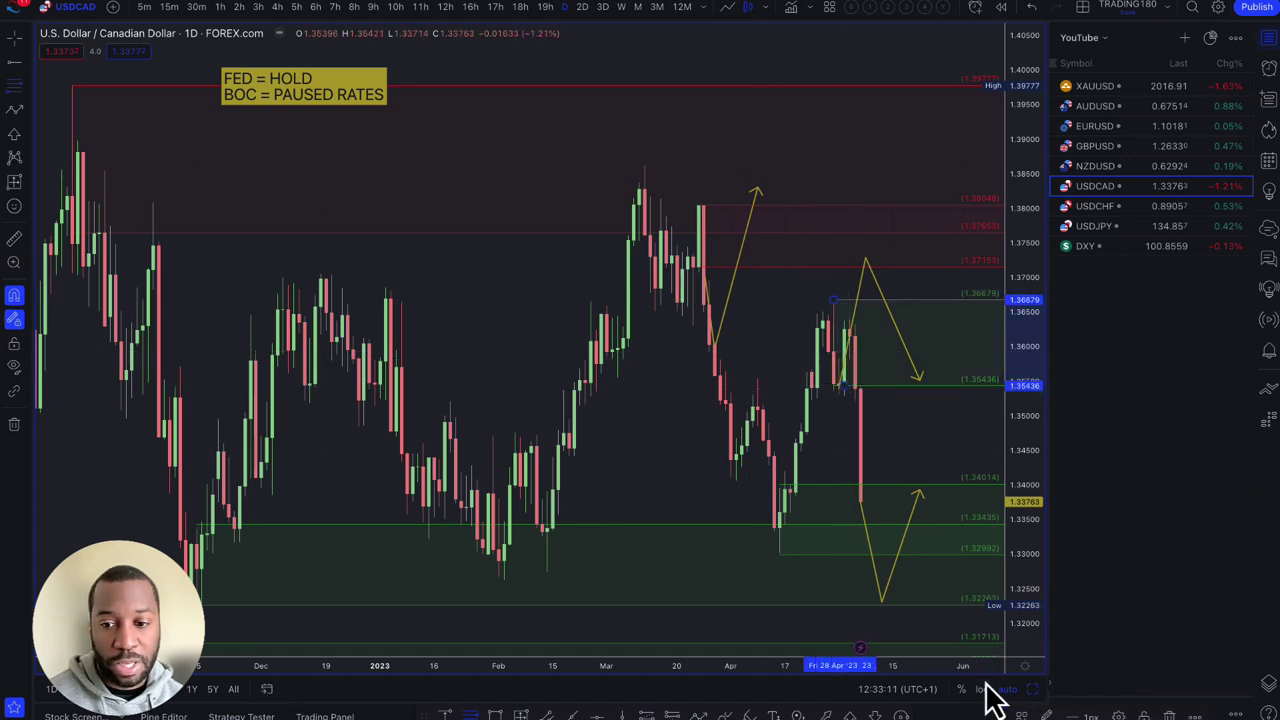
pyautogui.click(1021, 714)
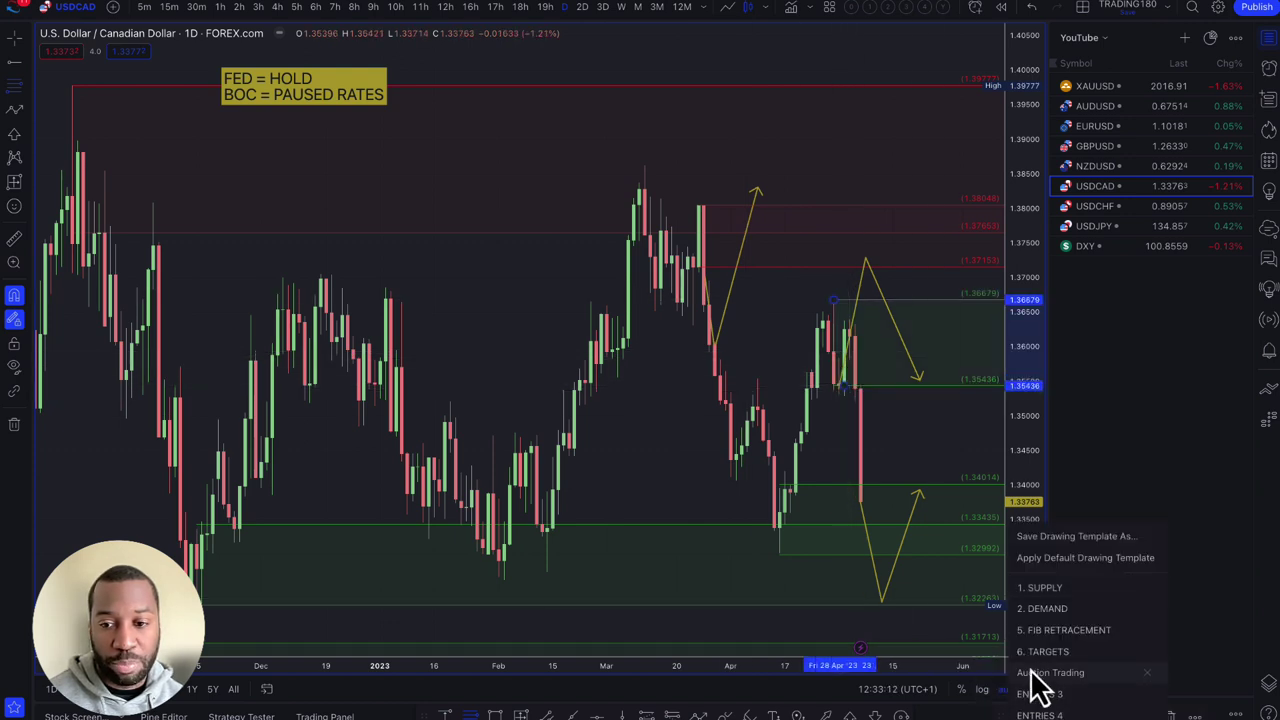
pyautogui.click(1045, 587)
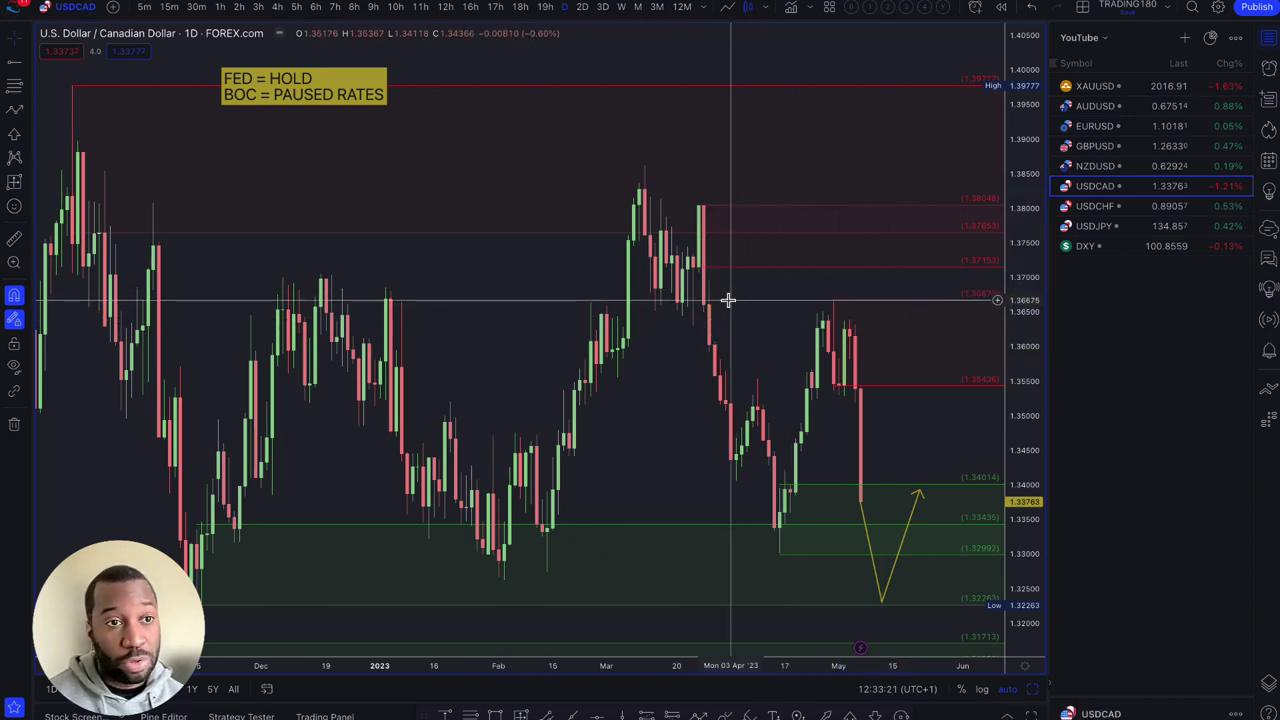
# Draw a second USDCAD projection path from the latest candle's low up to about 1.357 and back down to about 1.341
pyautogui.click(14, 110)
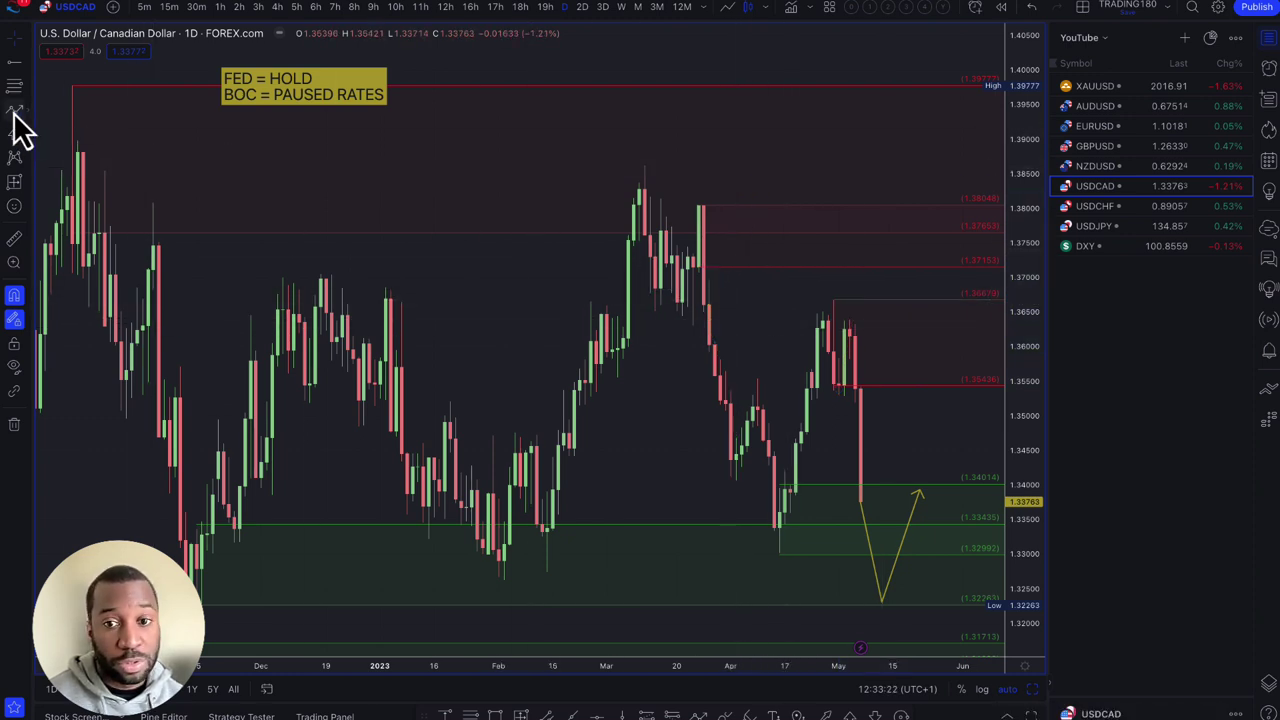
pyautogui.click(862, 498)
pyautogui.click(894, 371)
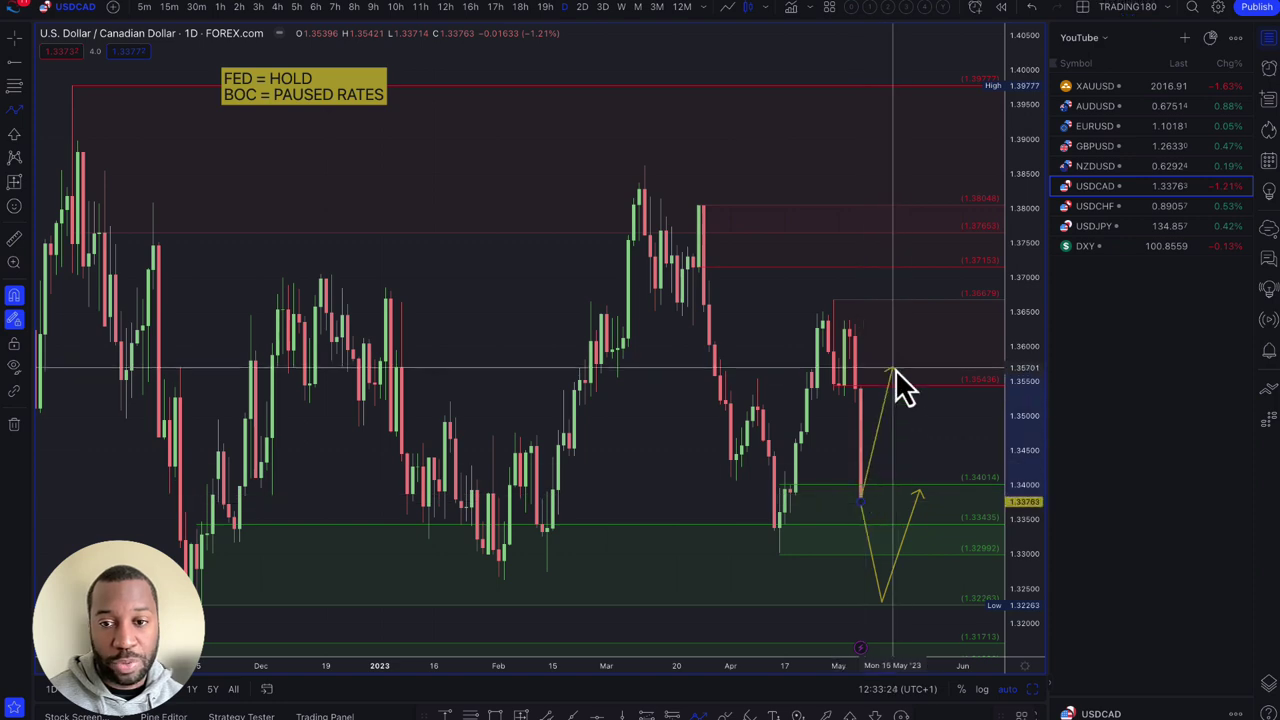
pyautogui.doubleClick(931, 480)
pyautogui.scroll(4, 866, 415)
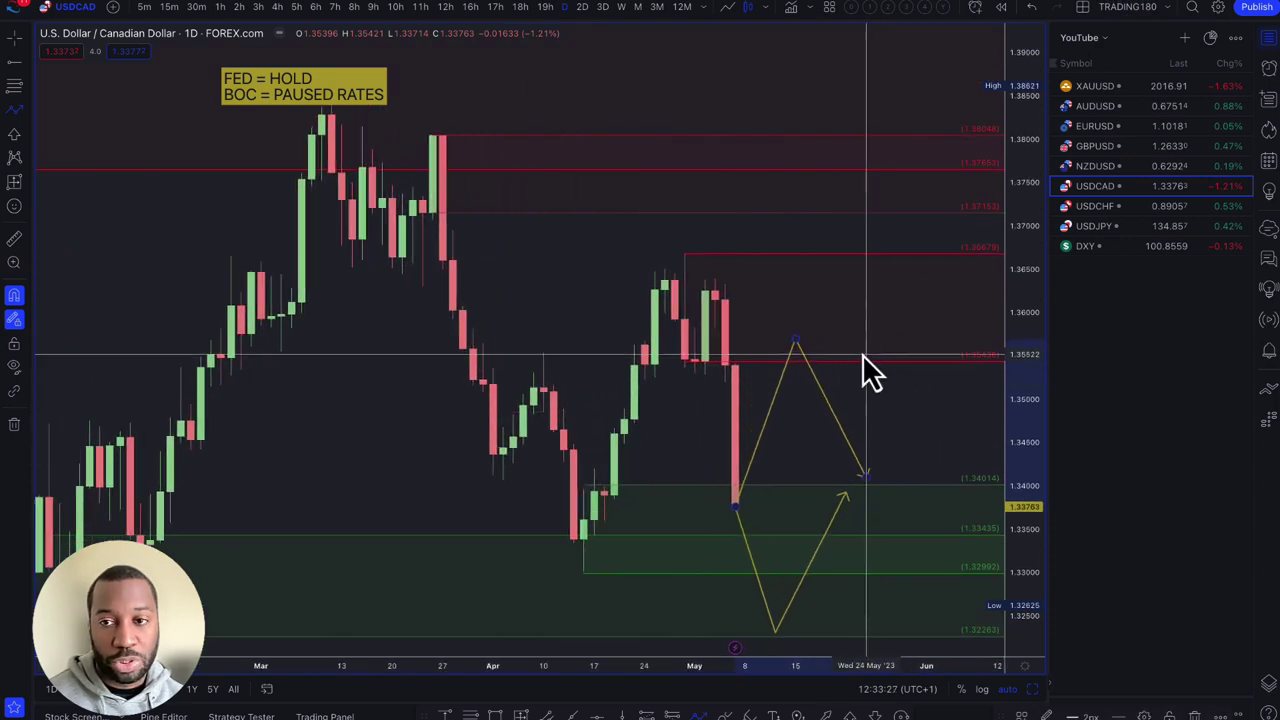
pyautogui.scroll(2, 862, 354)
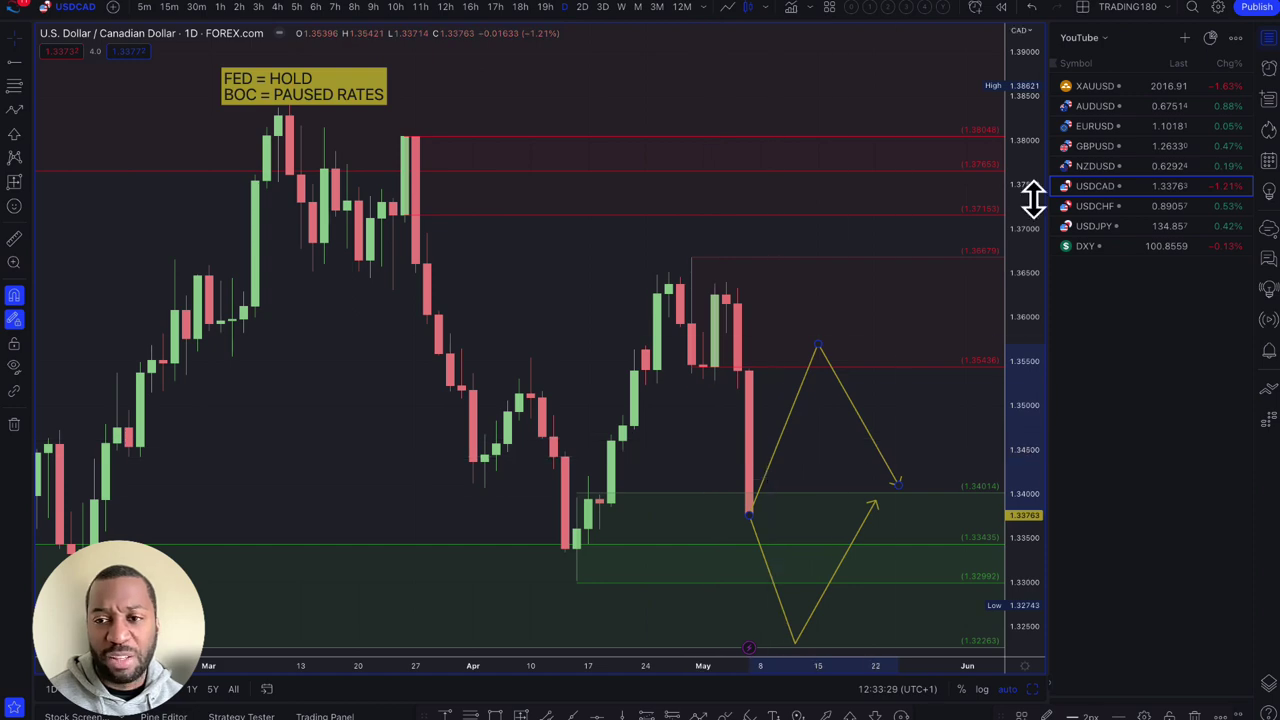
# Open the NZDUSD chart and delete the small yellow zone near 0.622 spanning 30 March to 3 May
pyautogui.click(1098, 168)
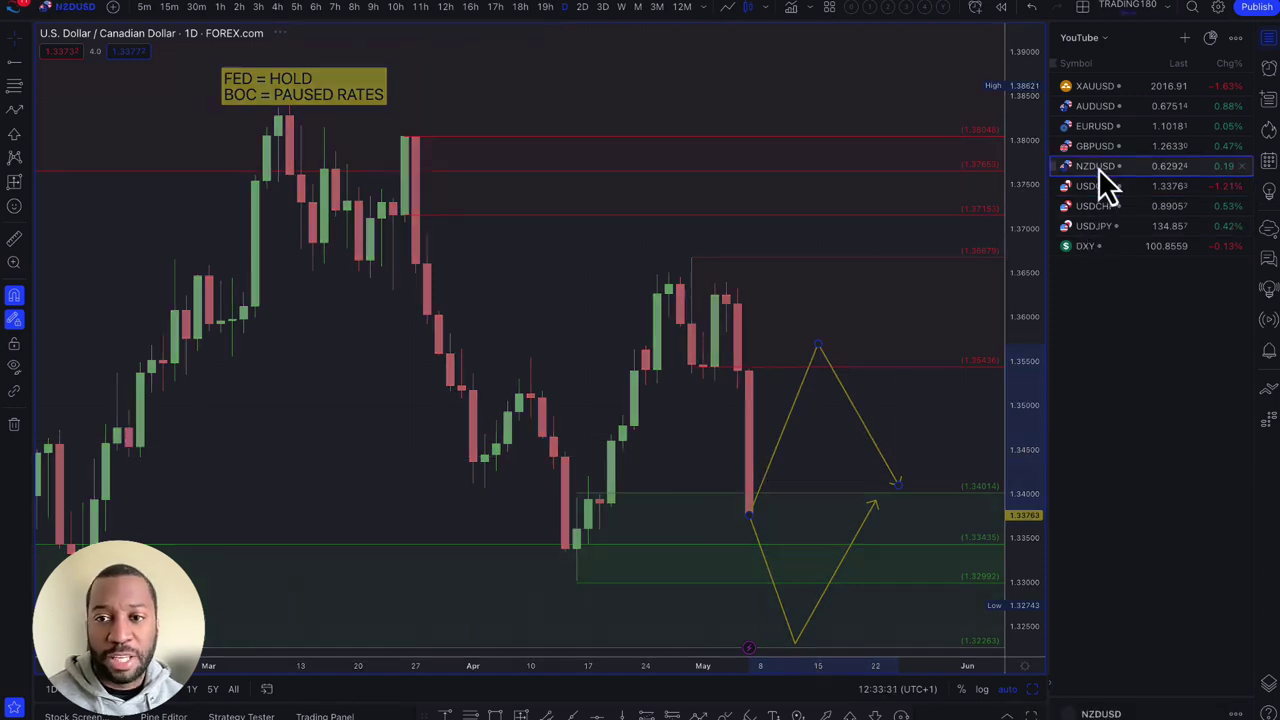
pyautogui.scroll(-4, 837, 428)
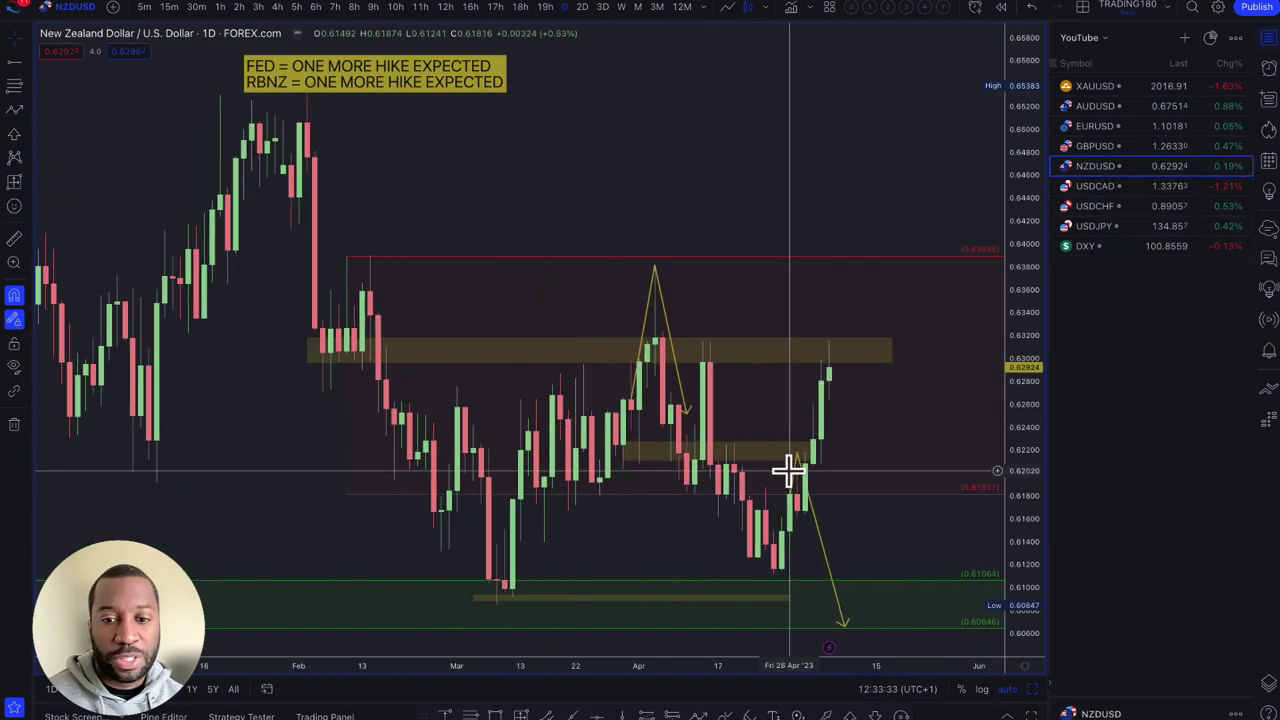
pyautogui.scroll(-2, 790, 470)
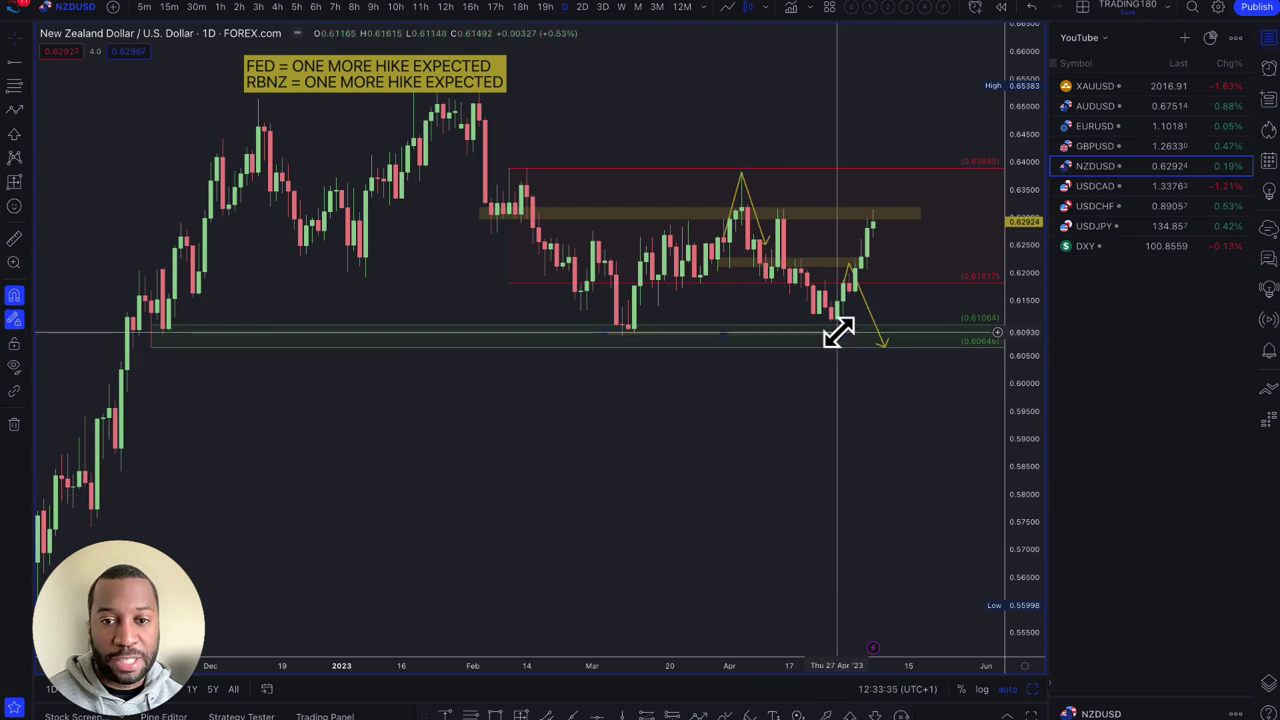
pyautogui.scroll(3, 848, 373)
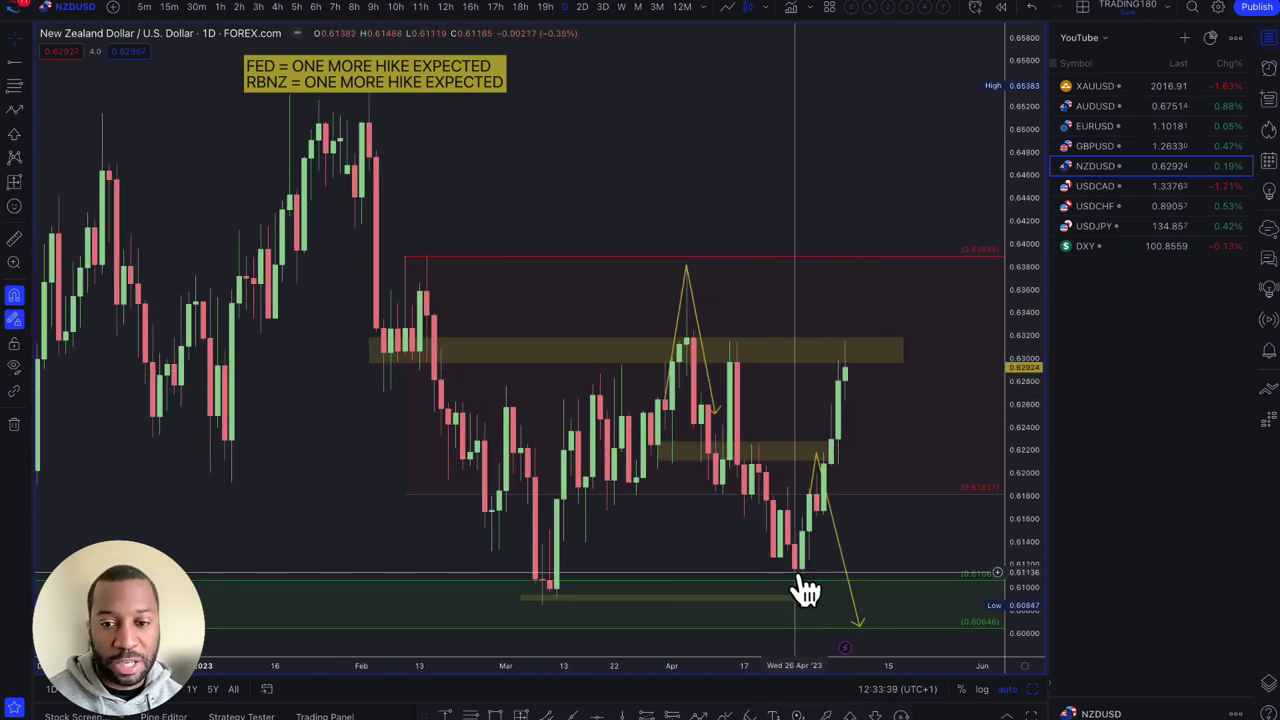
pyautogui.click(787, 450)
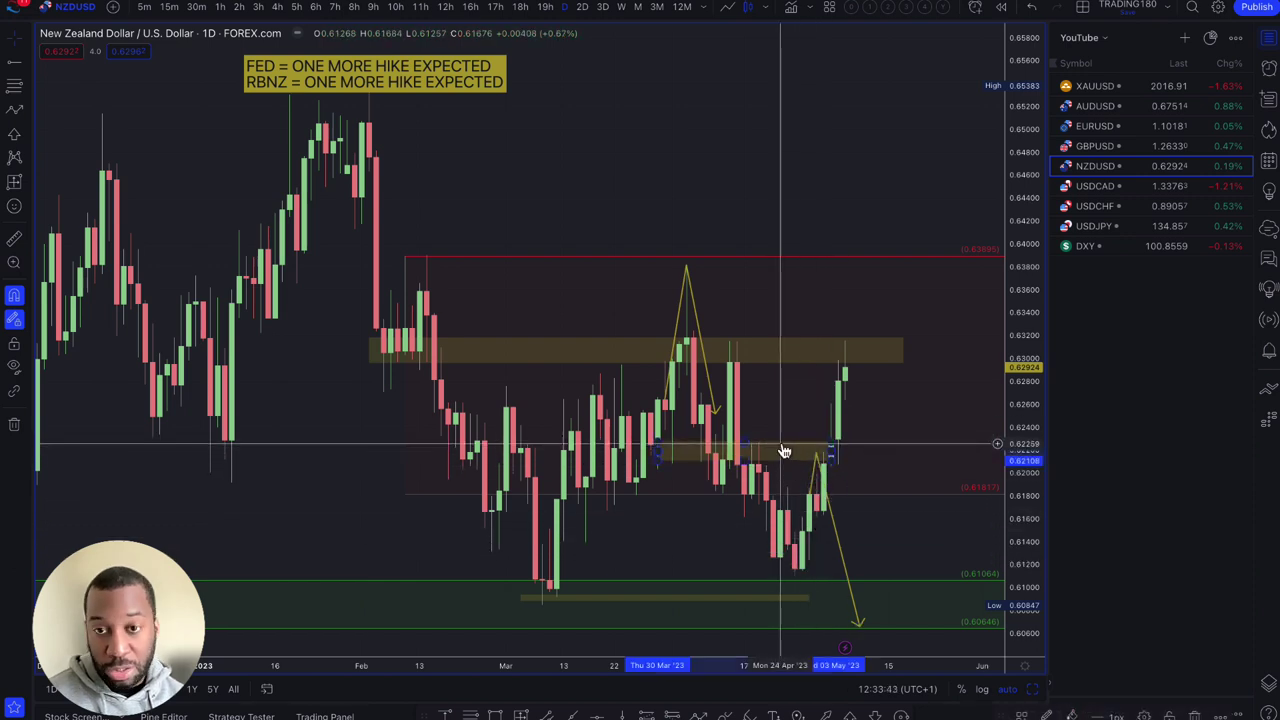
pyautogui.press('Delete')
# Mark a Fib Retracement zone from 0.61382 to 0.61119 at NZDUSD's 26 April low and apply the DEMAND template
pyautogui.scroll(2, 730, 535)
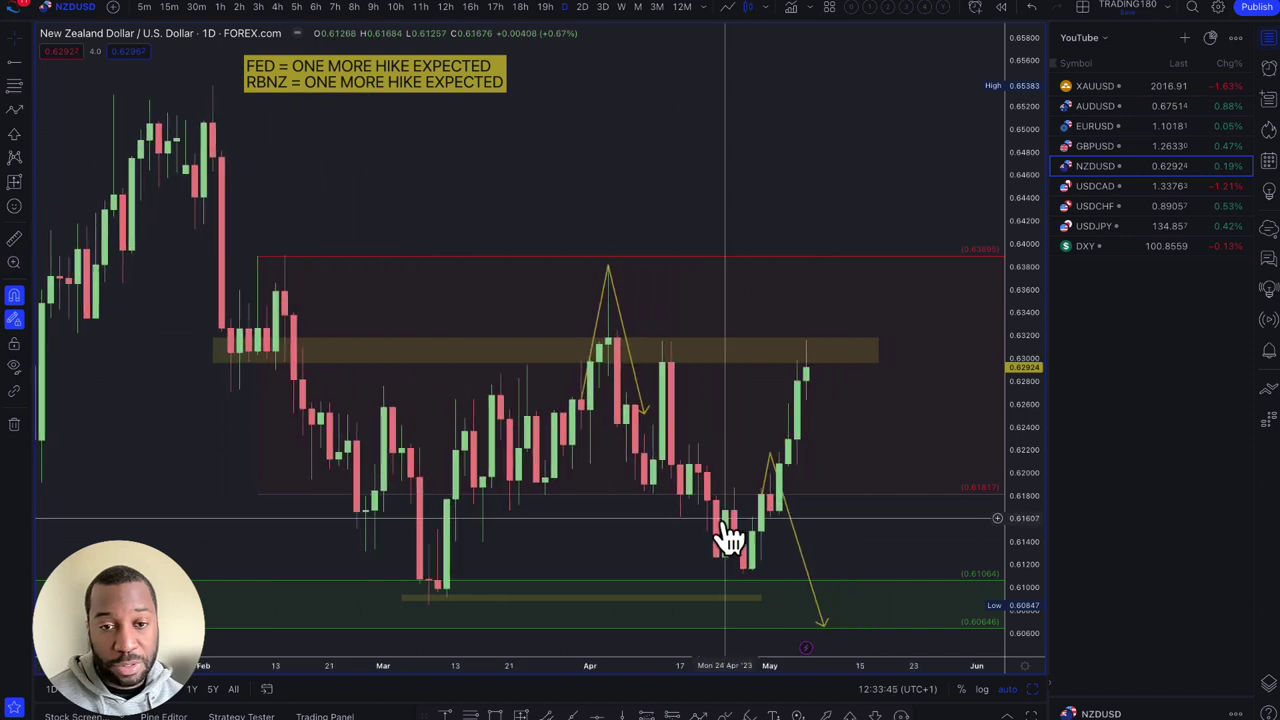
pyautogui.click(17, 88)
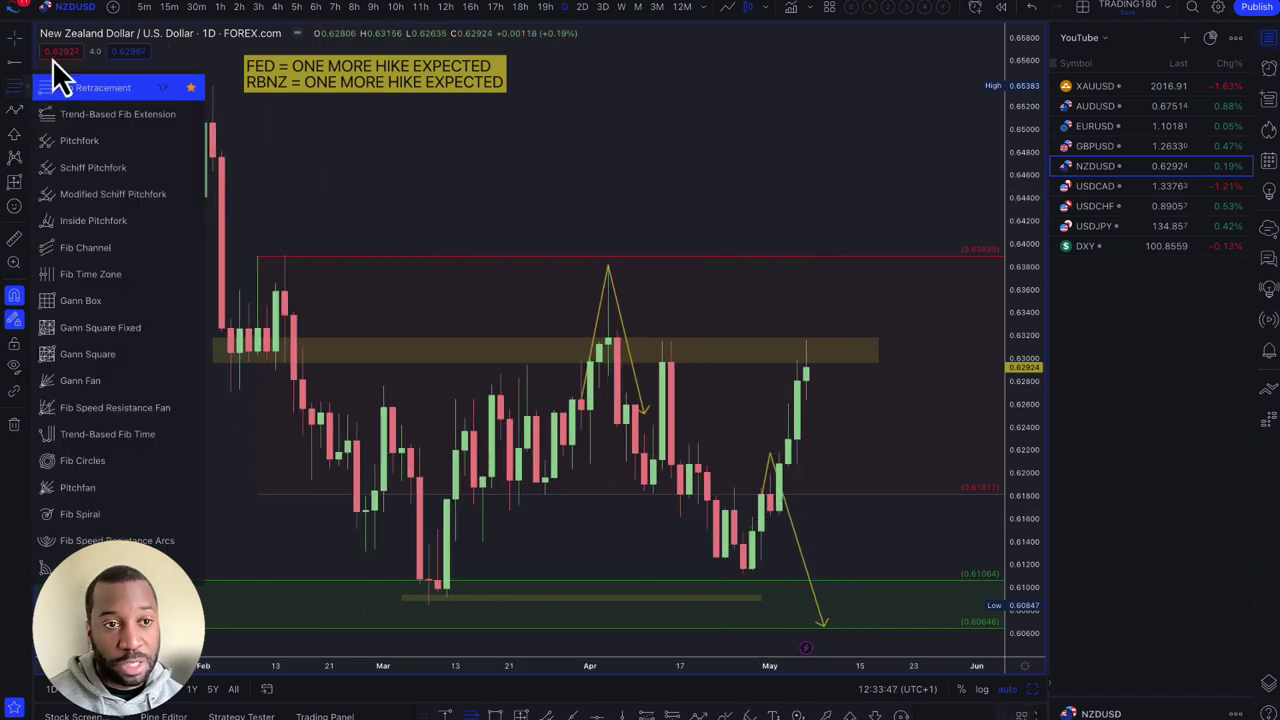
pyautogui.click(84, 87)
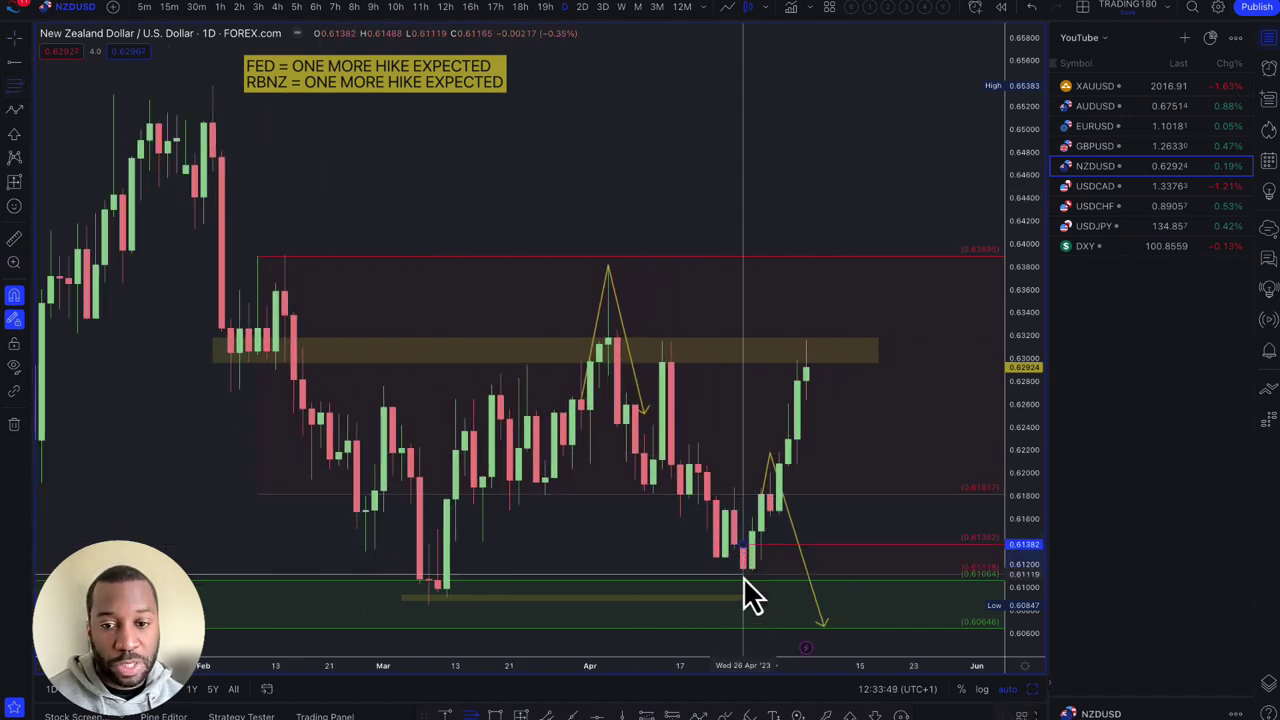
pyautogui.click(743, 576)
pyautogui.click(1022, 716)
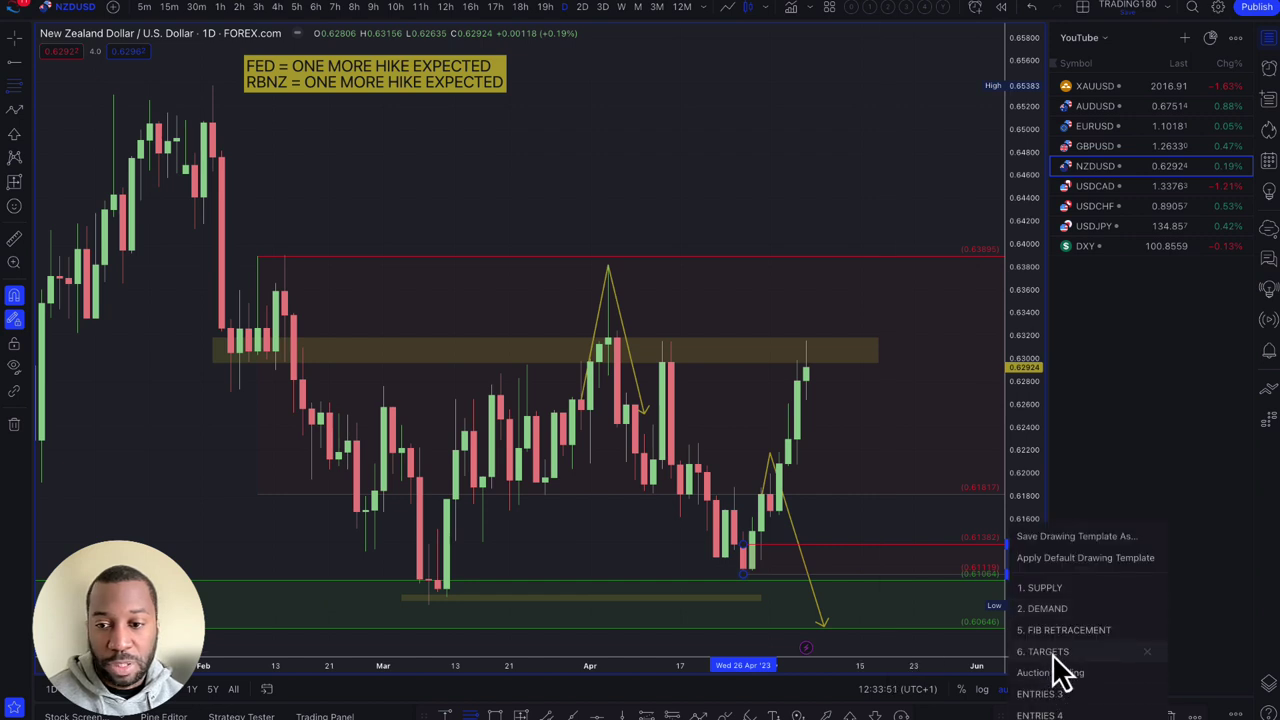
pyautogui.click(1047, 608)
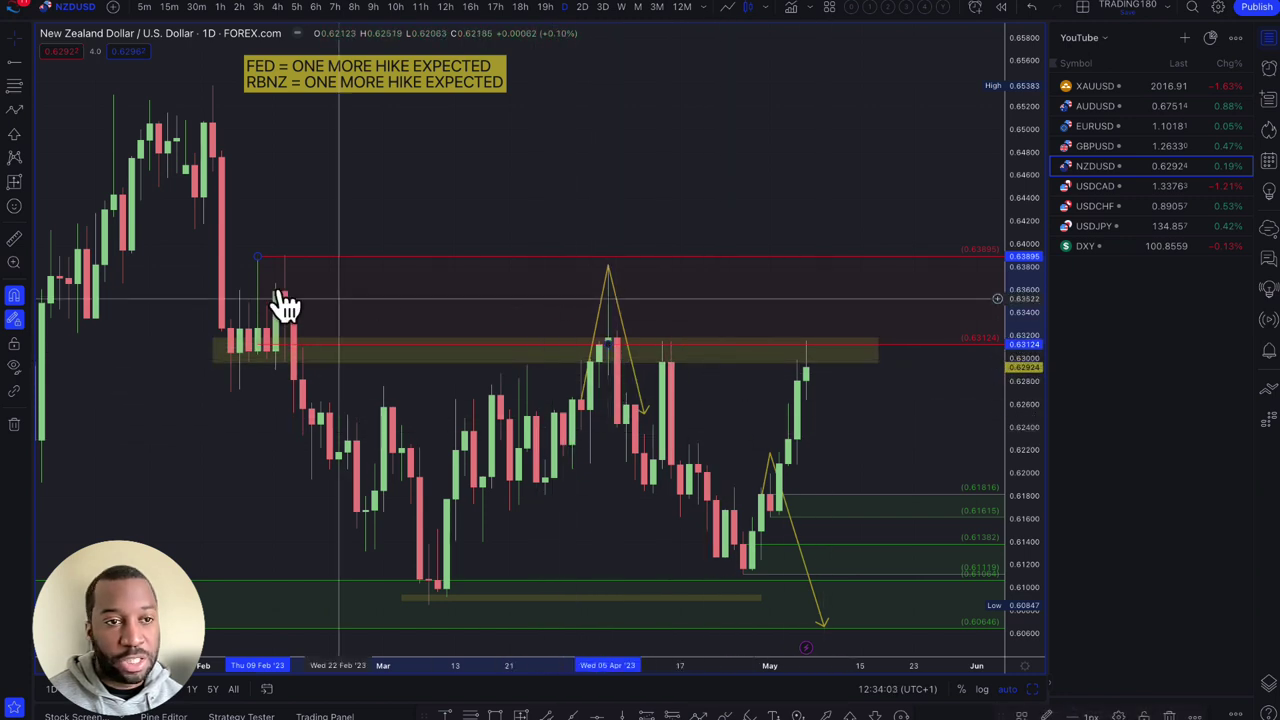
pyautogui.click(14, 112)
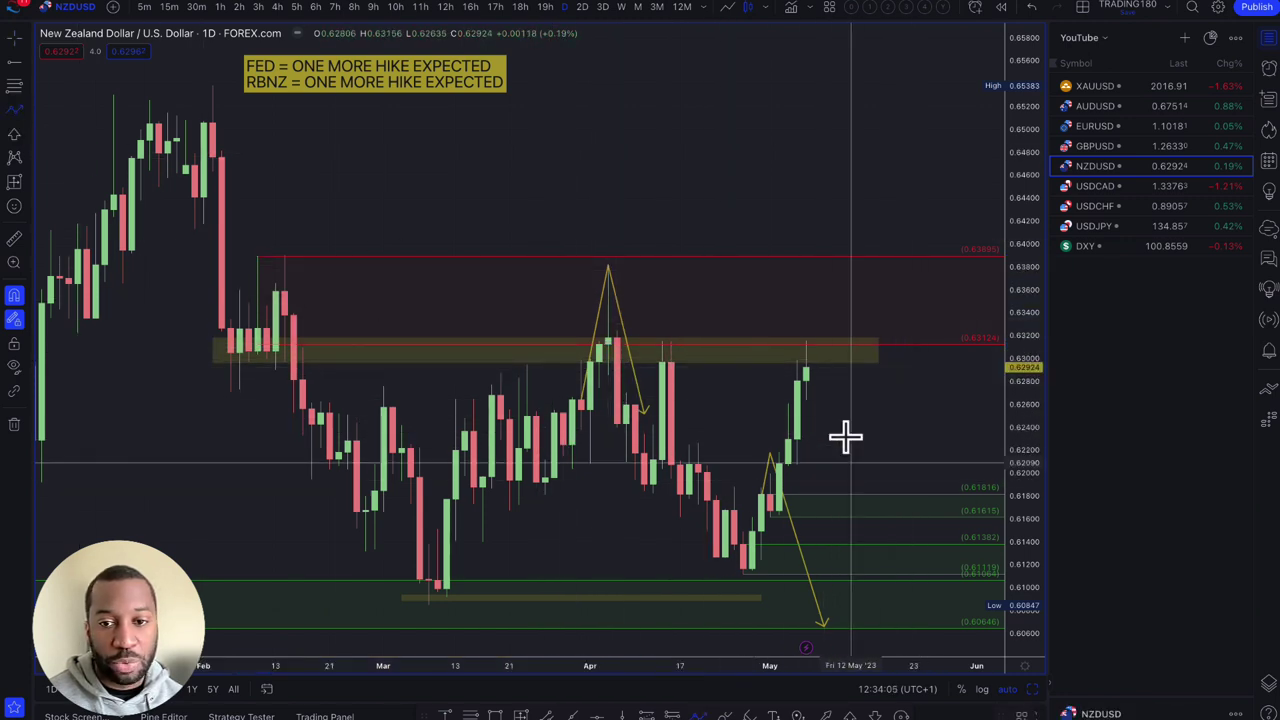
pyautogui.click(806, 342)
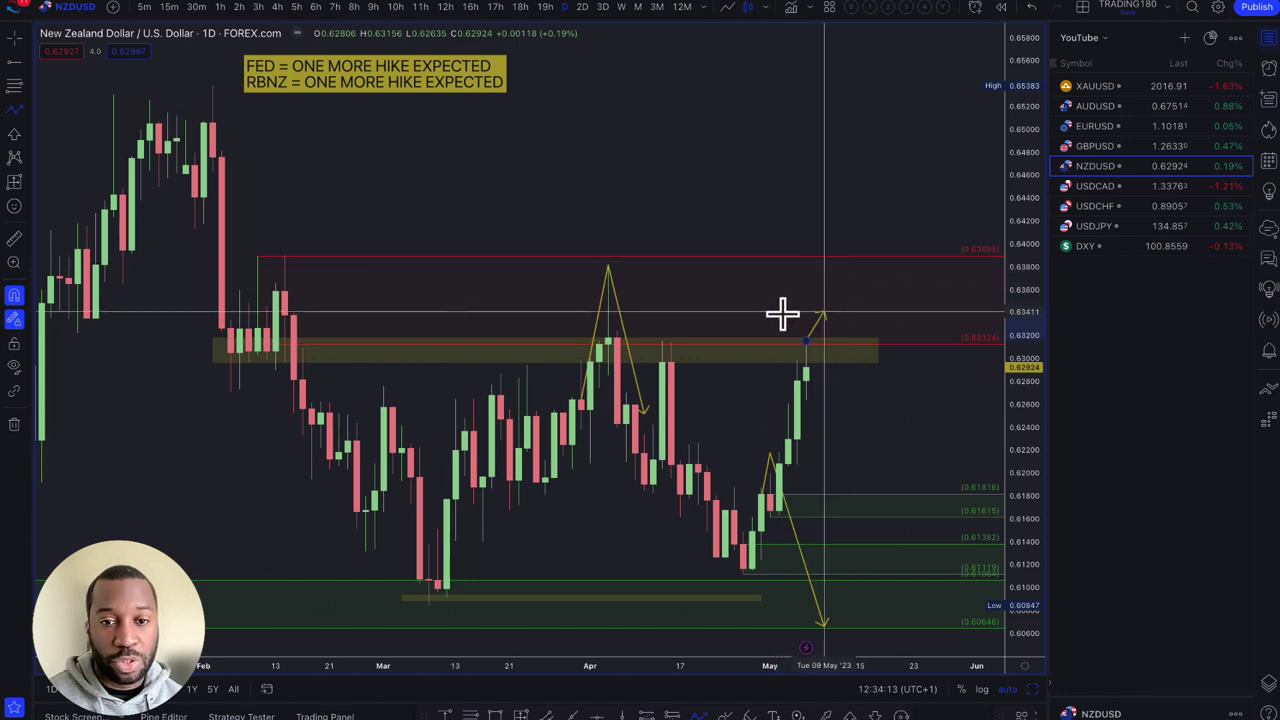
pyautogui.press('Escape')
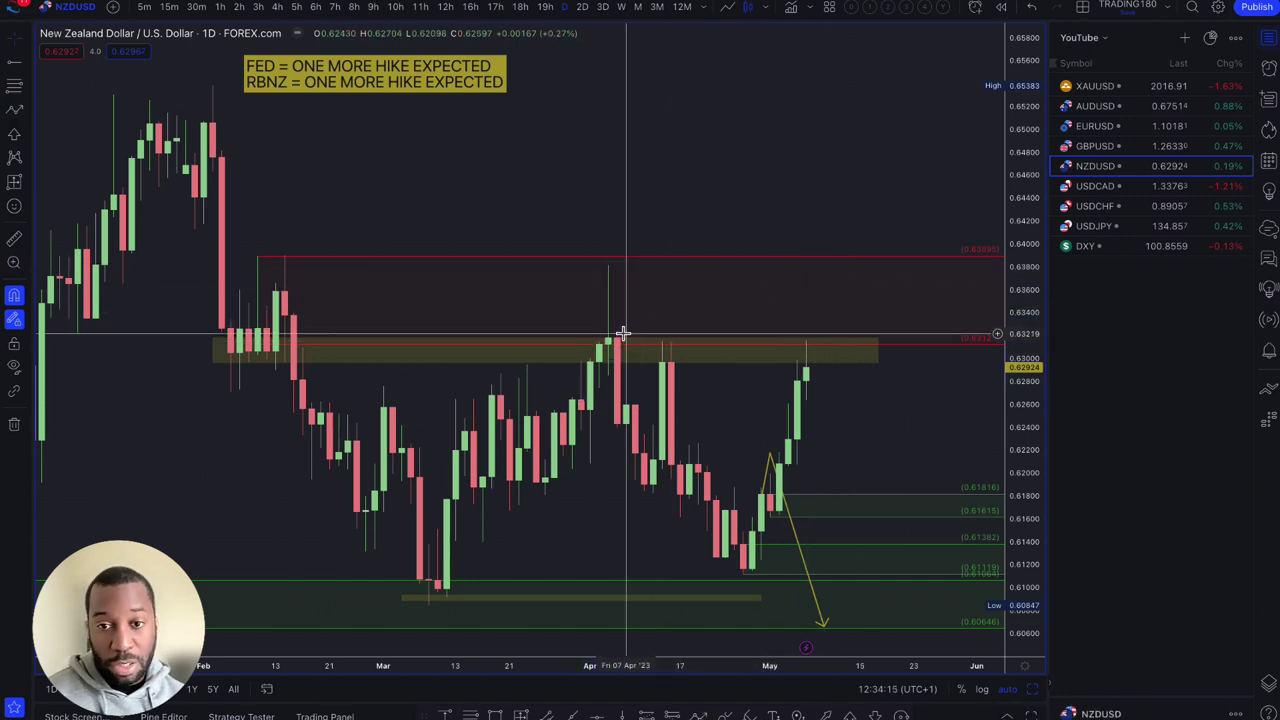
# Draw an NZDUSD projection path from the latest candle near 0.6295 down to about 0.617 and back up to about 0.625
pyautogui.click(13, 111)
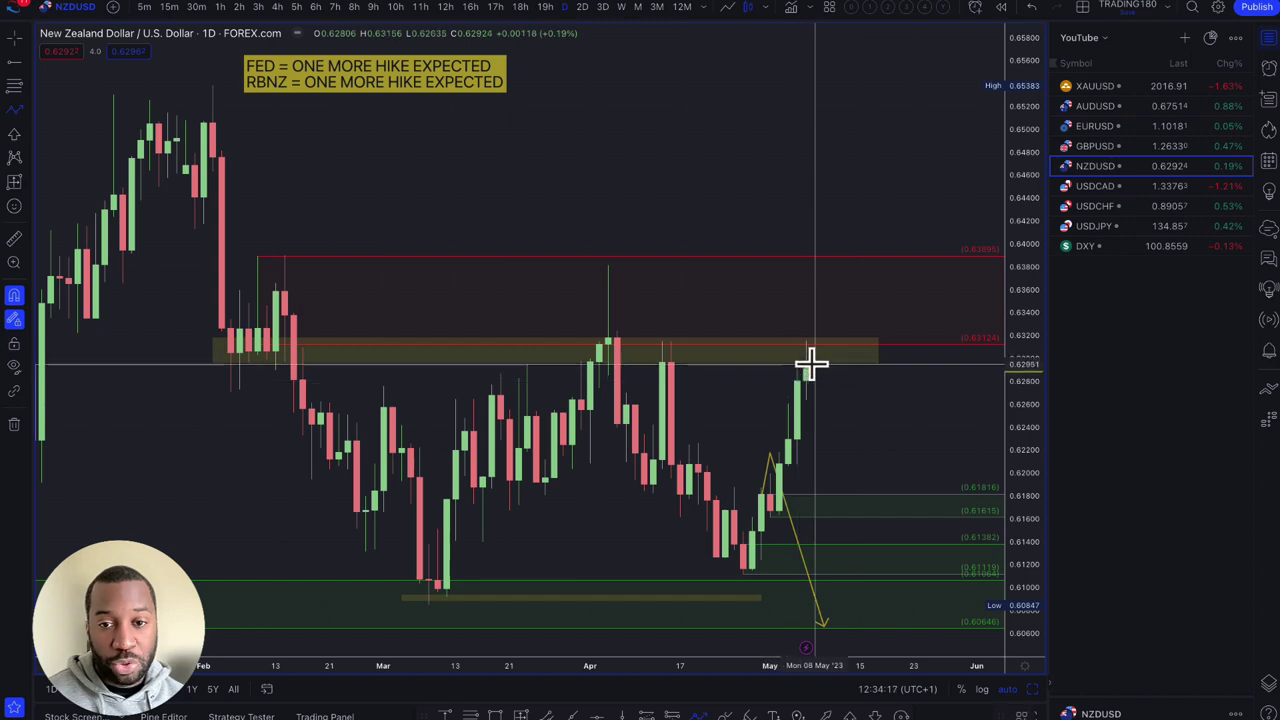
pyautogui.click(829, 416)
pyautogui.click(857, 510)
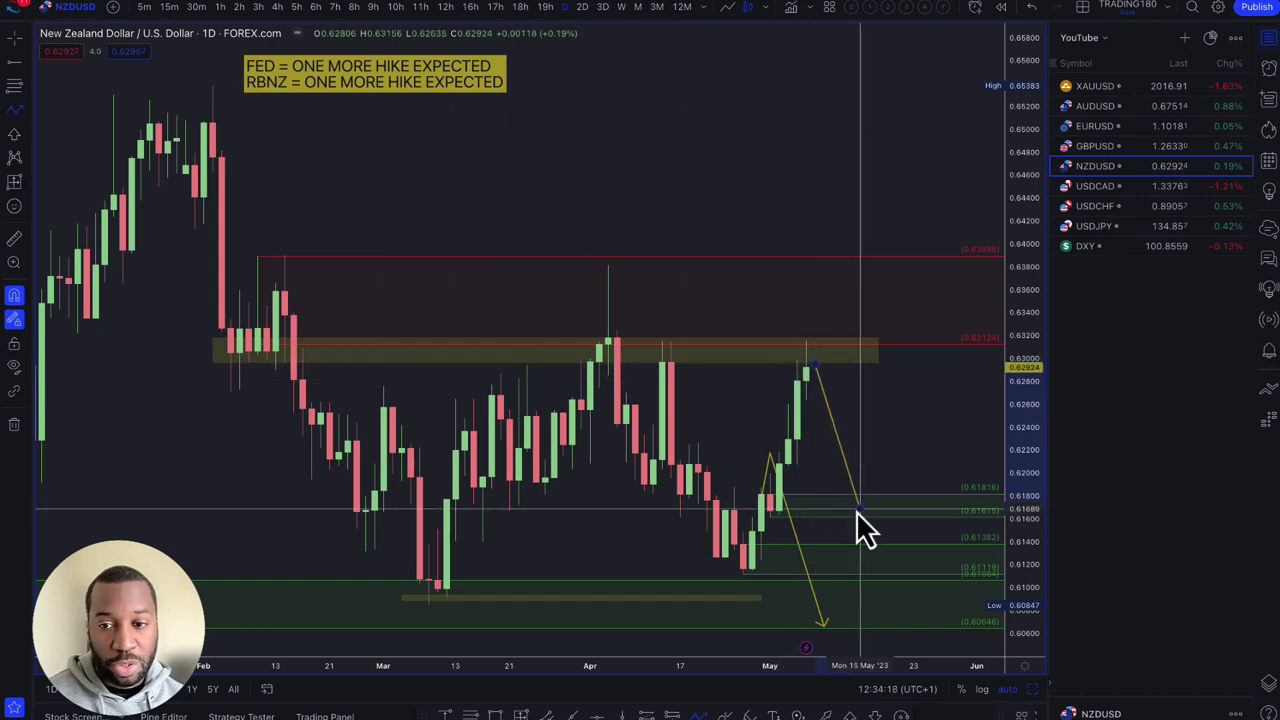
pyautogui.doubleClick(903, 412)
pyautogui.scroll(-5, 787, 382)
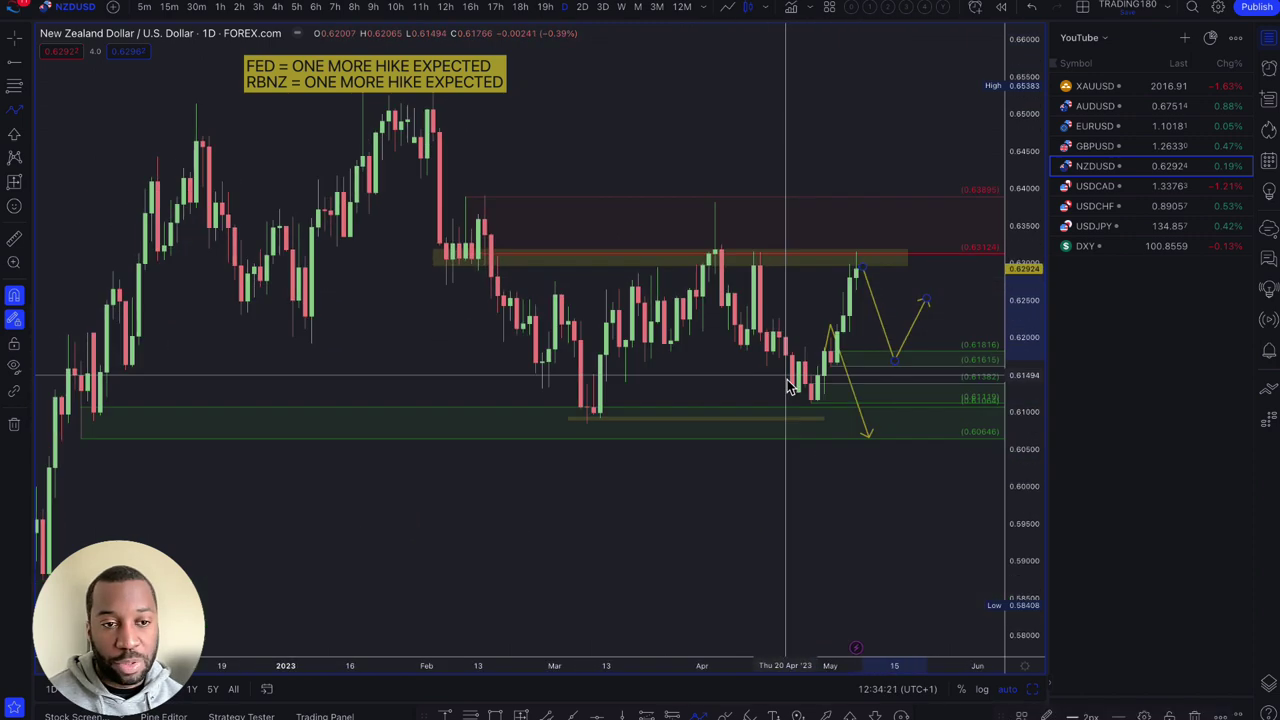
pyautogui.scroll(2, 808, 335)
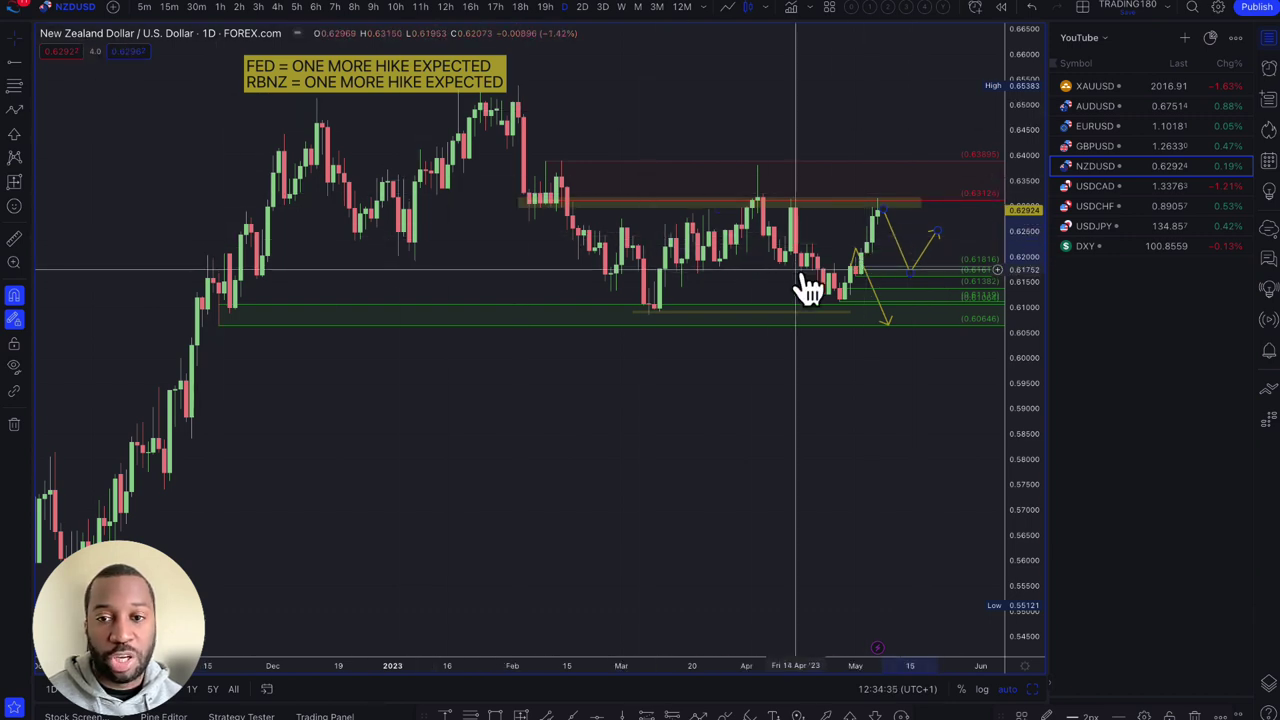
# Raise the low of the new NZDUSD path to about 0.618 and delete the older projection pointing down to about 0.607
pyautogui.rightClick(909, 260)
pyautogui.click(909, 240)
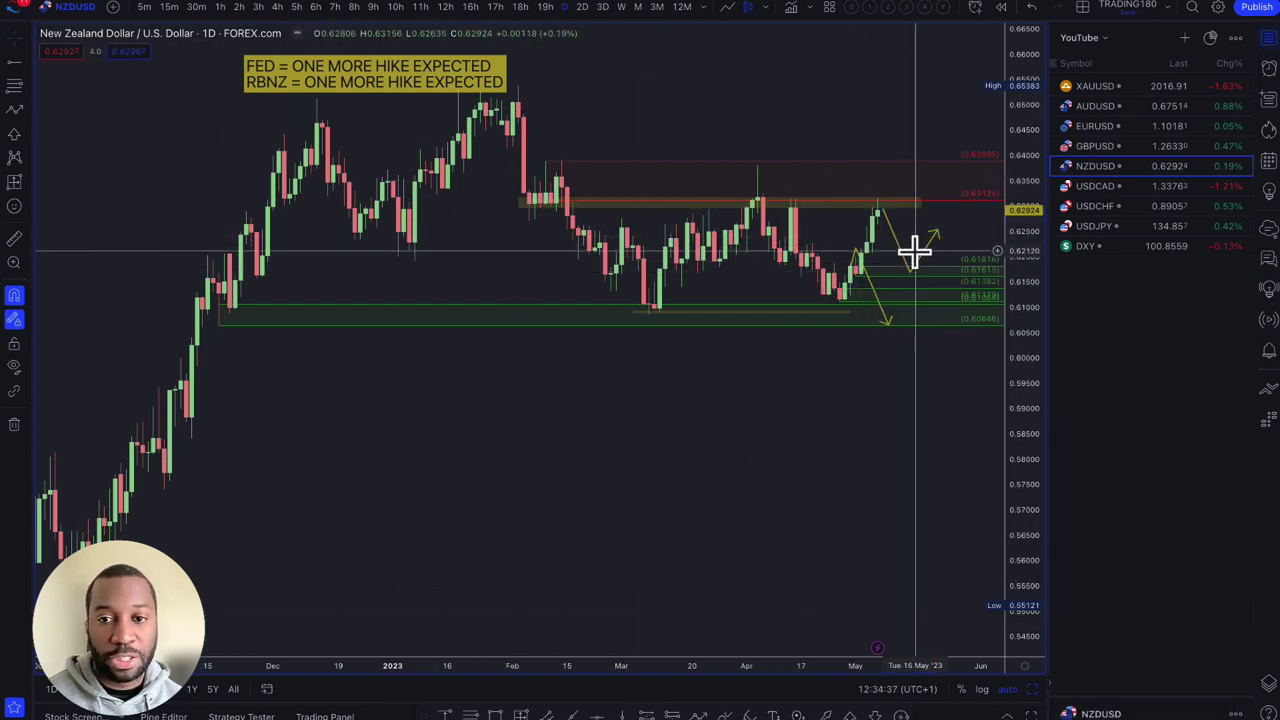
pyautogui.scroll(2, 912, 272)
pyautogui.scroll(3, 912, 272)
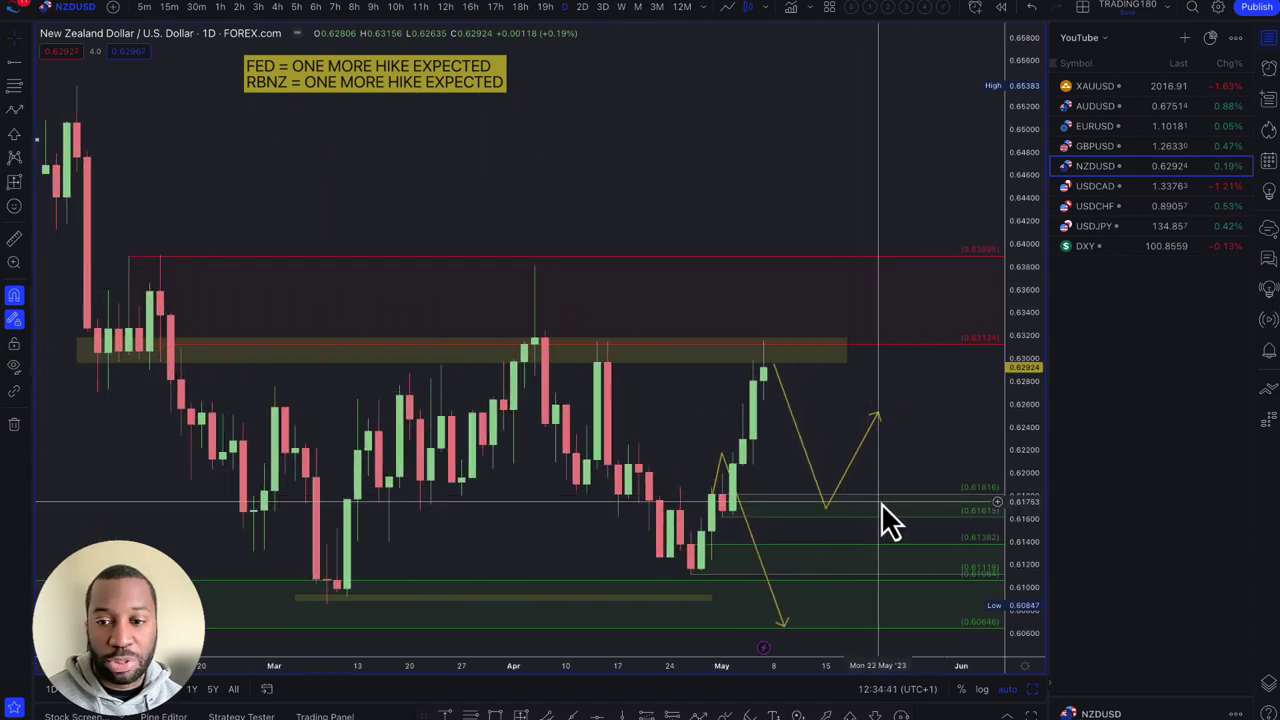
pyautogui.moveTo(823, 514); pyautogui.dragTo(823, 502)
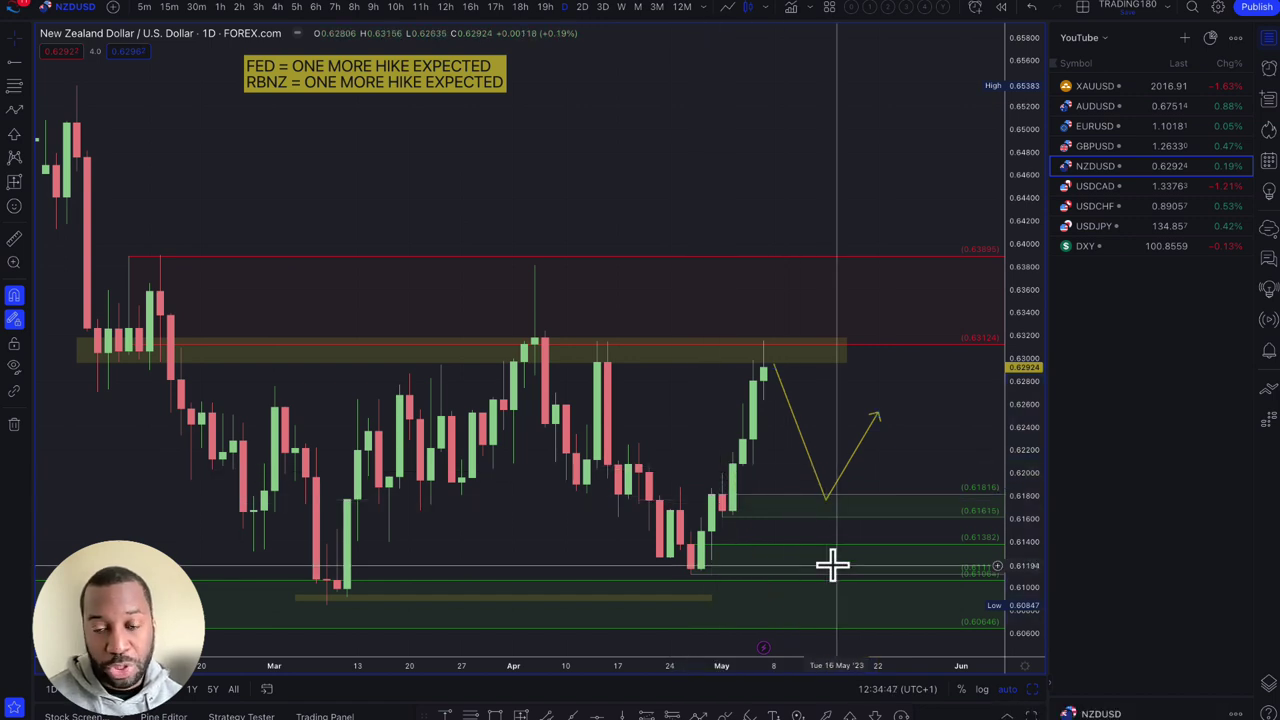
pyautogui.scroll(-3, 833, 568)
pyautogui.scroll(-3, 872, 582)
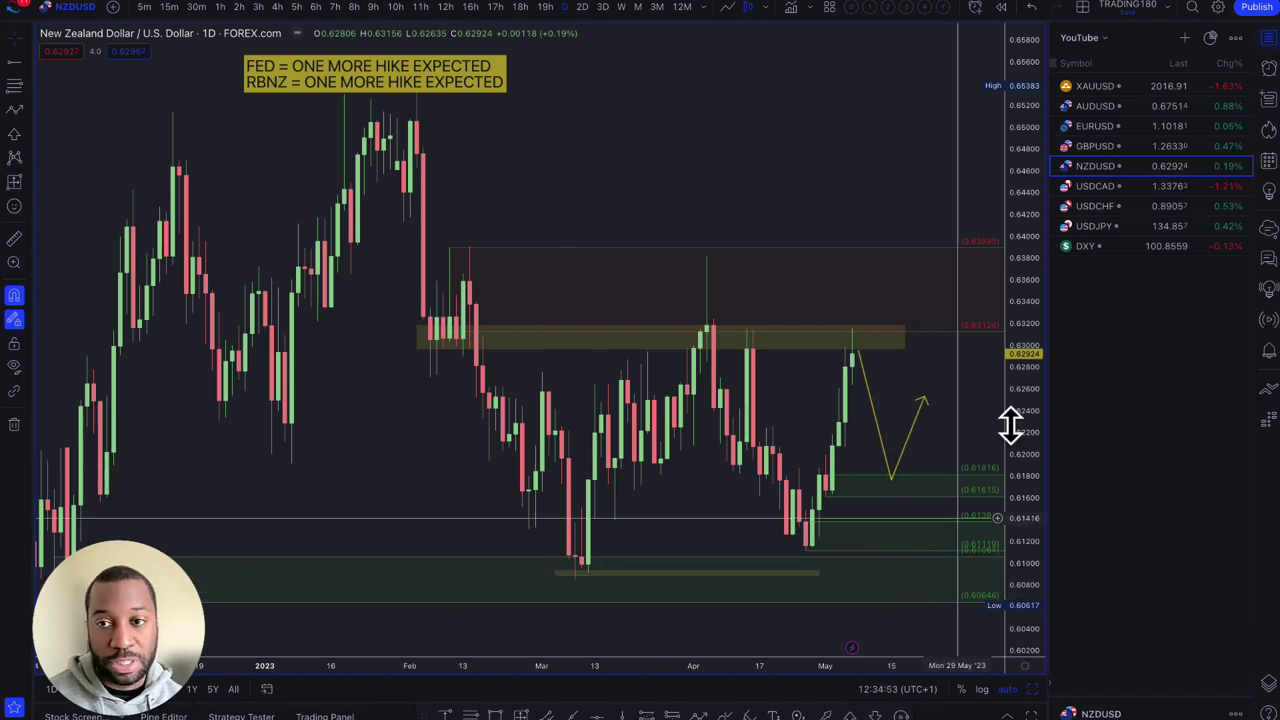
# Open the GBPUSD chart and shift the projection path to start at the latest candle near 1.257, with its low at about 1.235
pyautogui.click(1097, 148)
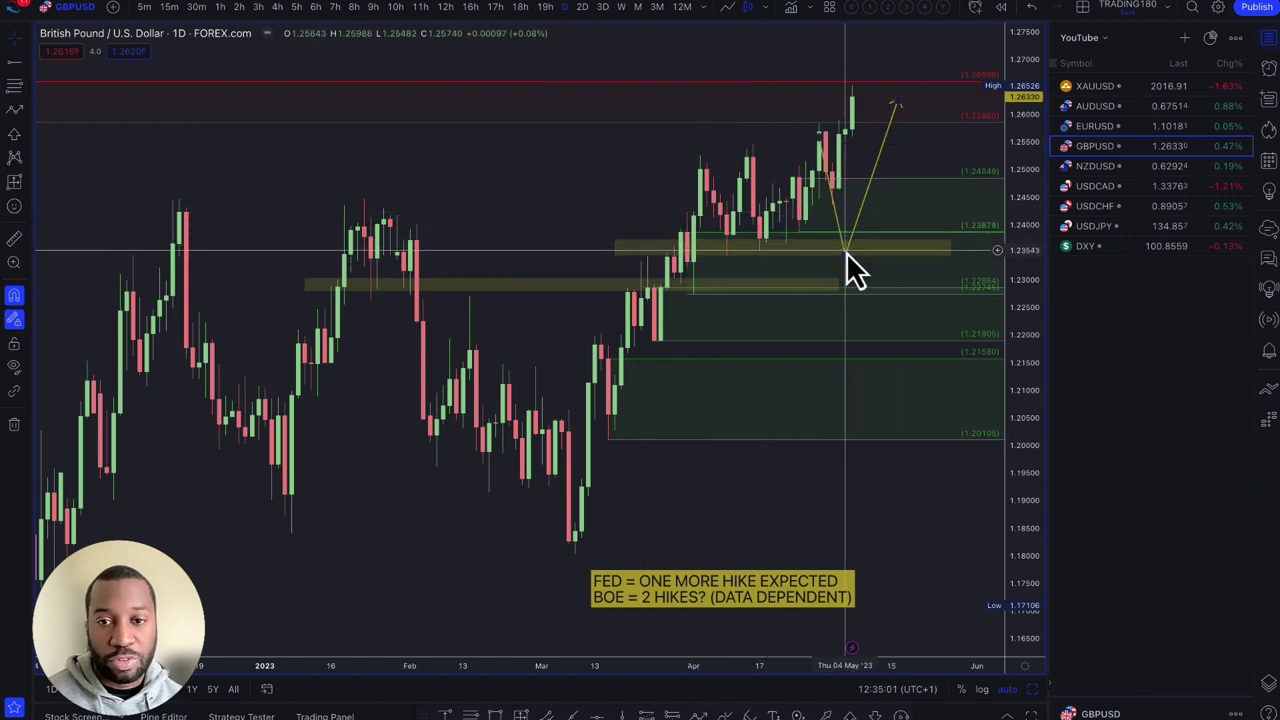
pyautogui.moveTo(846, 254); pyautogui.dragTo(871, 252)
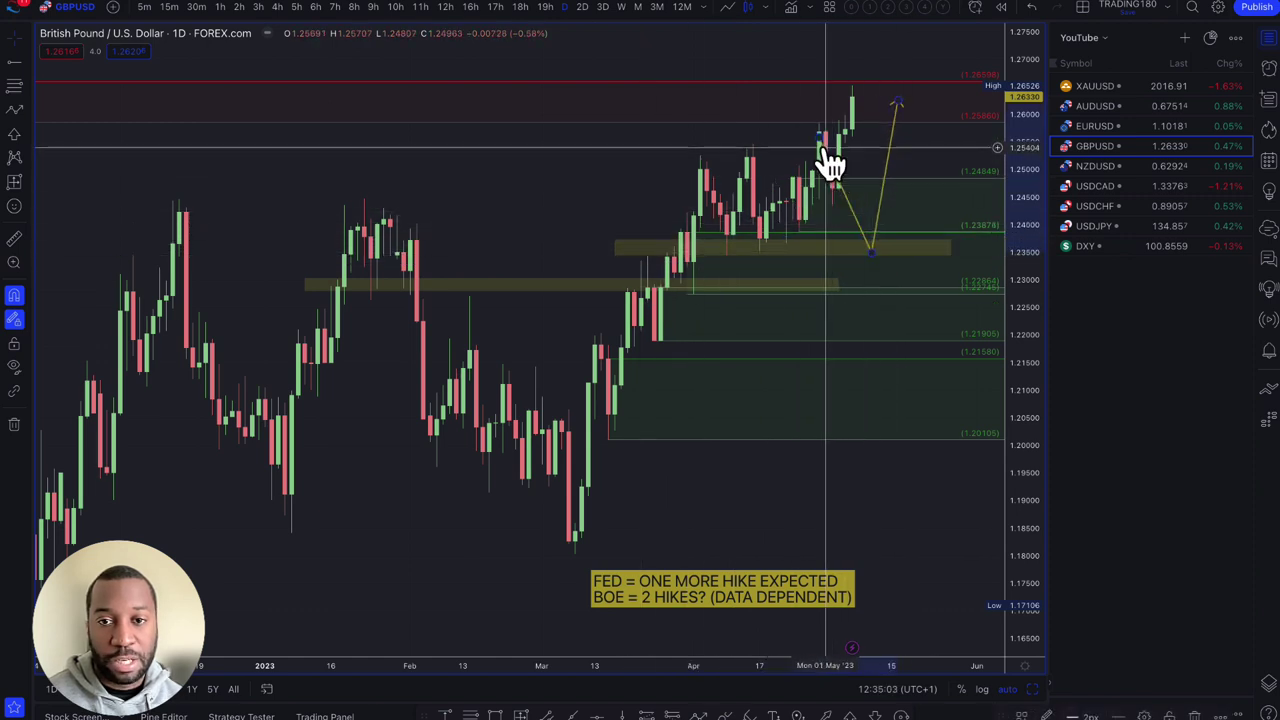
pyautogui.moveTo(820, 137); pyautogui.dragTo(852, 129)
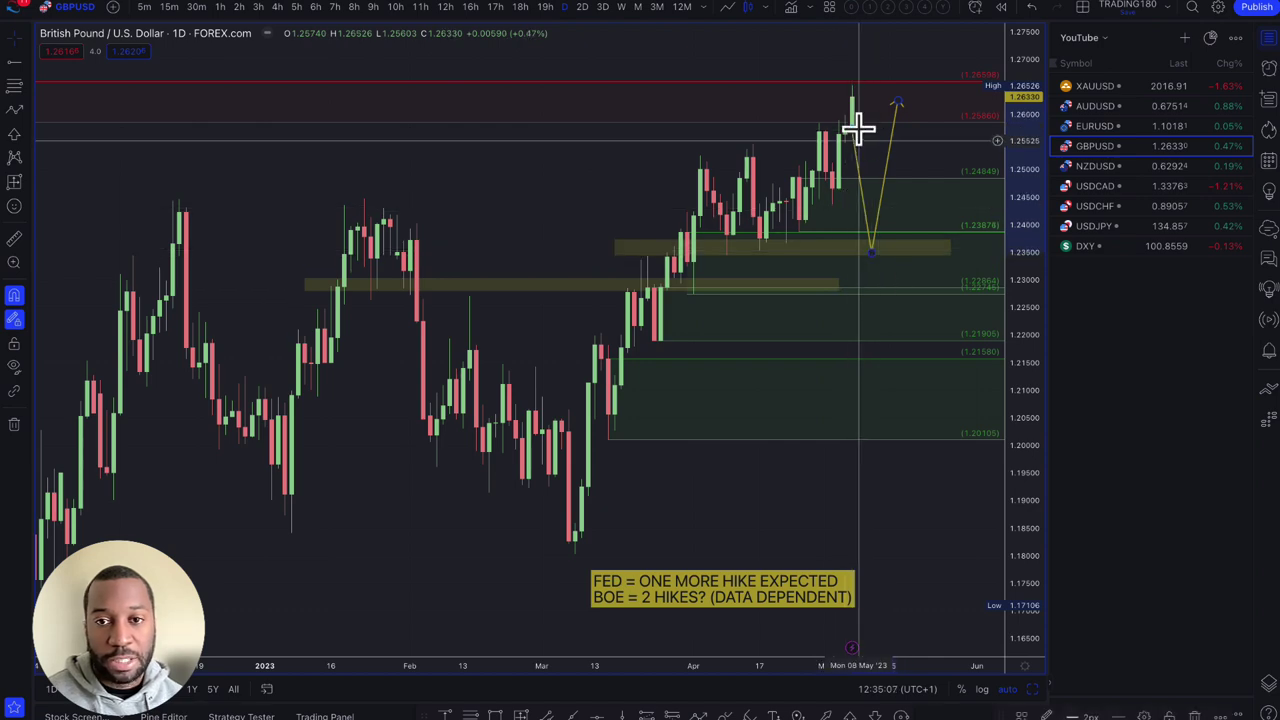
# Mark a Fib Retracement zone from 1.32987 to 1.30225 at GBPUSD's March–April 2022 highs and apply the SUPPLY template
pyautogui.scroll(-1, 871, 143)
pyautogui.scroll(-5, 871, 145)
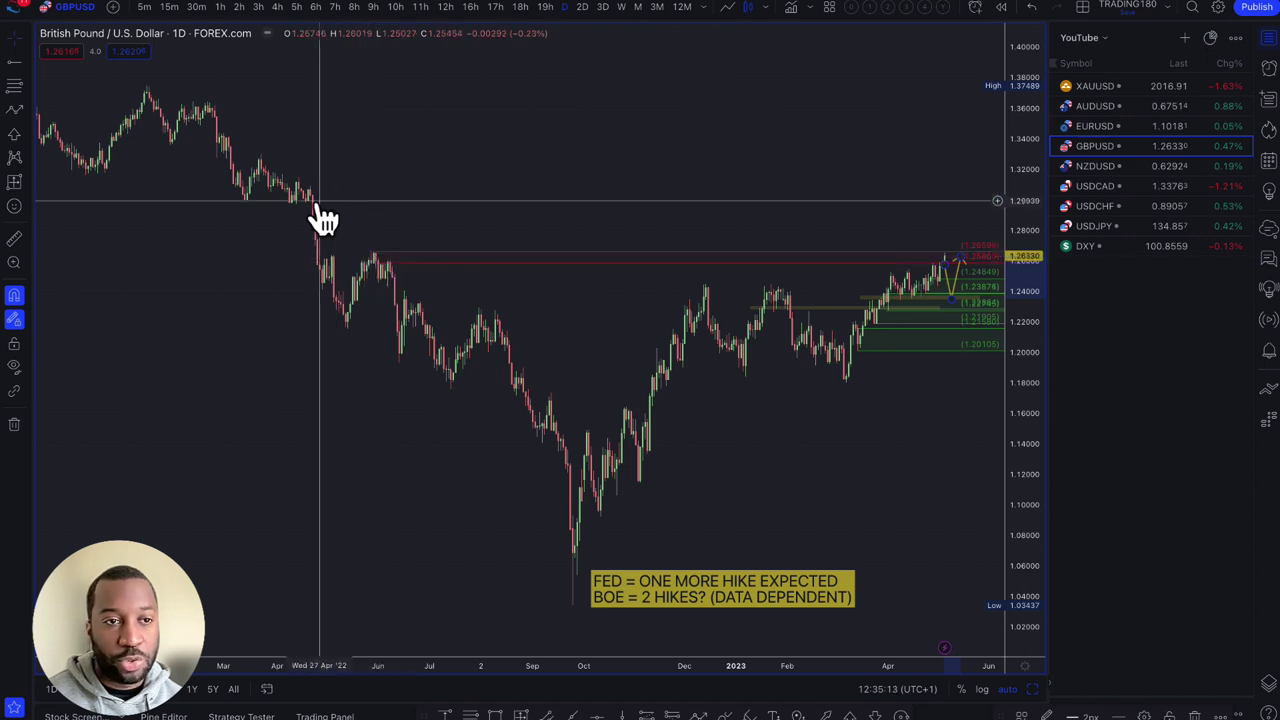
pyautogui.click(15, 108)
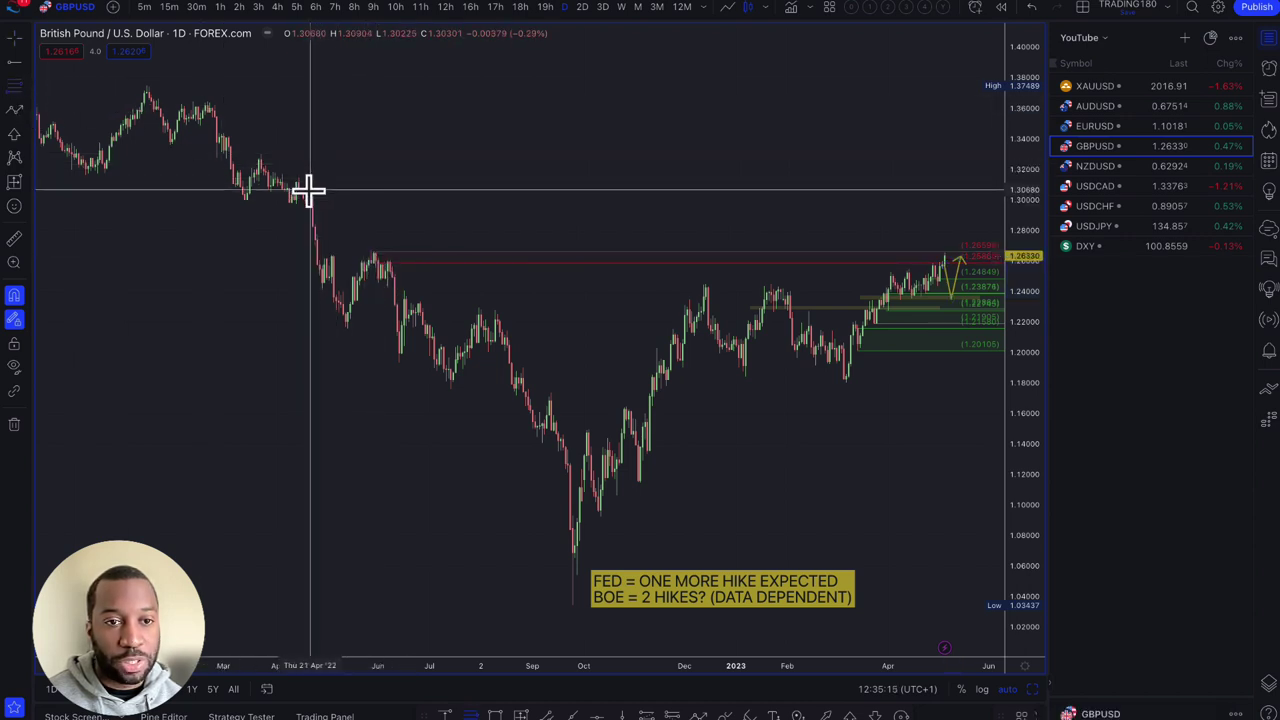
pyautogui.scroll(5, 308, 193)
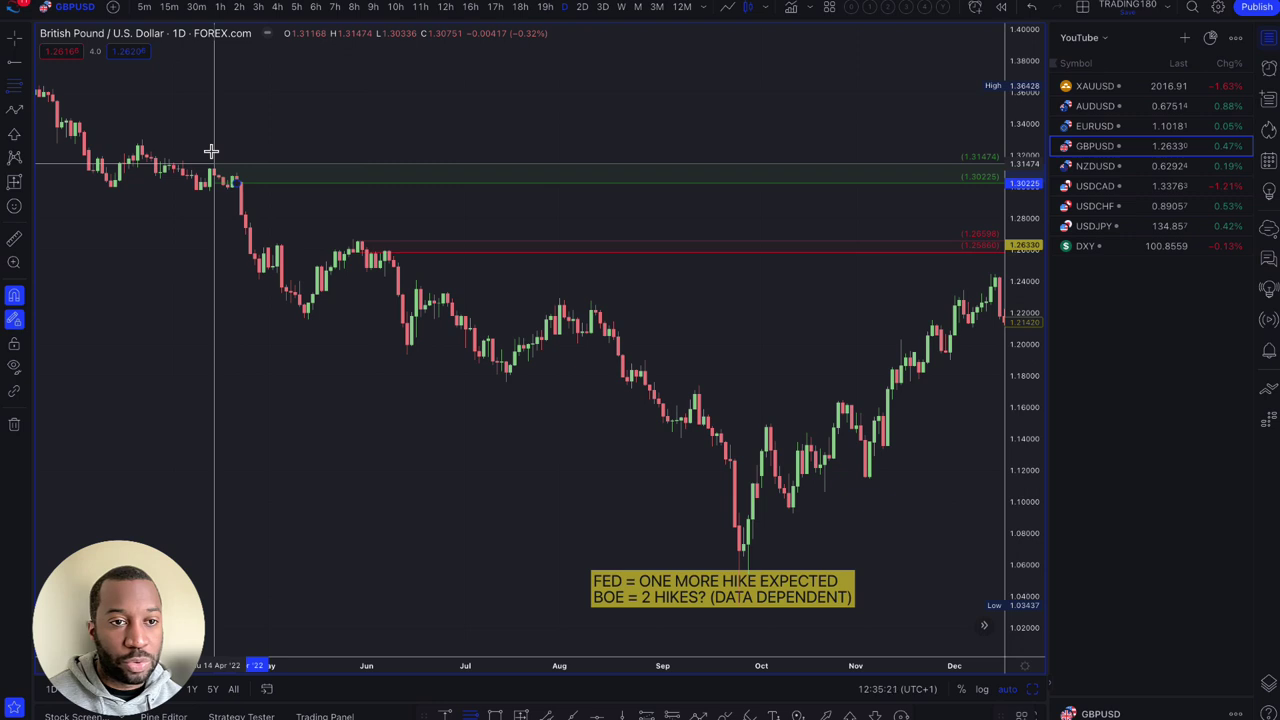
pyautogui.moveTo(204, 150); pyautogui.dragTo(141, 140)
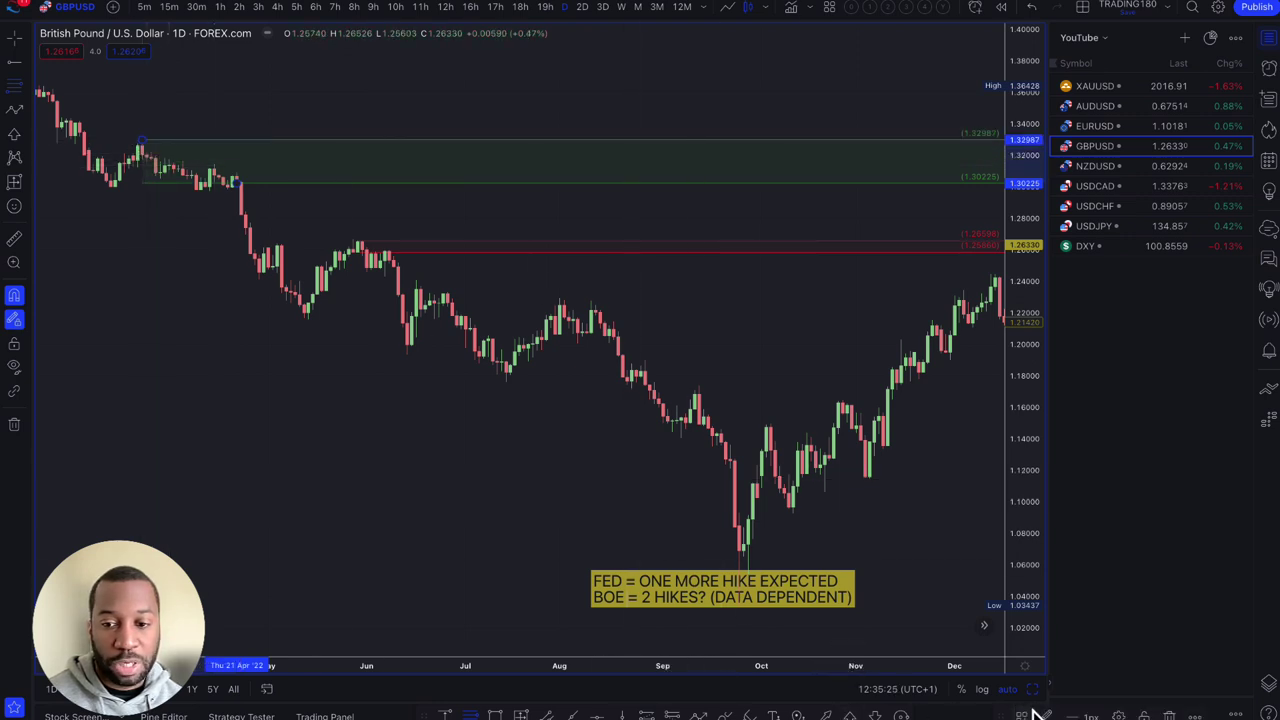
pyautogui.click(1026, 713)
# Move the low of the GBPUSD projection path to about 1.236 on 11 May
pyautogui.hscroll(10, 691, 409)
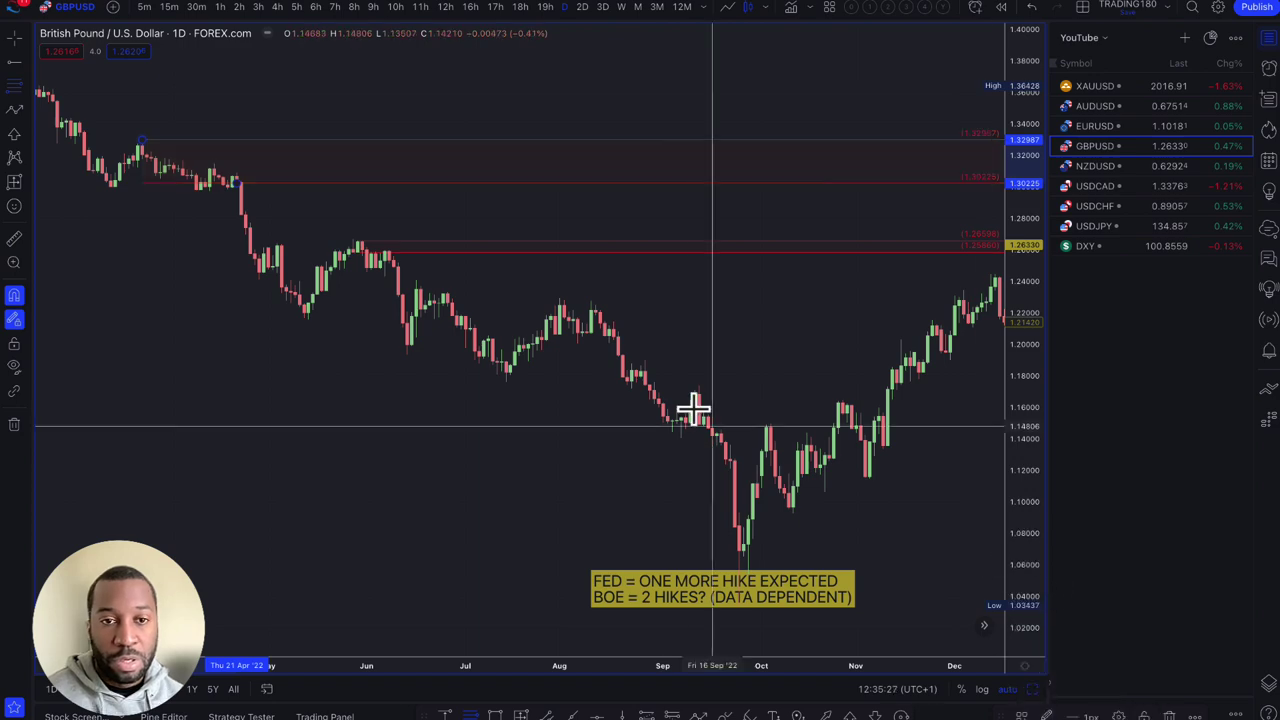
pyautogui.scroll(10, 691, 409)
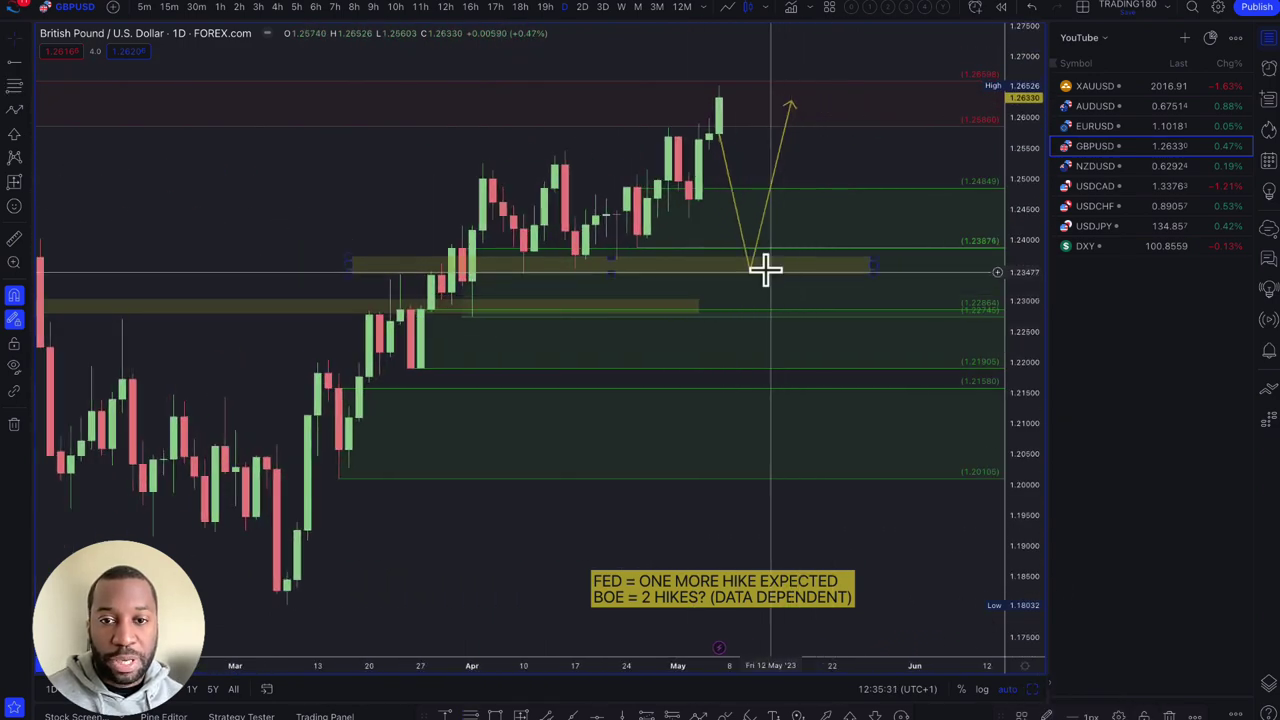
pyautogui.moveTo(748, 271)
pyautogui.mouseDown()
pyautogui.moveTo(751, 229)
pyautogui.moveTo(762, 265)
pyautogui.mouseUp()
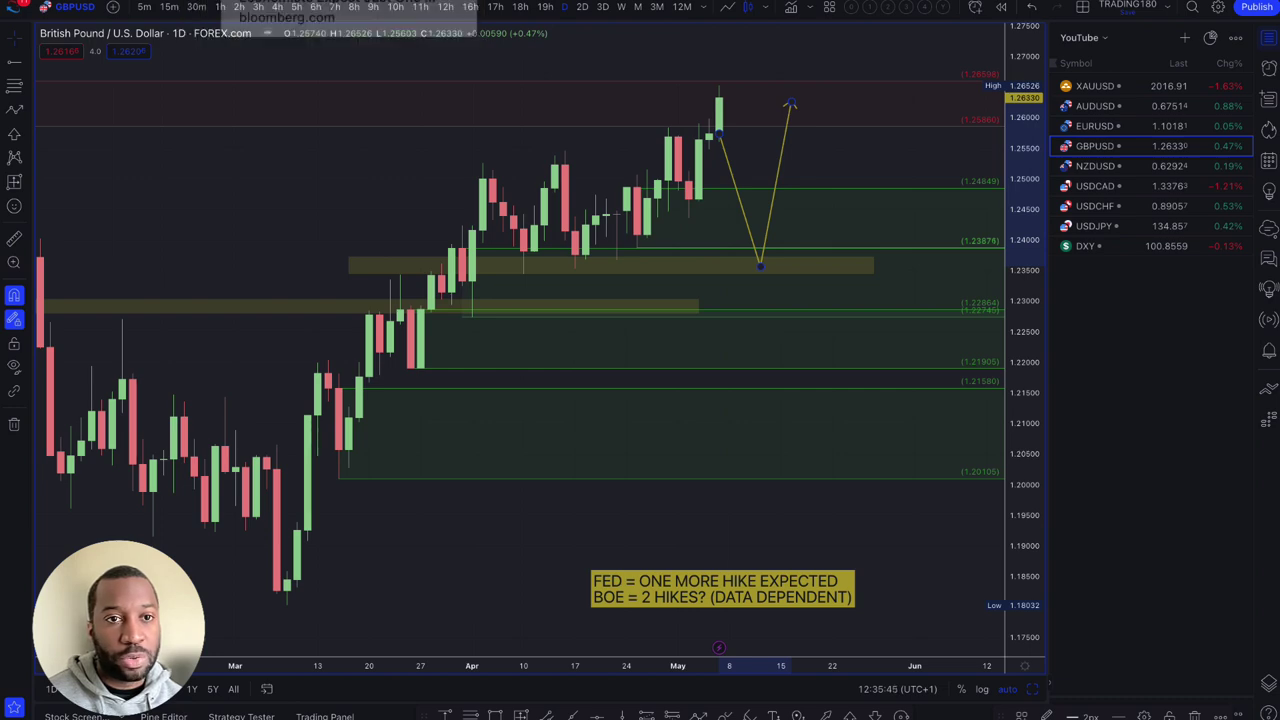
# Switch to the Bloomberg article on the Bank of England rate hike and highlight its two summary points
pyautogui.click(350, 0)
pyautogui.scroll(-3, 545, 190)
pyautogui.scroll(2, 580, 171)
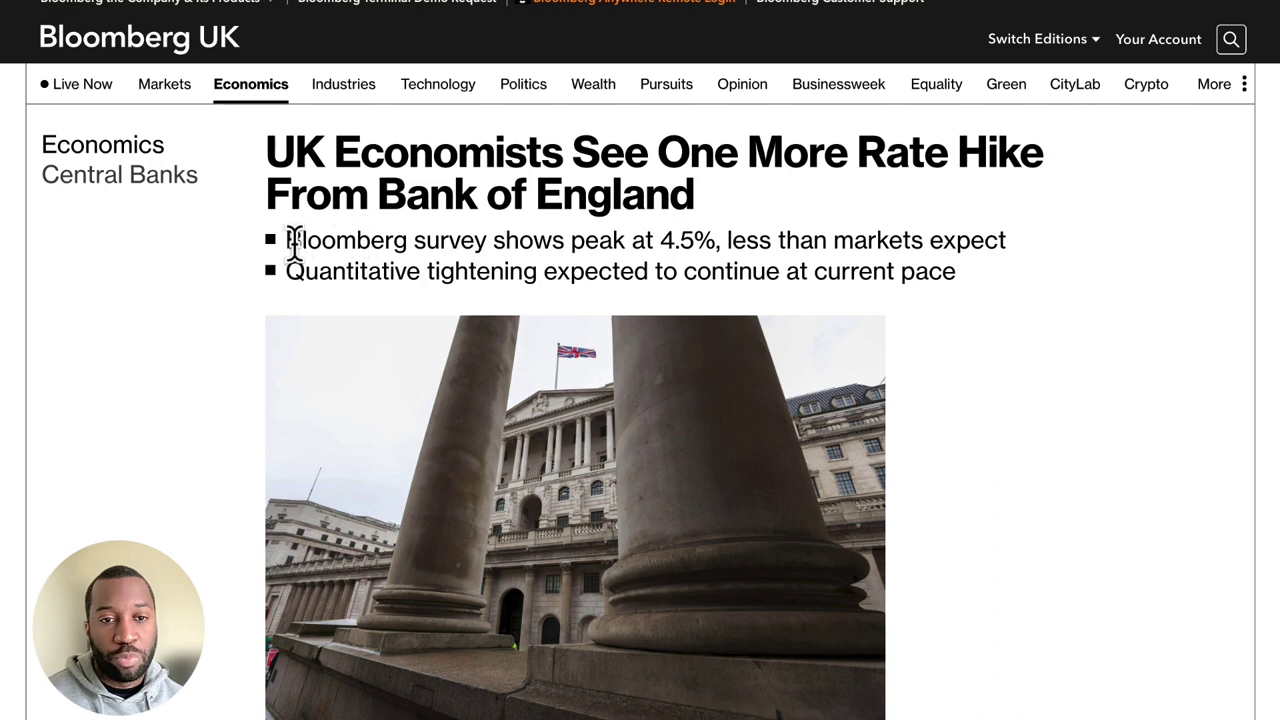
pyautogui.moveTo(357, 240); pyautogui.dragTo(641, 242)
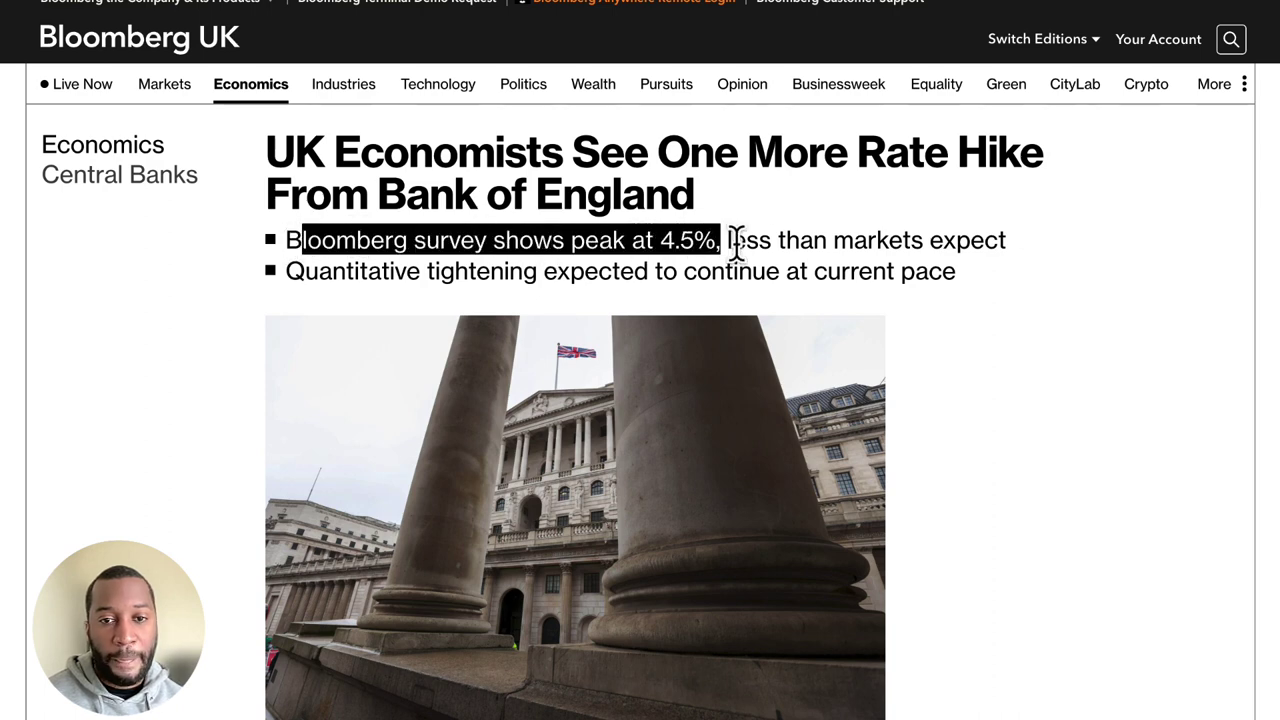
pyautogui.moveTo(789, 250); pyautogui.dragTo(548, 262)
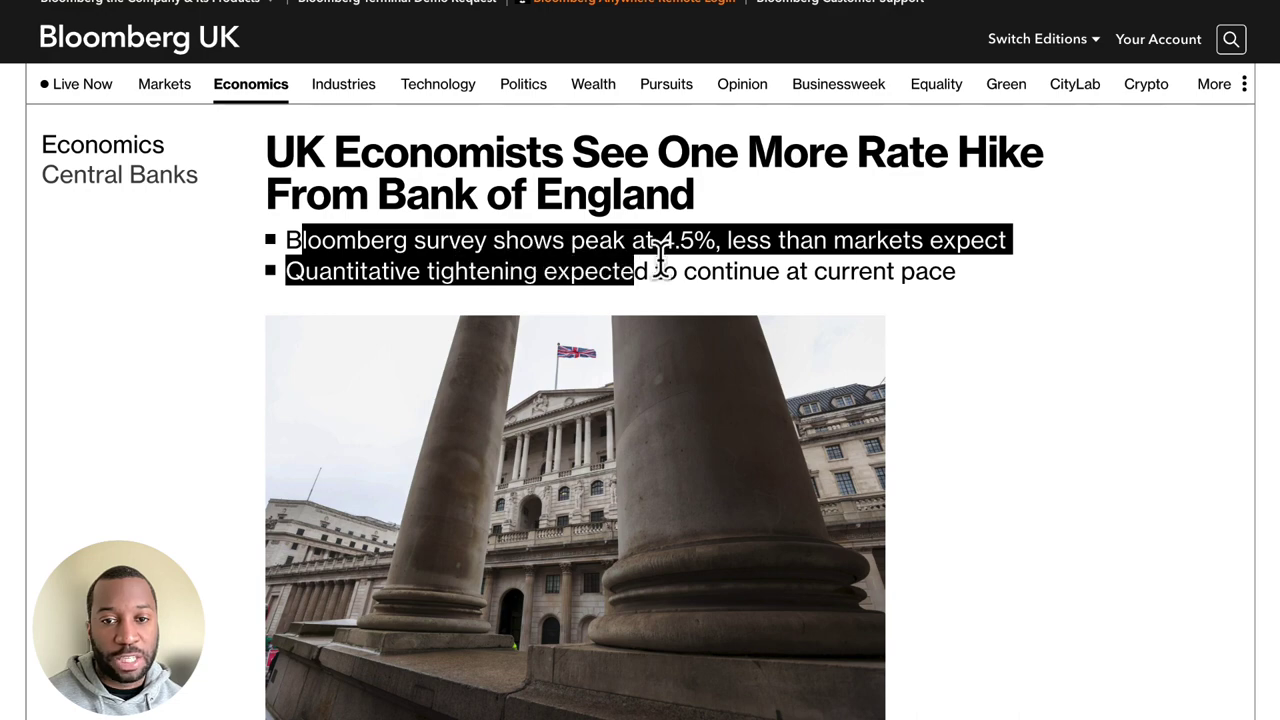
pyautogui.moveTo(660, 255); pyautogui.dragTo(925, 260)
# Examine the article's survey paragraphs and its chart of market-implied BOE rates against the terminal rate expected by economists
pyautogui.scroll(-15, 928, 420)
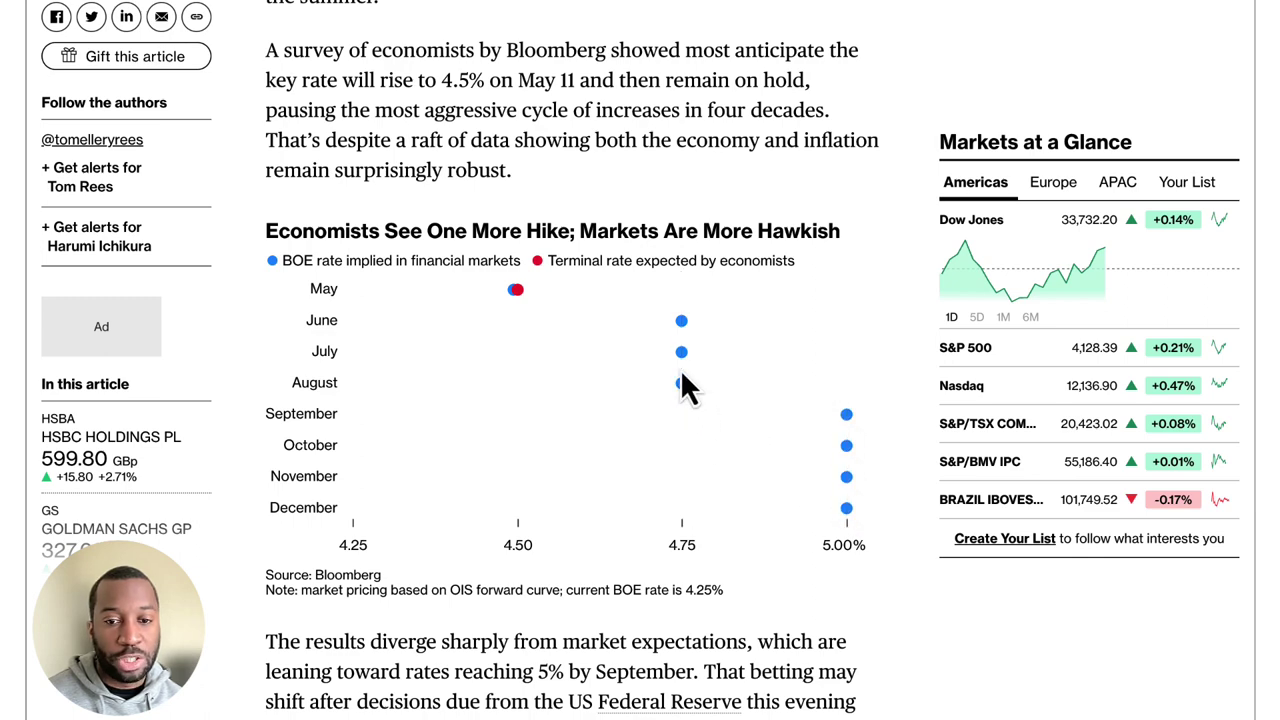
pyautogui.scroll(3, 795, 320)
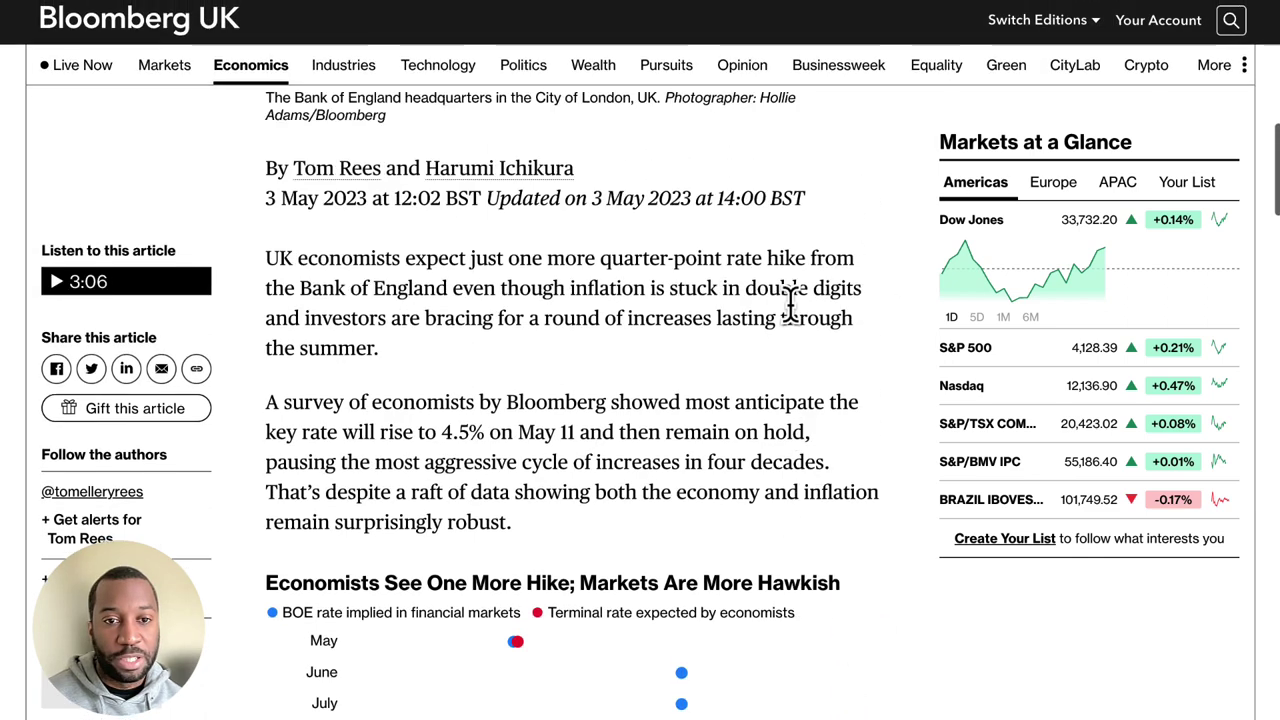
pyautogui.scroll(1, 721, 332)
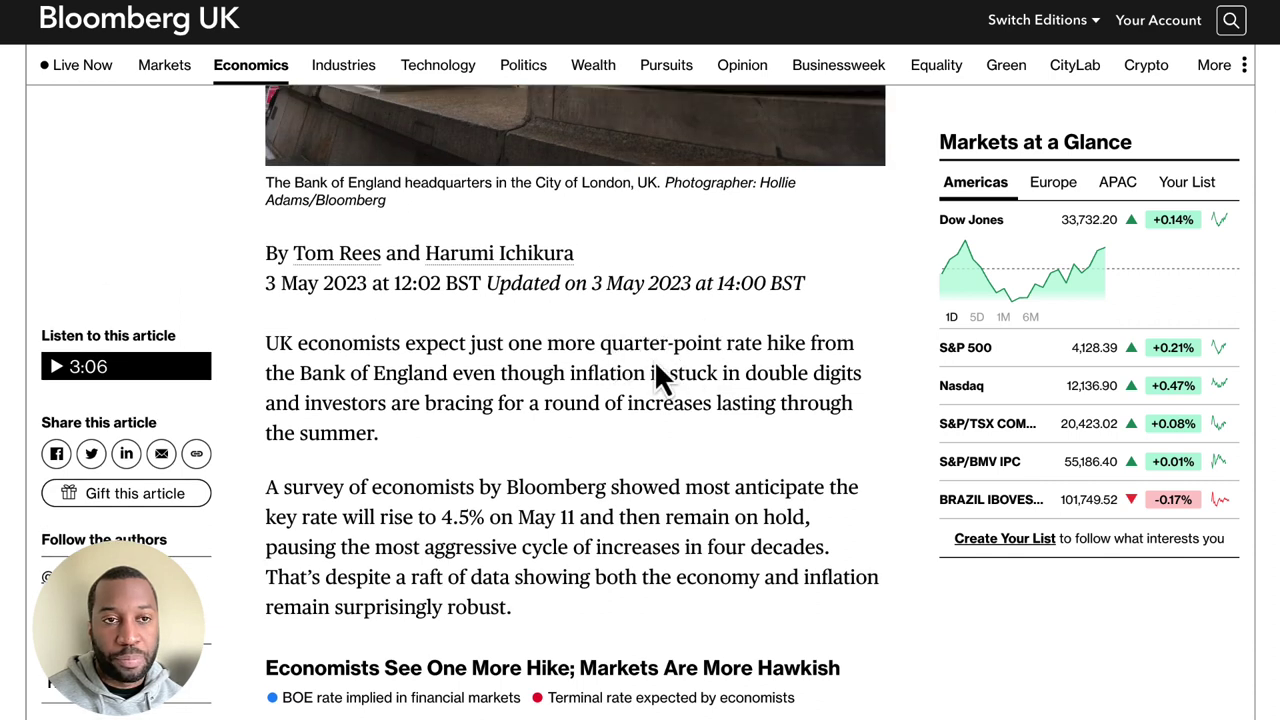
pyautogui.scroll(1, 654, 362)
pyautogui.scroll(2, 570, 327)
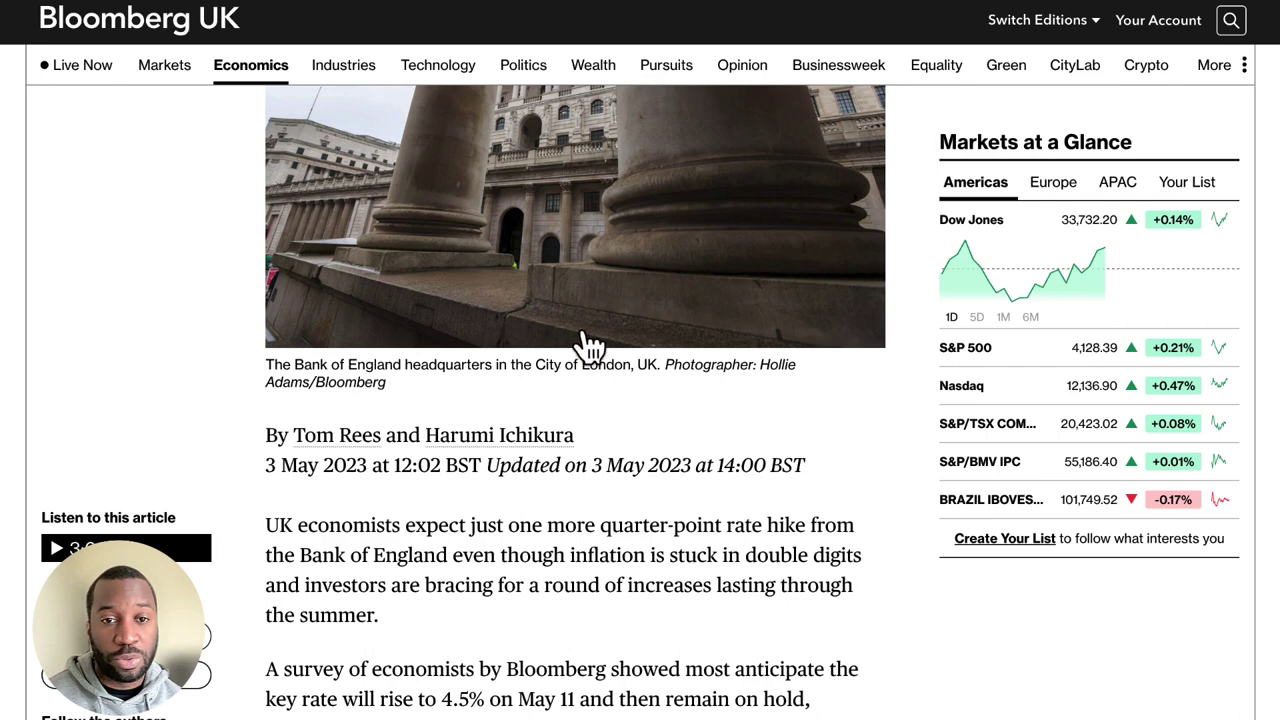
pyautogui.scroll(1, 600, 320)
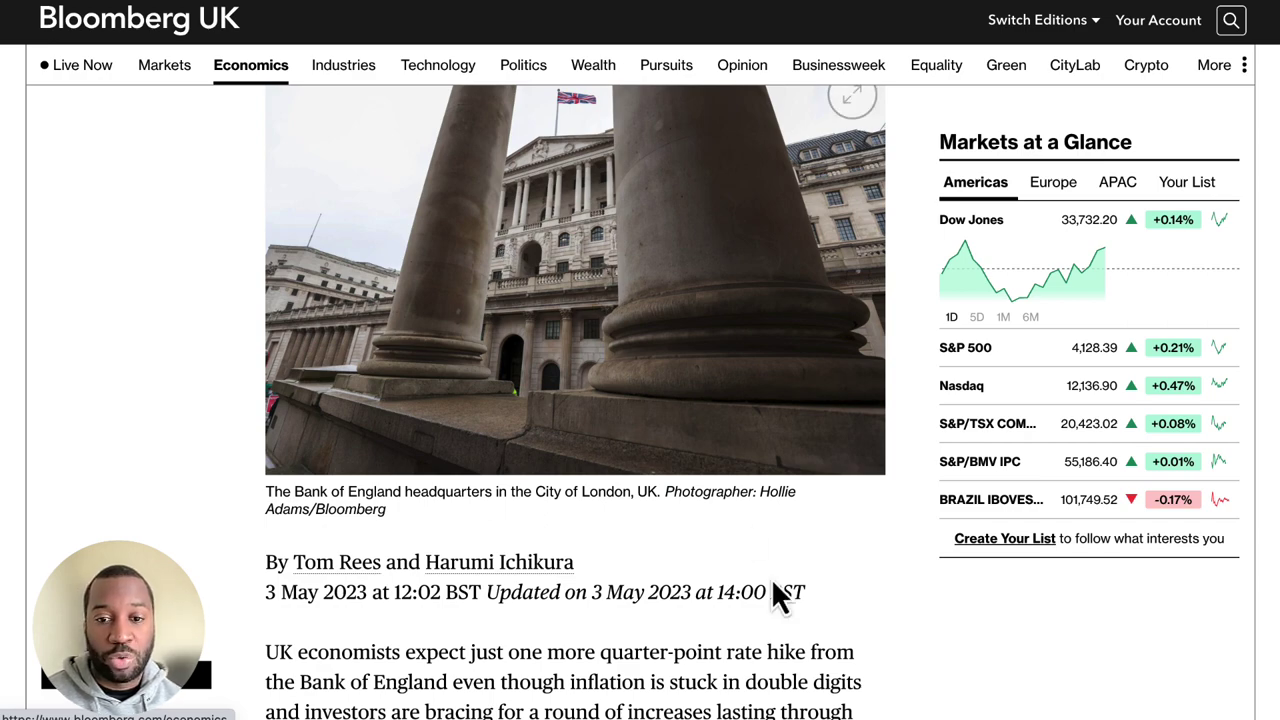
pyautogui.scroll(-6, 778, 592)
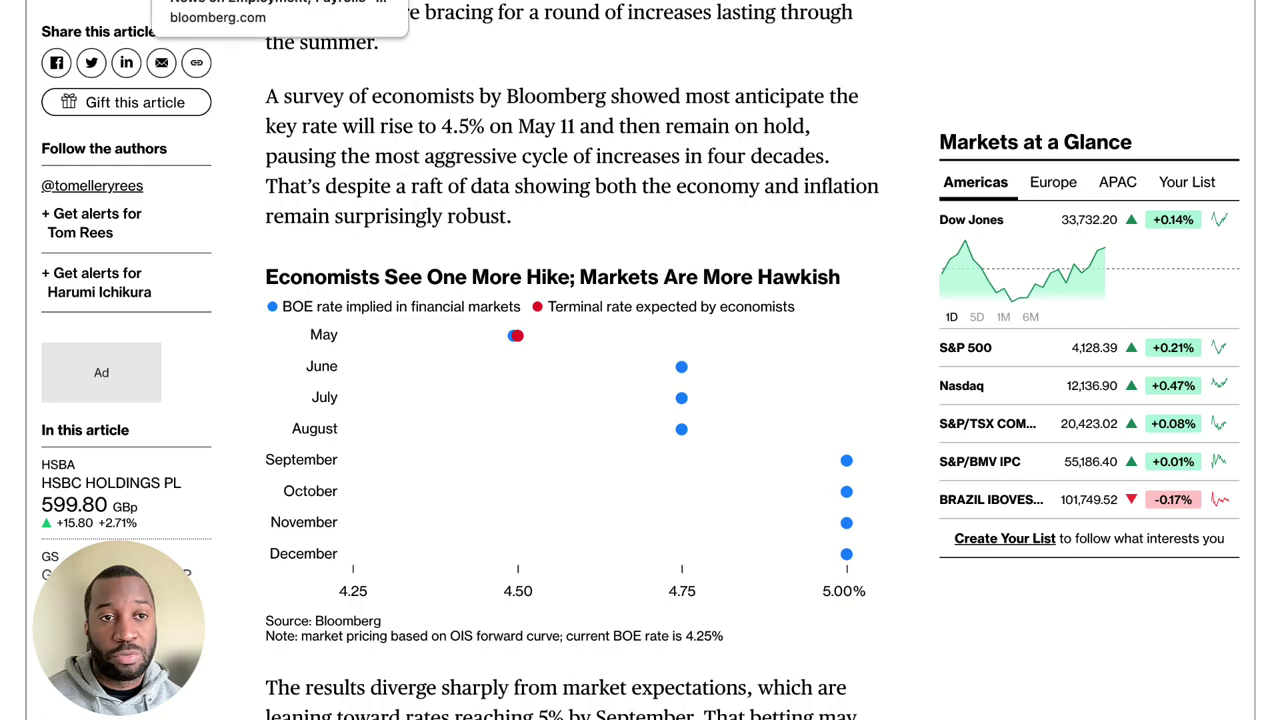
# Return to the GBPUSD chart in TradingView and move the projection path's start to about 1.263 and its low to about 1.24
pyautogui.click(280, 0)
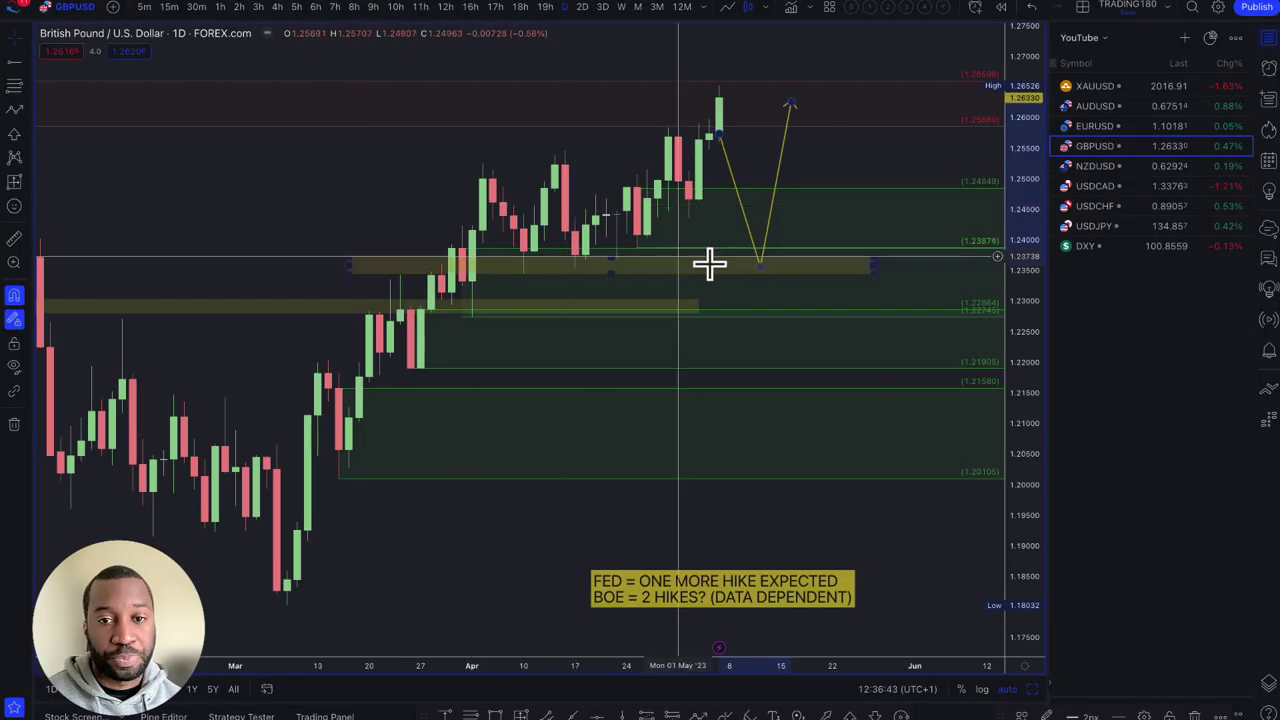
pyautogui.rightClick(755, 263)
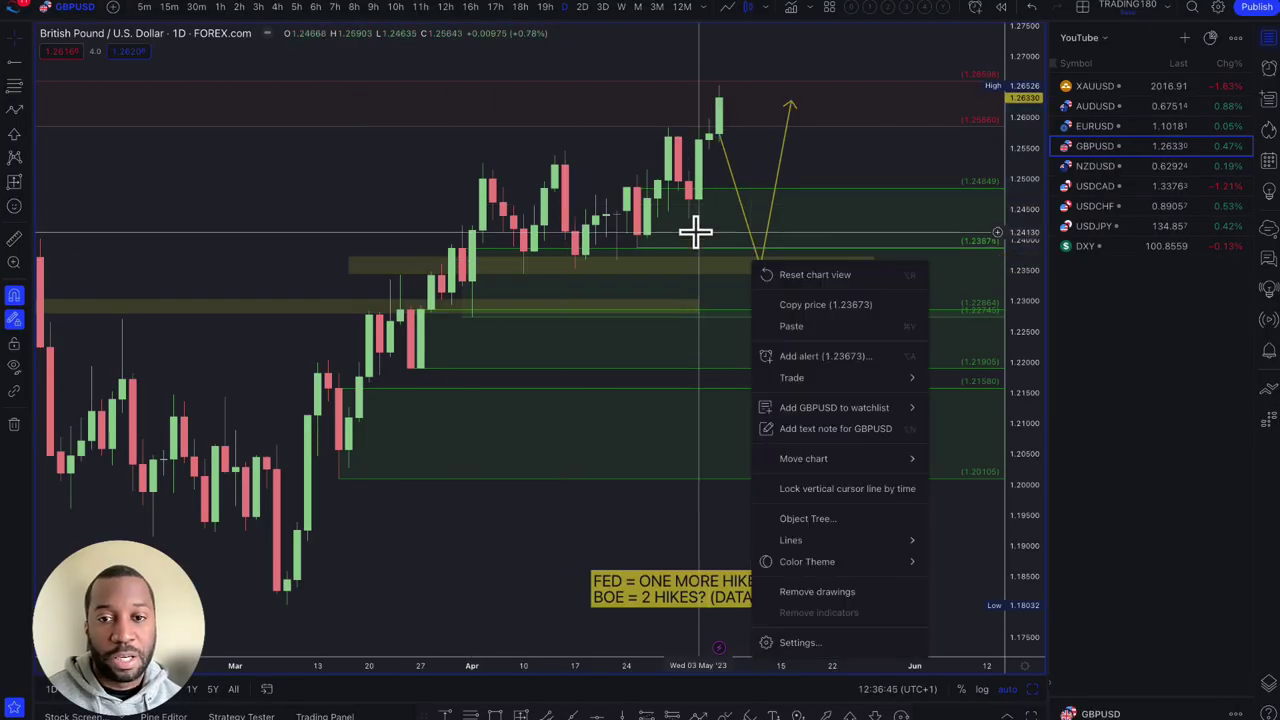
pyautogui.click(748, 262)
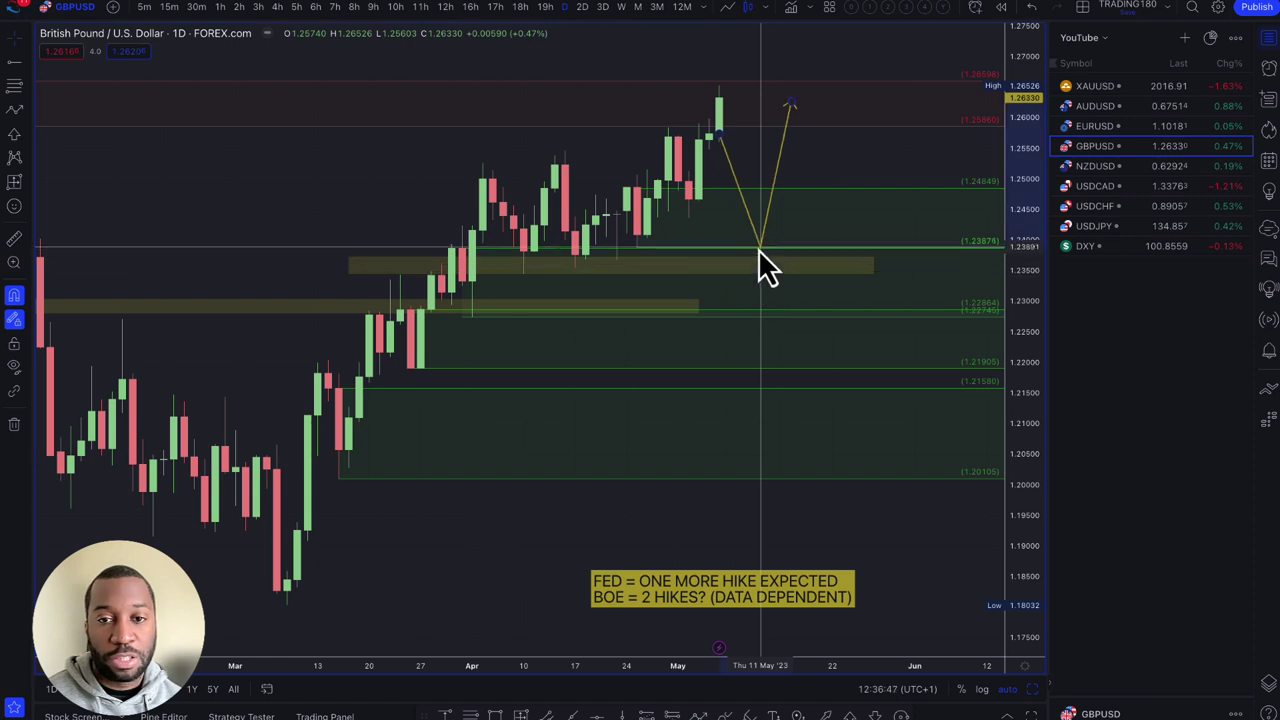
pyautogui.moveTo(757, 262); pyautogui.dragTo(751, 259)
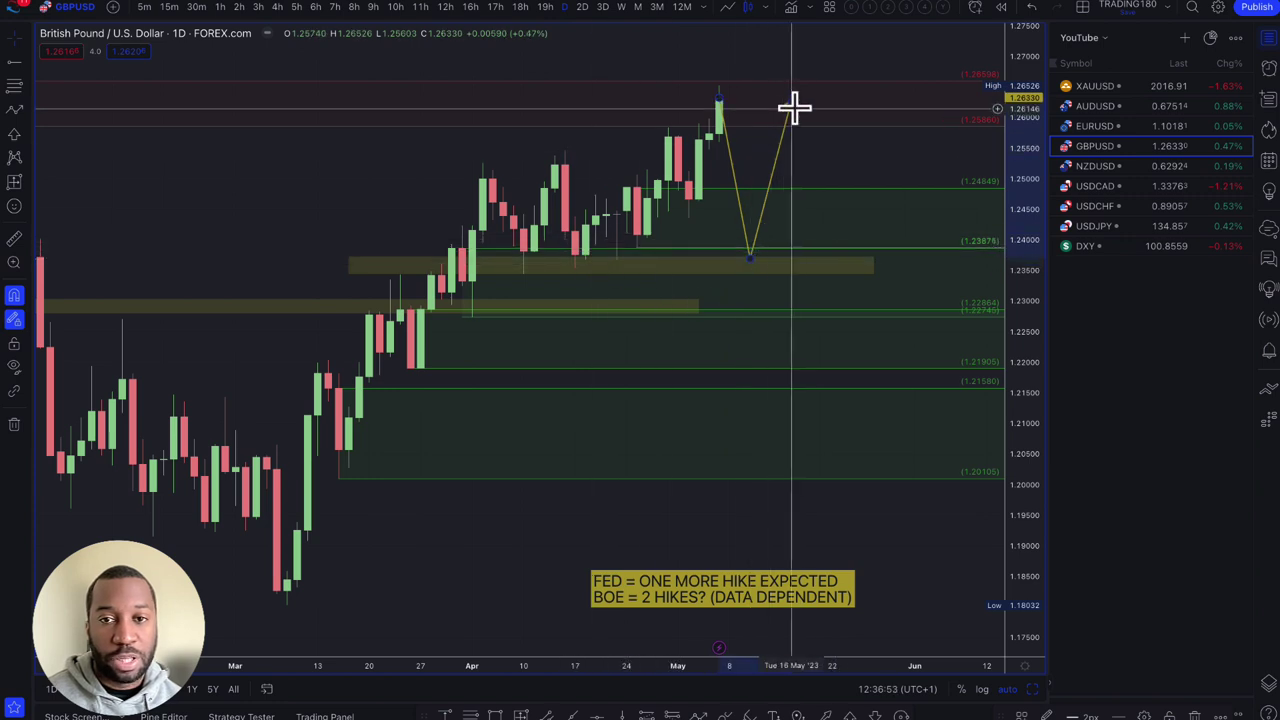
pyautogui.moveTo(750, 256)
pyautogui.mouseDown()
pyautogui.moveTo(756, 232)
pyautogui.moveTo(756, 244)
pyautogui.mouseUp()
# Extend the end of the GBPUSD projection path up to about 1.298, just below the 1.30225 supply level
pyautogui.scroll(-3, 765, 287)
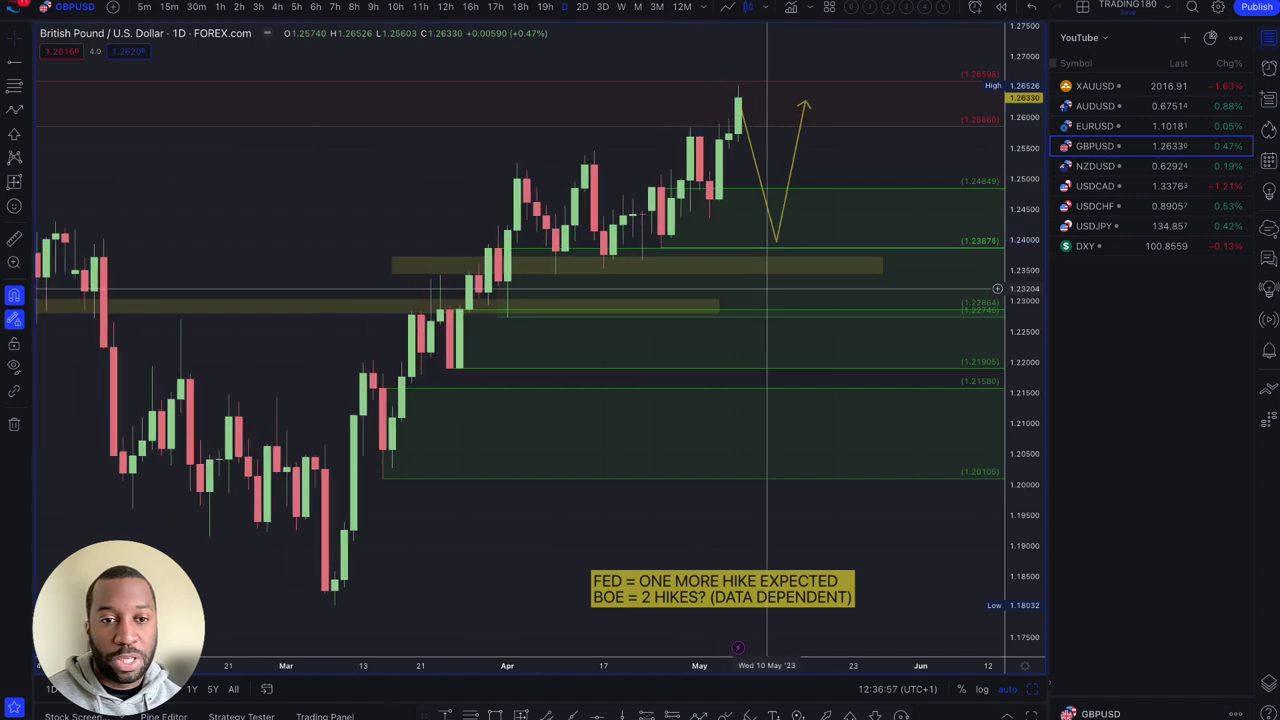
pyautogui.scroll(-3, 763, 288)
pyautogui.scroll(5, 846, 157)
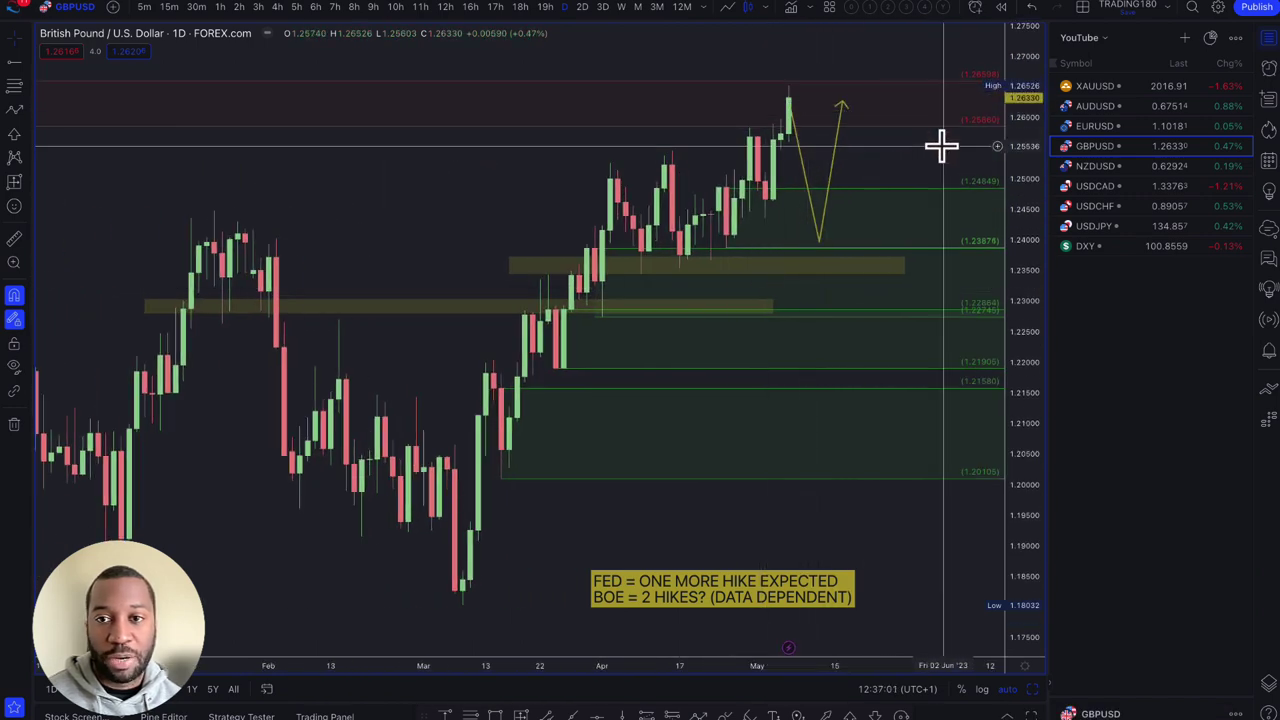
pyautogui.moveTo(1034, 44); pyautogui.dragTo(1024, 402)
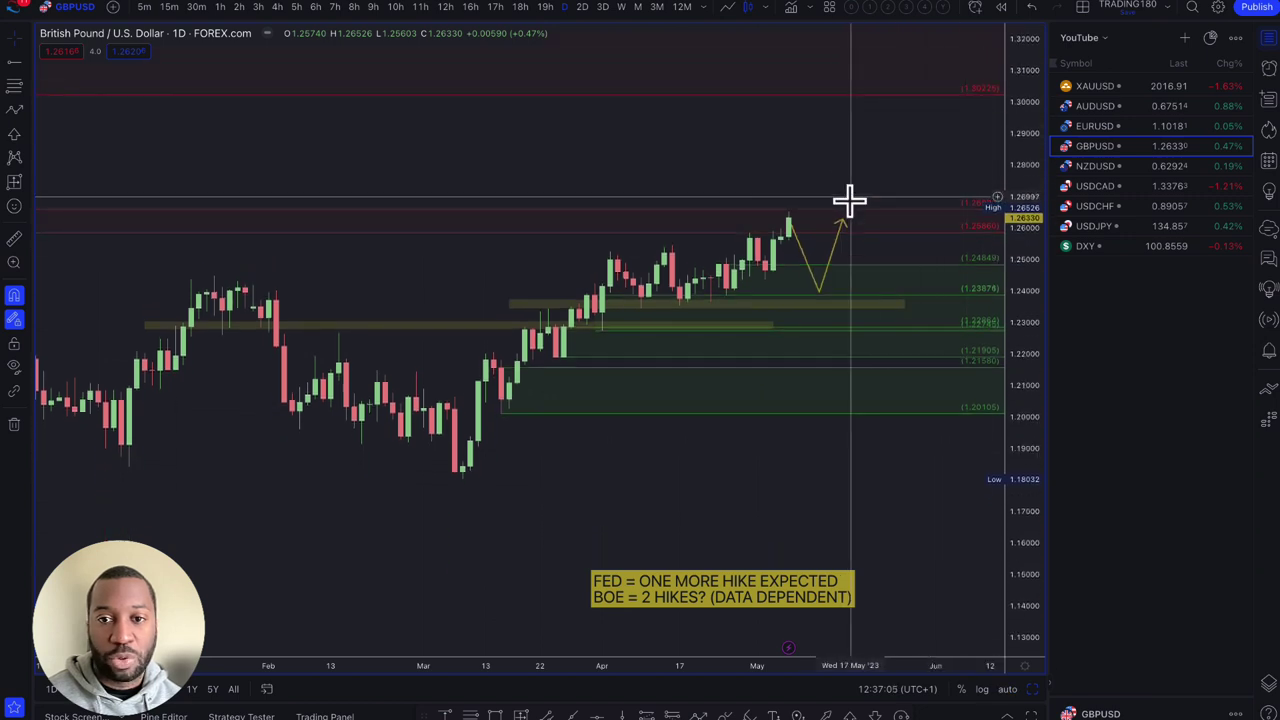
pyautogui.moveTo(843, 218); pyautogui.dragTo(881, 110)
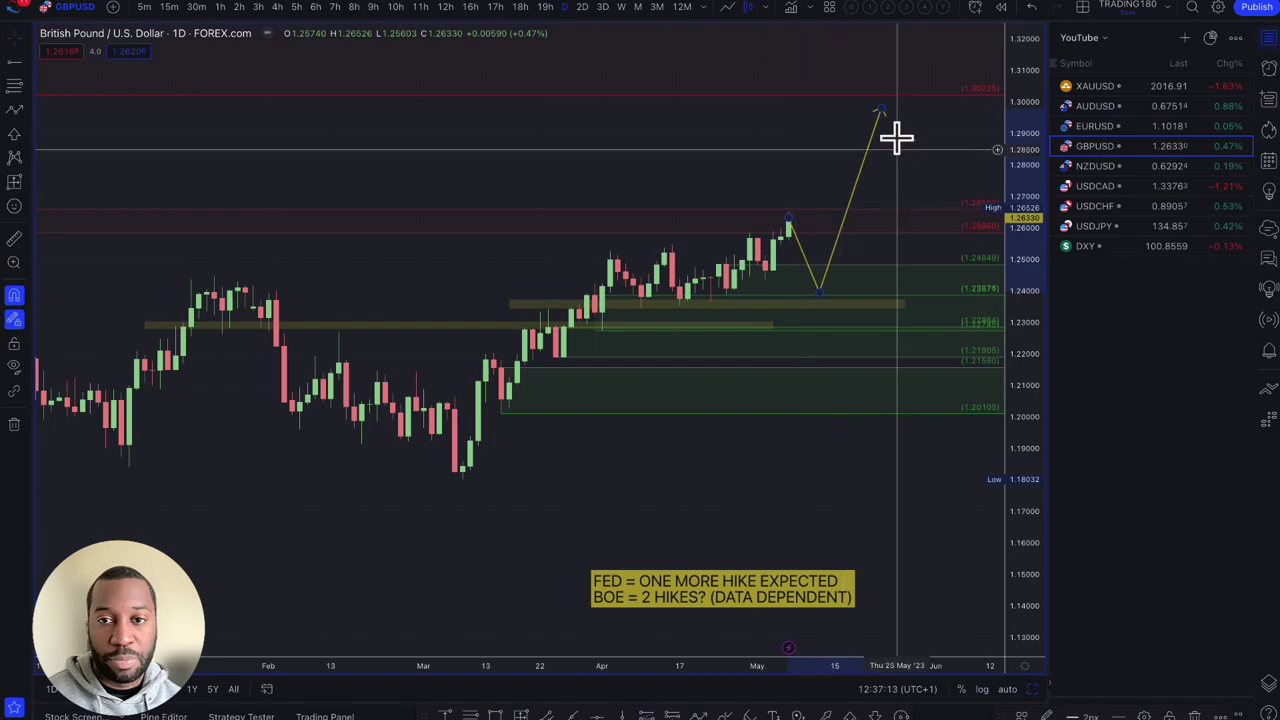
# Reset the GBPUSD chart to its default view, then open the EURUSD chart from the watchlist
pyautogui.moveTo(537, 623)
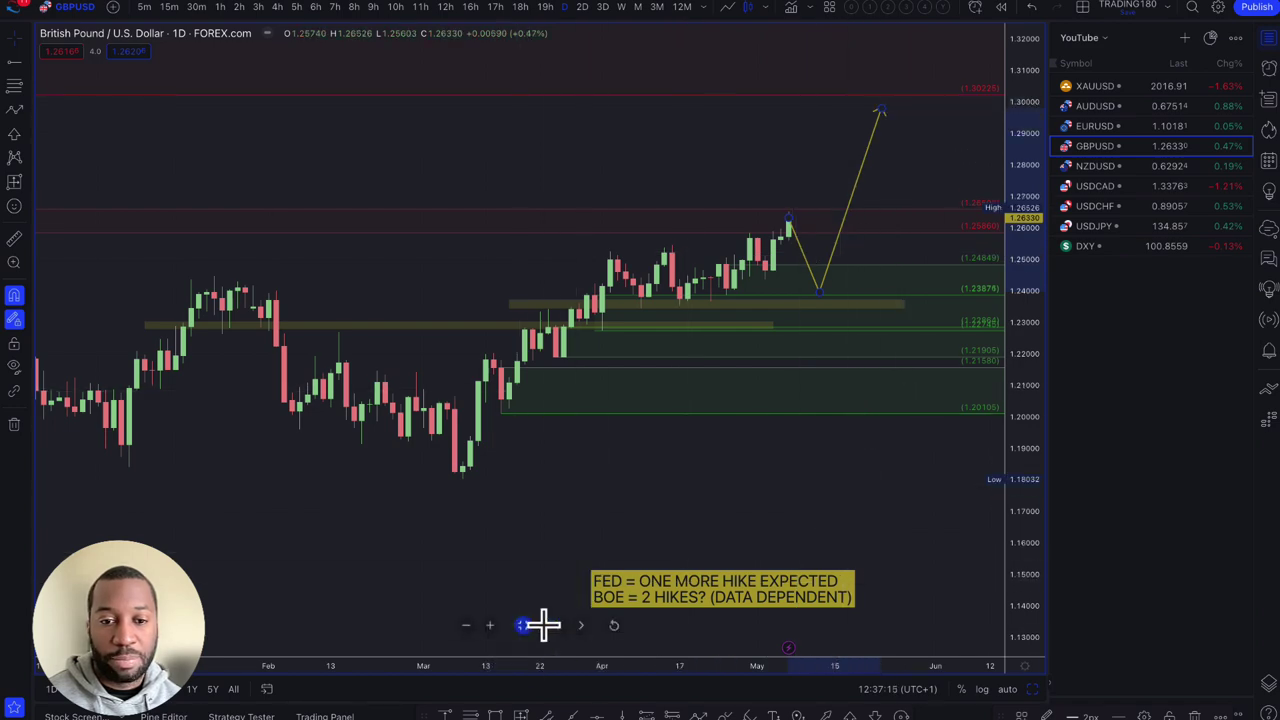
pyautogui.click(612, 626)
pyautogui.scroll(5, 600, 346)
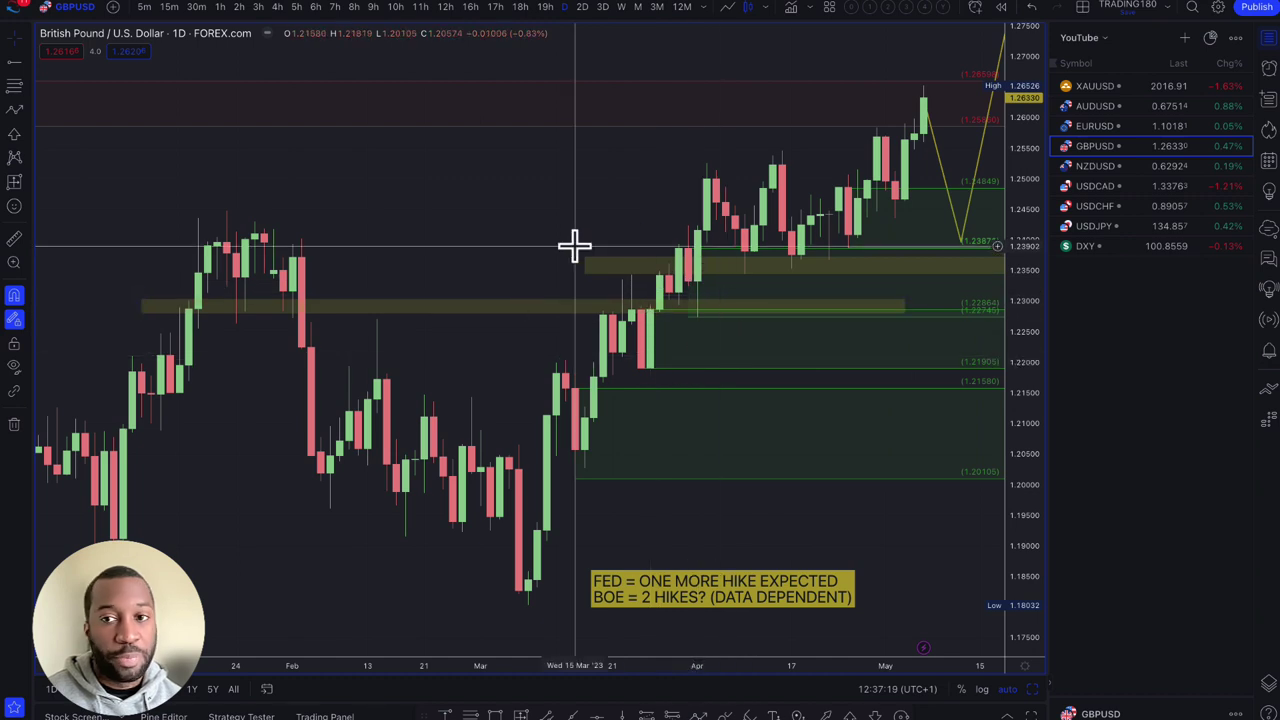
pyautogui.click(1097, 127)
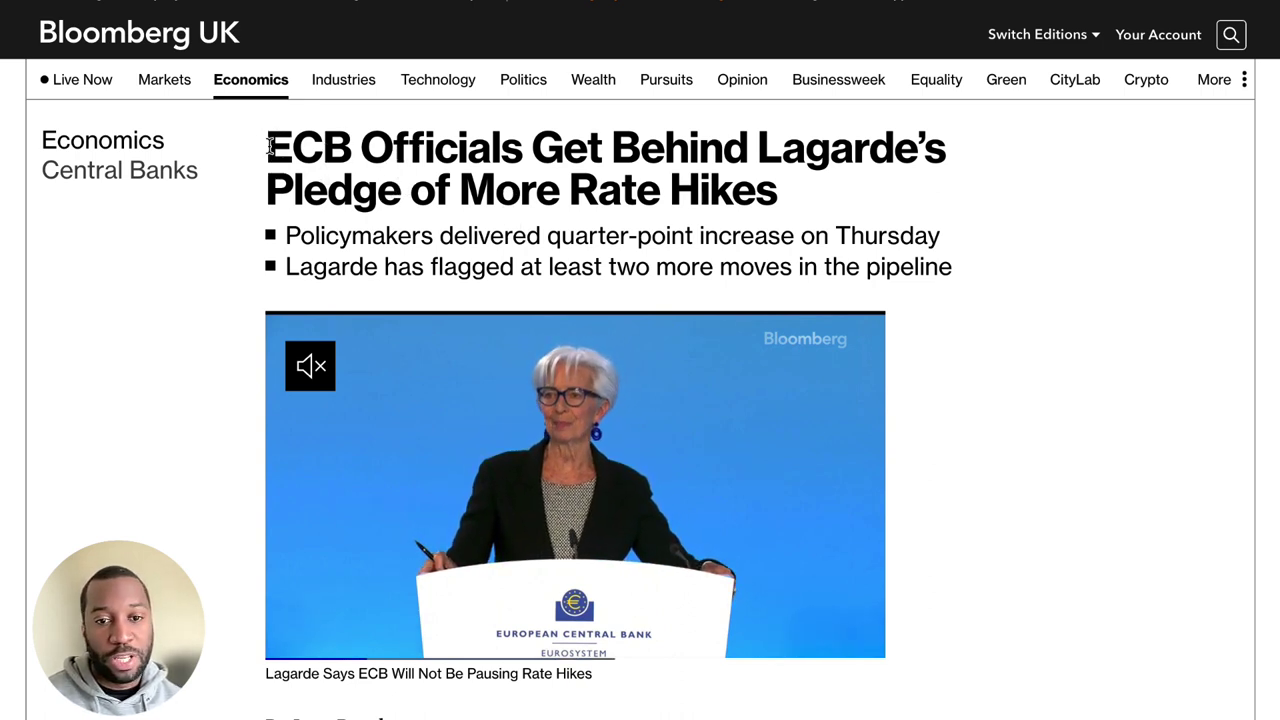
# Highlight the headline and both summary points of the Bloomberg article on ECB officials backing more rate hikes
pyautogui.moveTo(266, 150); pyautogui.dragTo(417, 218)
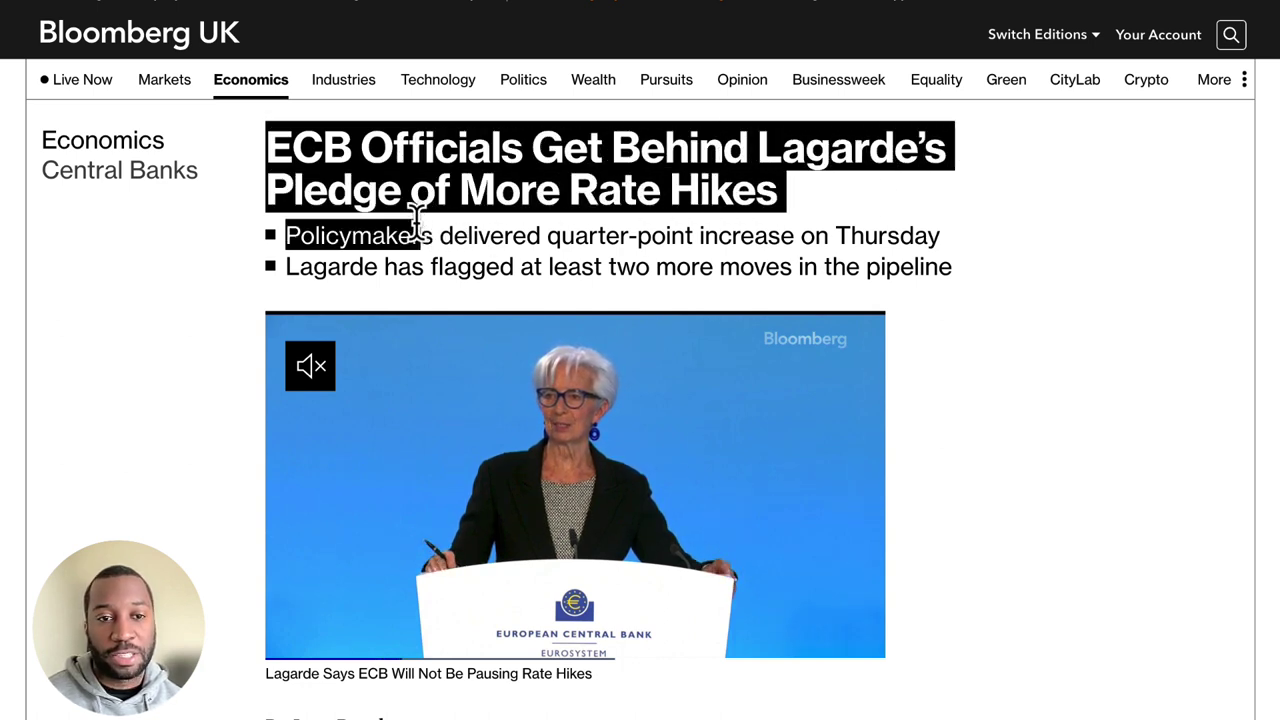
pyautogui.moveTo(340, 235); pyautogui.dragTo(815, 242)
pyautogui.moveTo(897, 245); pyautogui.dragTo(641, 270)
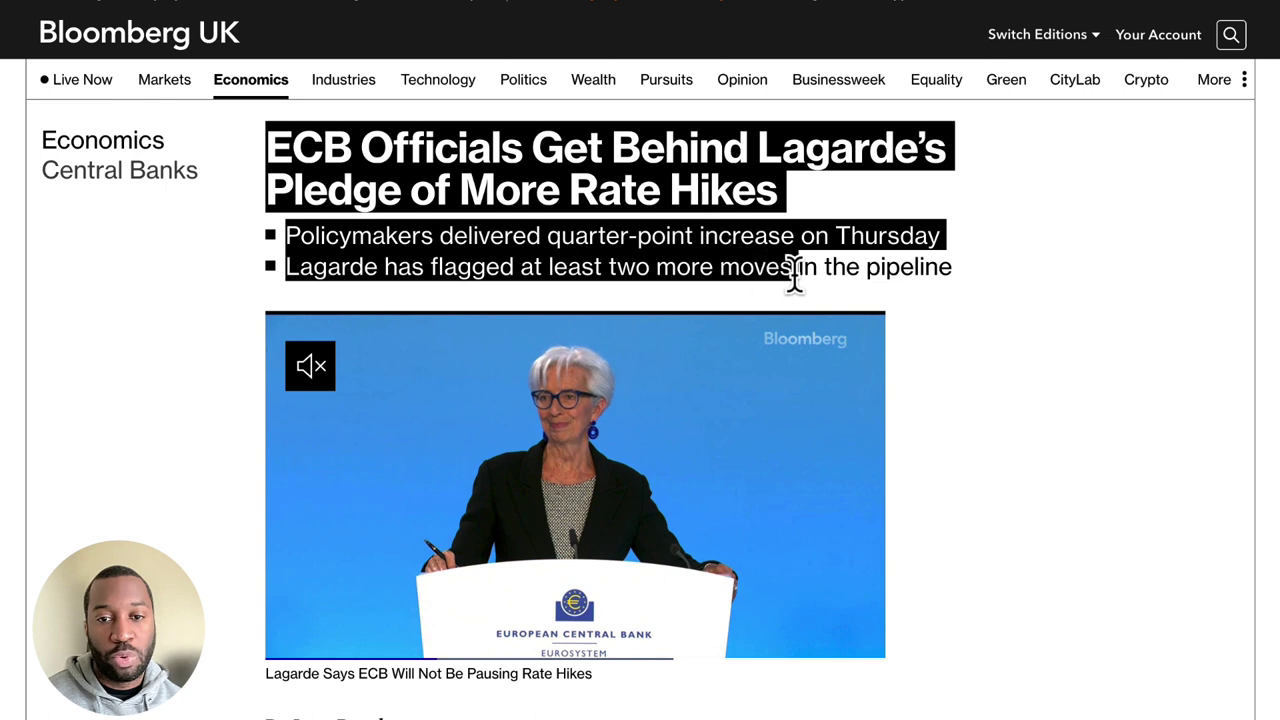
pyautogui.moveTo(795, 270); pyautogui.dragTo(955, 272)
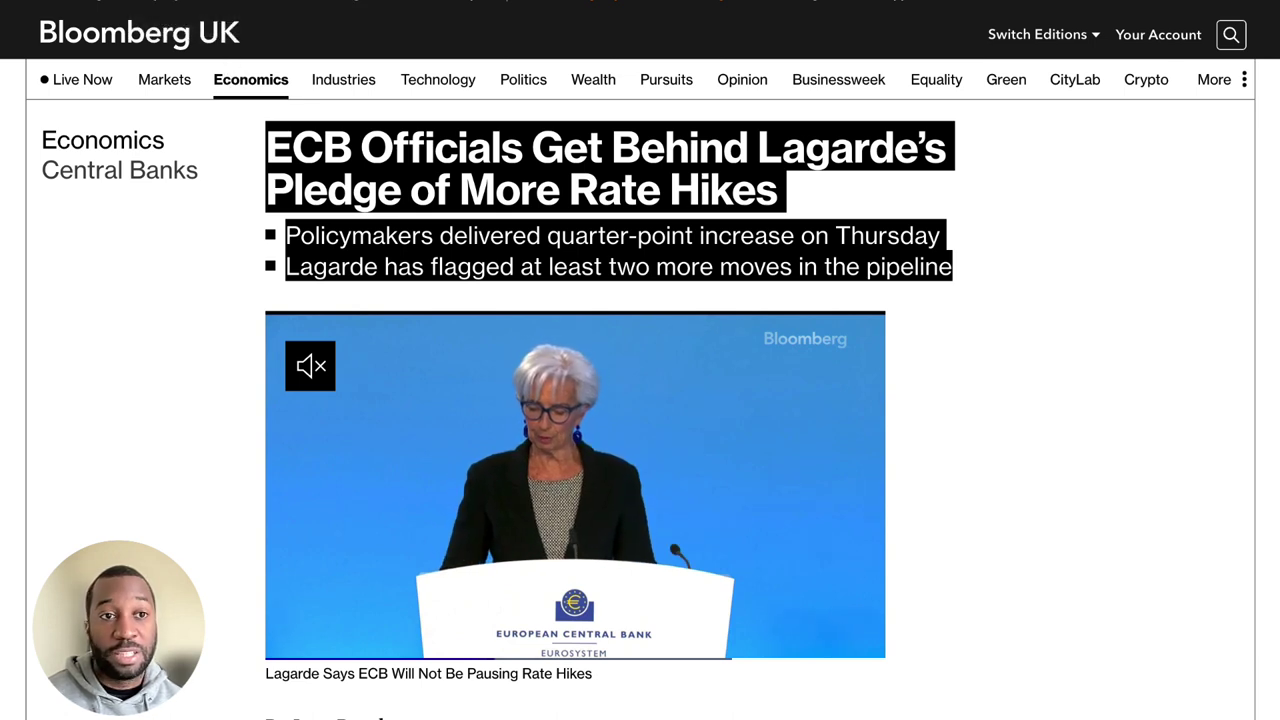
# Return to the EURUSD daily chart and move the projection path's start to the latest candle near 1.101 and its low to about 1.084
pyautogui.click(240, 2)
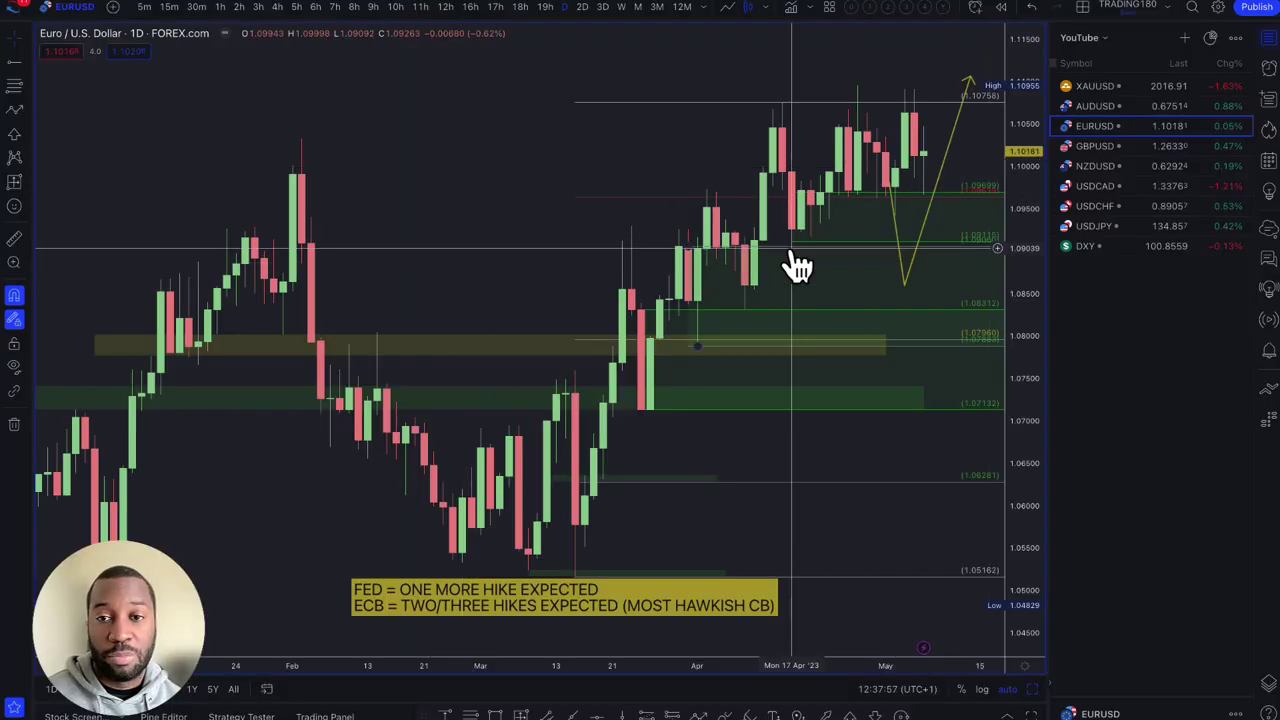
pyautogui.scroll(4, 800, 337)
pyautogui.rightClick(852, 296)
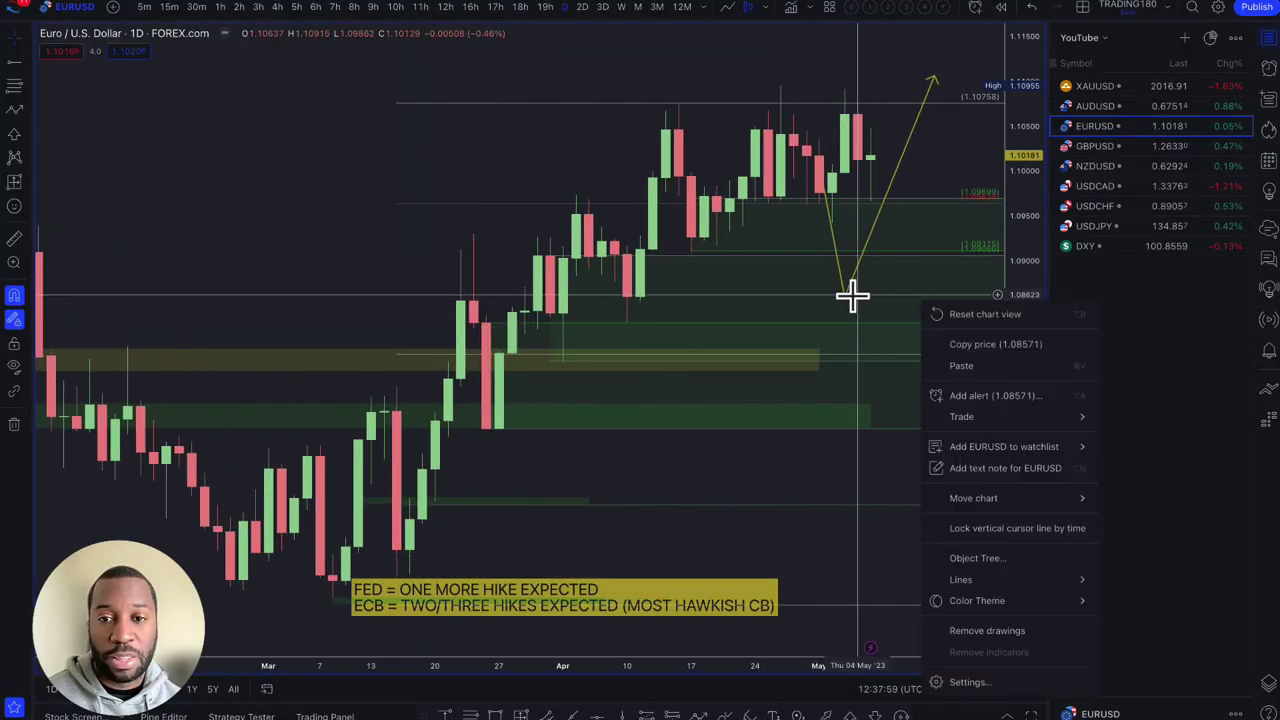
pyautogui.moveTo(848, 298)
pyautogui.mouseDown()
pyautogui.moveTo(909, 259)
pyautogui.moveTo(897, 251)
pyautogui.mouseUp()
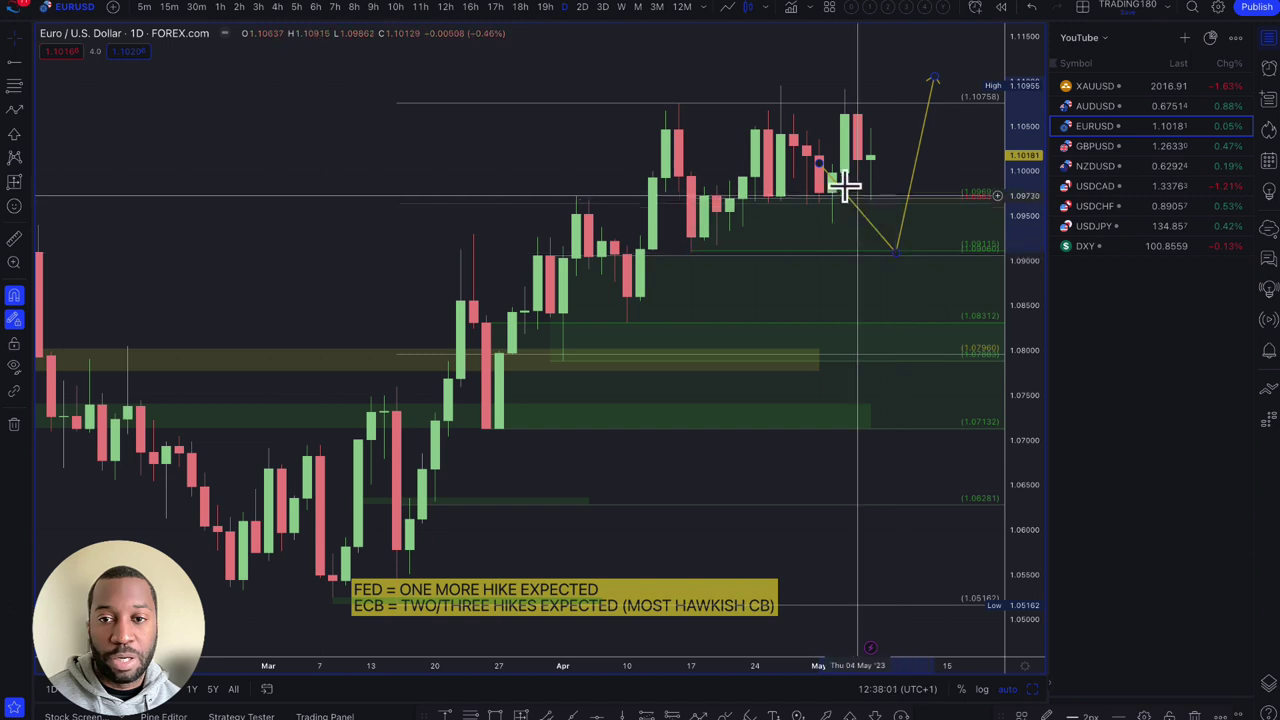
pyautogui.moveTo(843, 185)
pyautogui.mouseDown()
pyautogui.moveTo(821, 162)
pyautogui.moveTo(871, 160)
pyautogui.mouseUp()
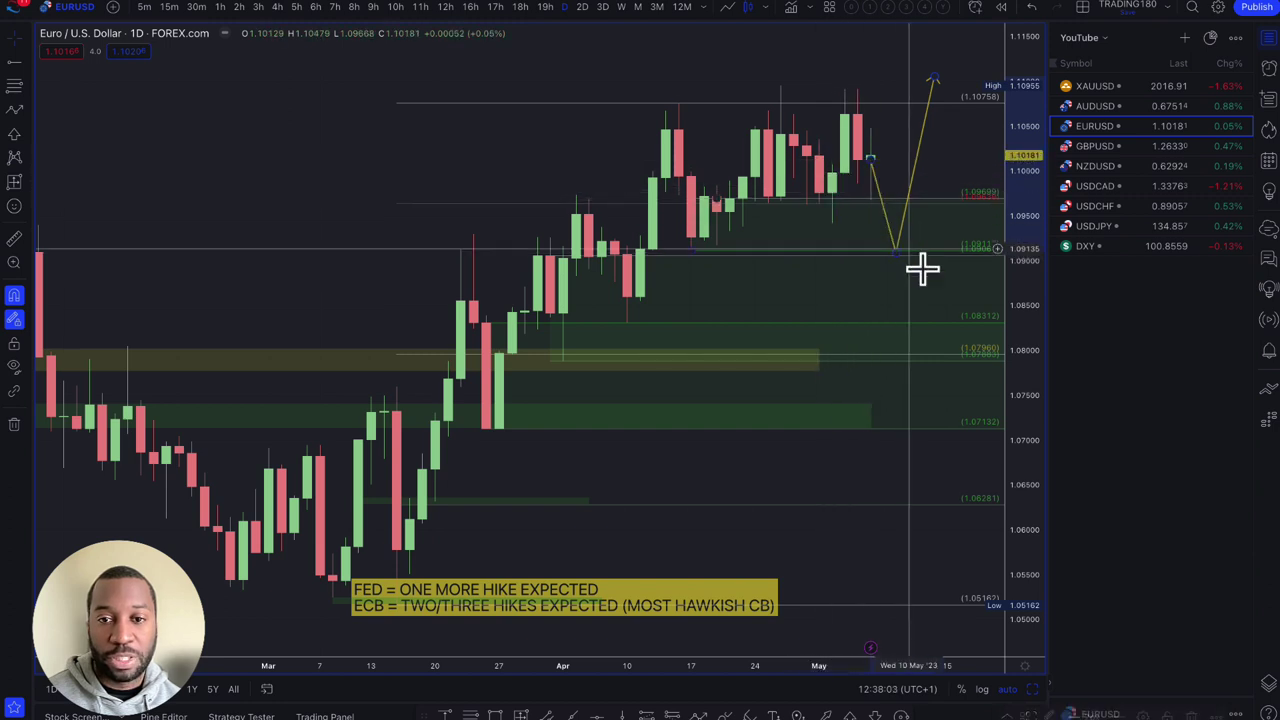
pyautogui.moveTo(896, 250); pyautogui.dragTo(900, 312)
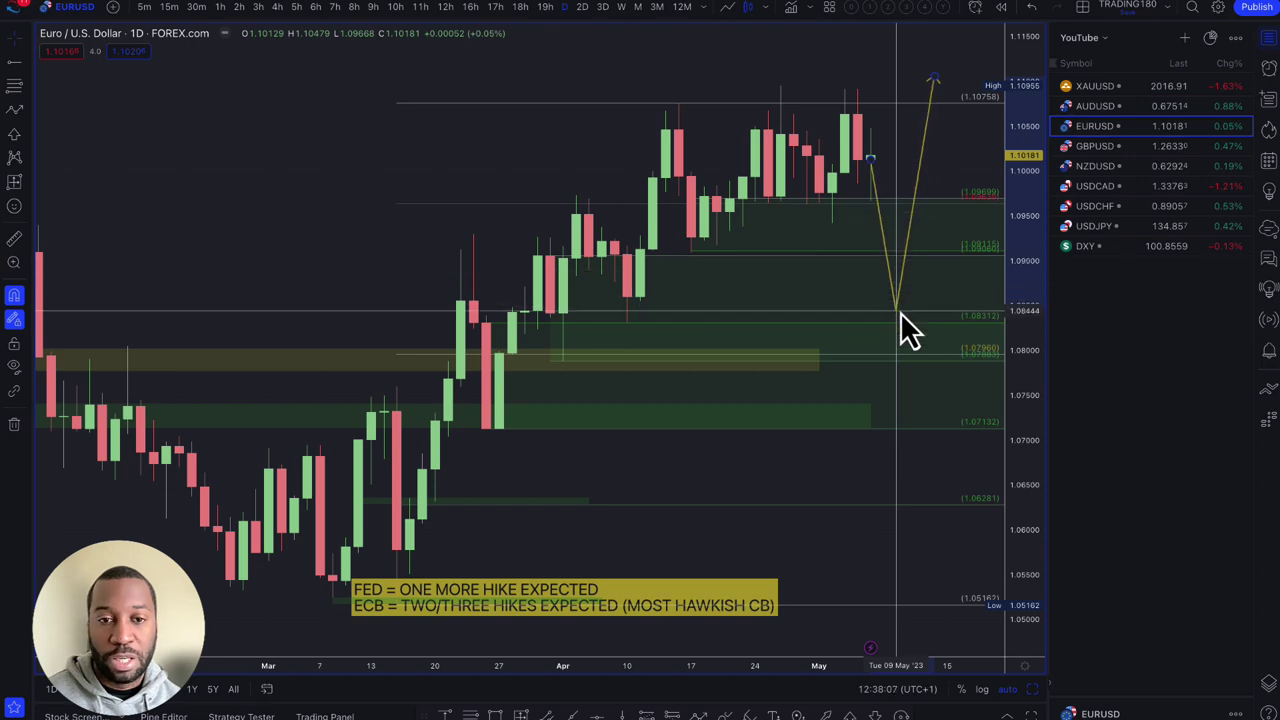
# Raise the upper anchor of the retracement drawn from the 1.05162 low to the 26 April high at 1.10955
pyautogui.scroll(-6, 904, 310)
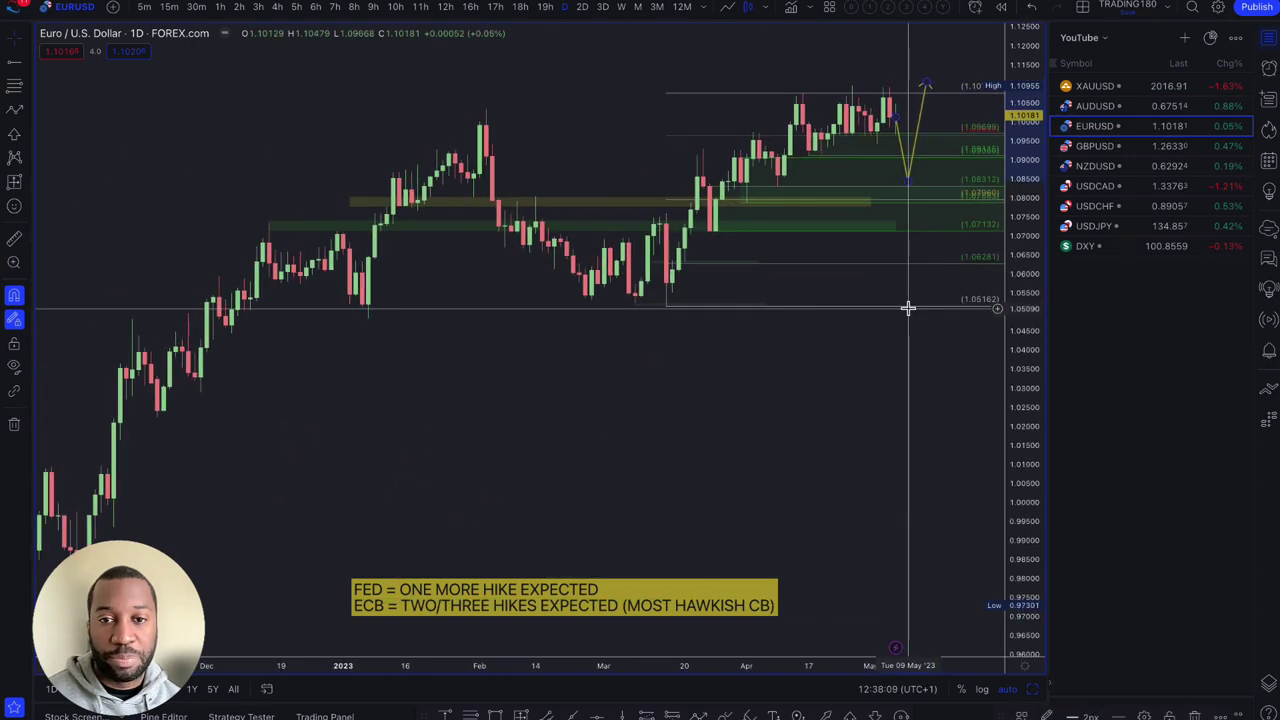
pyautogui.scroll(5, 907, 308)
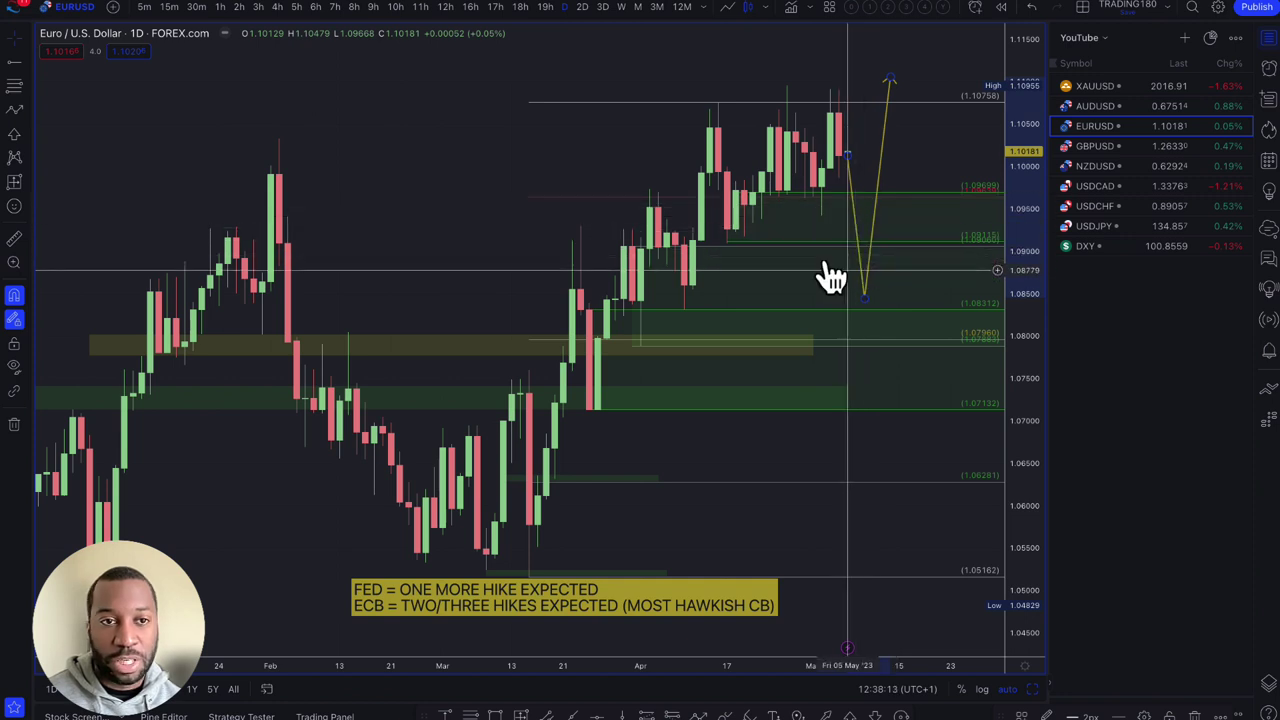
pyautogui.click(785, 100)
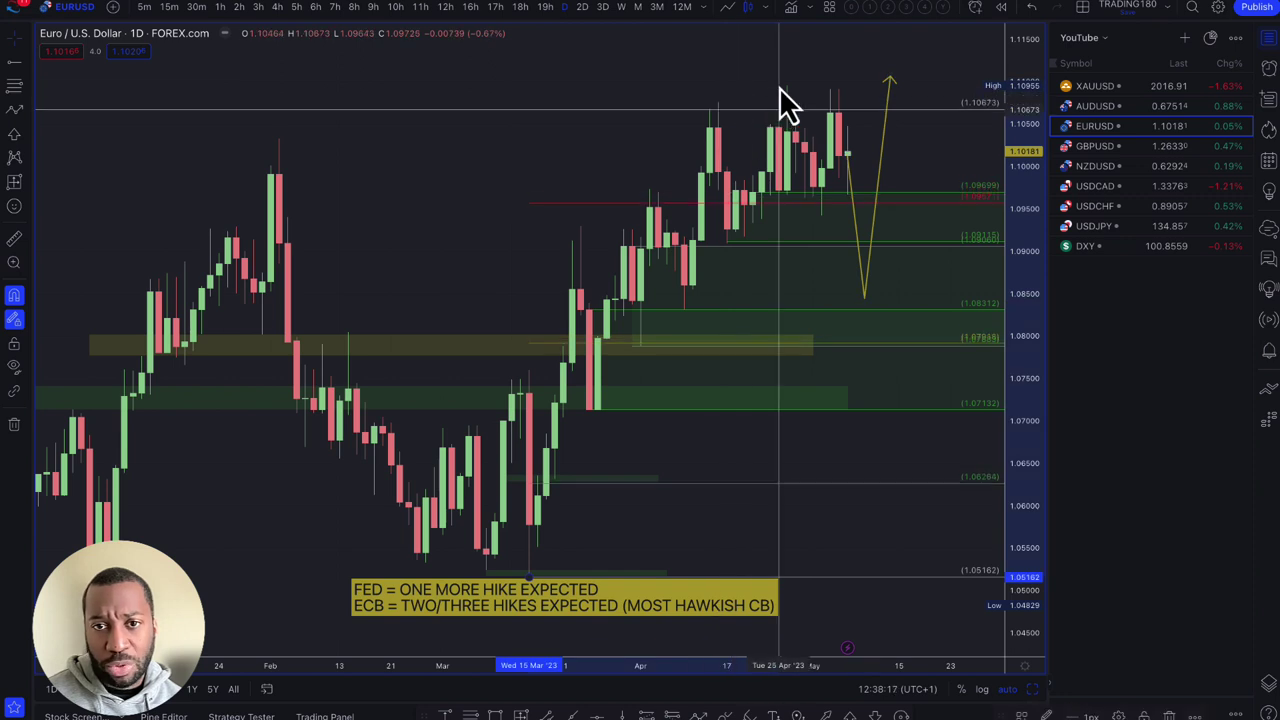
pyautogui.moveTo(779, 87); pyautogui.dragTo(786, 87)
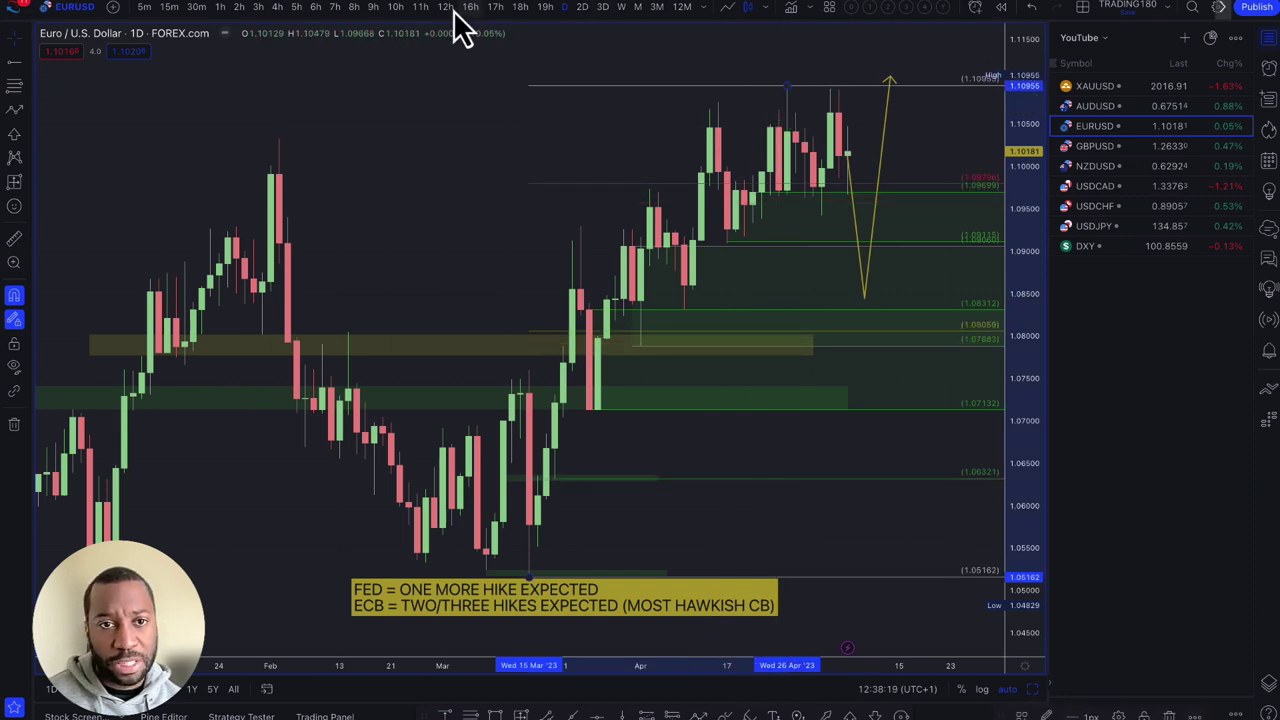
# Switch EURUSD to the 4-hour timeframe and draw a rectangle zone between 1.09126 and 1.09253, running to 12 May
pyautogui.click(277, 7)
pyautogui.scroll(5, 497, 274)
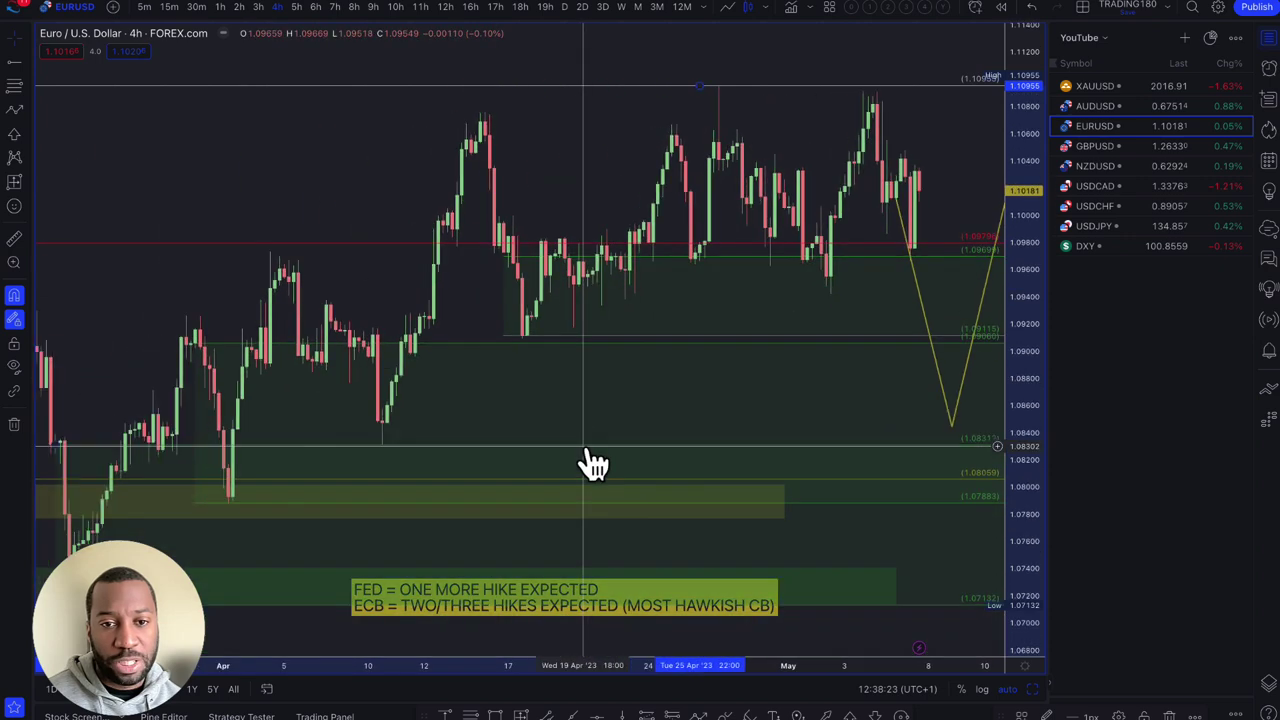
pyautogui.hscroll(2, 712, 383)
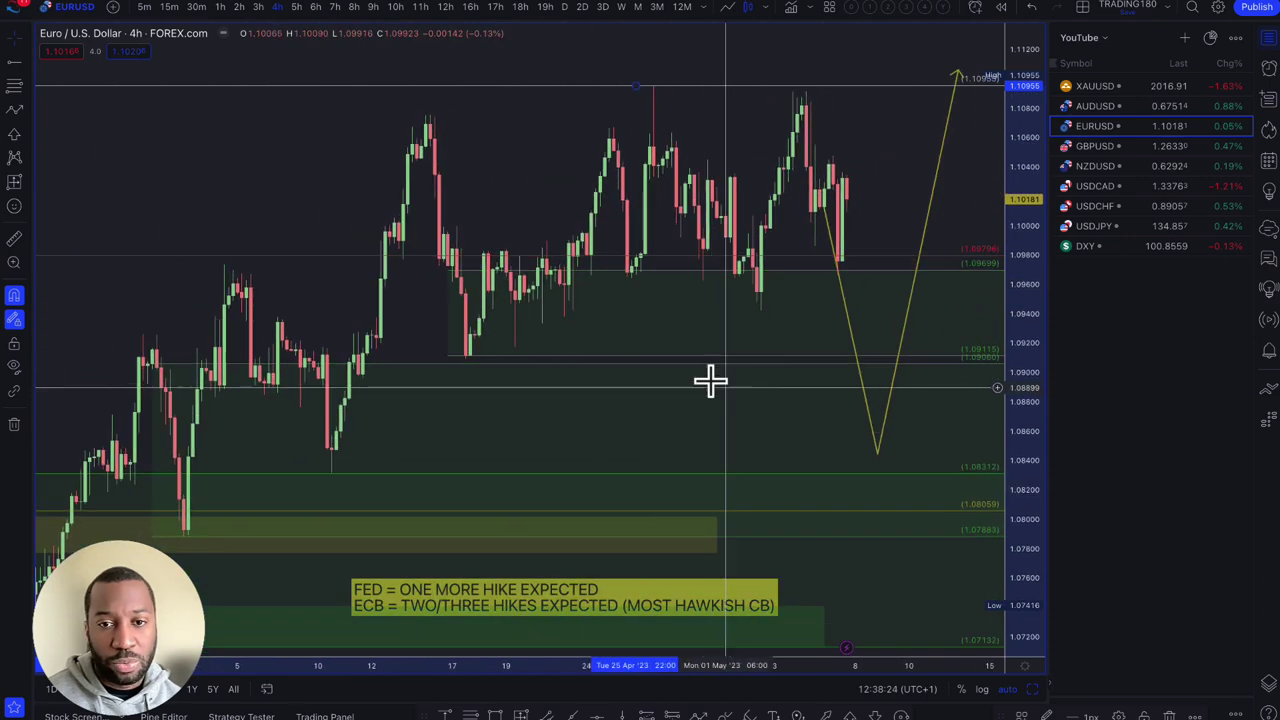
pyautogui.click(28, 111)
pyautogui.click(69, 166)
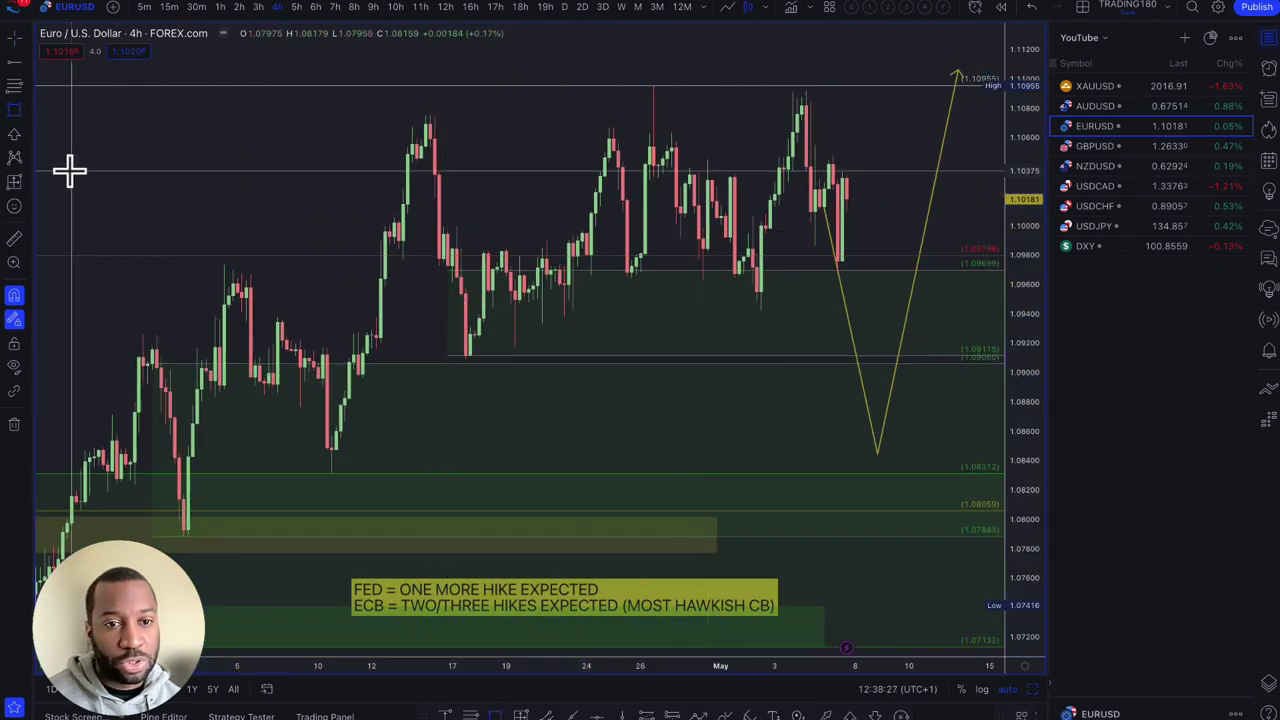
pyautogui.moveTo(106, 334)
pyautogui.mouseDown()
pyautogui.moveTo(720, 366)
pyautogui.moveTo(858, 345)
pyautogui.moveTo(966, 352)
pyautogui.mouseUp()
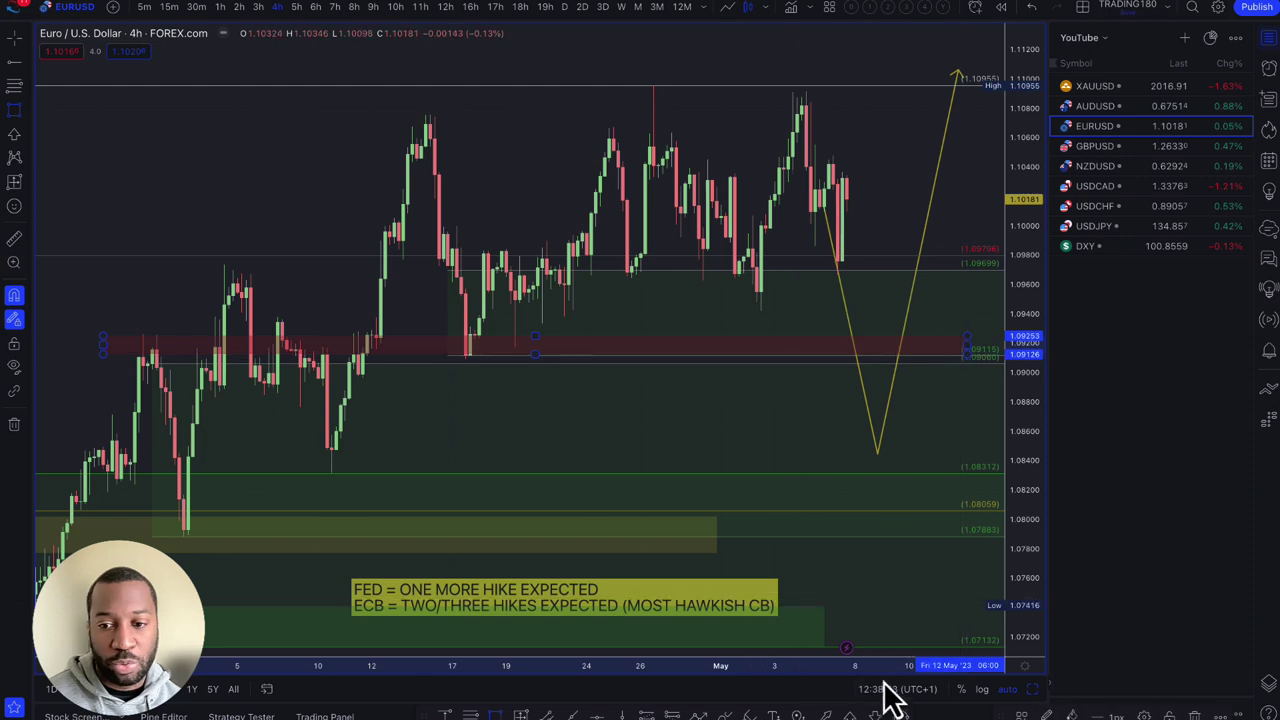
# Apply the EQUAL HIGHS/LOWS template to the new zone and extend its upper corner back to the March high at 1.09277
pyautogui.click(1010, 716)
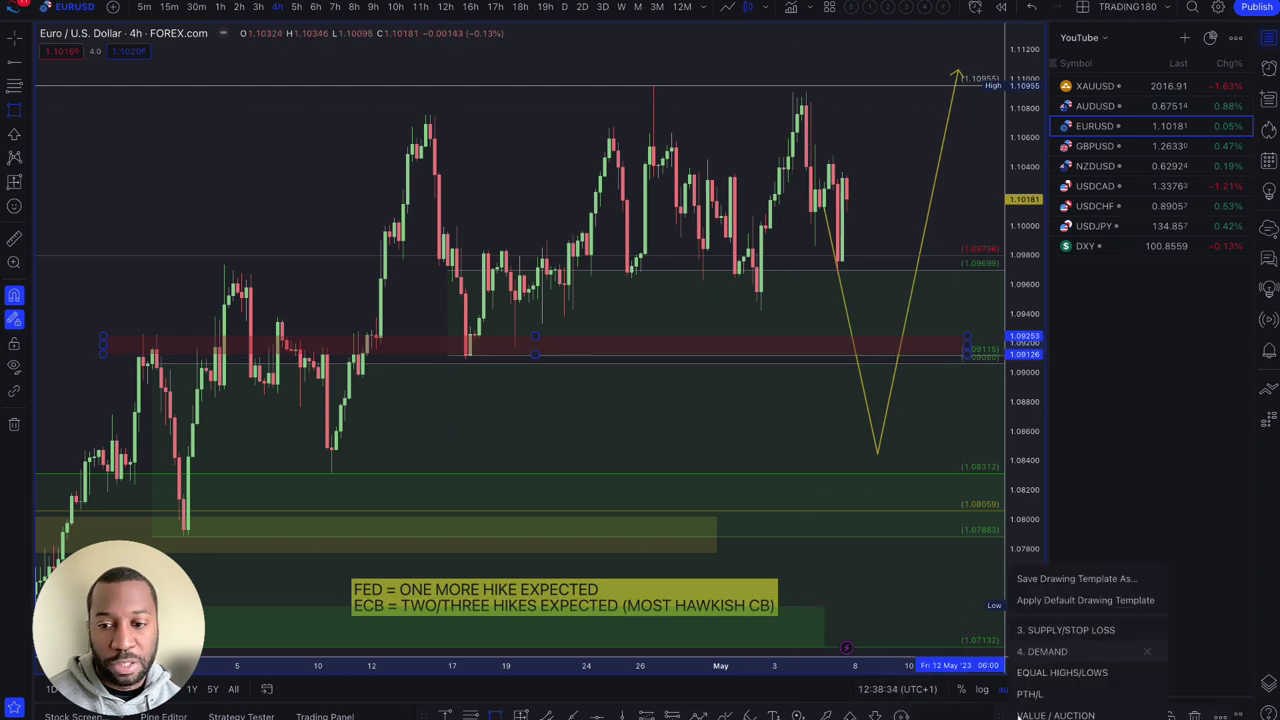
pyautogui.click(1064, 676)
pyautogui.scroll(-4, 705, 485)
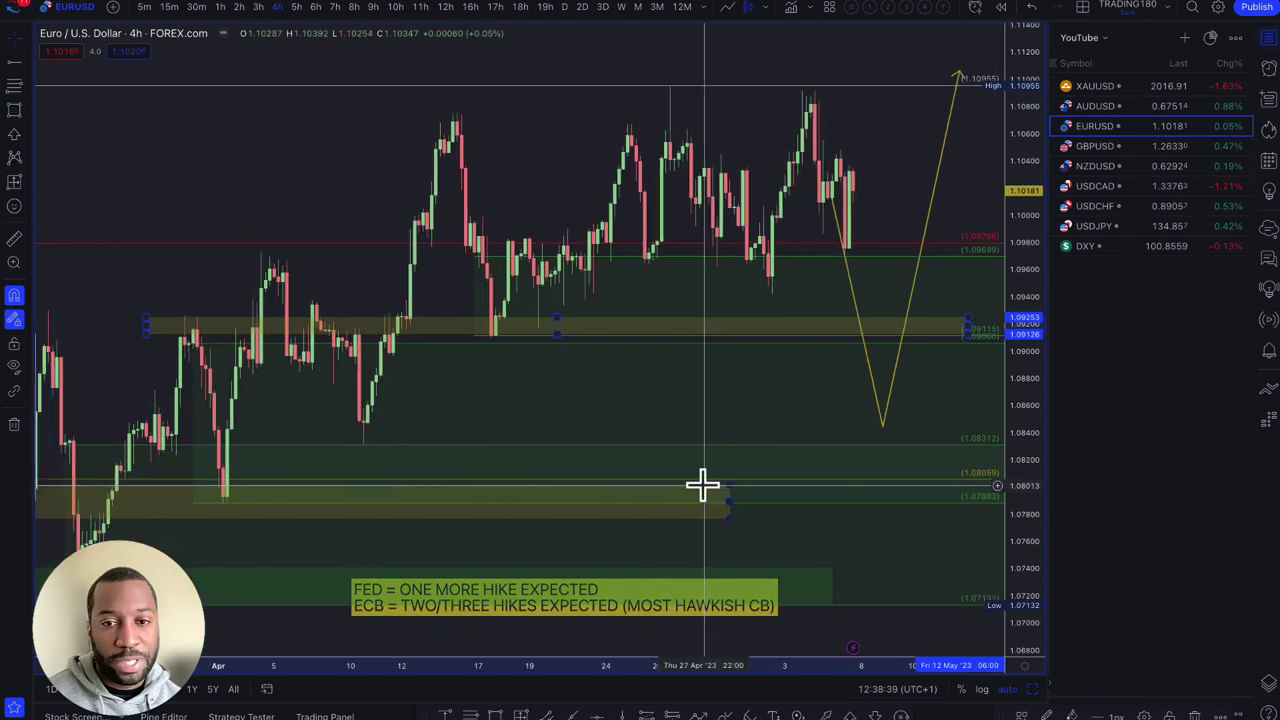
pyautogui.moveTo(289, 246); pyautogui.dragTo(136, 237)
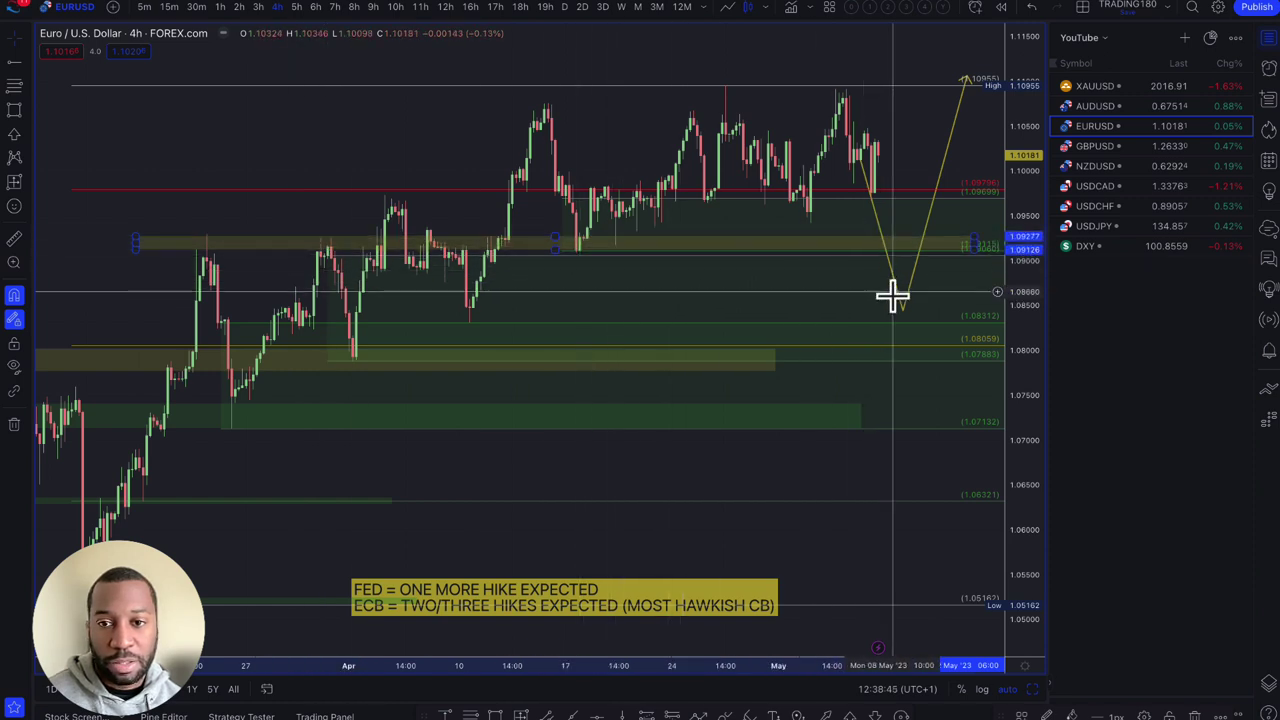
# Extend the 1.07770–1.08020 yellow zone past the projection path and set the path's low at about 1.083
pyautogui.moveTo(902, 312); pyautogui.dragTo(896, 250)
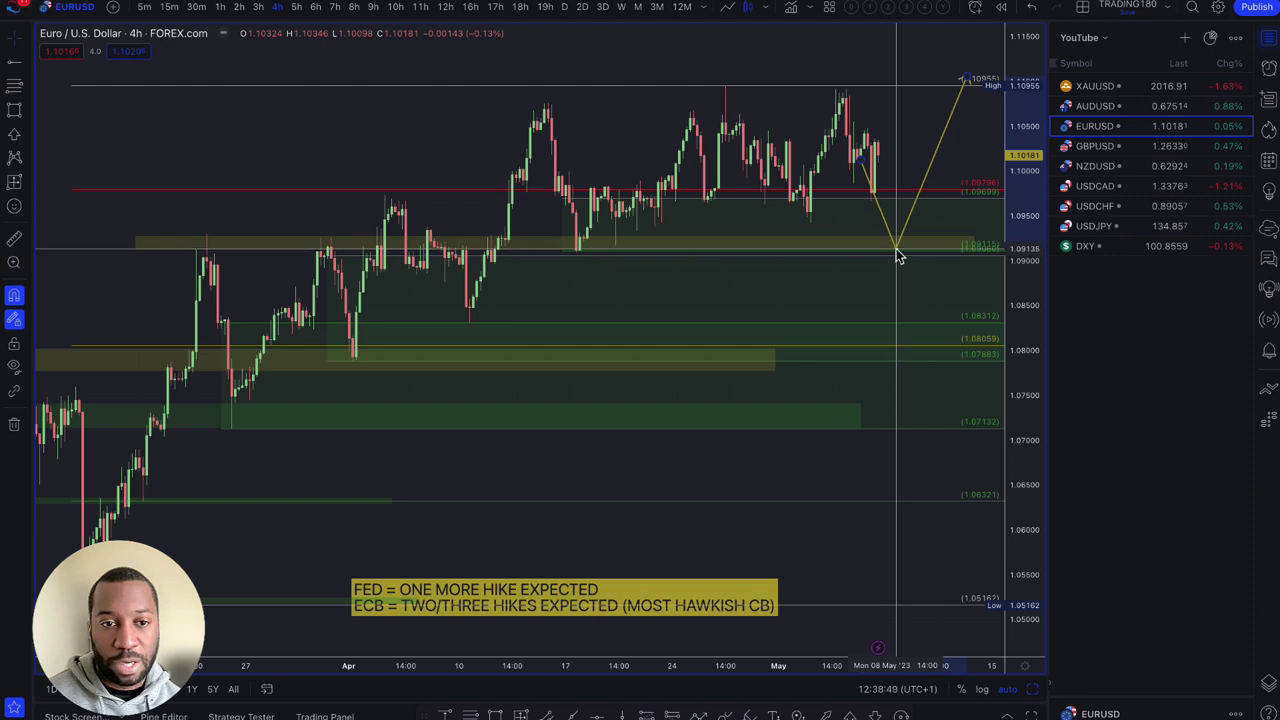
pyautogui.moveTo(777, 360); pyautogui.dragTo(1000, 366)
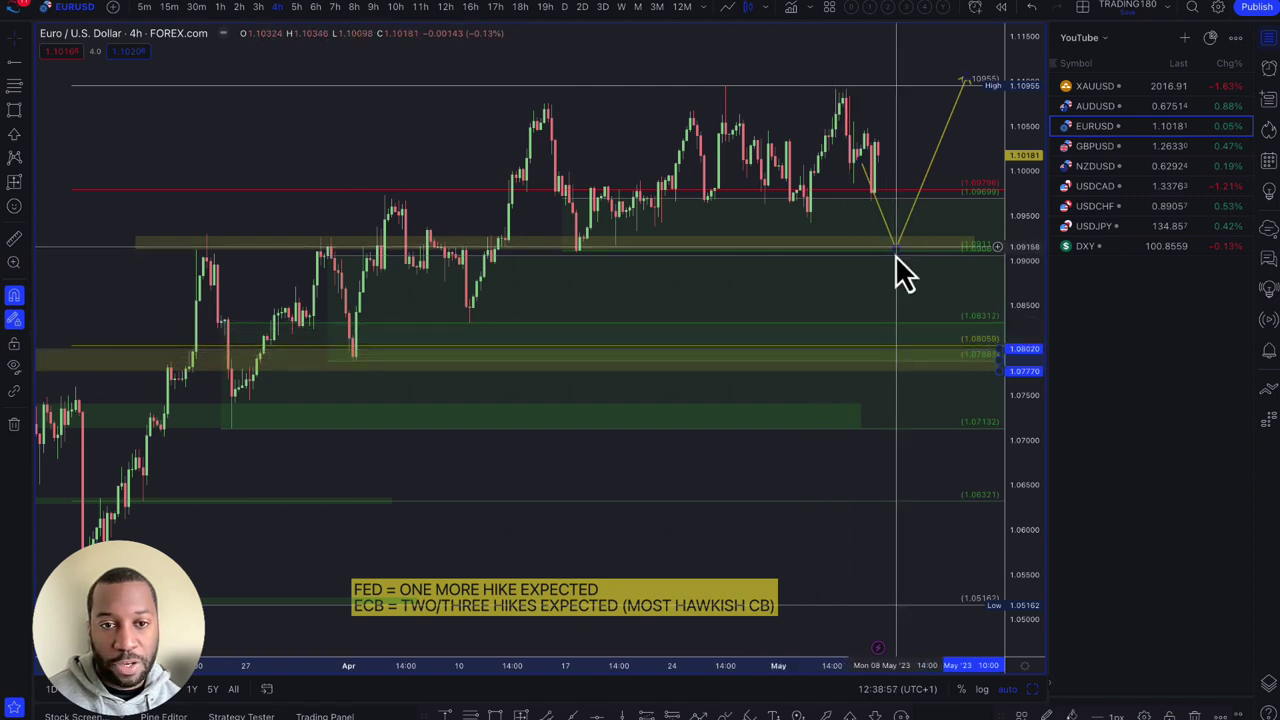
pyautogui.moveTo(895, 255); pyautogui.dragTo(892, 318)
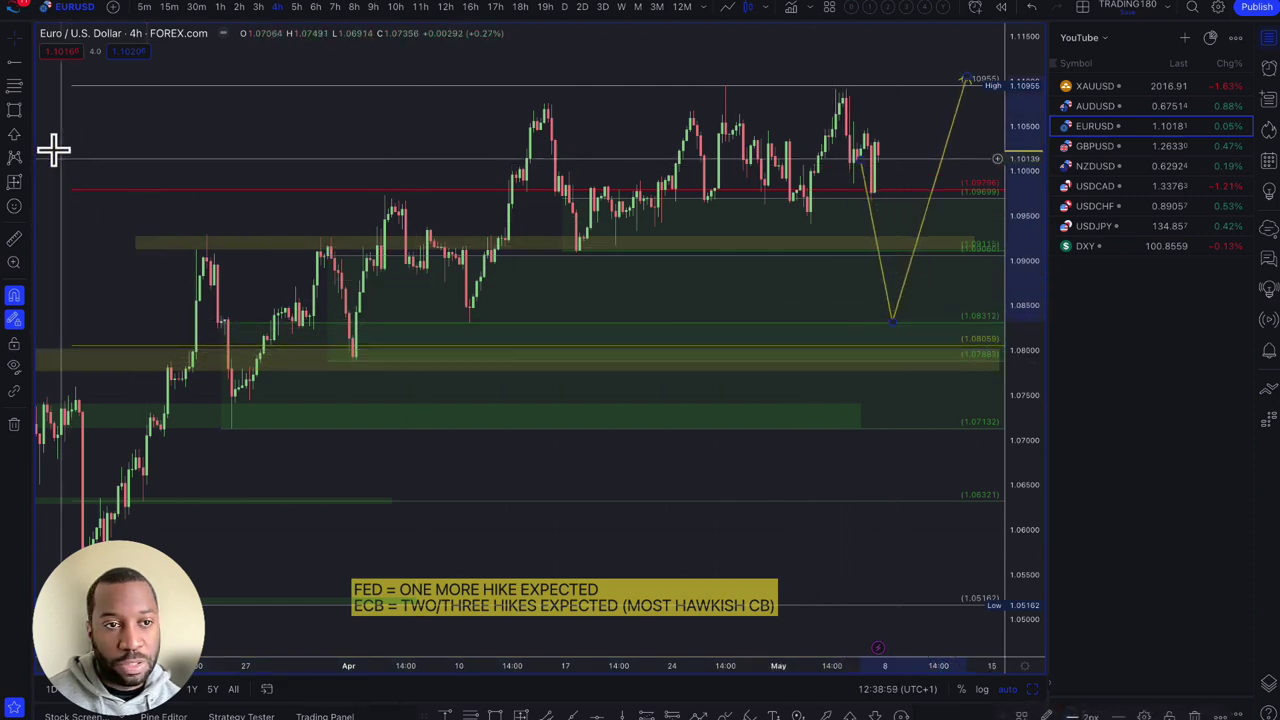
# Draw a thin rectangle zone between 1.08268 and 1.08352, spanning from 24 January to 15 May
pyautogui.scroll(-4, 257, 318)
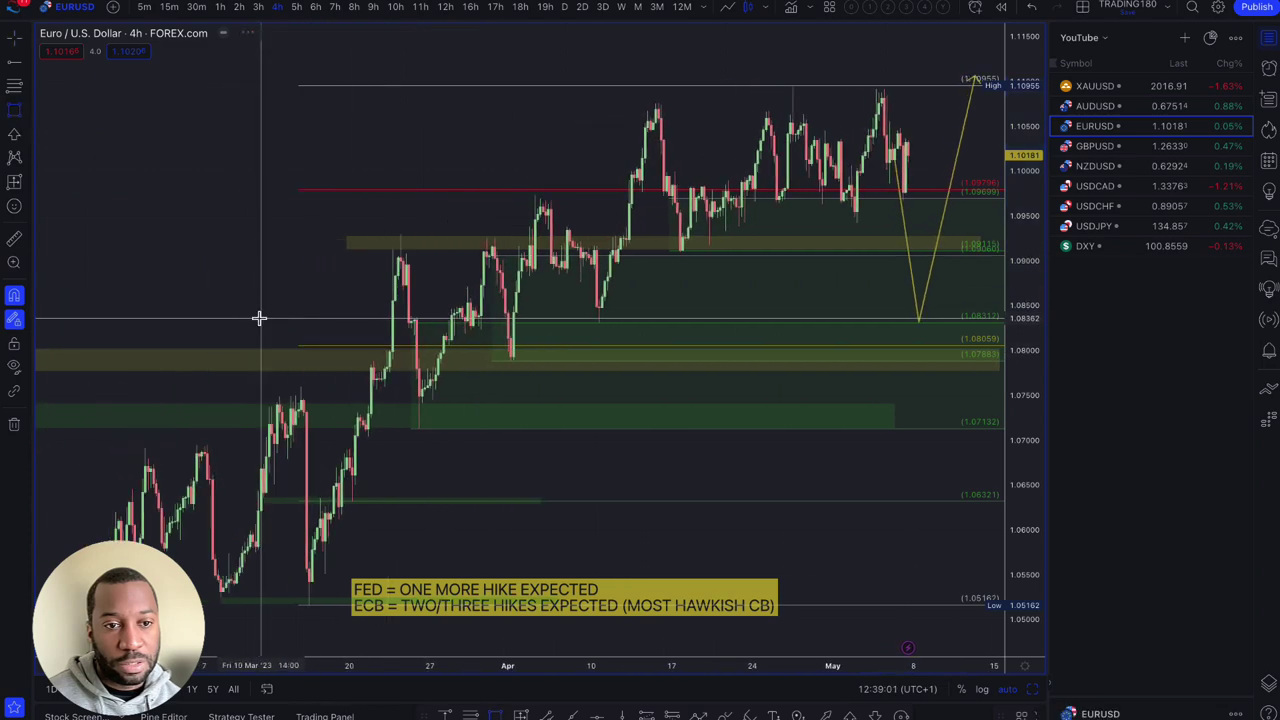
pyautogui.scroll(-3, 404, 298)
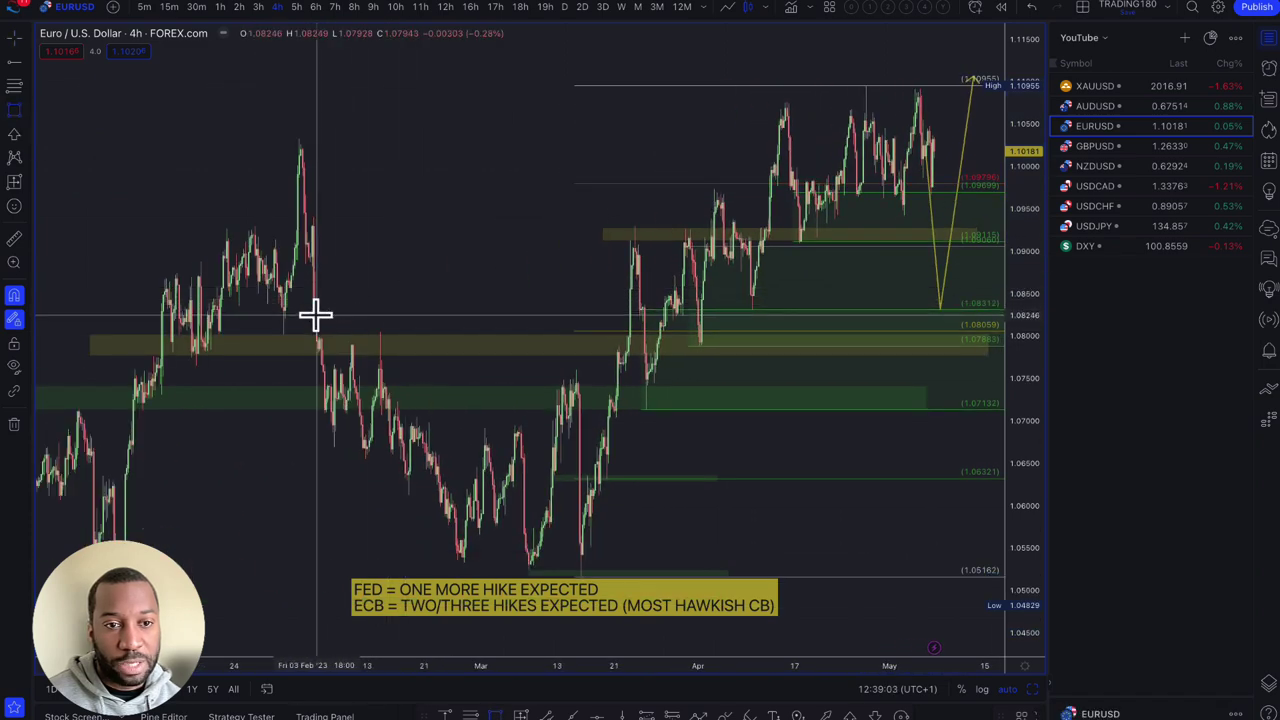
pyautogui.moveTo(238, 306); pyautogui.dragTo(990, 316)
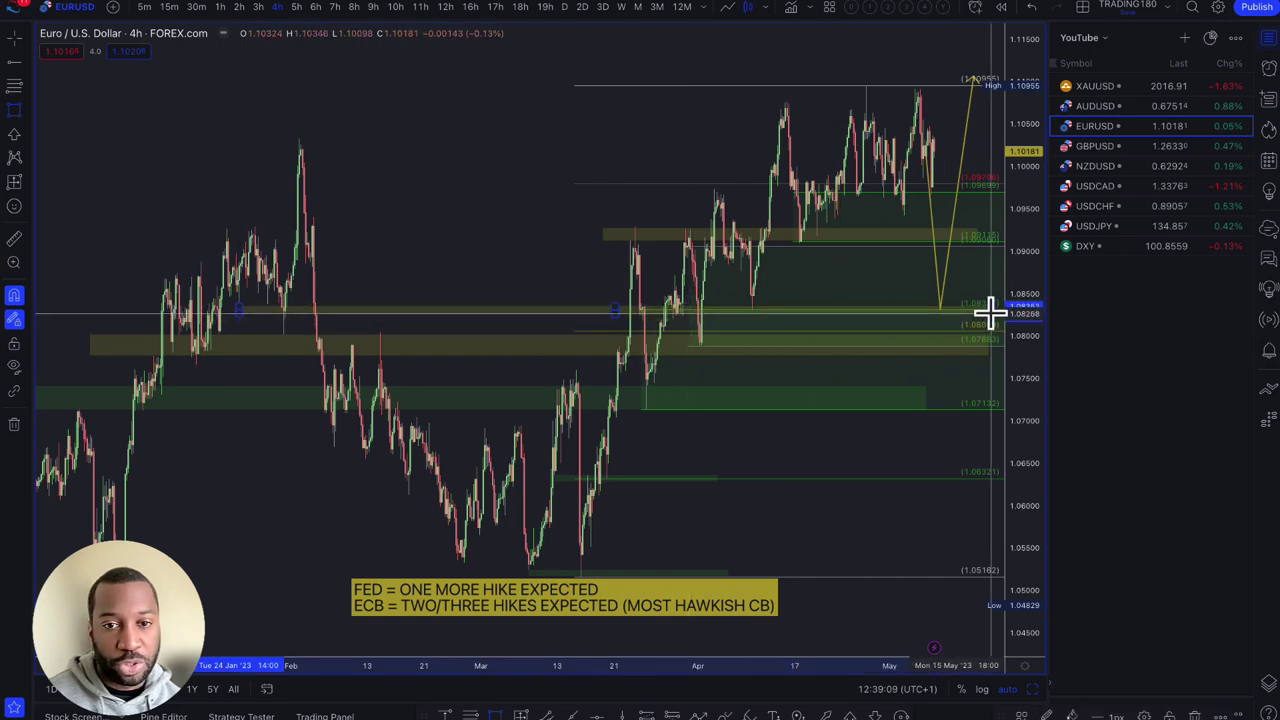
pyautogui.scroll(3, 840, 334)
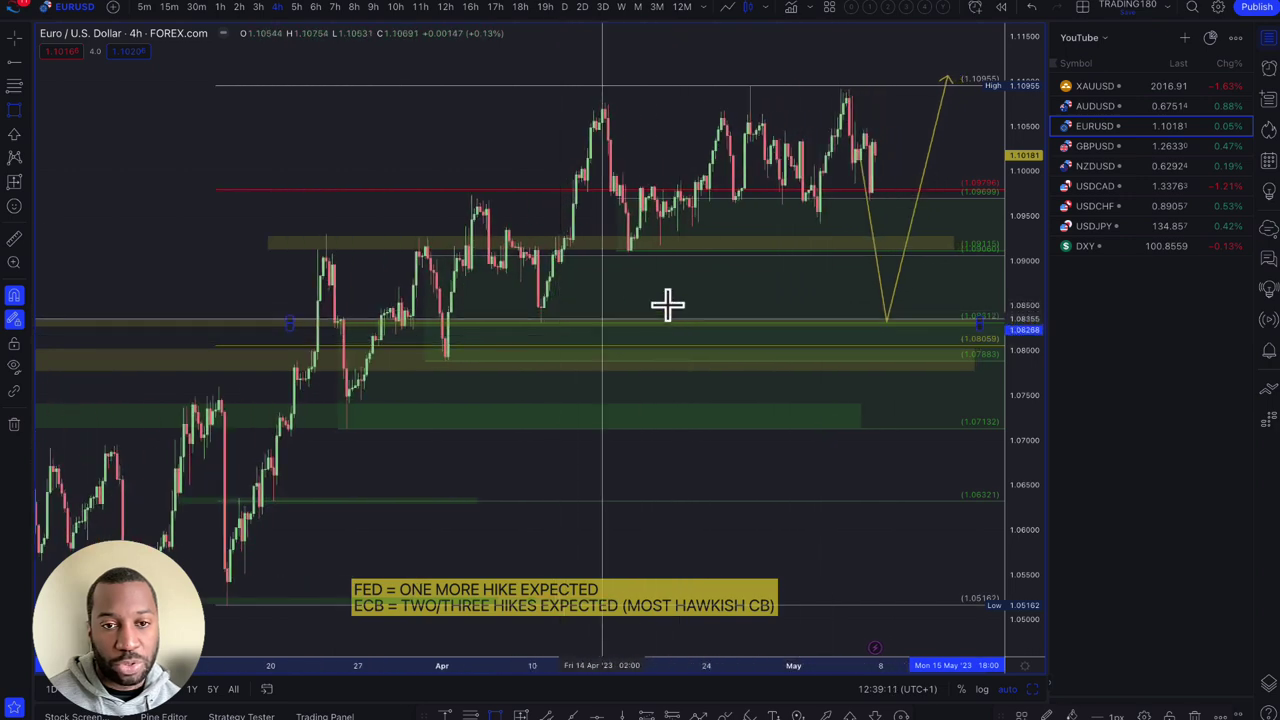
pyautogui.scroll(4, 667, 305)
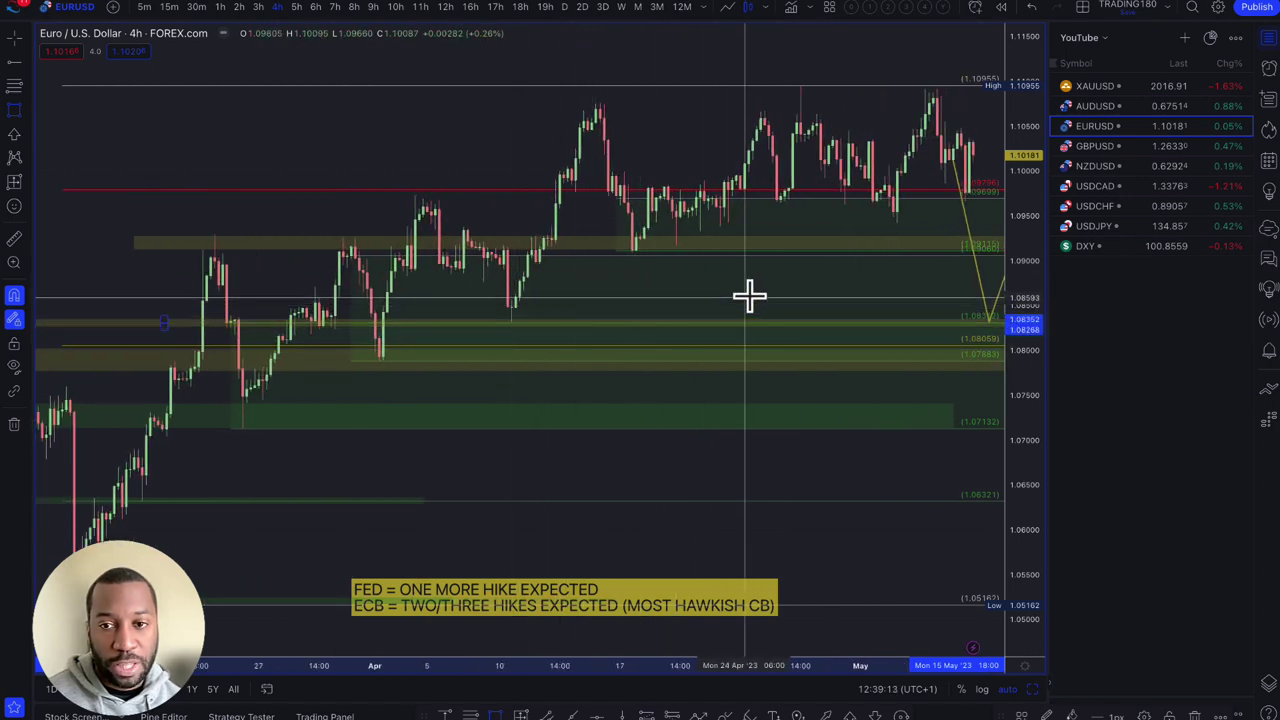
pyautogui.scroll(-3, 872, 325)
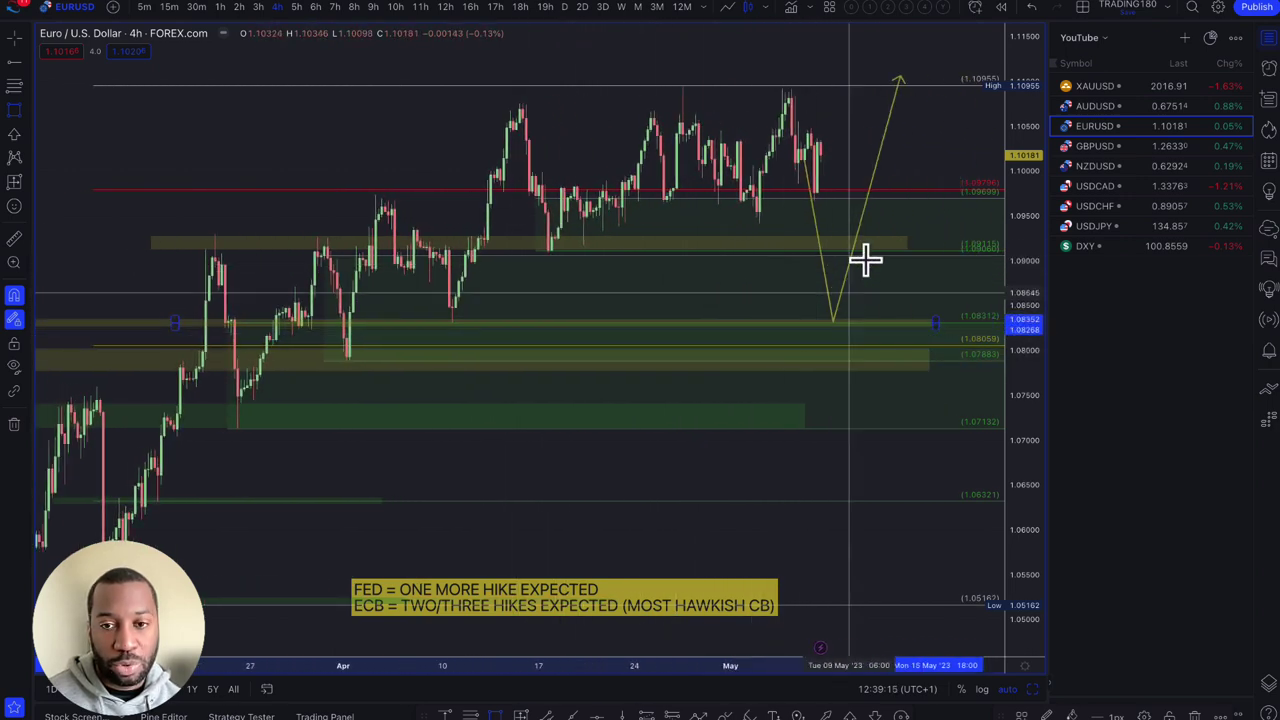
pyautogui.click(822, 245)
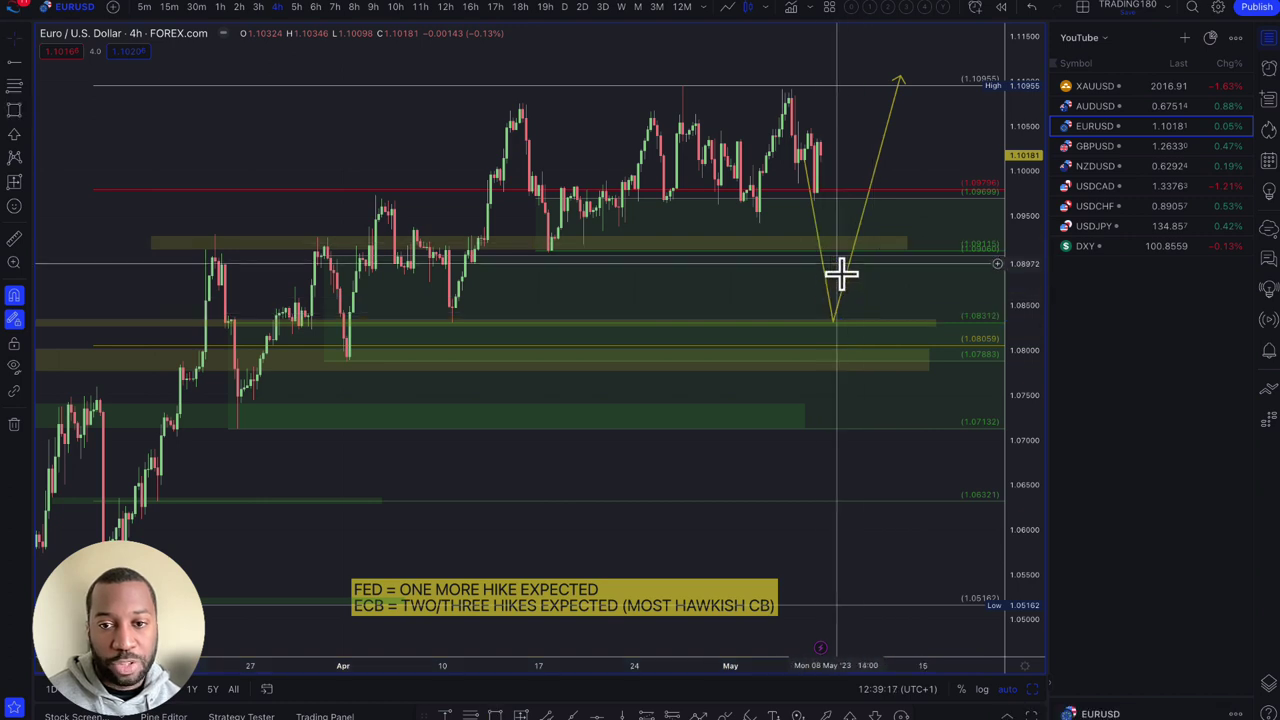
# Raise the EURUSD projection path's low to about 1.088 and extend its end up to about 1.15
pyautogui.moveTo(831, 322); pyautogui.dragTo(843, 277)
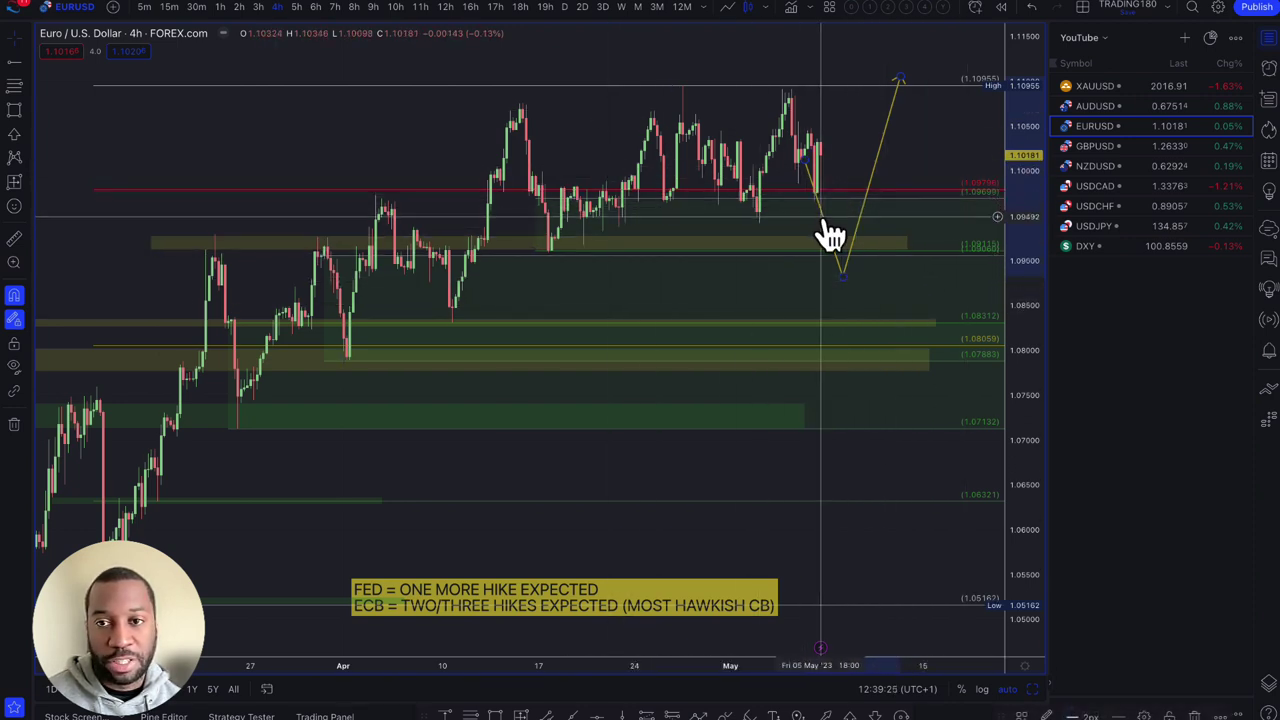
pyautogui.moveTo(1020, 94); pyautogui.dragTo(1006, 420)
pyautogui.moveTo(966, 151); pyautogui.dragTo(817, 240)
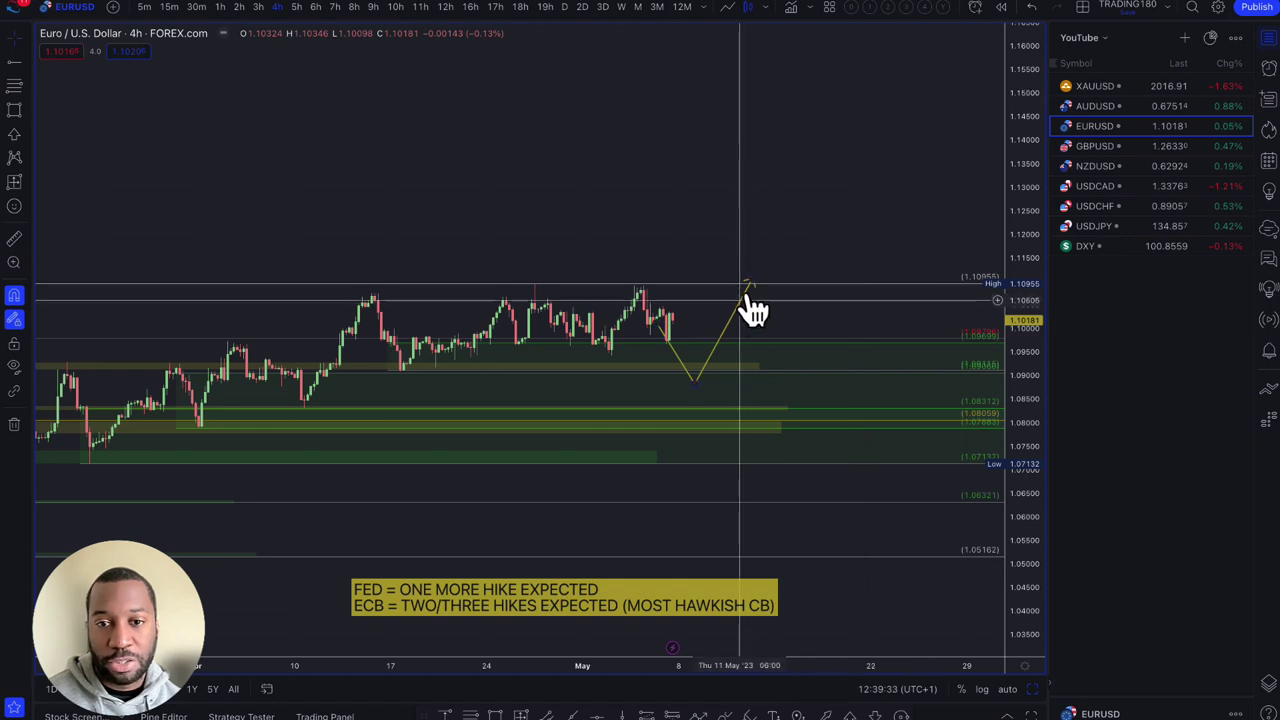
pyautogui.moveTo(751, 285)
pyautogui.mouseDown()
pyautogui.moveTo(786, 240)
pyautogui.moveTo(848, 93)
pyautogui.mouseUp()
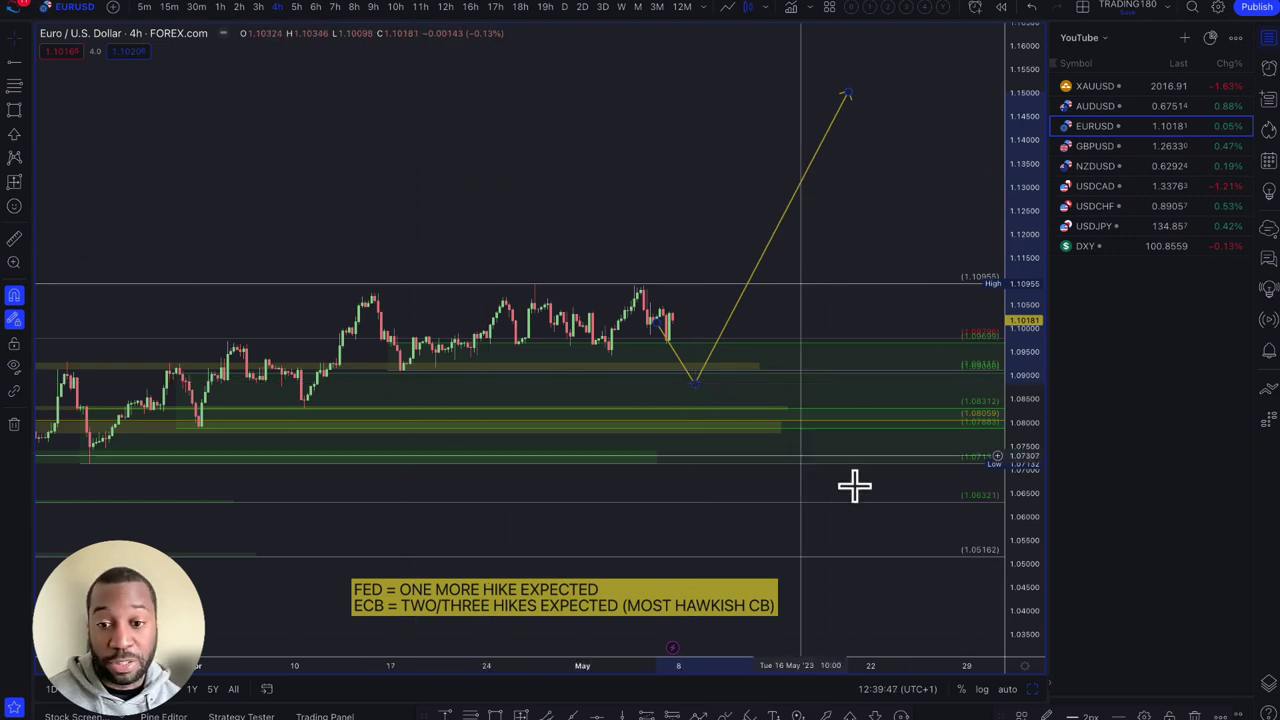
# Turn on automatic price scaling and raise the EURUSD projection path's low to about 1.092, inside the yellow zone
pyautogui.click(1008, 689)
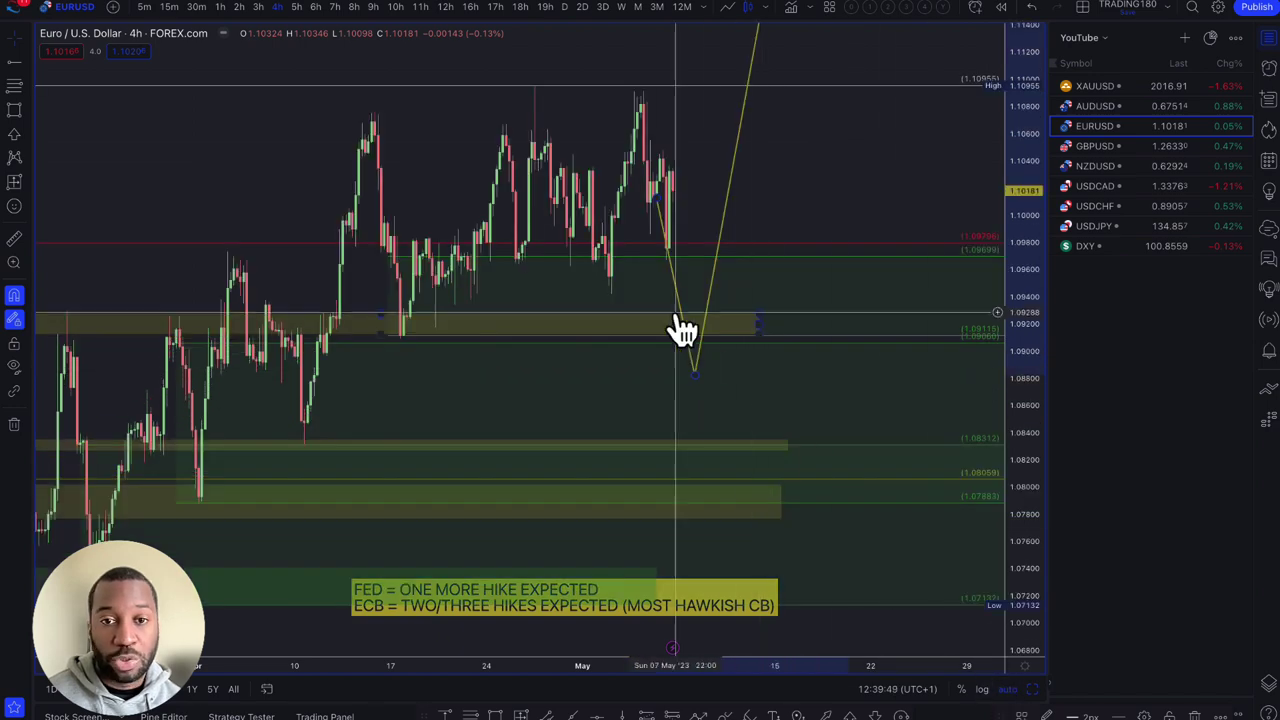
pyautogui.scroll(-3, 680, 329)
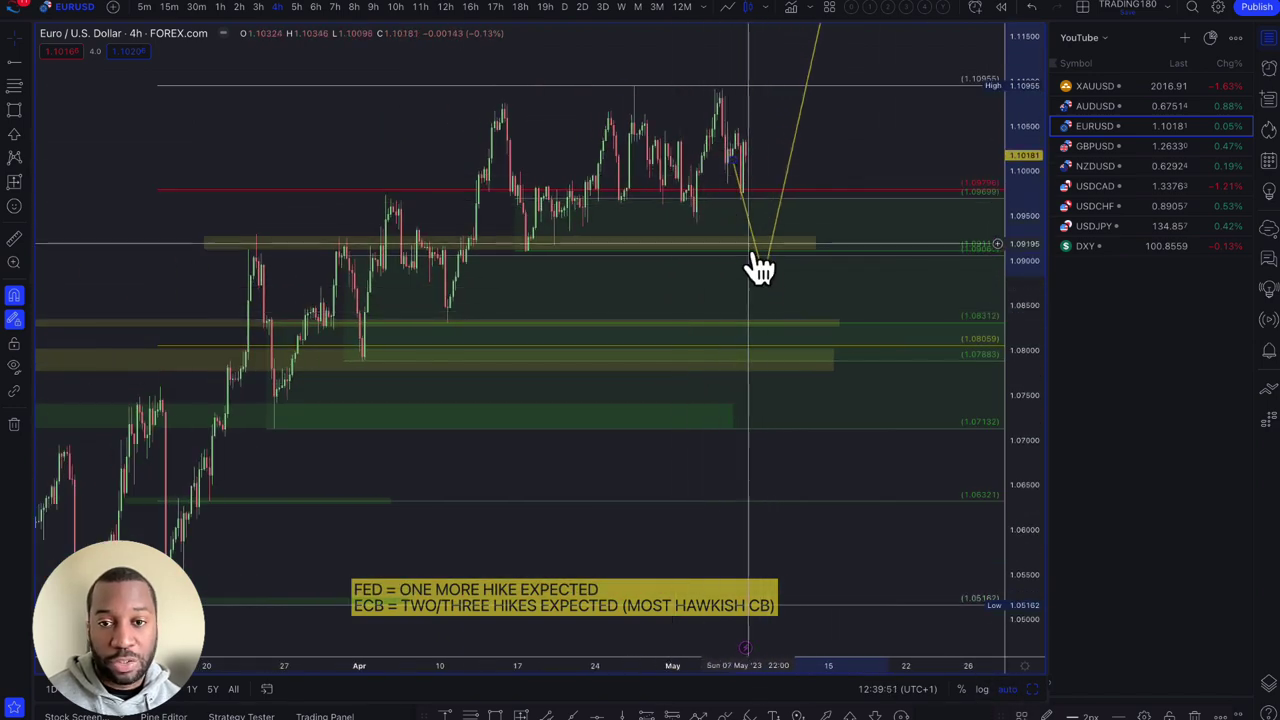
pyautogui.moveTo(762, 275); pyautogui.dragTo(769, 242)
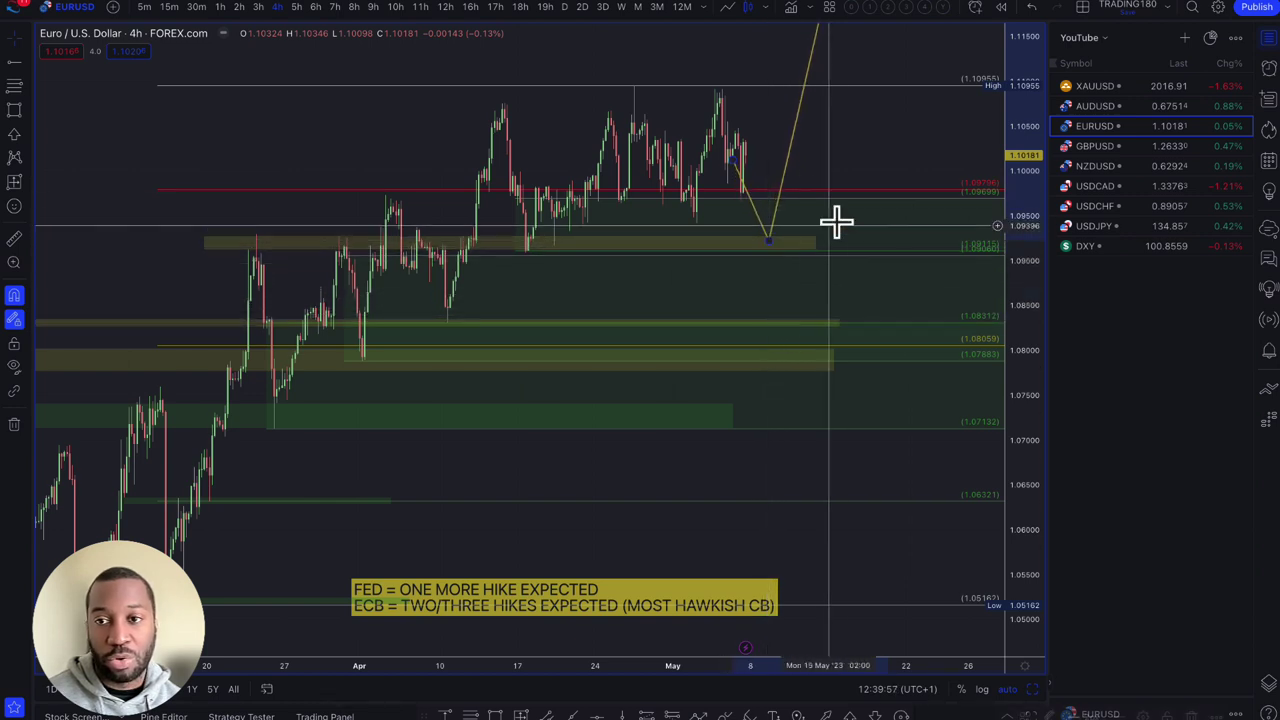
# Show the AUDUSD chart on the daily timeframe, framed around the price action since late January
pyautogui.click(1093, 112)
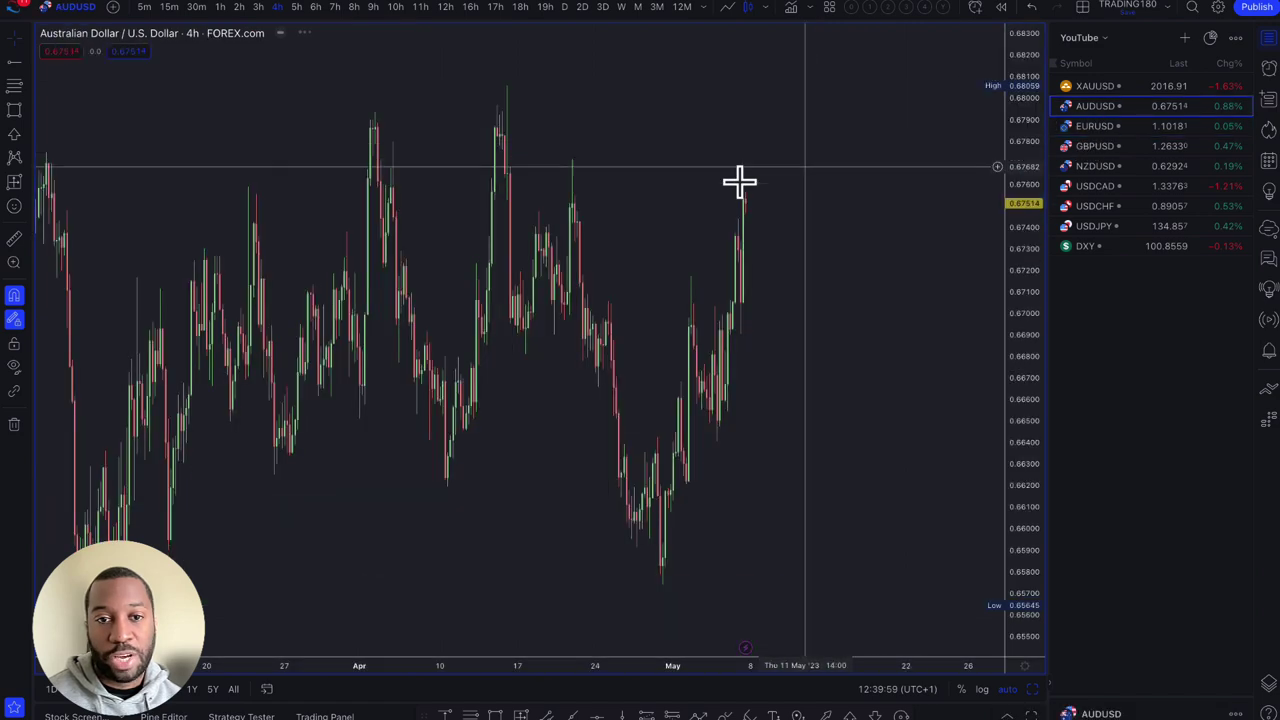
pyautogui.scroll(-6, 777, 260)
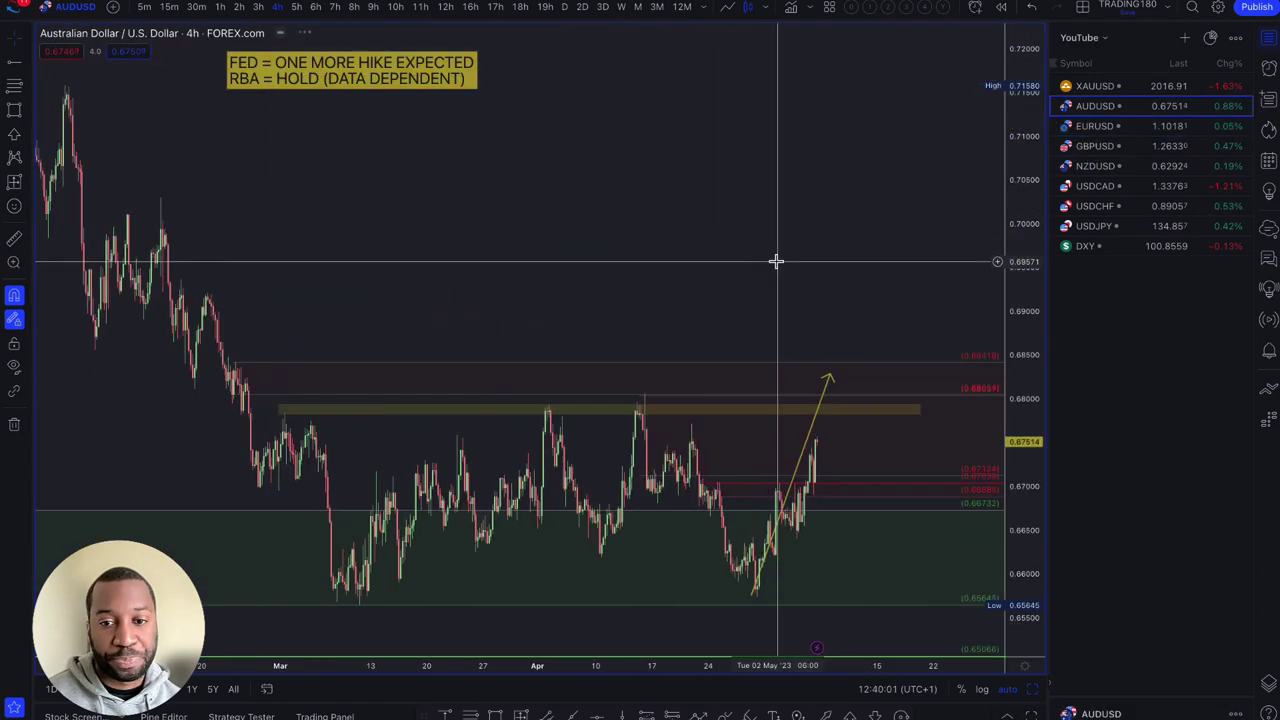
pyautogui.click(564, 8)
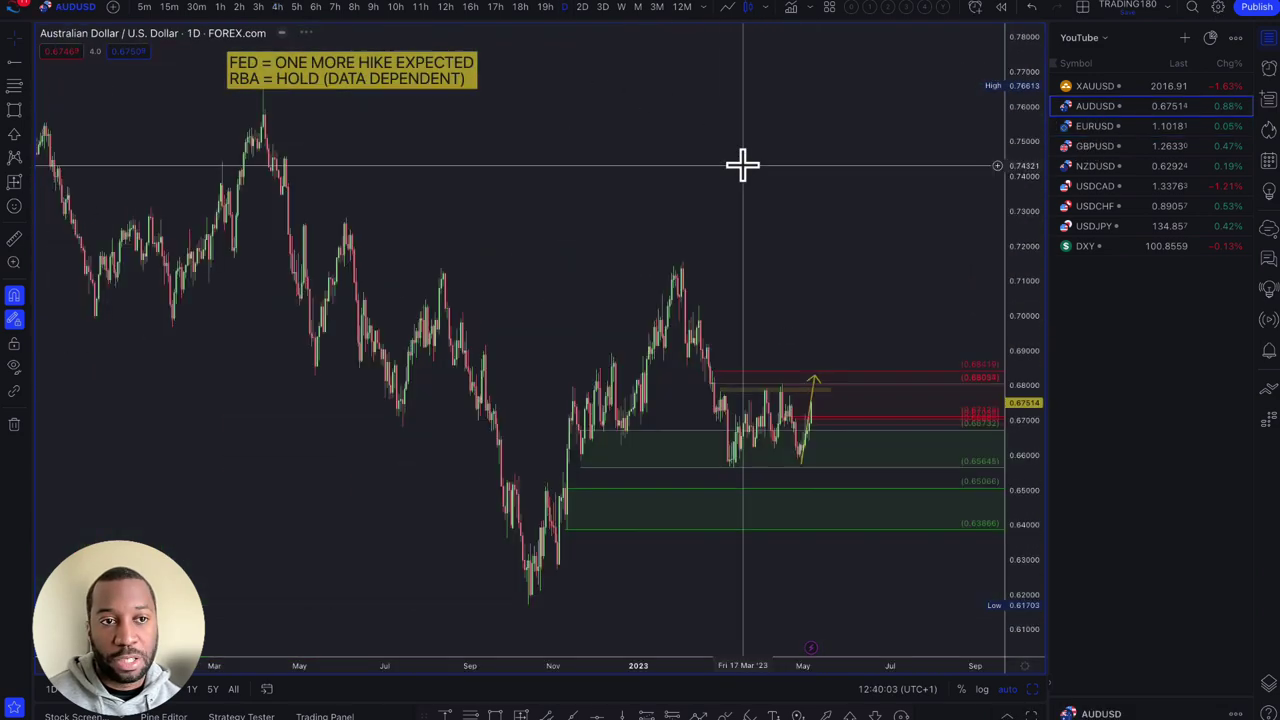
pyautogui.scroll(5, 743, 163)
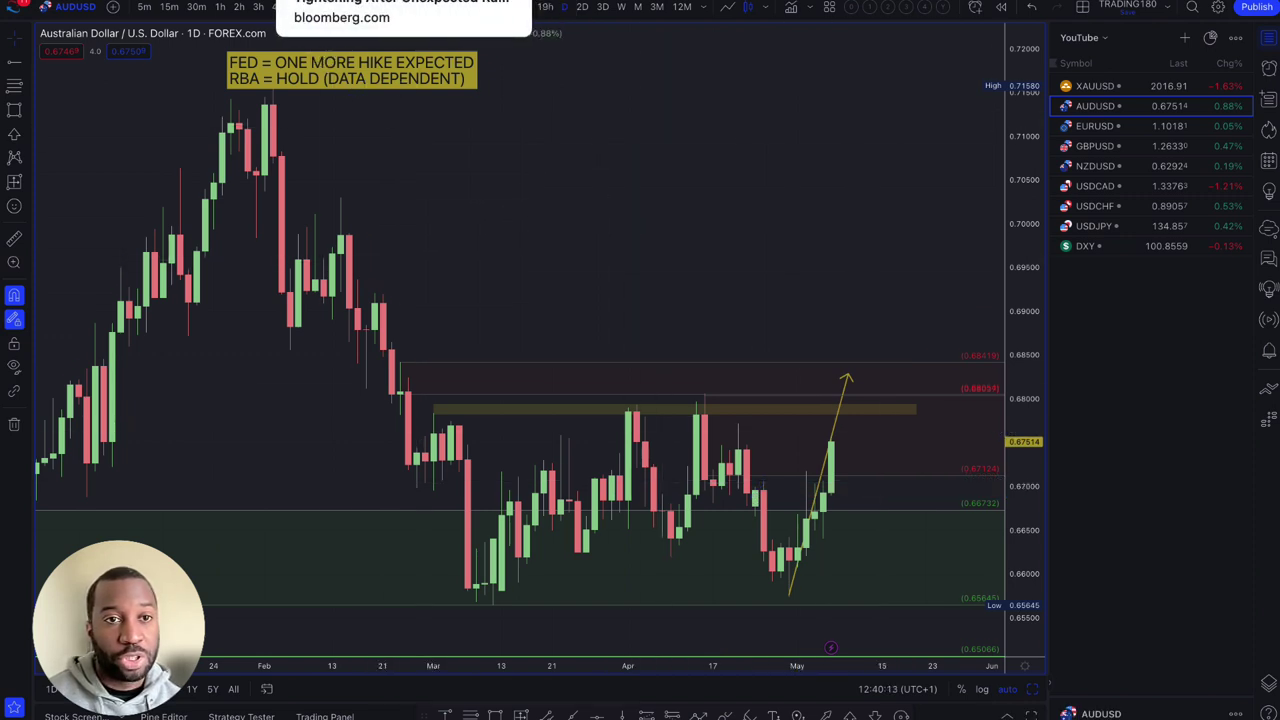
# Read the headline and summary points of the Bloomberg article on Australia's rate hike, and return to the AUDUSD chart
pyautogui.click(400, 18)
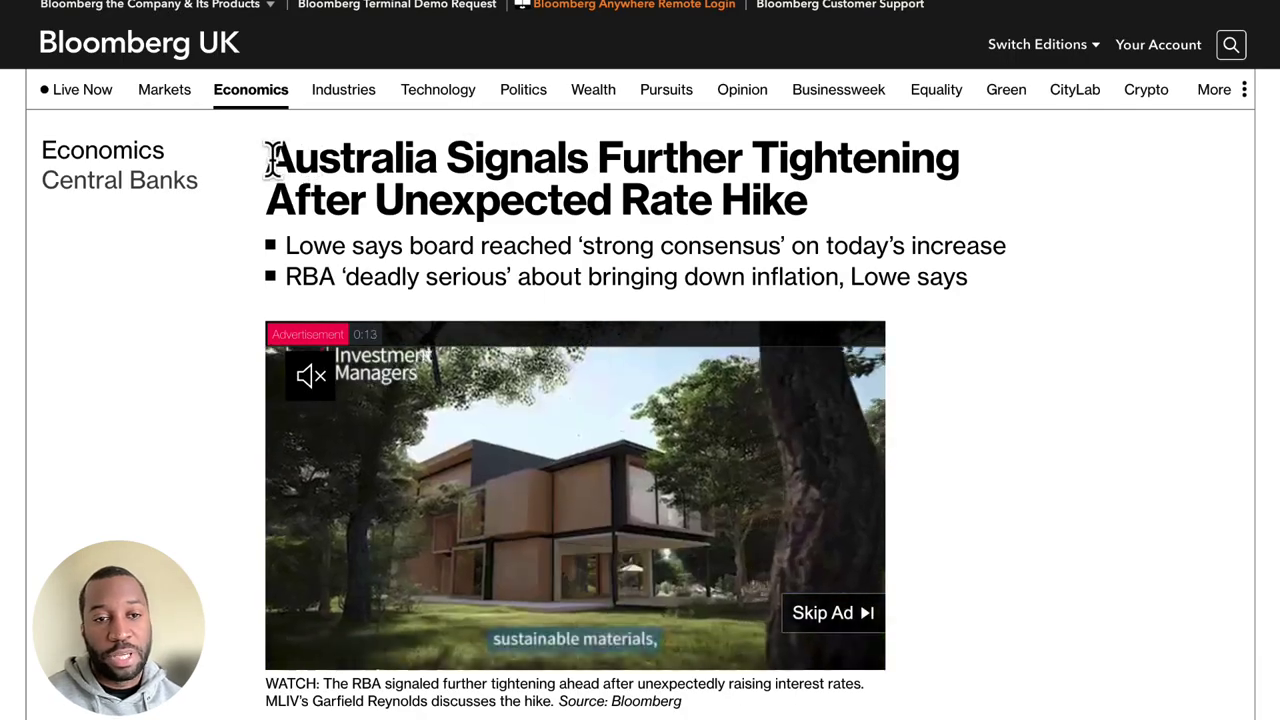
pyautogui.moveTo(270, 160); pyautogui.dragTo(972, 284)
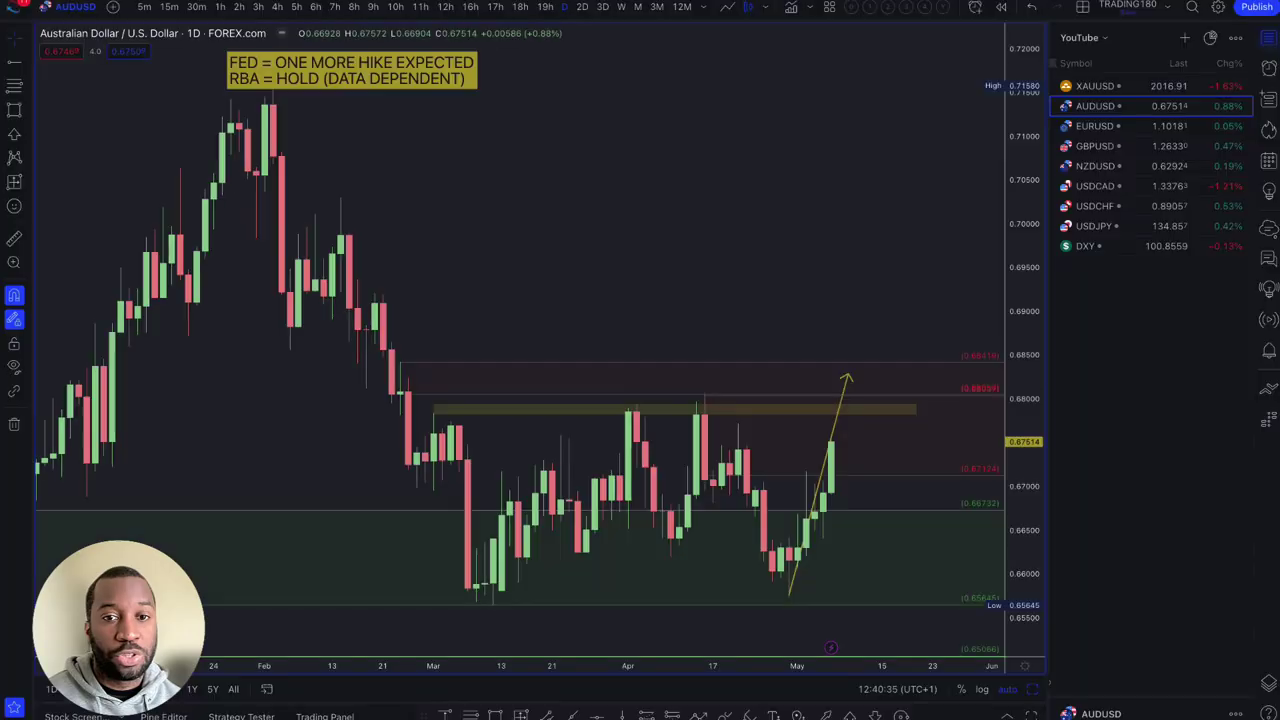
pyautogui.click(200, 2)
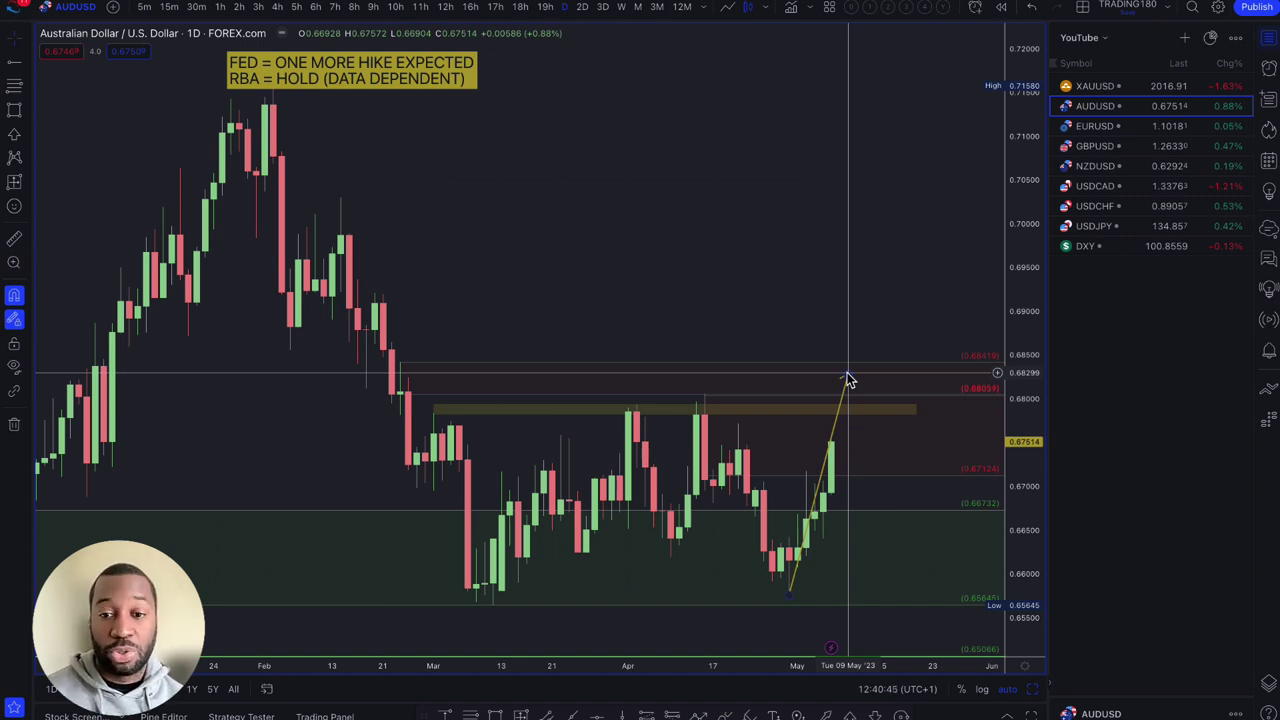
# Replace AUDUSD's upward arrow with a Path from the latest candle's high down to about 0.657 and up to about 0.677 on 19 May
pyautogui.moveTo(848, 380); pyautogui.dragTo(872, 513)
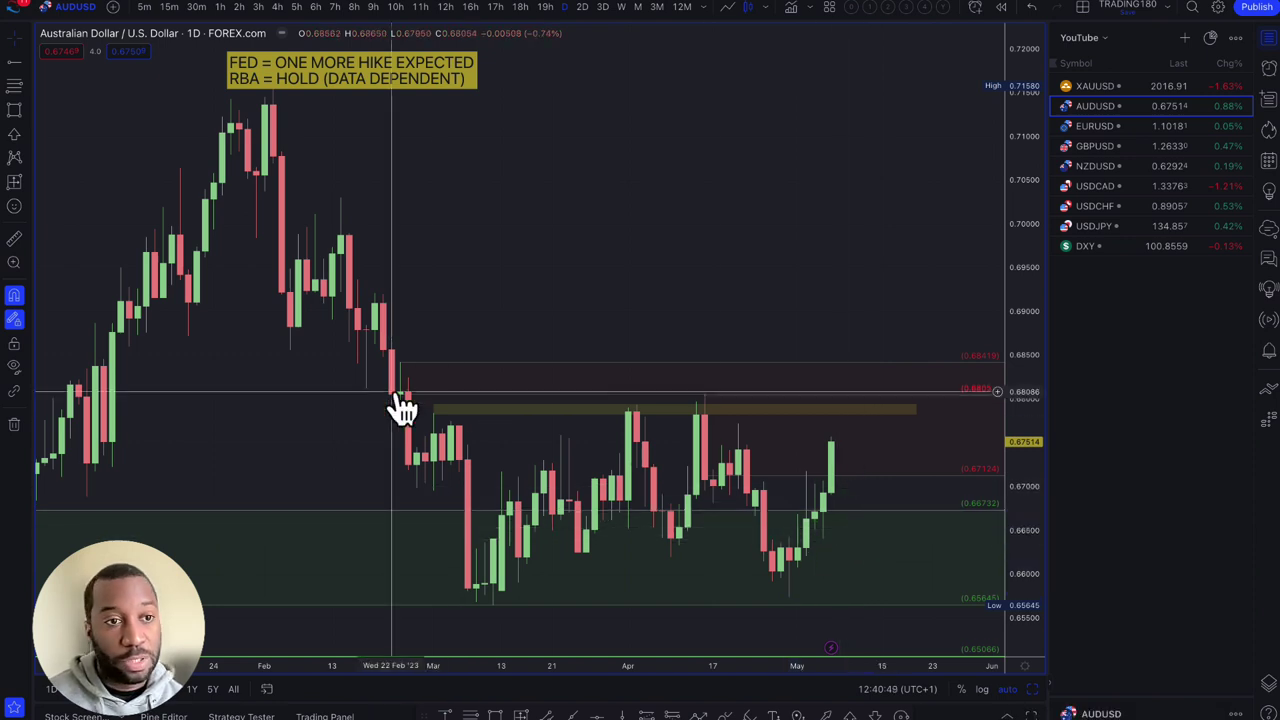
pyautogui.click(27, 112)
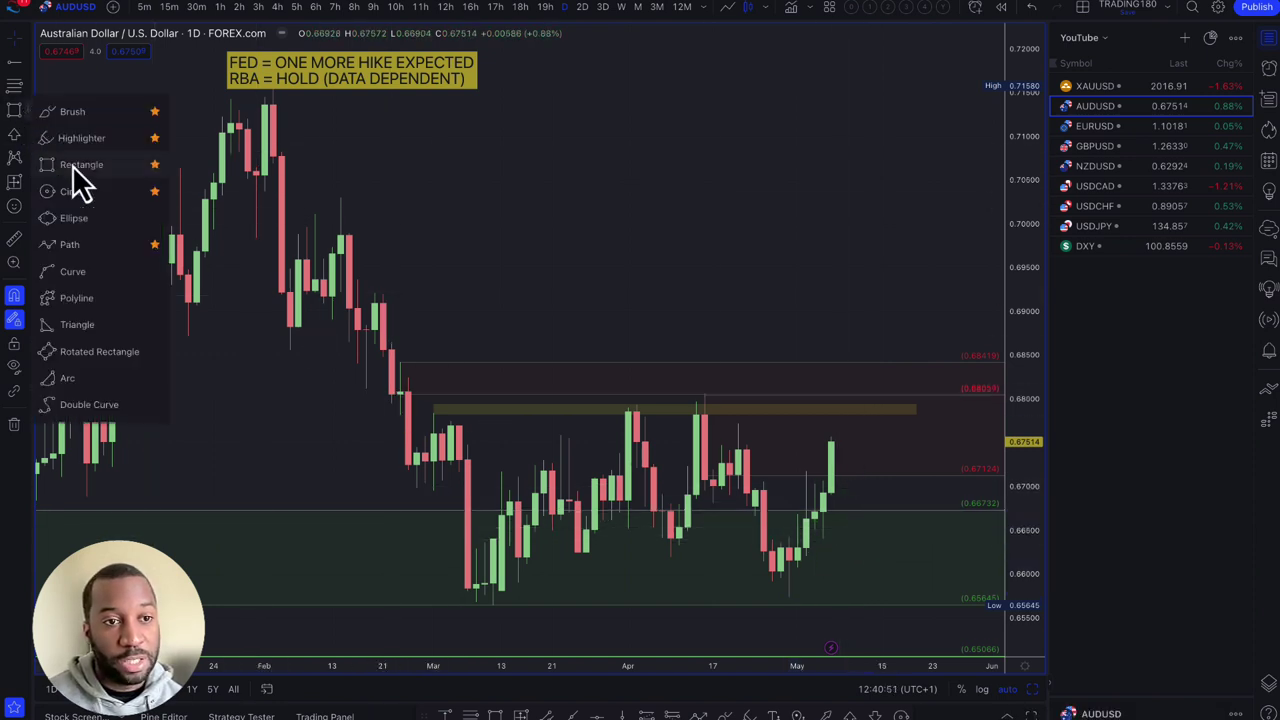
pyautogui.click(70, 245)
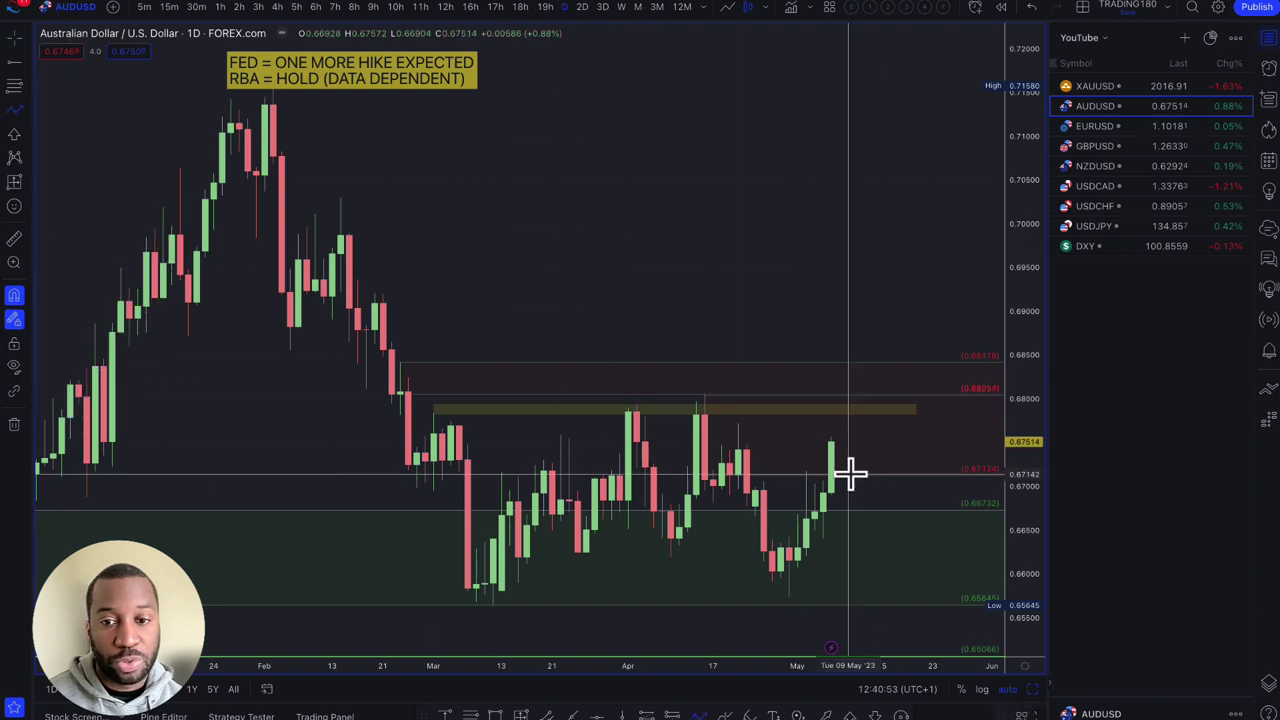
pyautogui.click(831, 444)
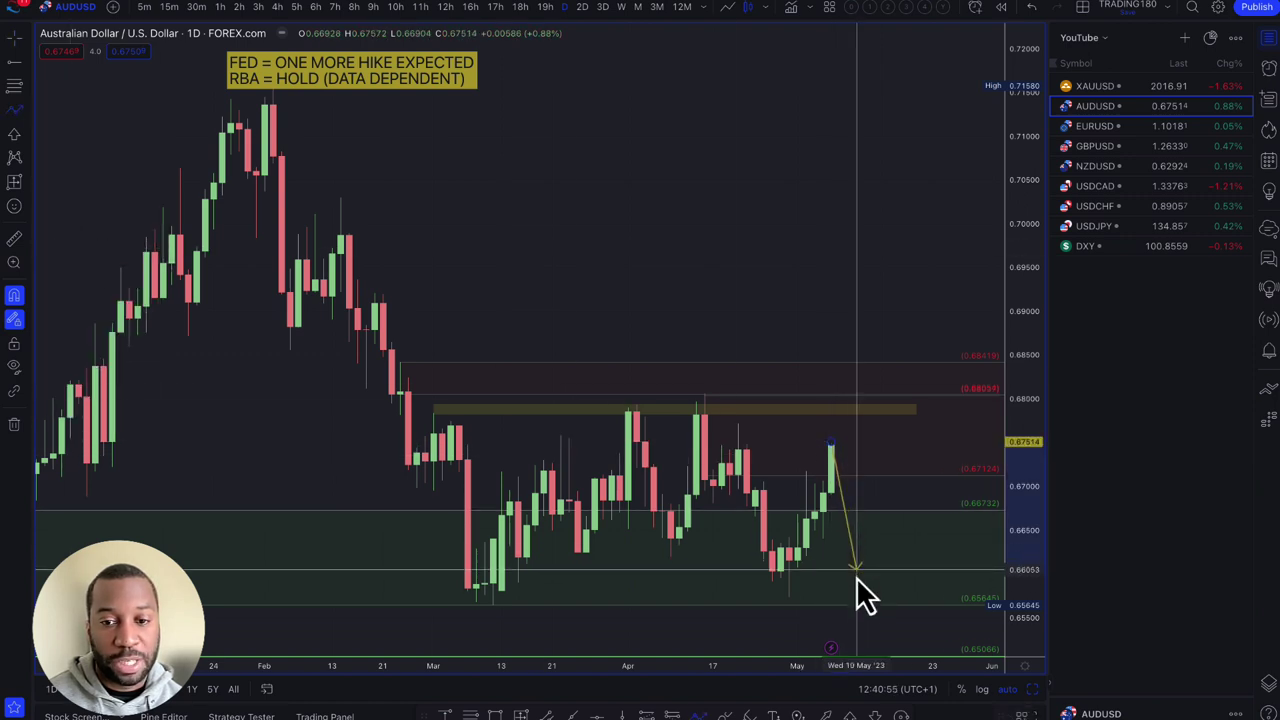
pyautogui.scroll(-3, 860, 591)
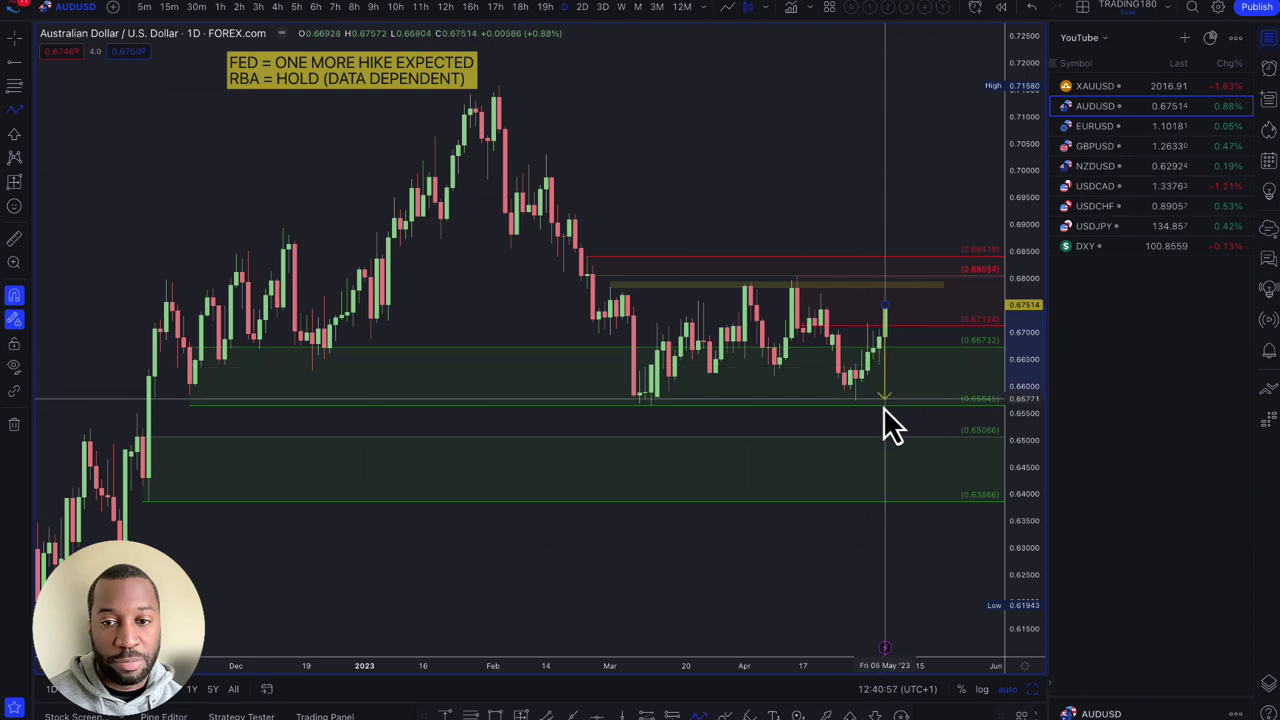
pyautogui.click(890, 457)
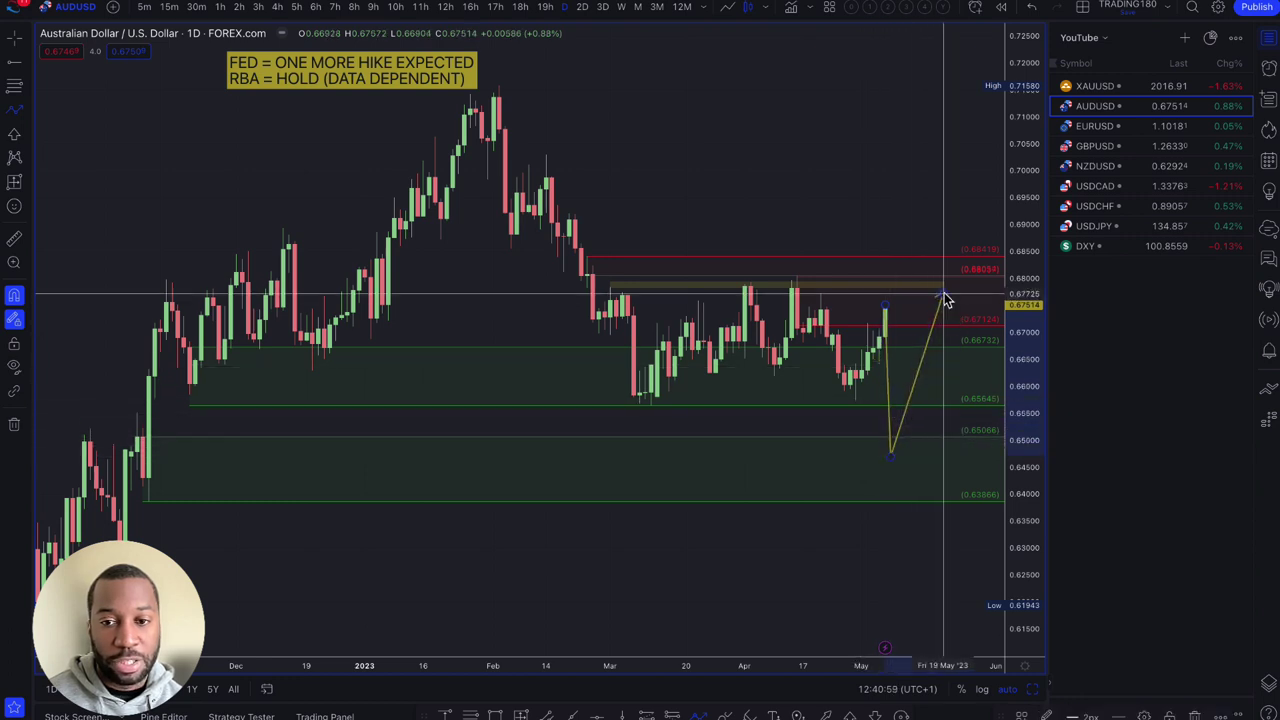
pyautogui.doubleClick(944, 295)
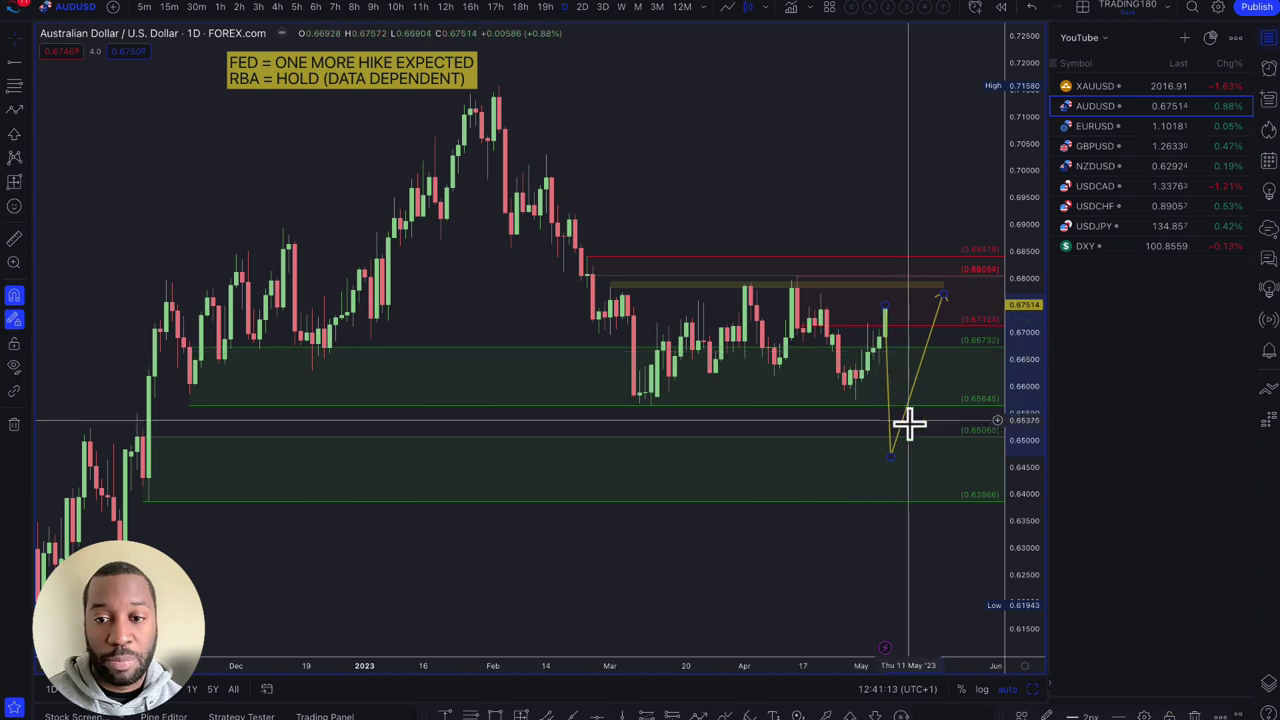
pyautogui.moveTo(884, 458); pyautogui.dragTo(910, 410)
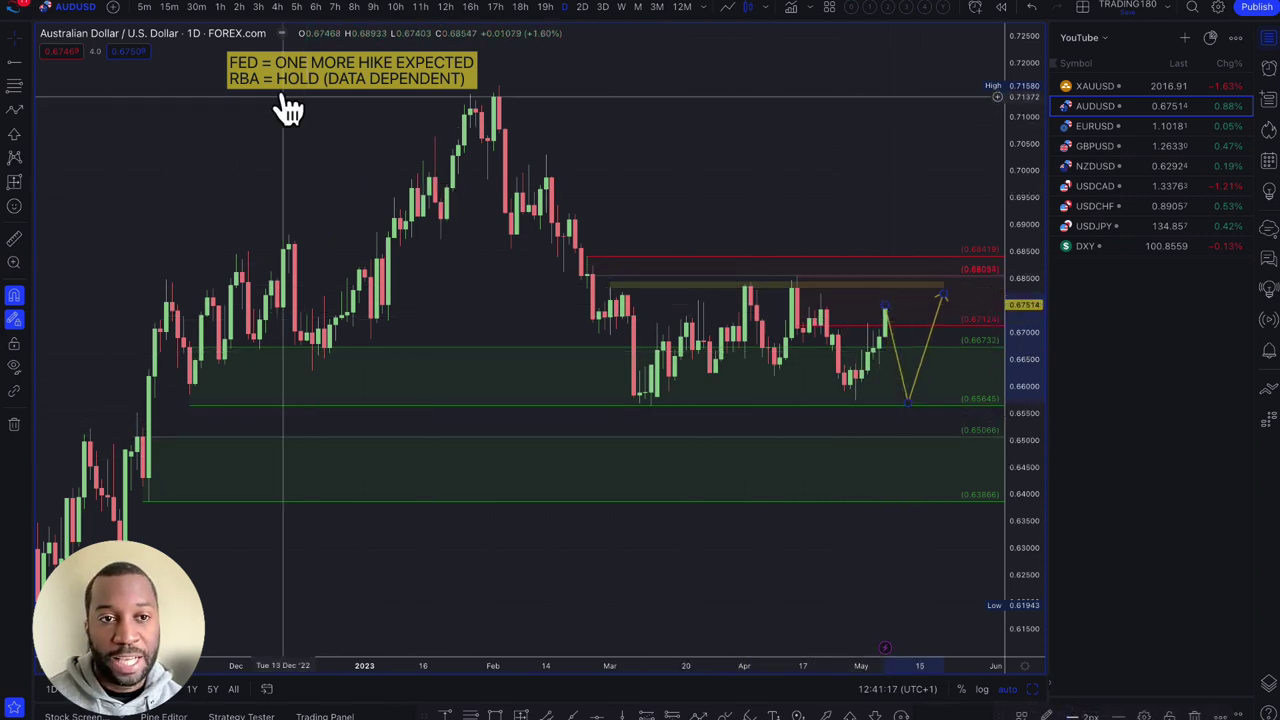
# Change the AUDUSD central bank note to "FED = HOLD" and "RBA = HIKE (DATA DEPENDENT)" on separate lines
pyautogui.doubleClick(343, 88)
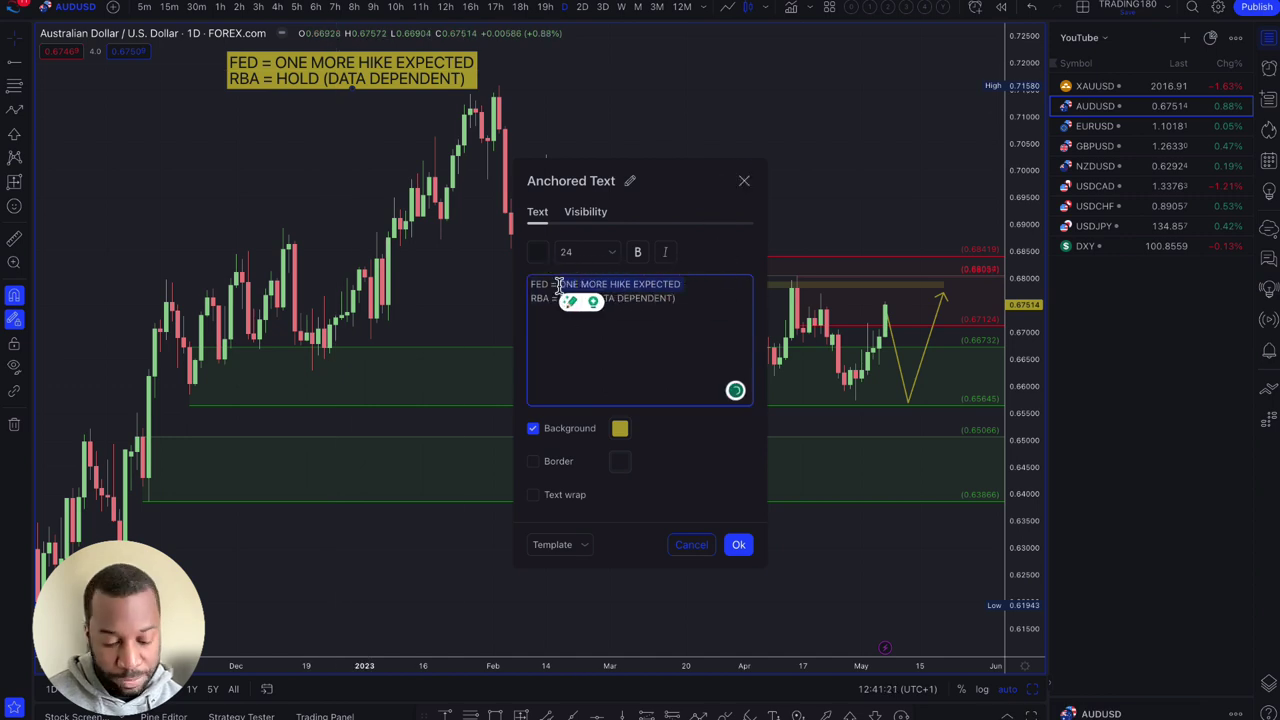
pyautogui.write('HO')
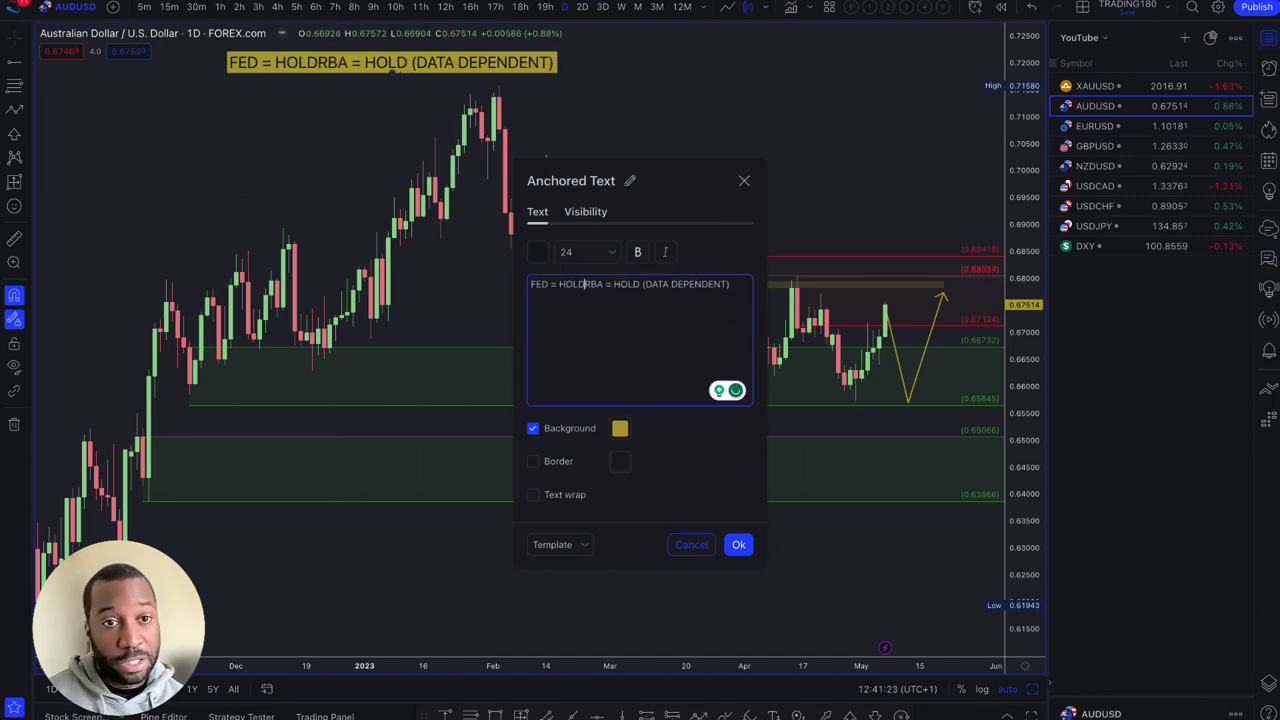
pyautogui.write('LD')
pyautogui.press('Return')
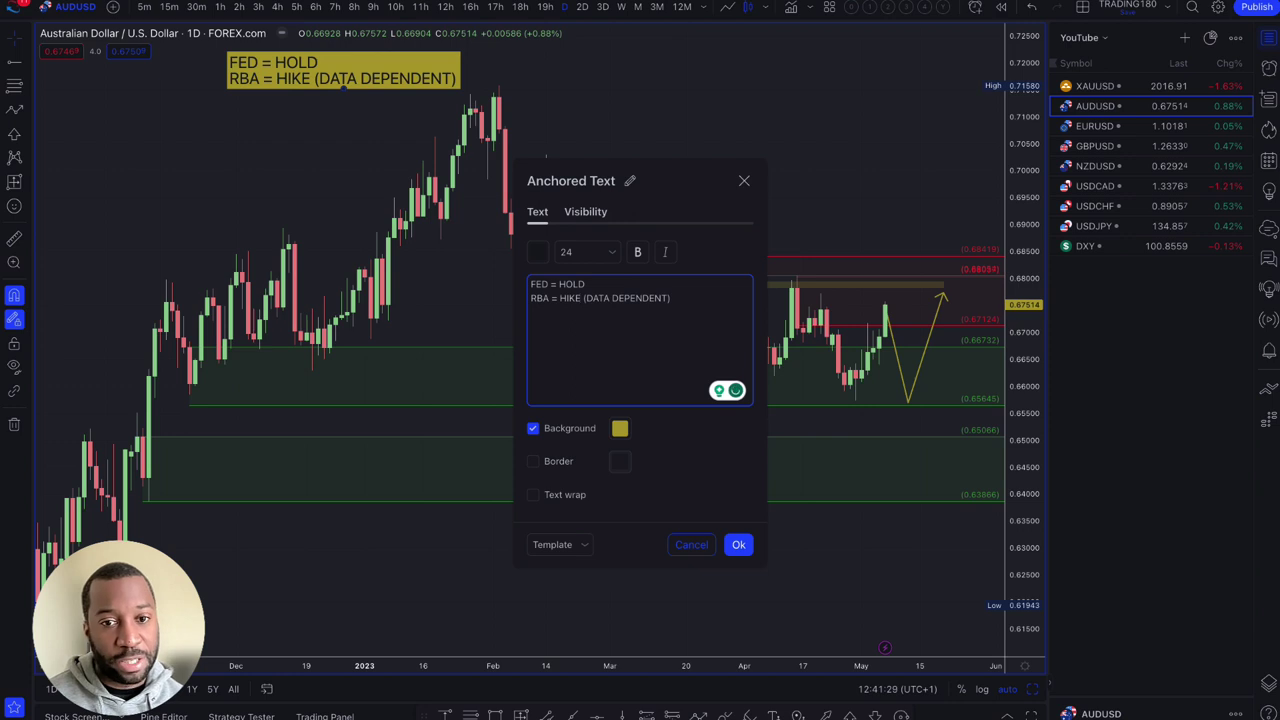
pyautogui.click(737, 546)
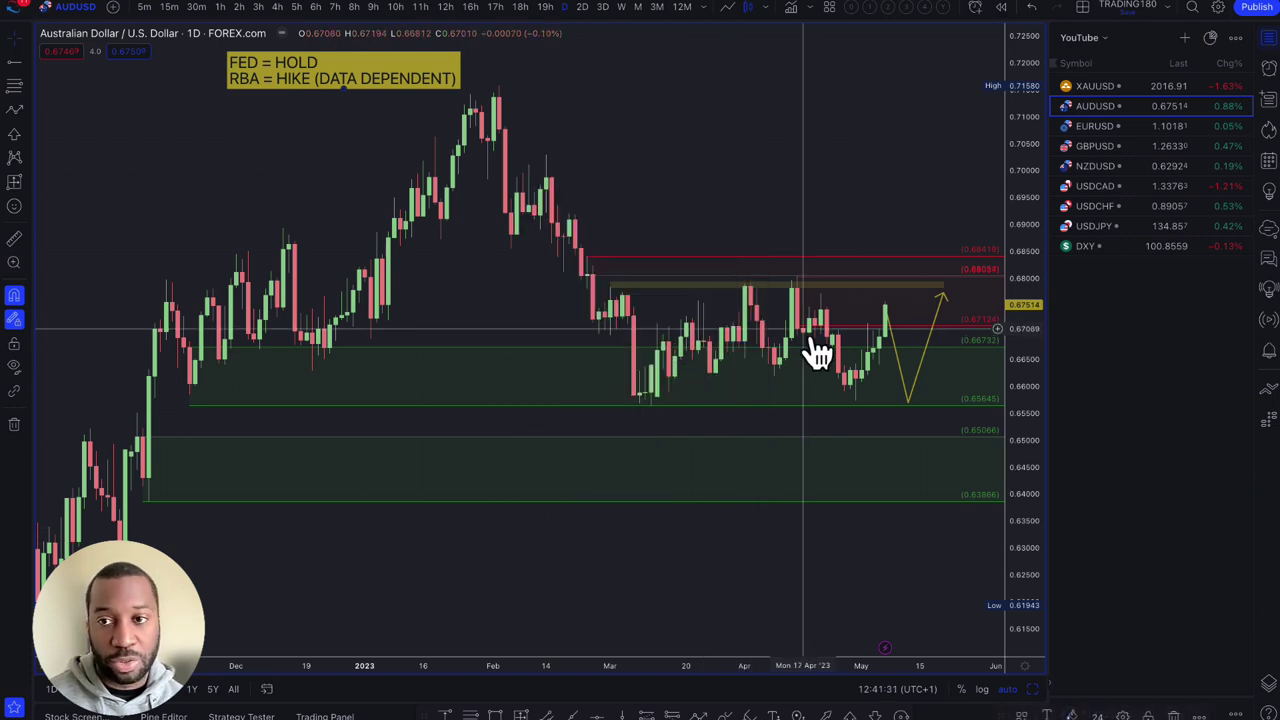
# Change the EURUSD central bank note to "FED = HOLD" and "ECB = TWO EXPECTED (MOST HAWKISH CB)" on separate lines
pyautogui.click(1104, 130)
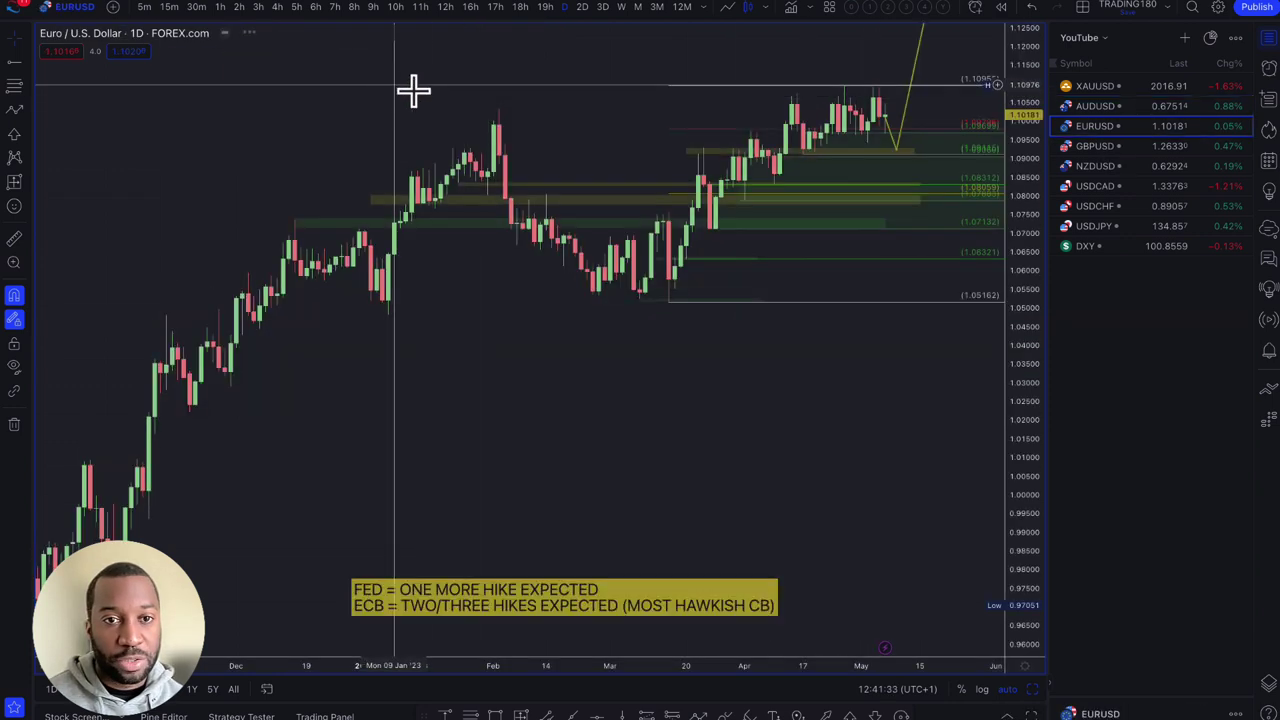
pyautogui.doubleClick(509, 606)
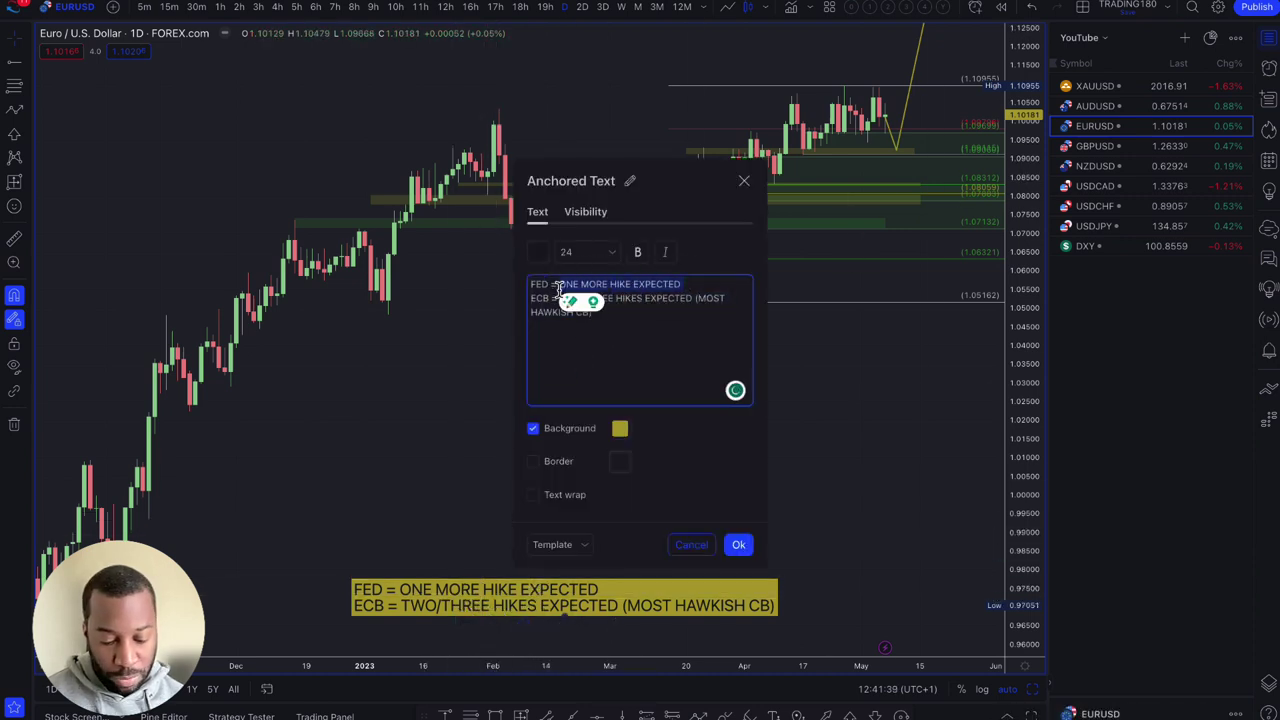
pyautogui.write('HOLDECB')
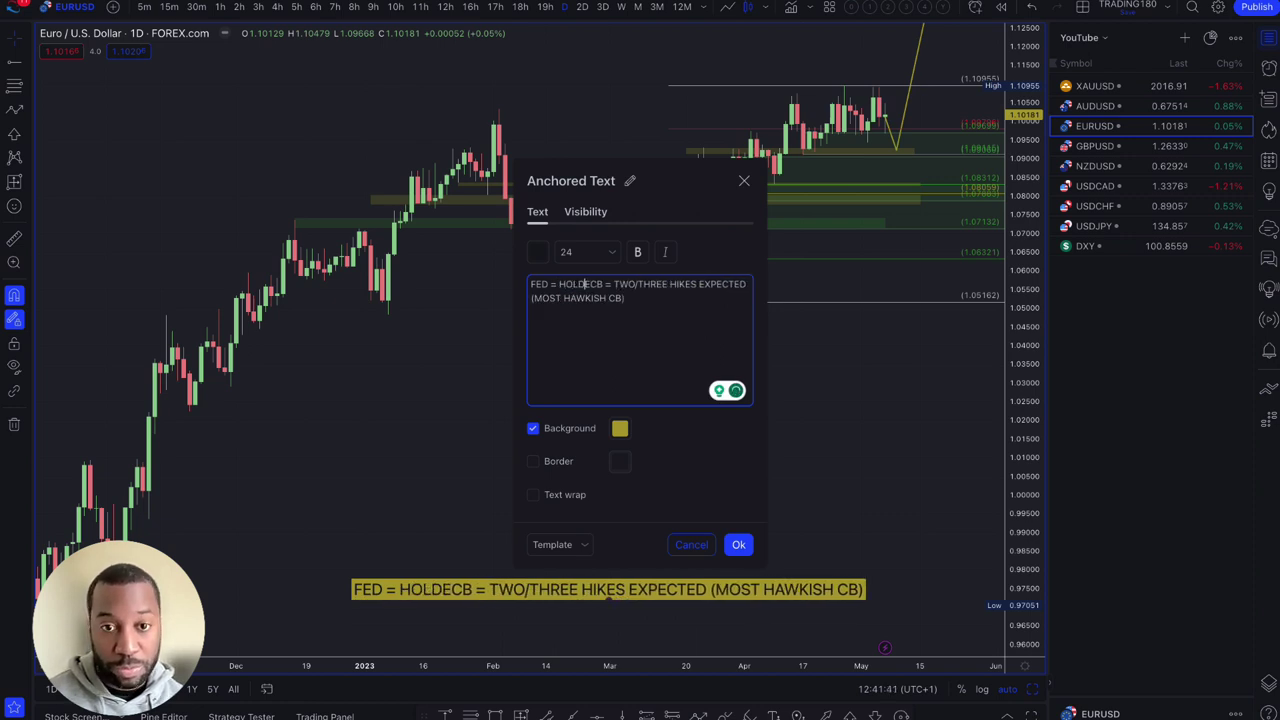
pyautogui.press('Return')
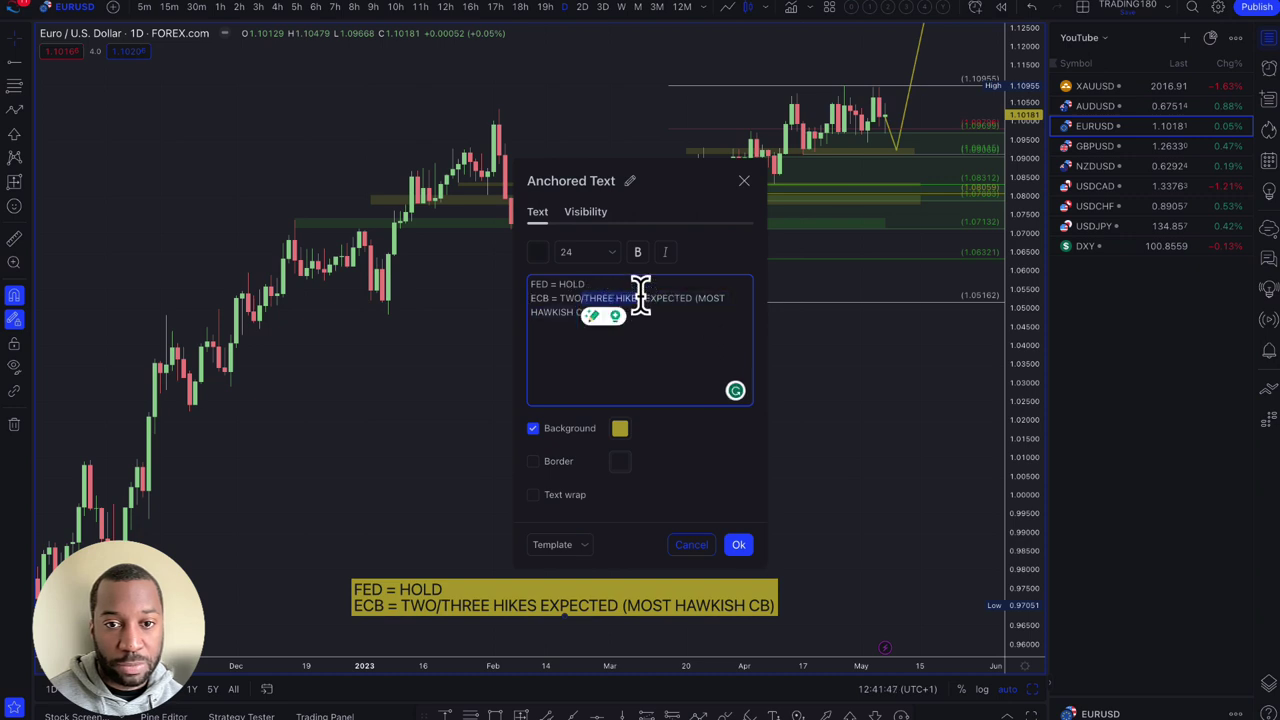
pyautogui.press('BackSpace')
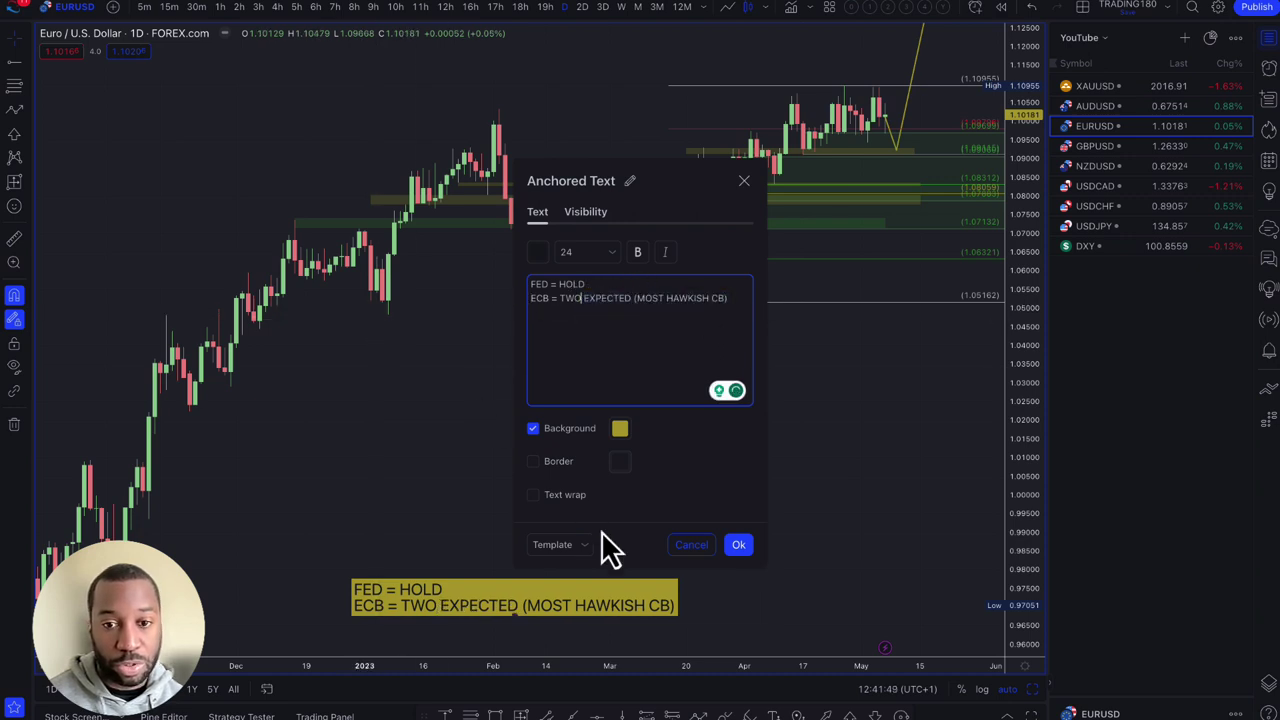
pyautogui.click(738, 546)
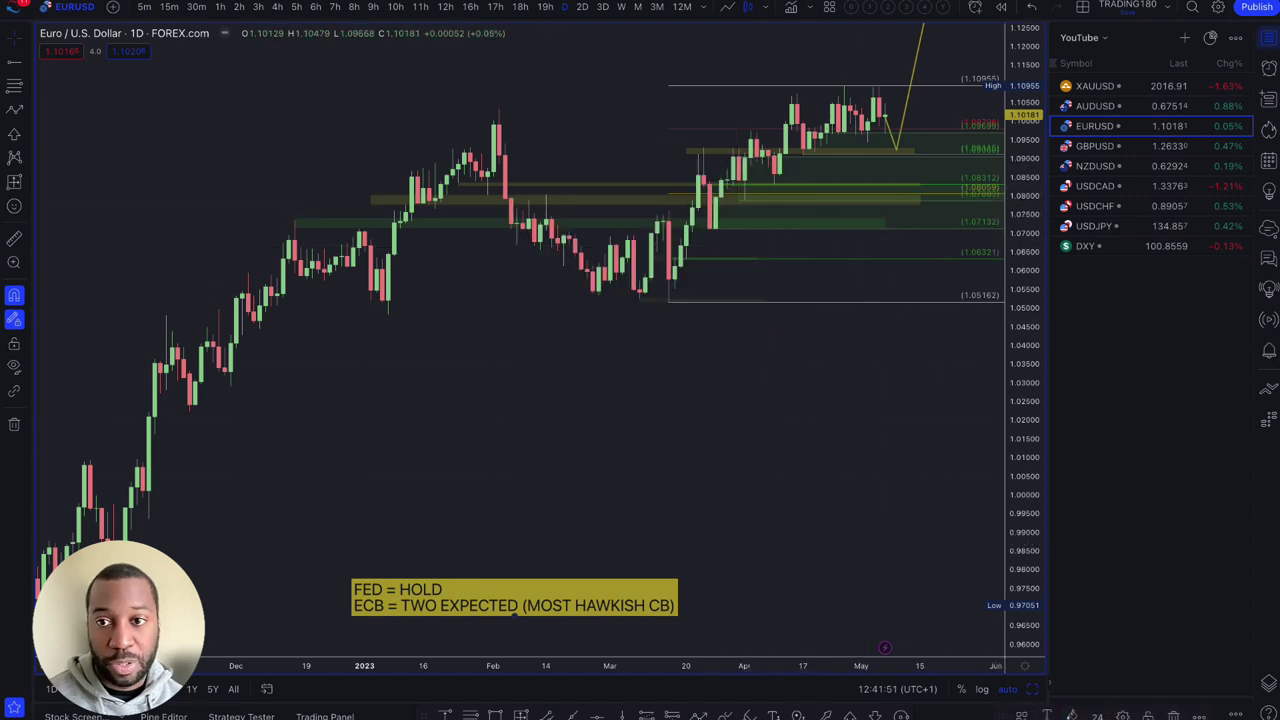
# Return to the AUDUSD daily chart and examine its projection path between the green demand zone and the yellow zone
pyautogui.click(1104, 110)
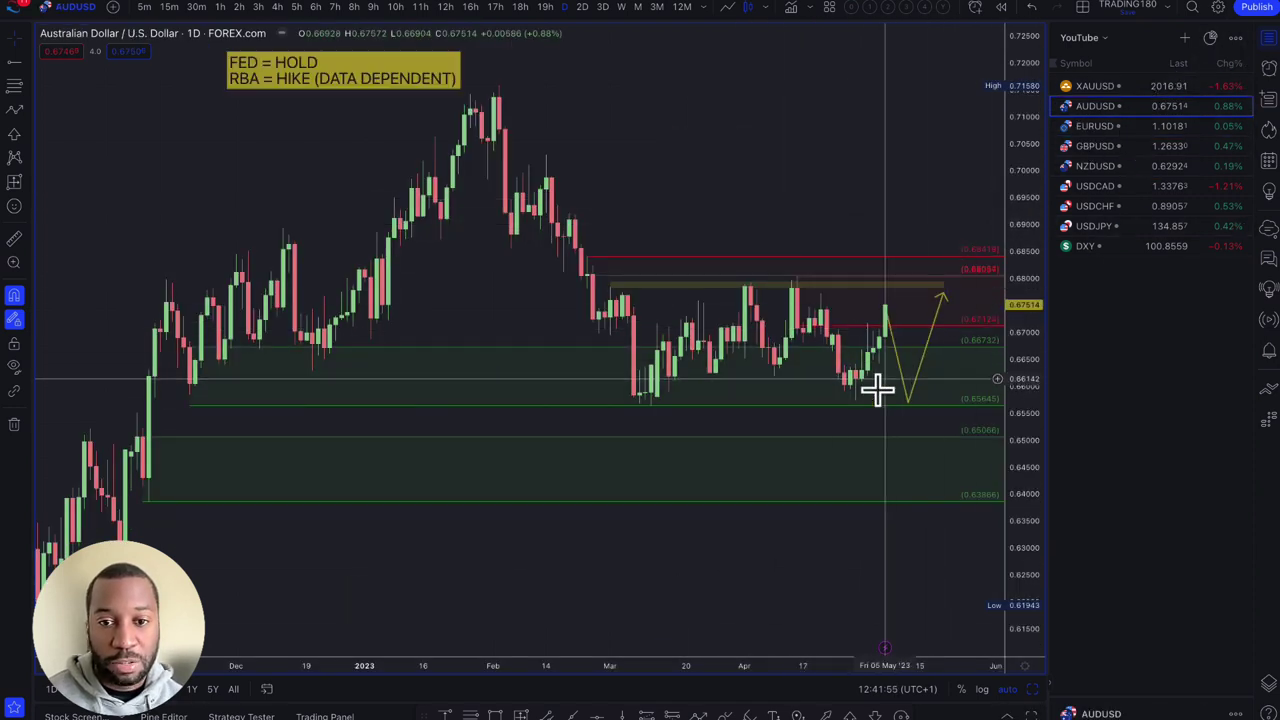
pyautogui.scroll(3, 840, 395)
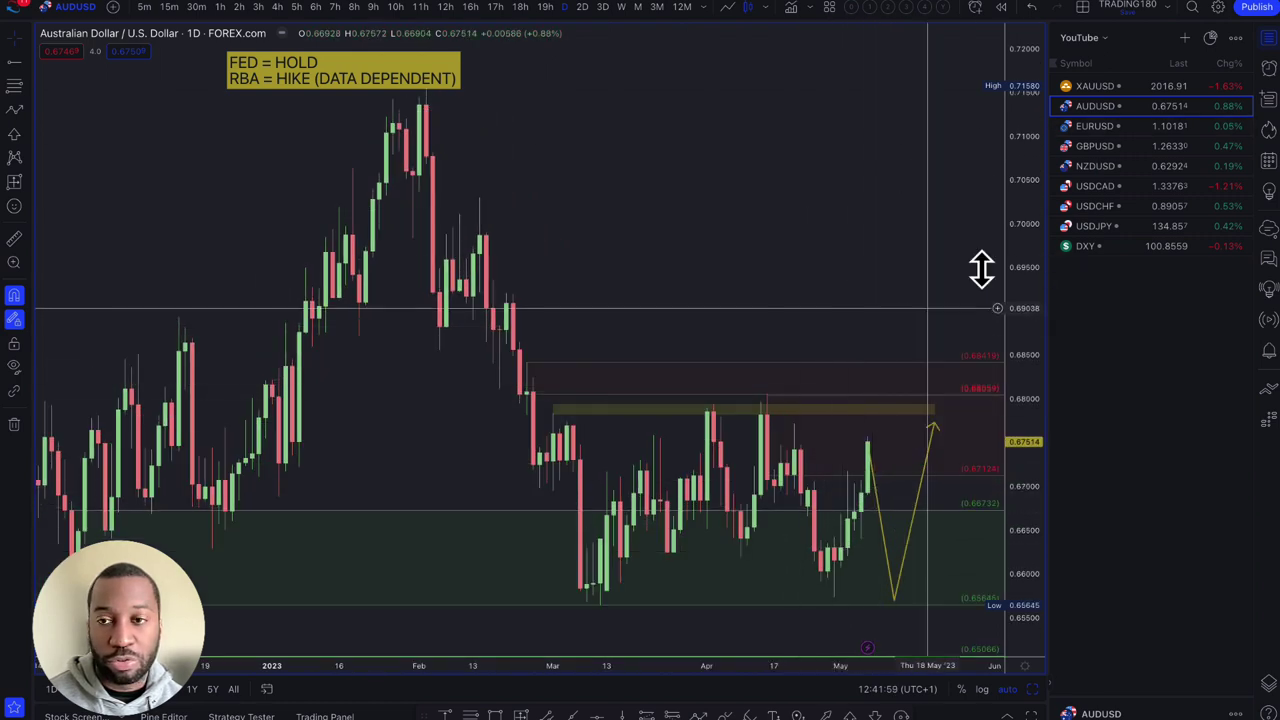
# Delete the yellow ellipse, the short line above it and the old projection path from the XAUUSD daily chart
pyautogui.click(1113, 88)
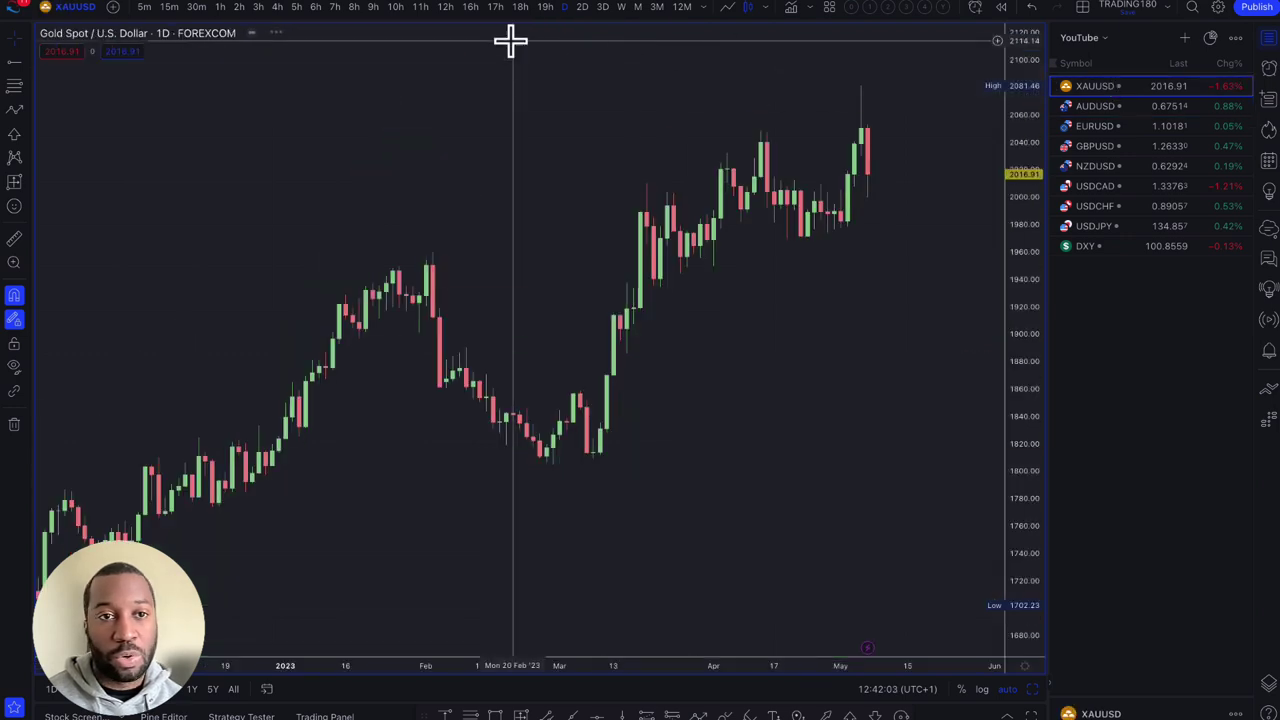
pyautogui.scroll(-10, 743, 207)
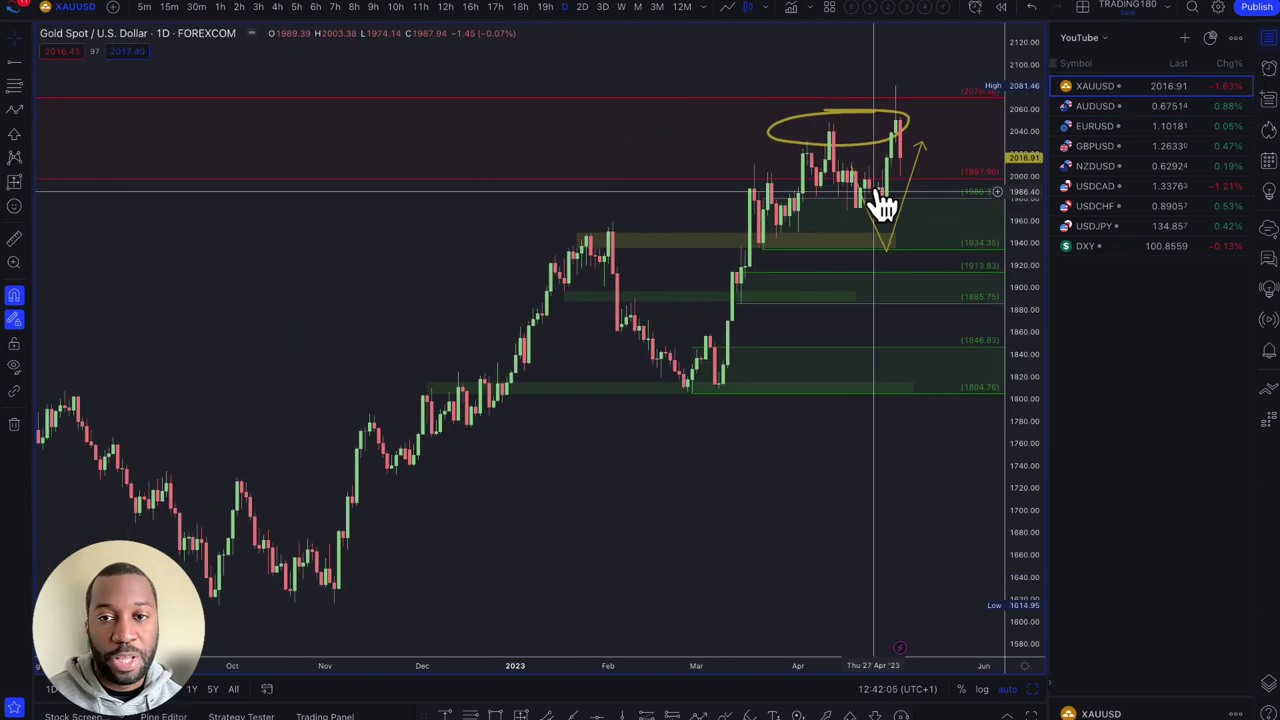
pyautogui.scroll(-5, 872, 185)
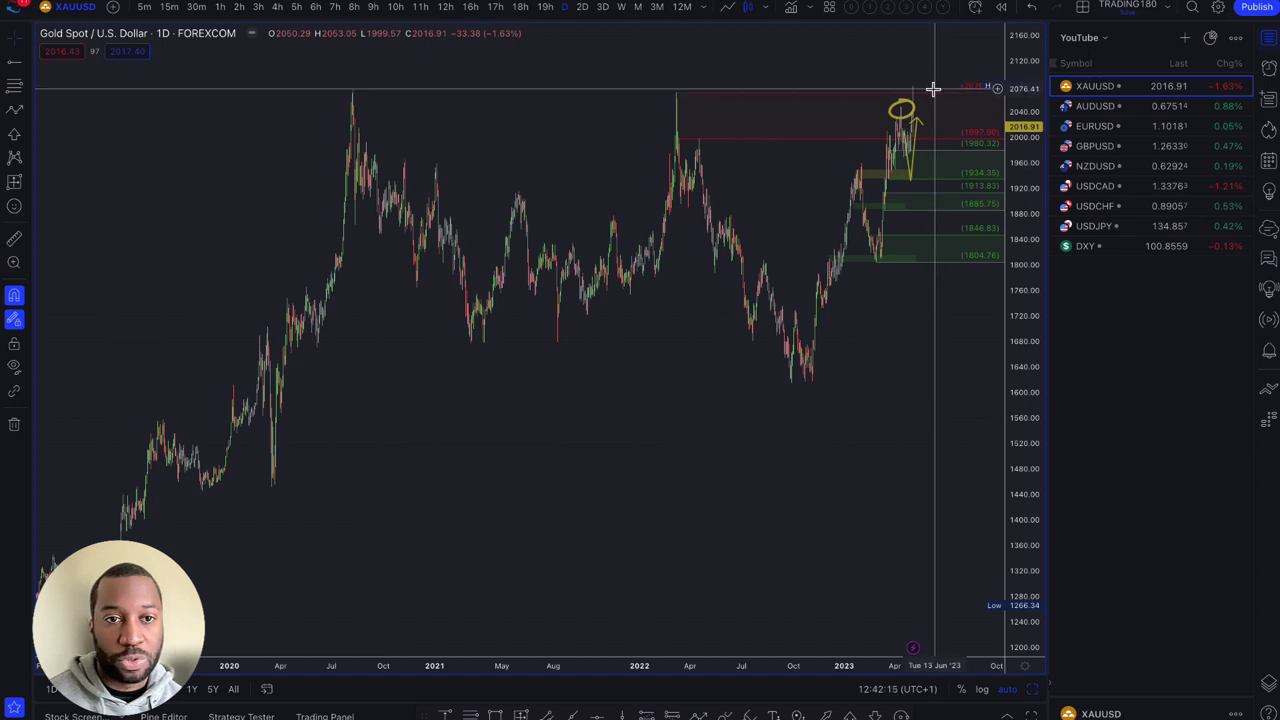
pyautogui.scroll(10, 933, 89)
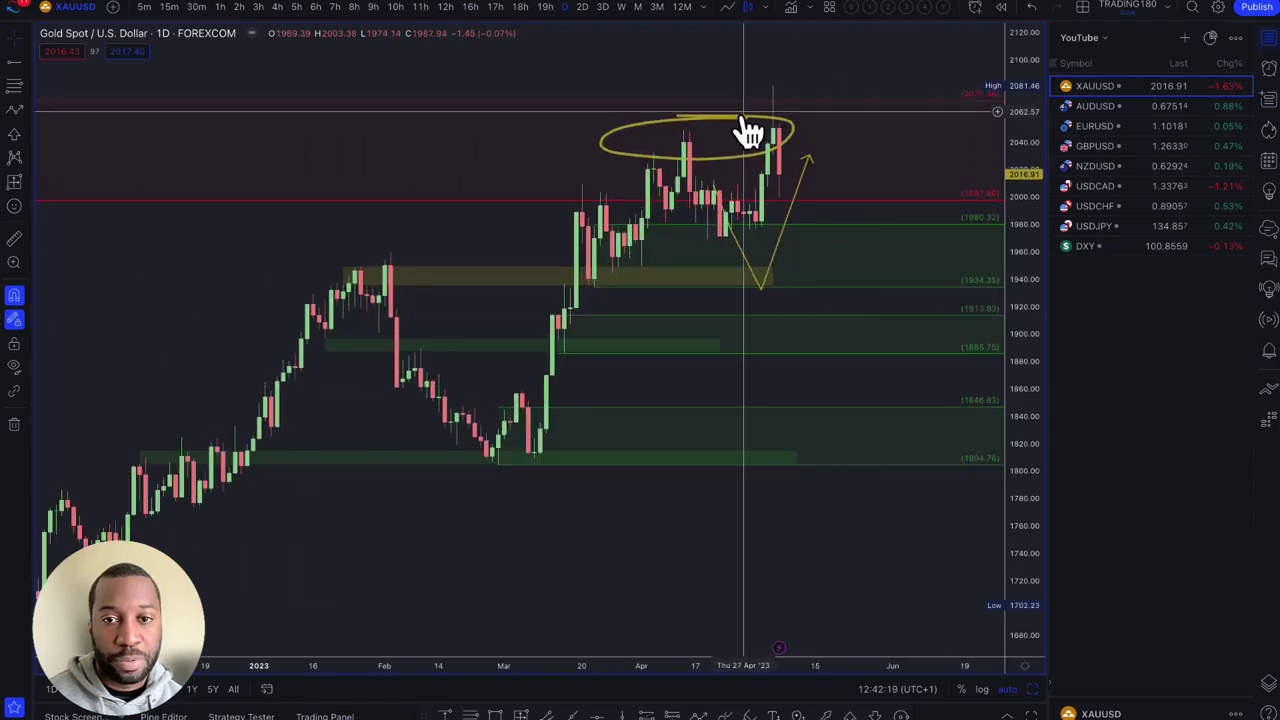
pyautogui.click(735, 125)
pyautogui.press('Delete')
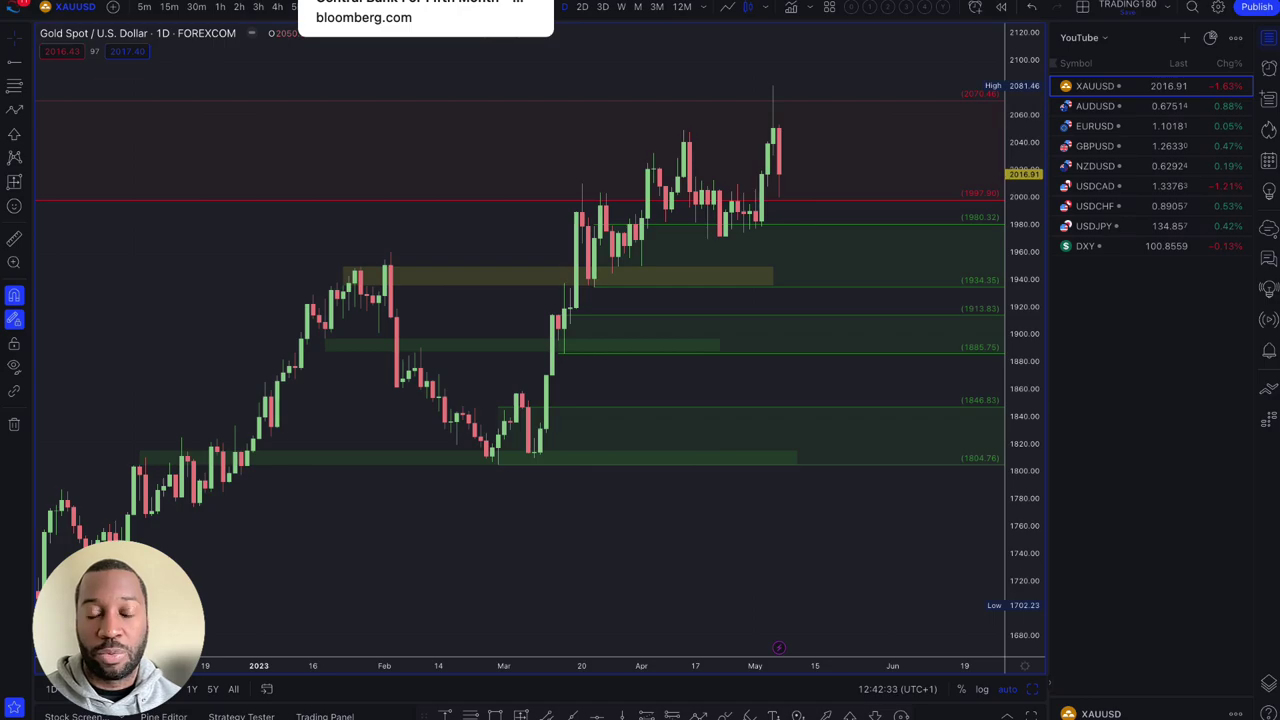
# Switch to the Bloomberg article "China Expands Gold Reserves at Central Bank For Fifth Month" and highlight its headline and summary bullets while reading
pyautogui.click(320, 2)
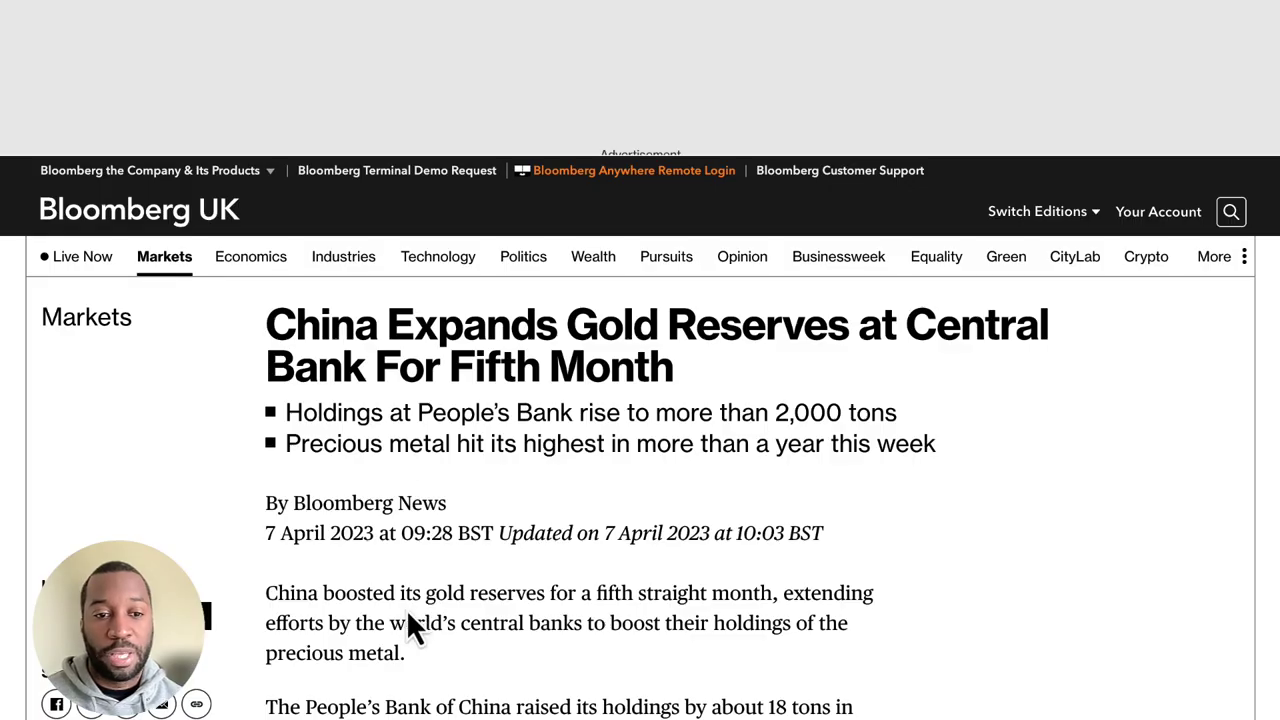
pyautogui.moveTo(270, 323); pyautogui.dragTo(617, 414)
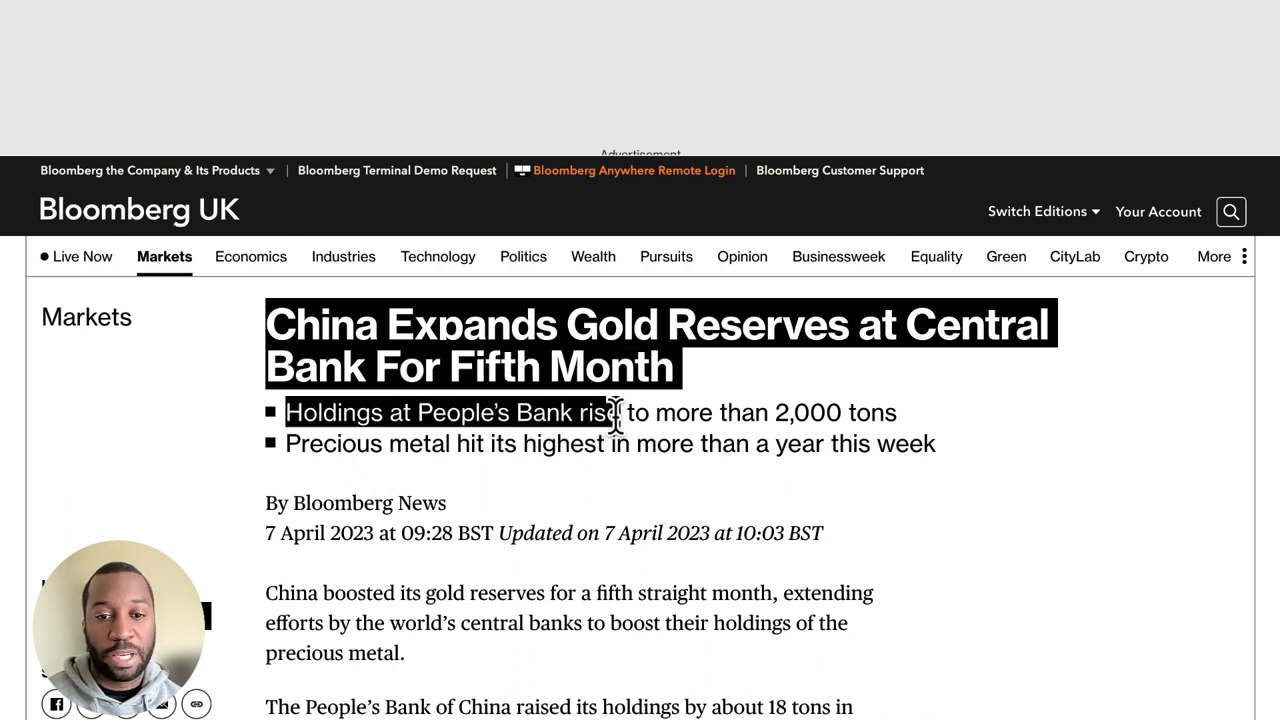
pyautogui.moveTo(703, 417); pyautogui.dragTo(358, 447)
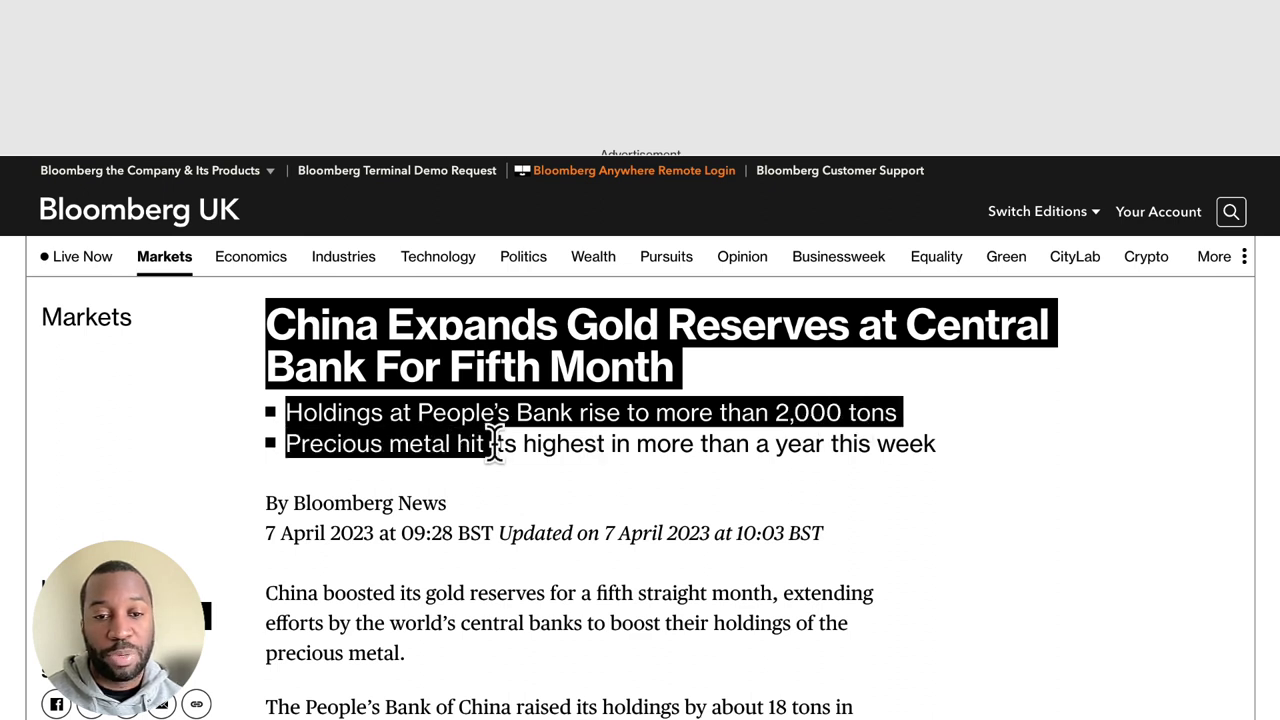
pyautogui.moveTo(495, 445); pyautogui.dragTo(593, 445)
pyautogui.moveTo(686, 447); pyautogui.dragTo(825, 453)
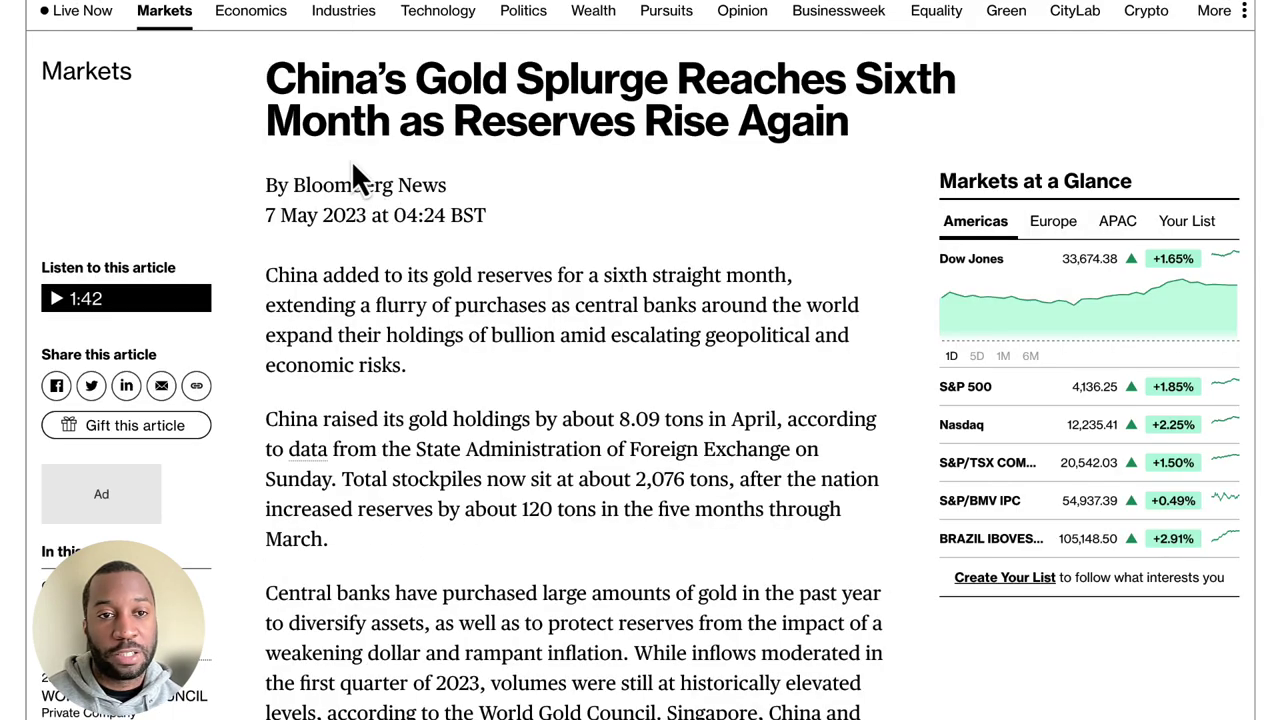
# Read the Bloomberg article "China's Gold Splurge Reaches Sixth Month as Reserves Rise Again", highlighting its opening paragraph on gold reserves and central bank purchases
pyautogui.scroll(3, 351, 160)
pyautogui.moveTo(262, 300); pyautogui.dragTo(586, 543)
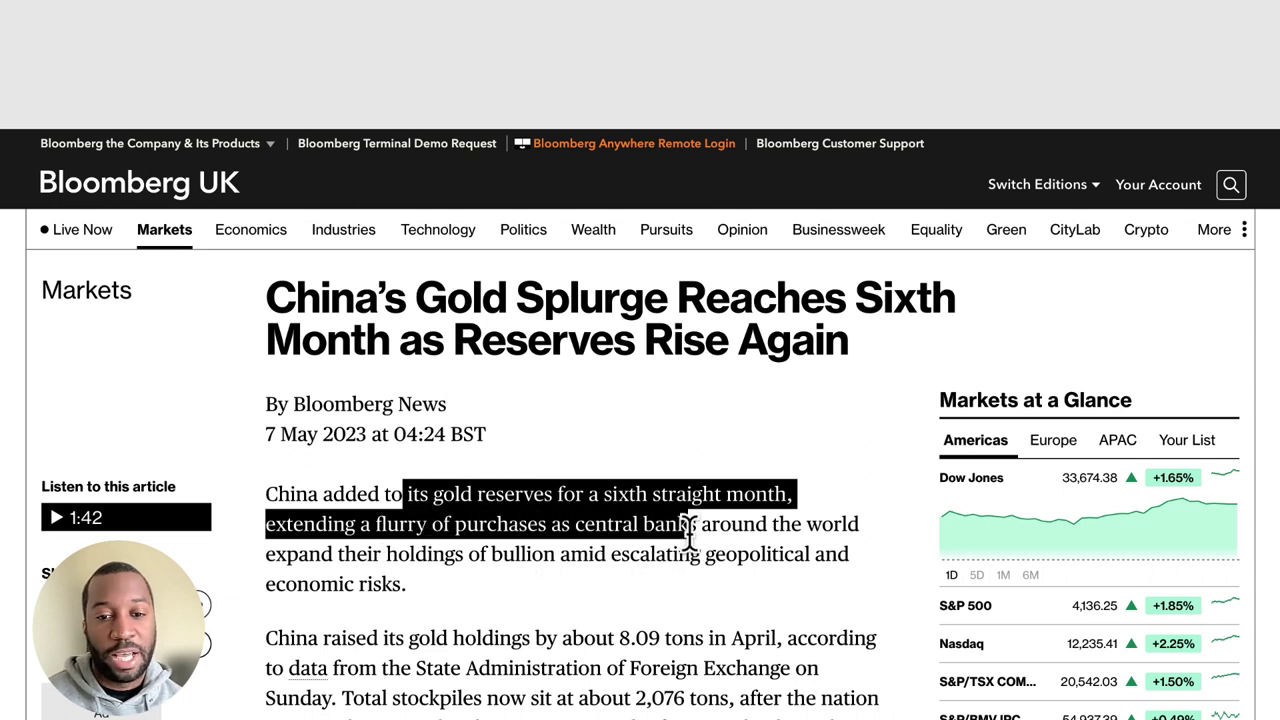
pyautogui.moveTo(748, 530); pyautogui.dragTo(688, 556)
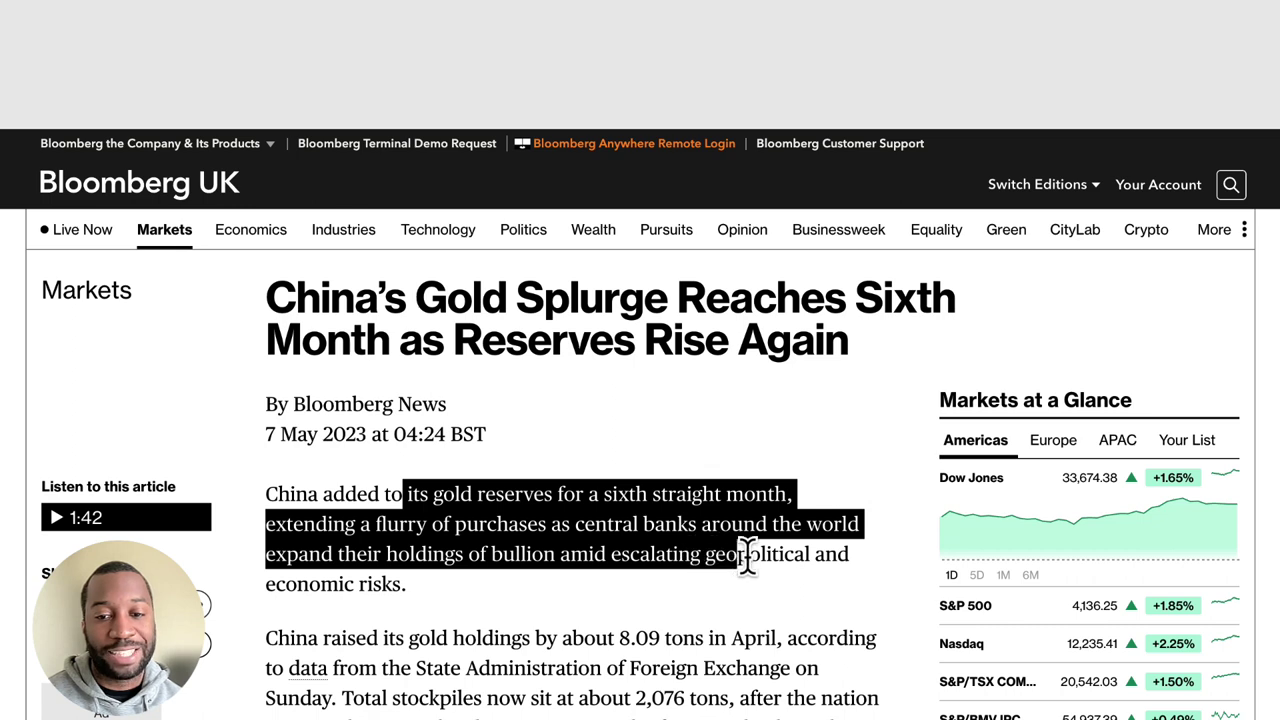
pyautogui.moveTo(851, 576); pyautogui.dragTo(539, 588)
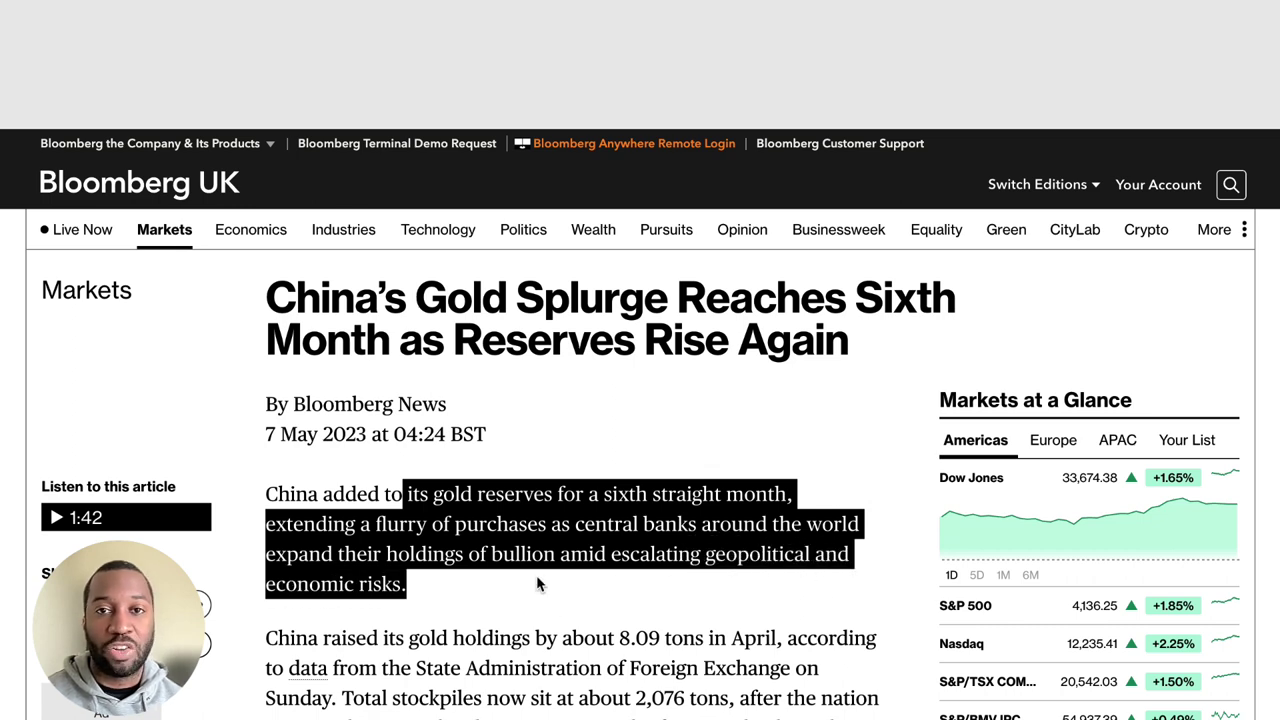
pyautogui.scroll(-3, 547, 586)
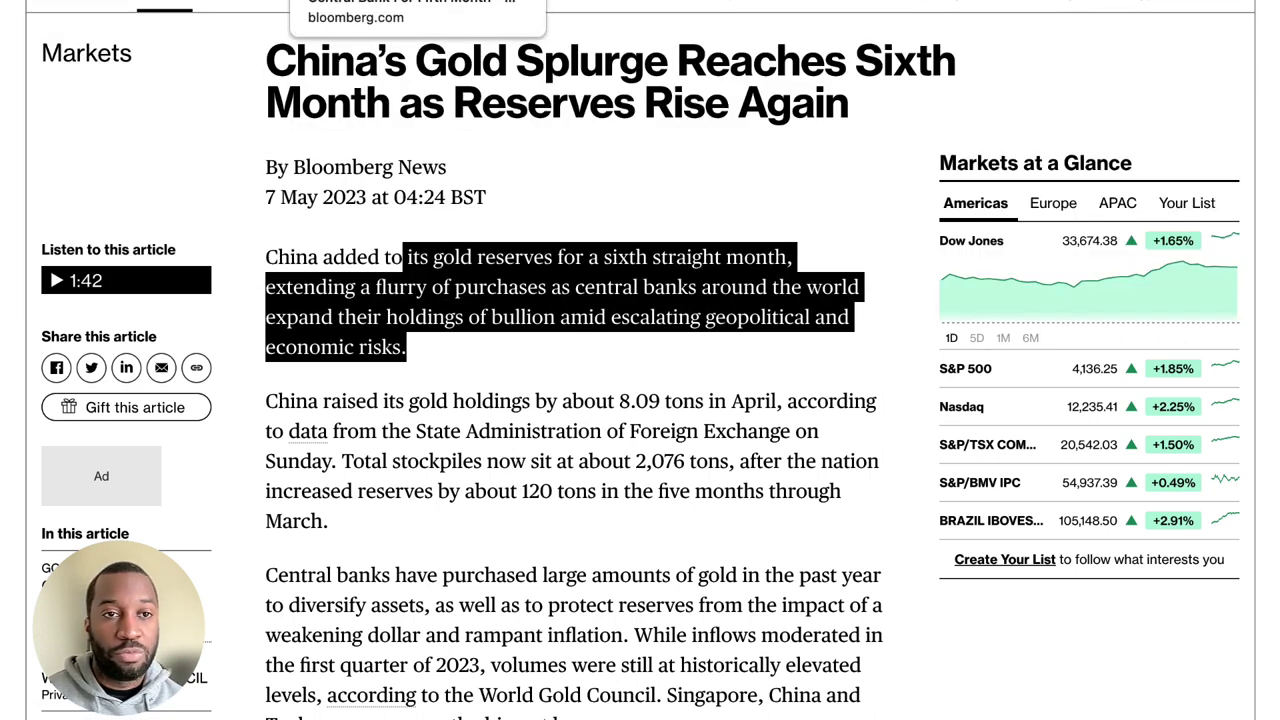
# Return to the XAUUSD daily chart and draw a projection path from the current price down into the yellow zone and up to about 2057
pyautogui.click(330, 2)
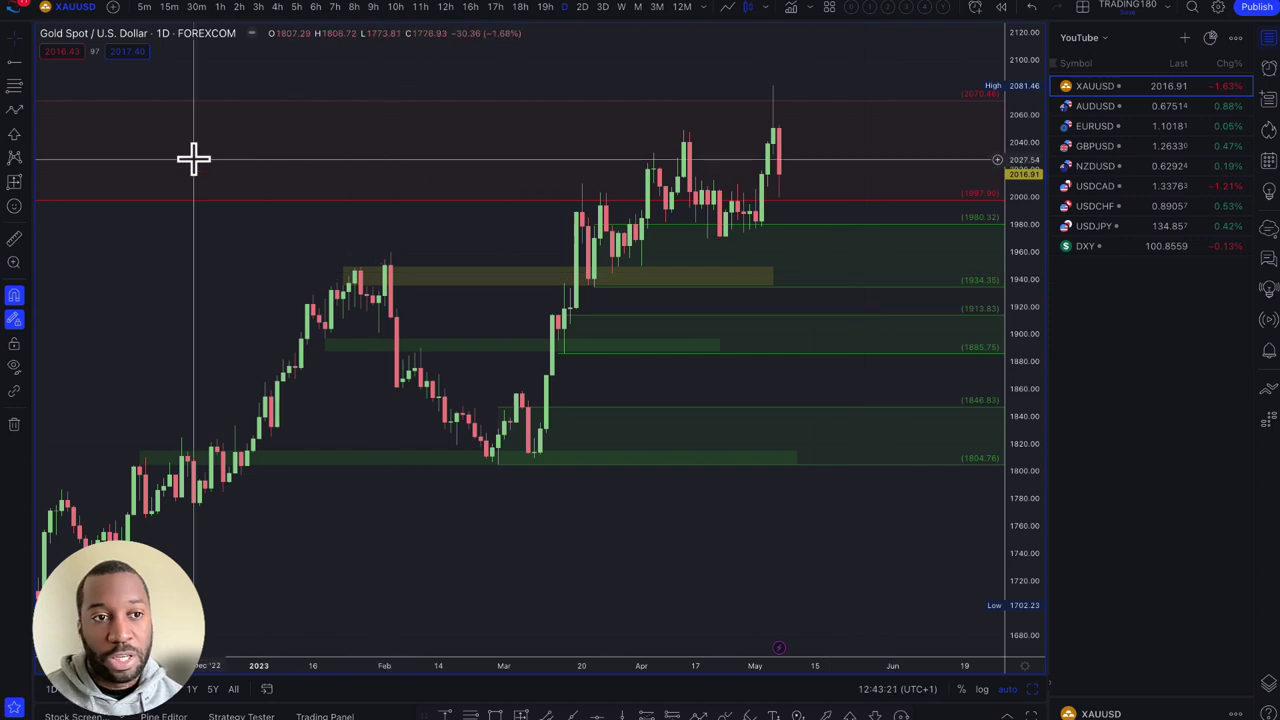
pyautogui.click(14, 110)
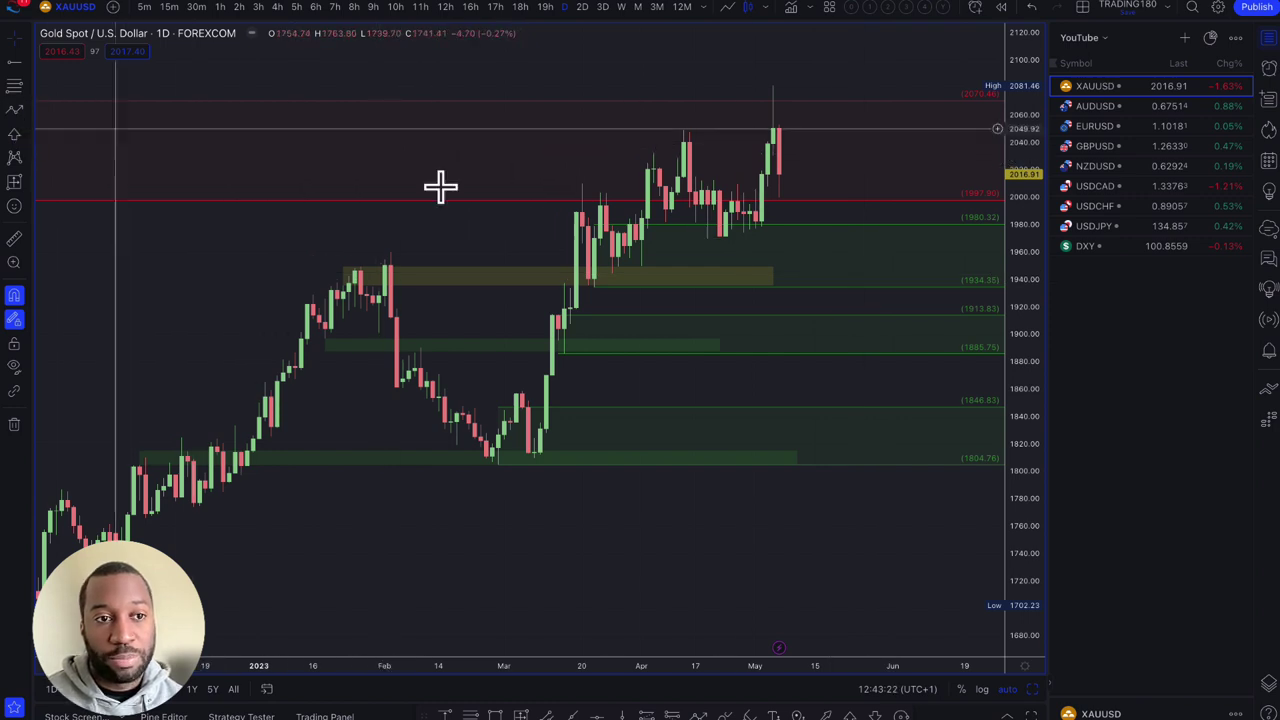
pyautogui.click(779, 176)
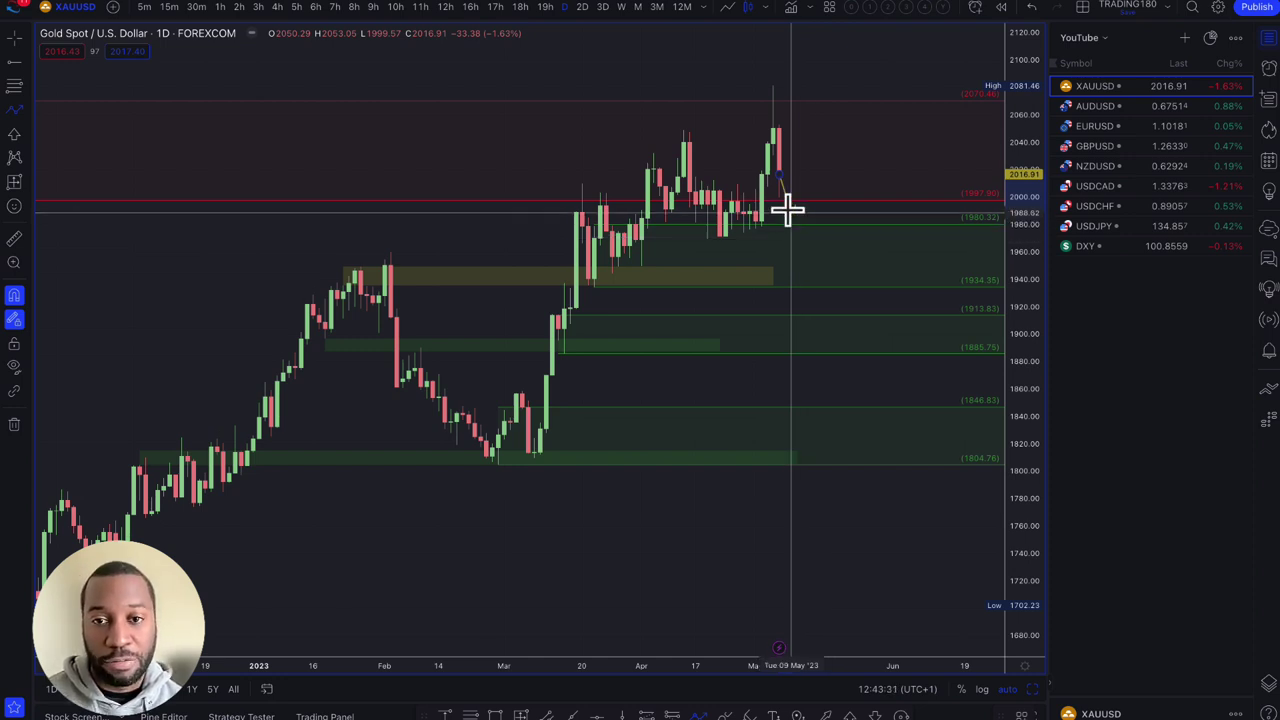
pyautogui.click(802, 273)
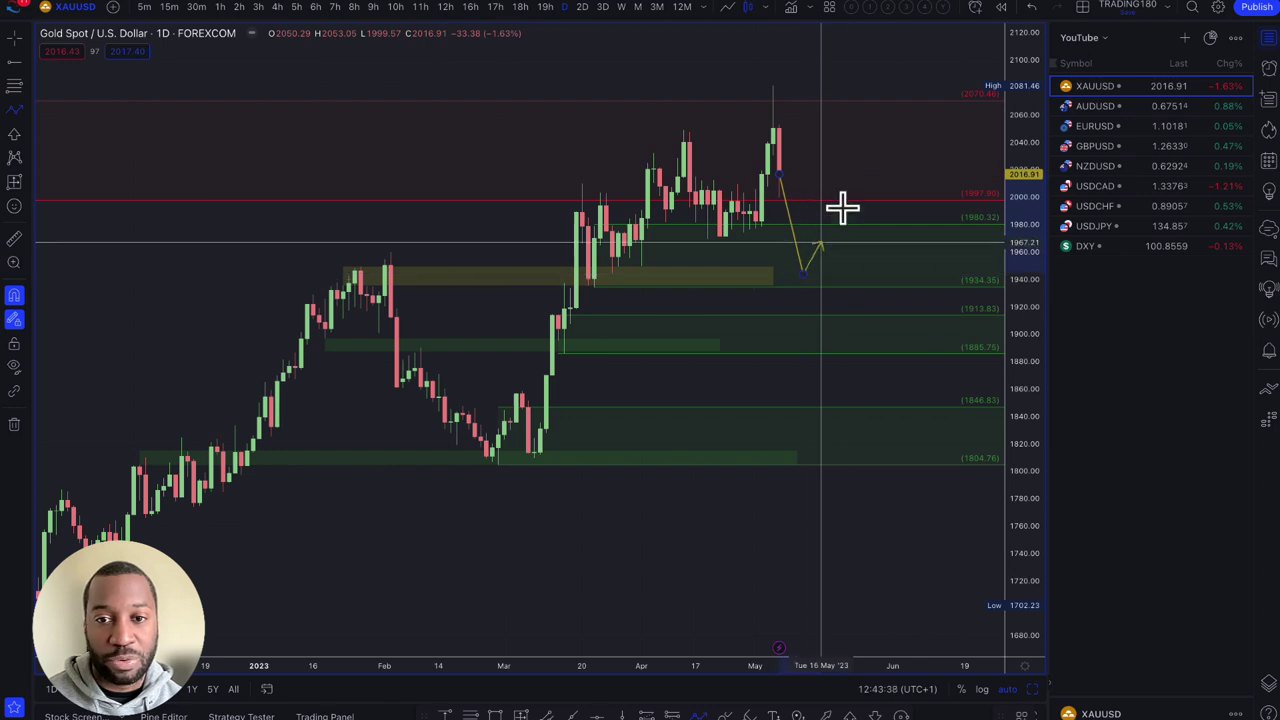
pyautogui.click(890, 119)
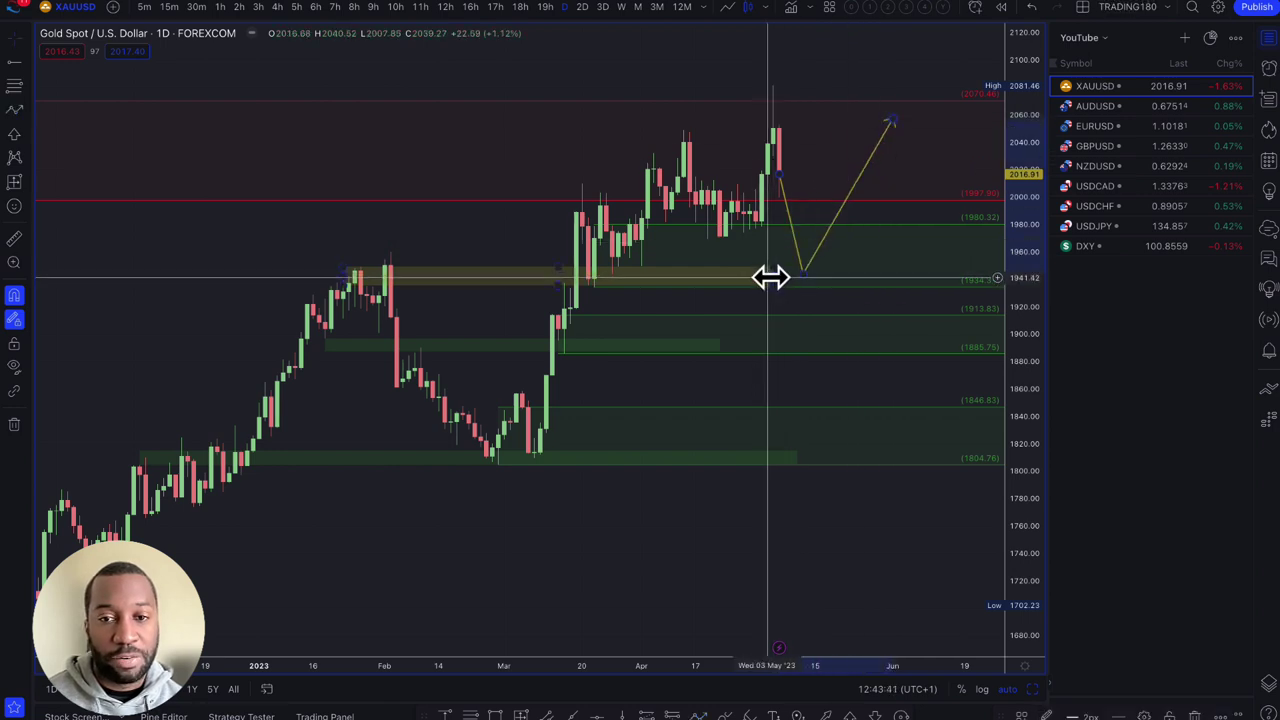
# Extend the yellow zone on the XAUUSD chart forward in time to Fri 16 Jun '23
pyautogui.moveTo(770, 278); pyautogui.dragTo(957, 272)
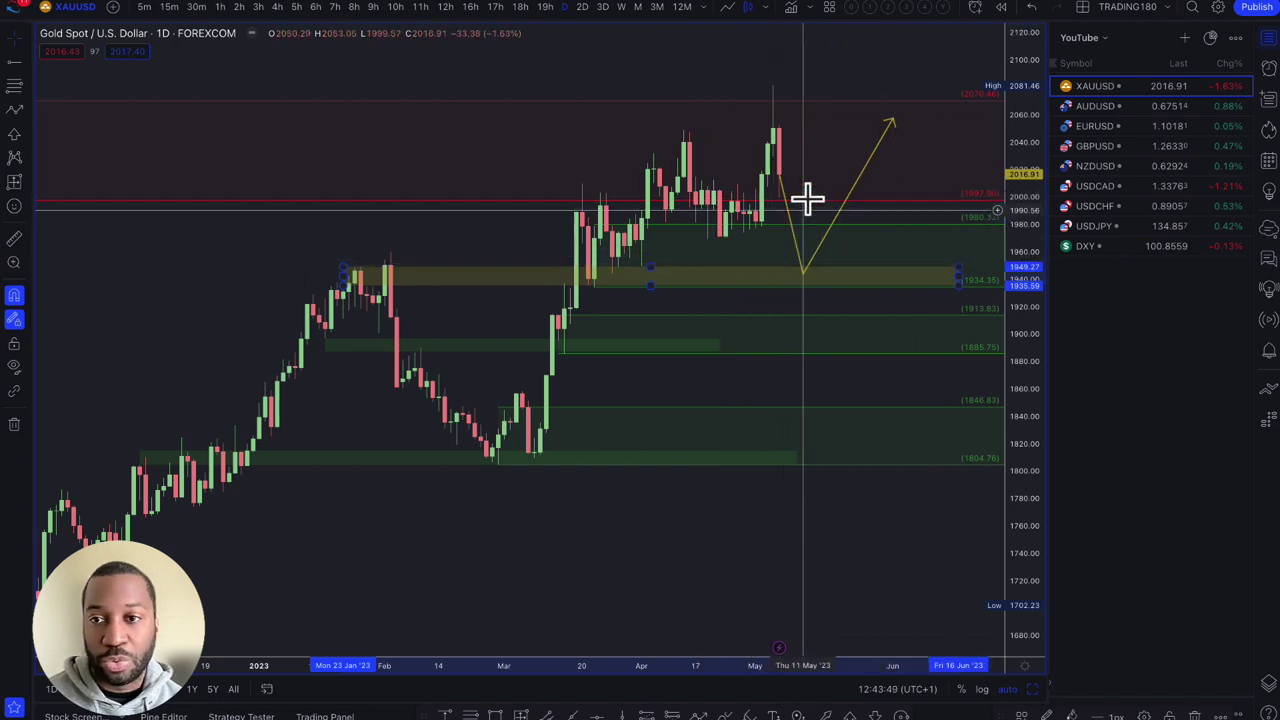
pyautogui.scroll(-4, 842, 233)
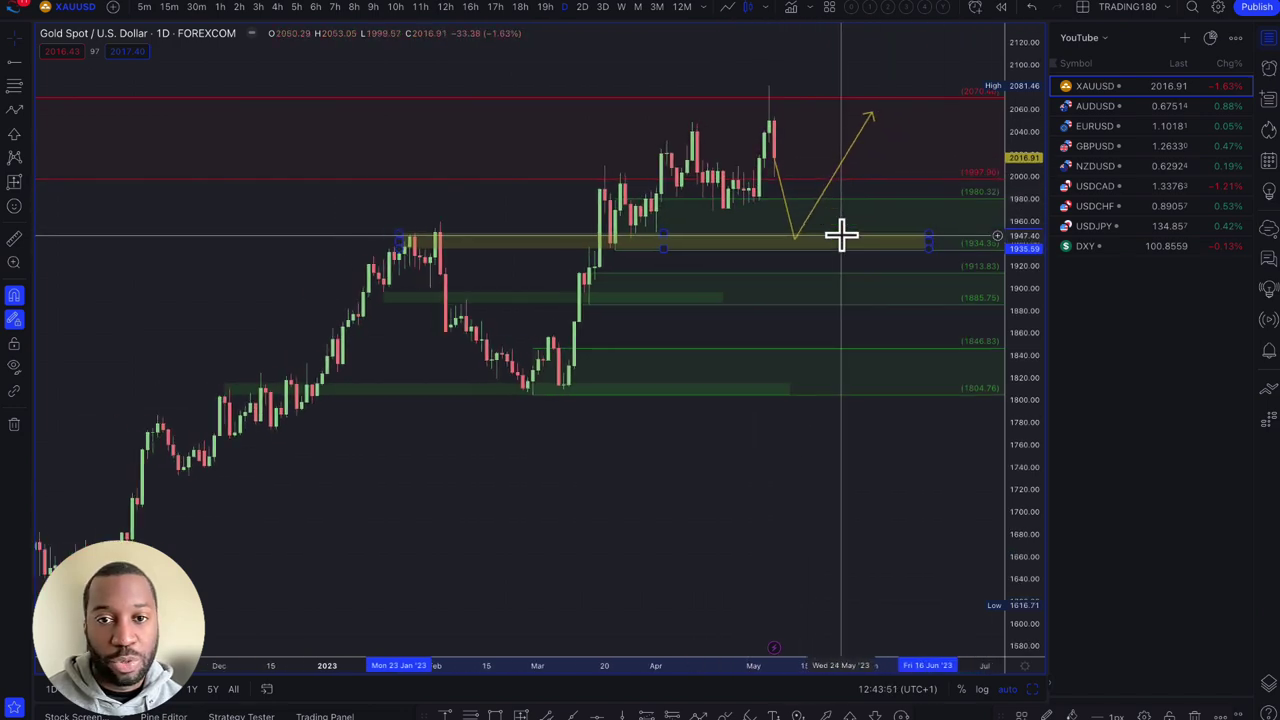
pyautogui.scroll(-3, 842, 234)
pyautogui.scroll(8, 842, 234)
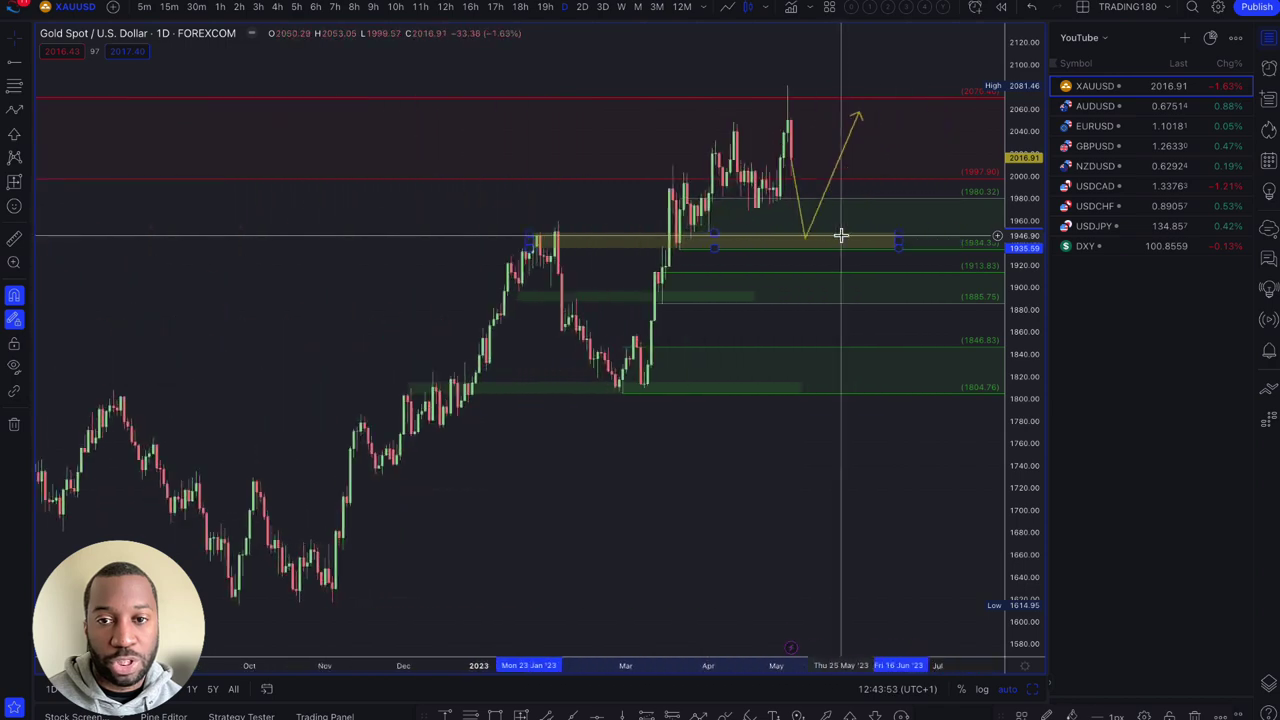
# Circle the early-March low, the mid-March low at the yellow zone and the early-May high with the Brush
pyautogui.click(30, 113)
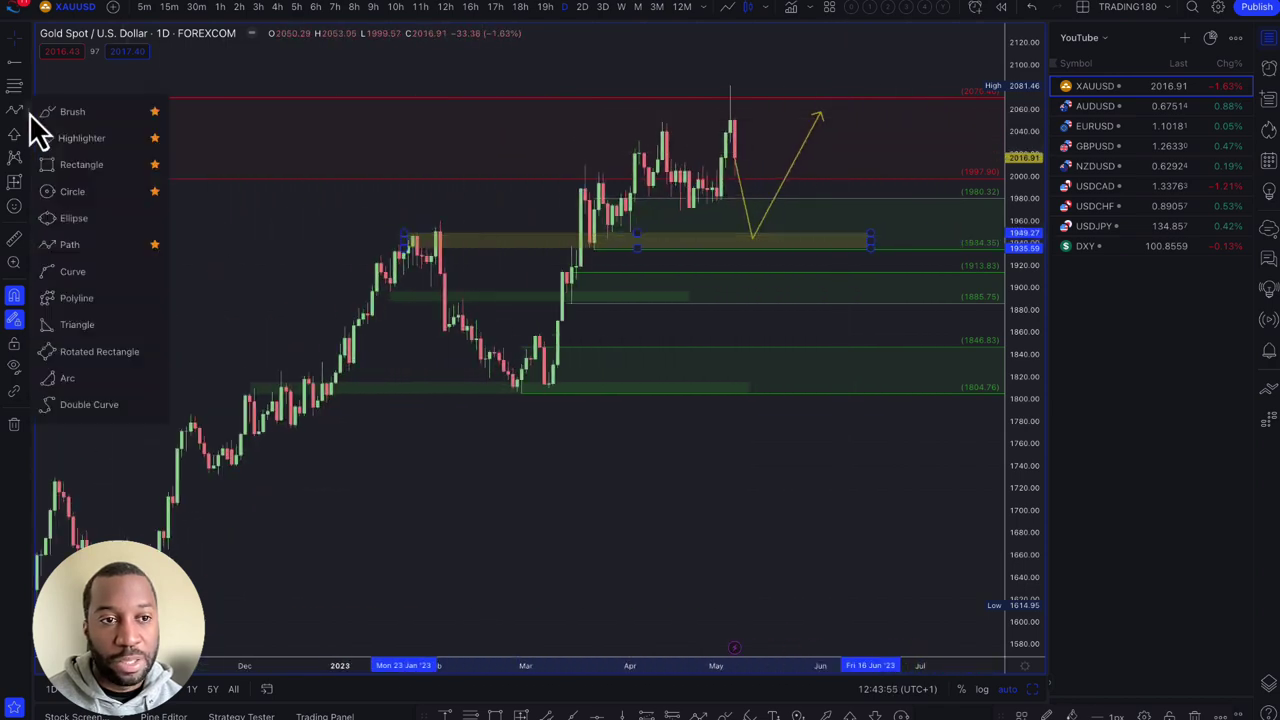
pyautogui.click(79, 113)
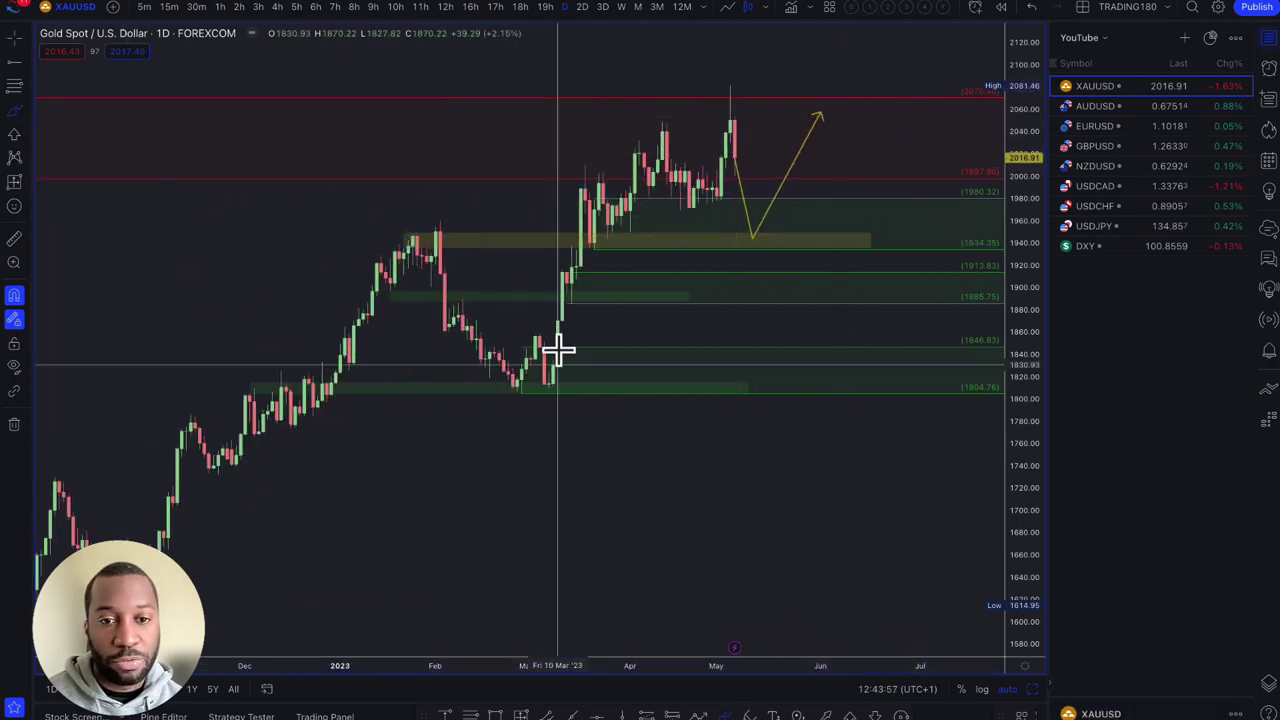
pyautogui.moveTo(548, 352); pyautogui.dragTo(540, 350)
pyautogui.moveTo(590, 228); pyautogui.dragTo(594, 243)
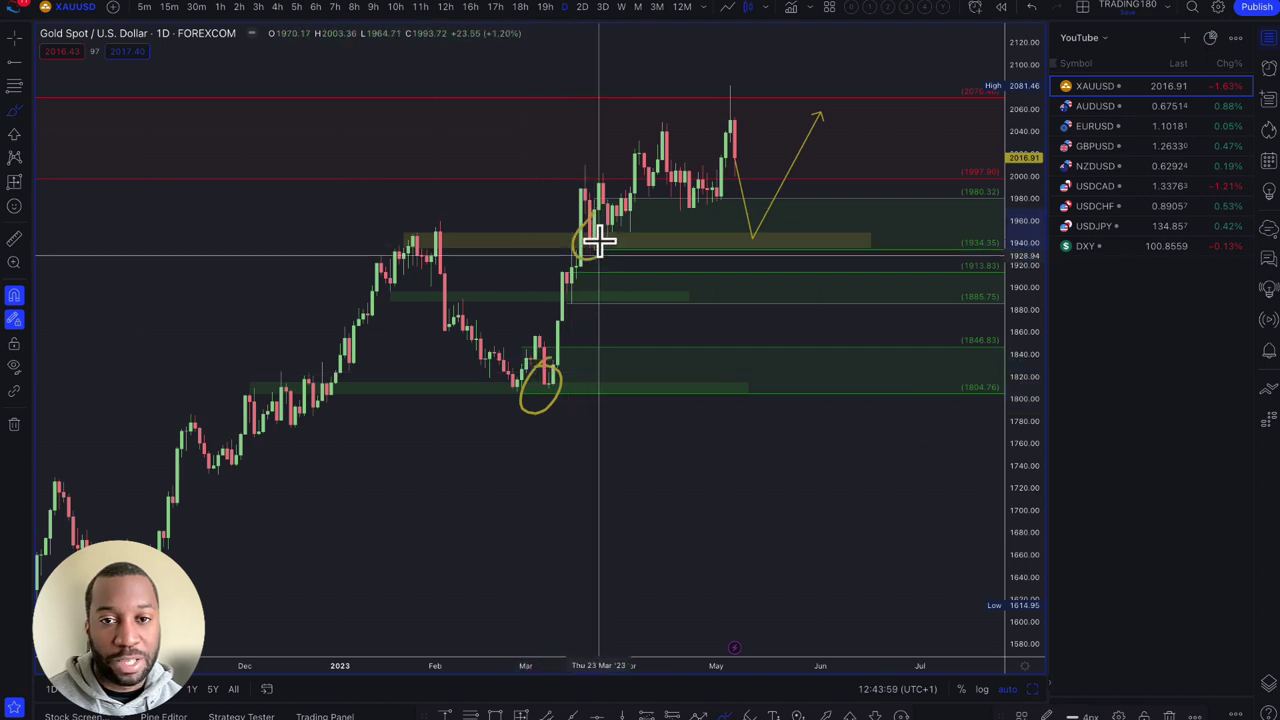
pyautogui.moveTo(723, 114)
pyautogui.mouseDown()
pyautogui.moveTo(729, 94)
pyautogui.moveTo(735, 112)
pyautogui.mouseUp()
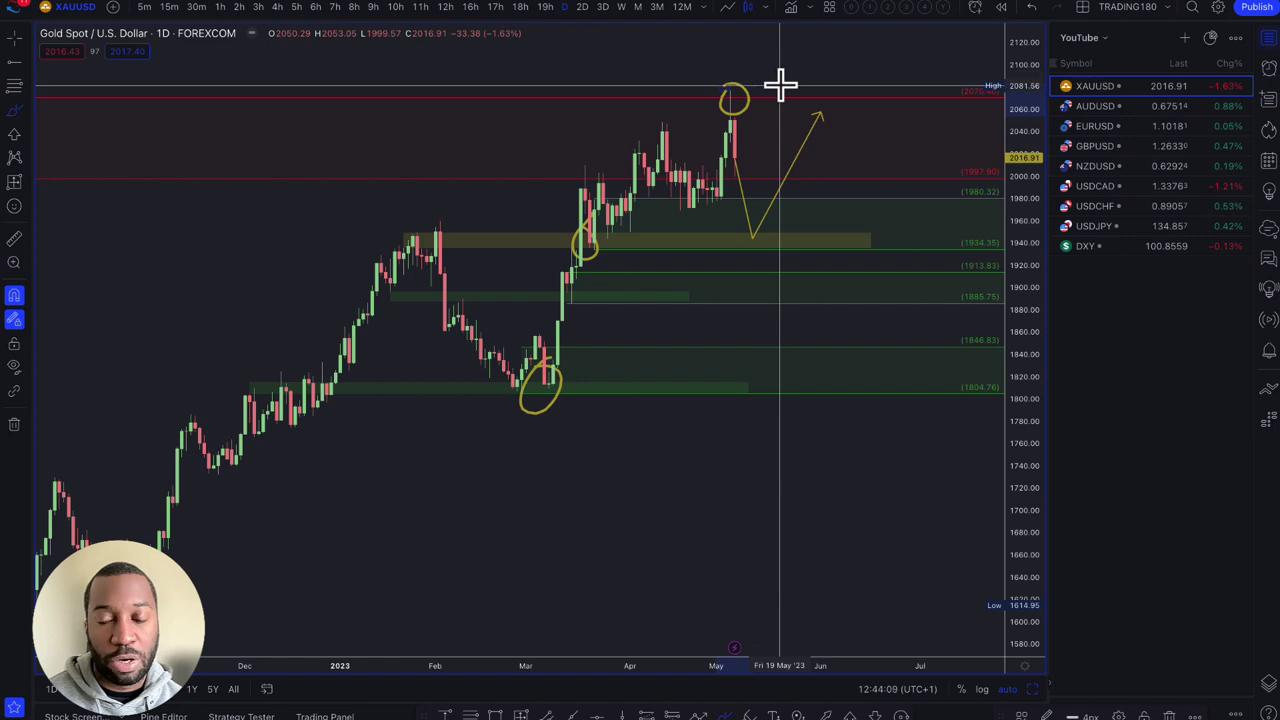
# Handwrite the letters B and S beside the early-May high and circle each letter
pyautogui.moveTo(782, 90)
pyautogui.mouseDown()
pyautogui.moveTo(798, 78)
pyautogui.moveTo(803, 106)
pyautogui.moveTo(786, 112)
pyautogui.mouseUp()
pyautogui.moveTo(849, 57)
pyautogui.mouseDown()
pyautogui.moveTo(837, 60)
pyautogui.moveTo(846, 94)
pyautogui.moveTo(828, 97)
pyautogui.mouseUp()
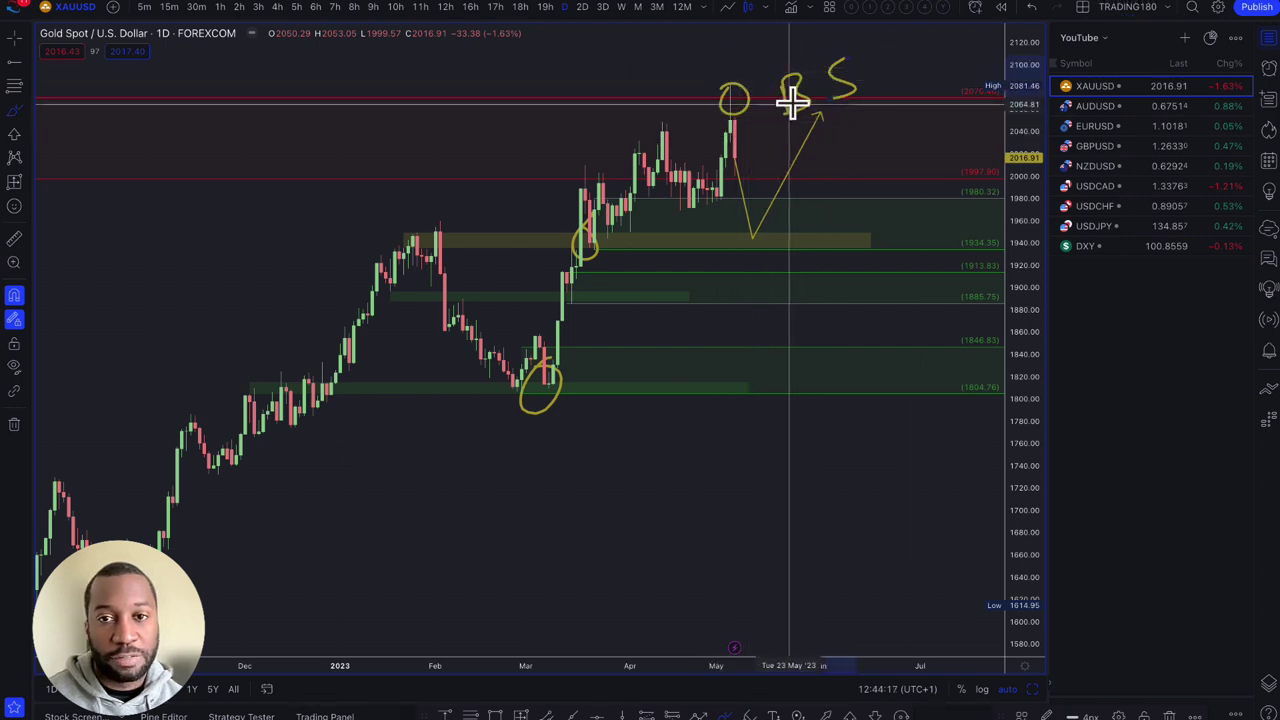
pyautogui.moveTo(829, 43)
pyautogui.mouseDown()
pyautogui.moveTo(843, 106)
pyautogui.moveTo(830, 48)
pyautogui.moveTo(809, 63)
pyautogui.moveTo(760, 63)
pyautogui.moveTo(809, 120)
pyautogui.moveTo(784, 60)
pyautogui.mouseUp()
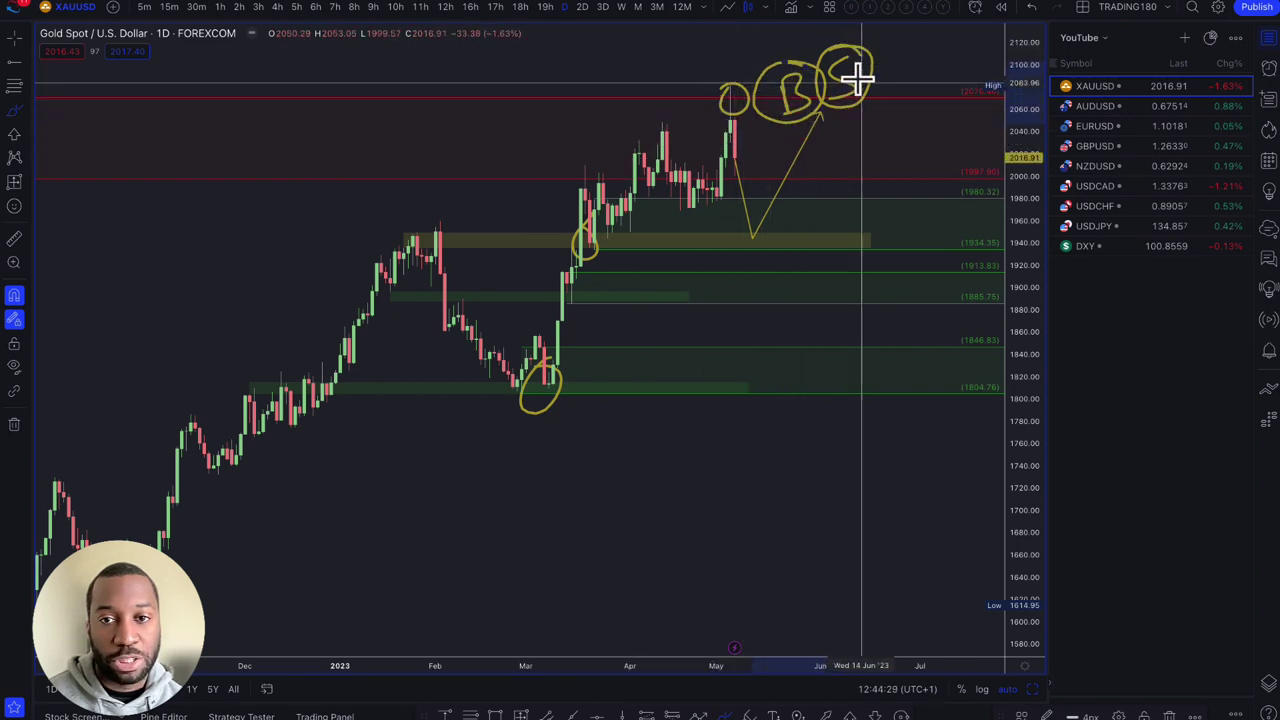
# Brush short horizontal lines below the current price, under the late-April lows and along the late-March lows
pyautogui.moveTo(729, 178)
pyautogui.mouseDown()
pyautogui.moveTo(783, 177)
pyautogui.moveTo(786, 193)
pyautogui.mouseUp()
pyautogui.moveTo(677, 209); pyautogui.dragTo(731, 210)
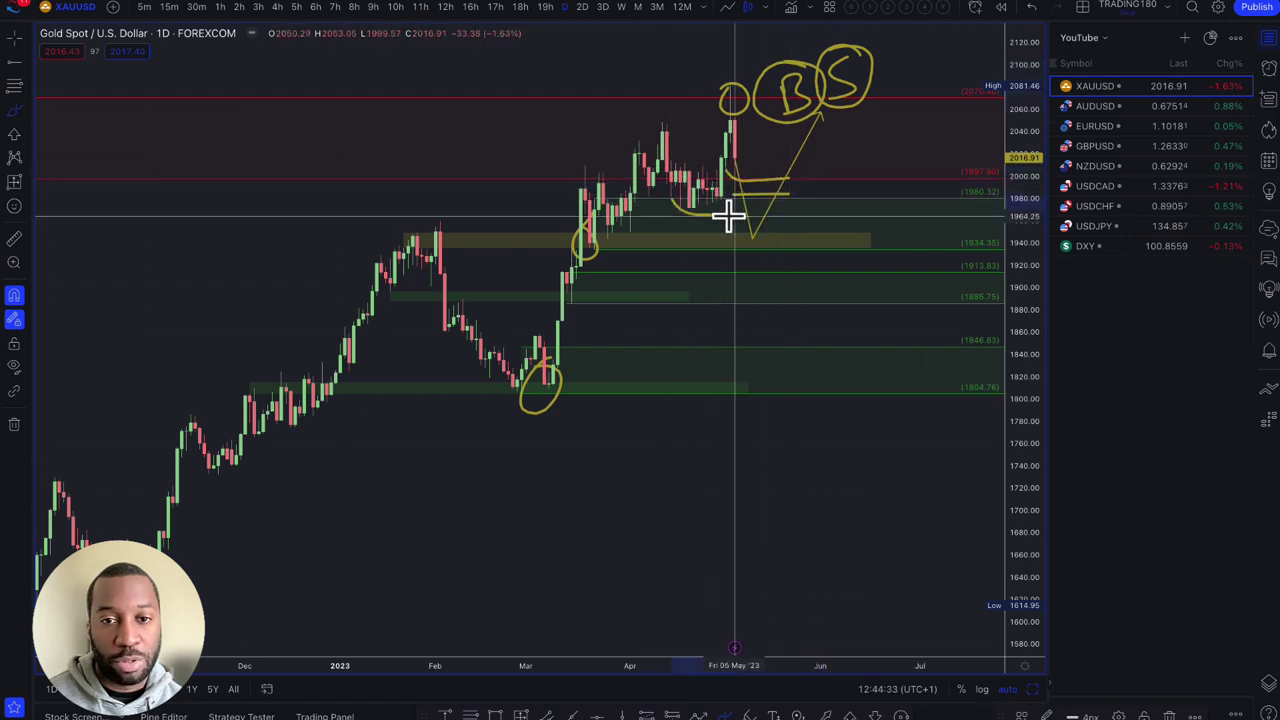
pyautogui.moveTo(601, 238); pyautogui.dragTo(672, 235)
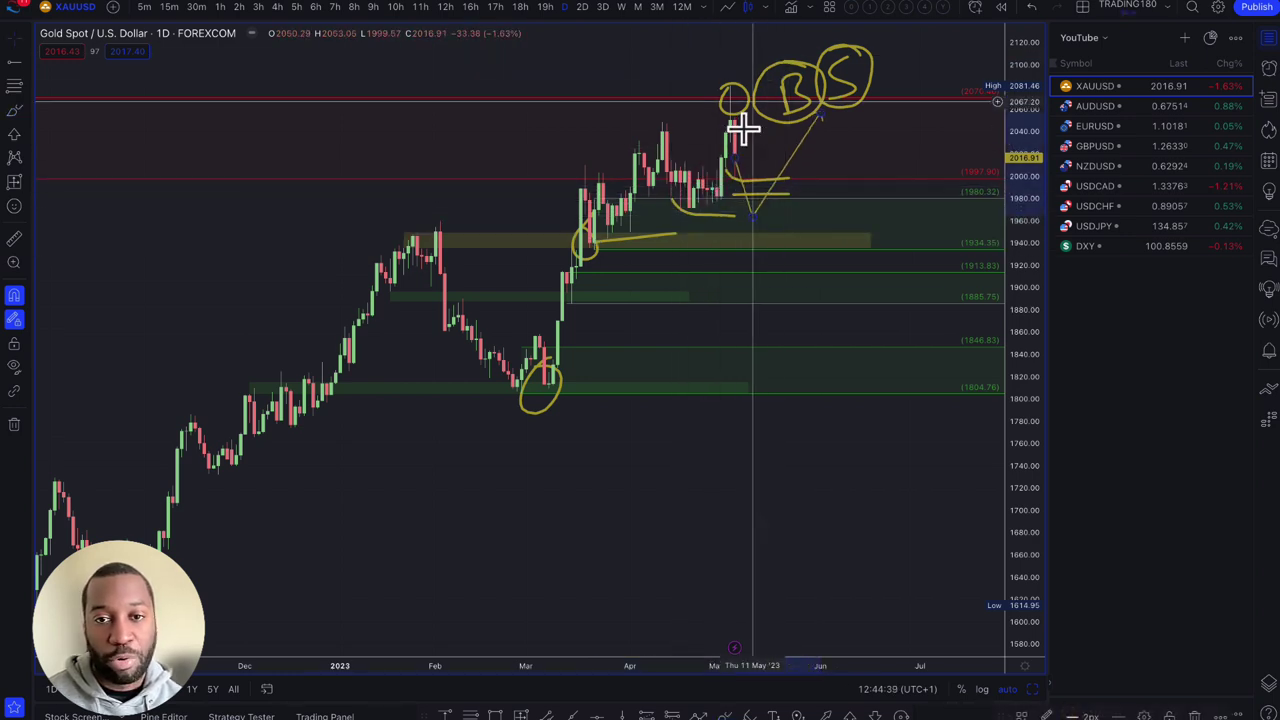
# Move the projection path's low point down to the upper edge of the yellow zone on the XAUUSD chart
pyautogui.moveTo(754, 210); pyautogui.dragTo(755, 233)
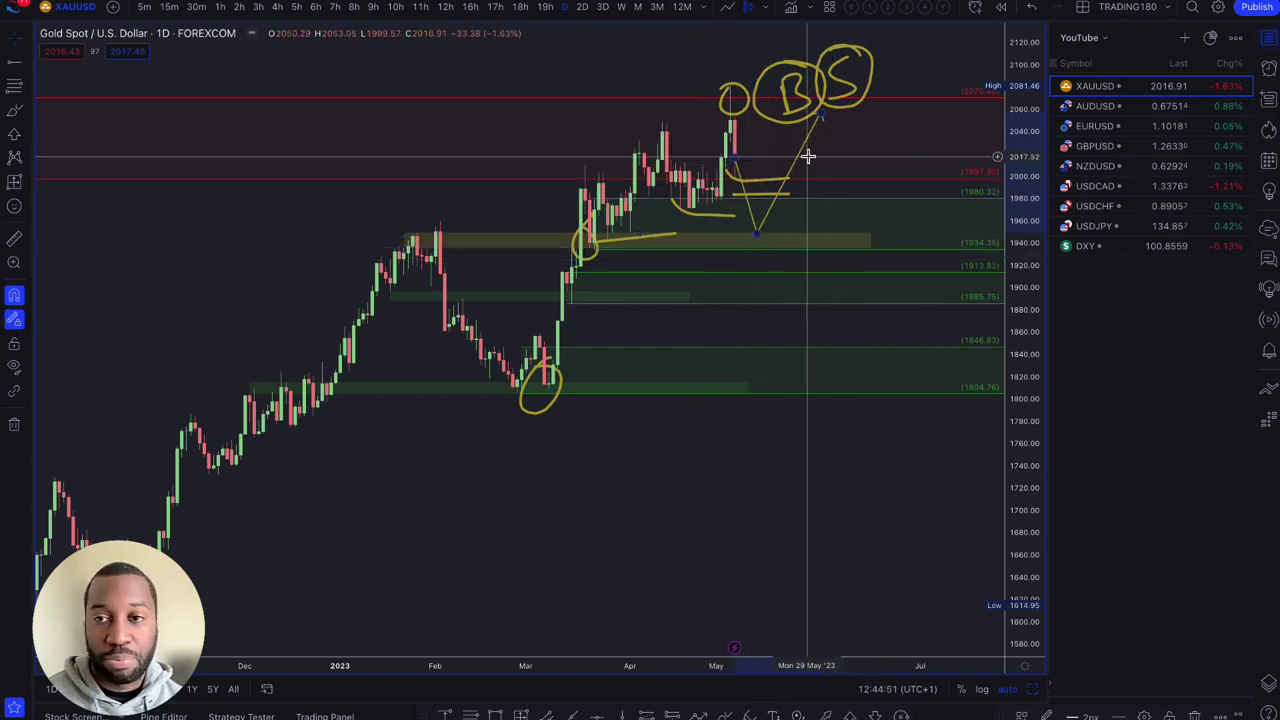
pyautogui.scroll(-6, 805, 290)
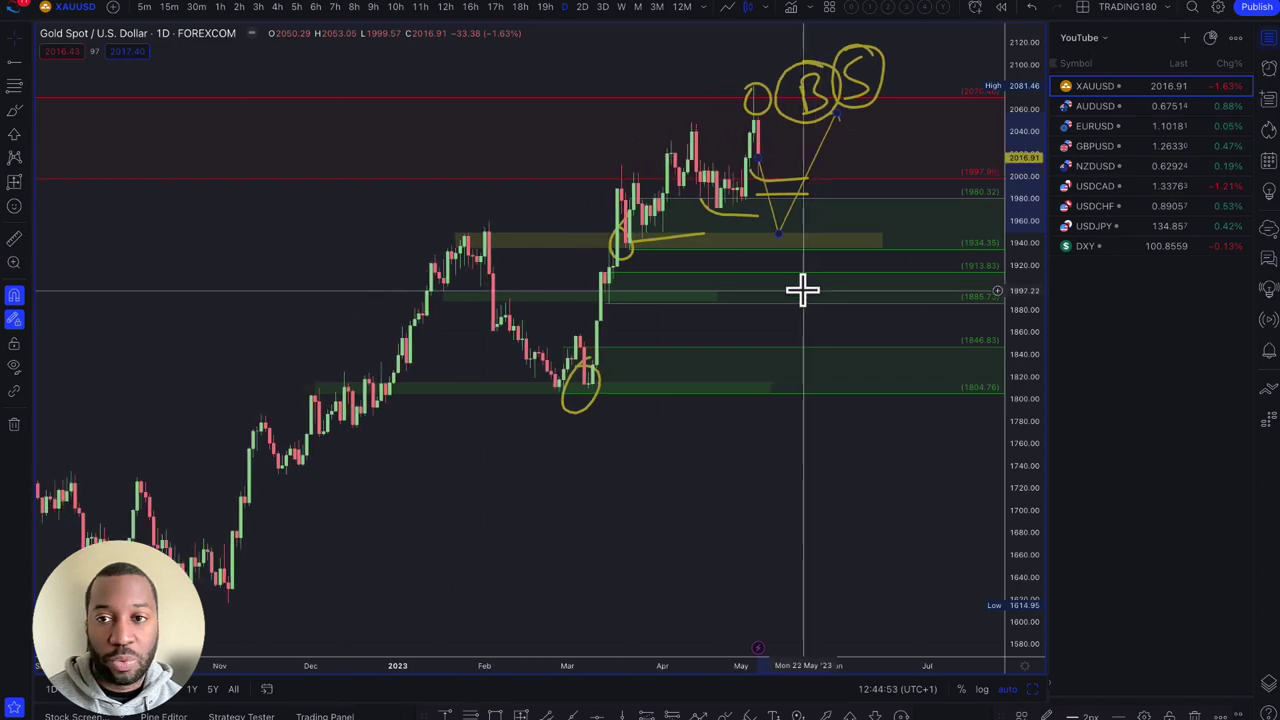
pyautogui.scroll(-3, 804, 294)
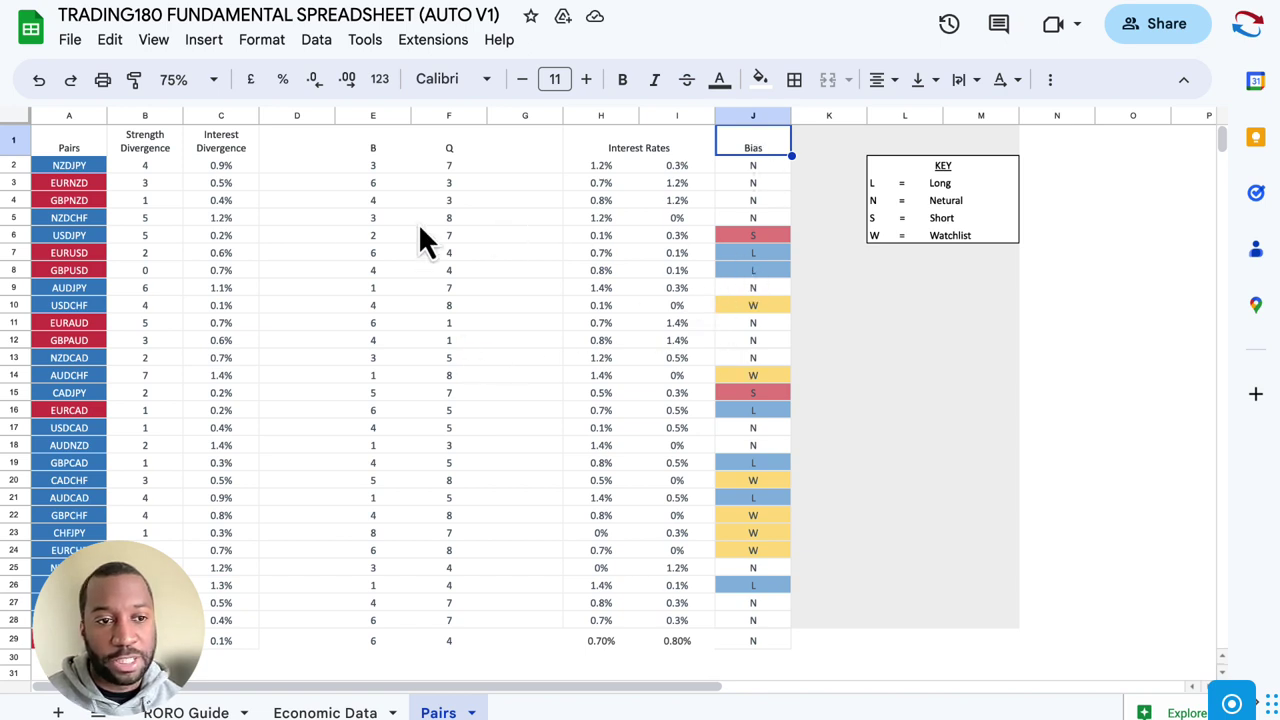
# Switch to the fundamental spreadsheet in Google Sheets and examine the EURUSD and USDJPY rows and the Bias column on the Pairs sheet
pyautogui.click(15, 254)
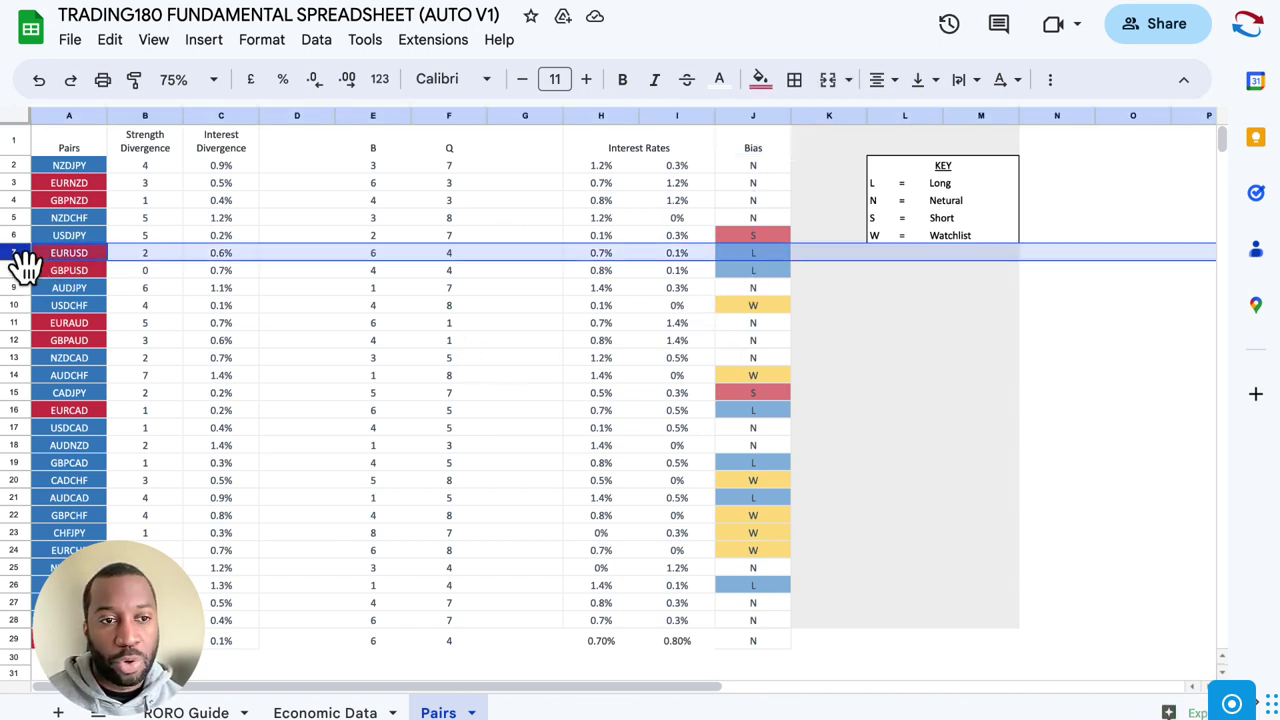
pyautogui.click(18, 235)
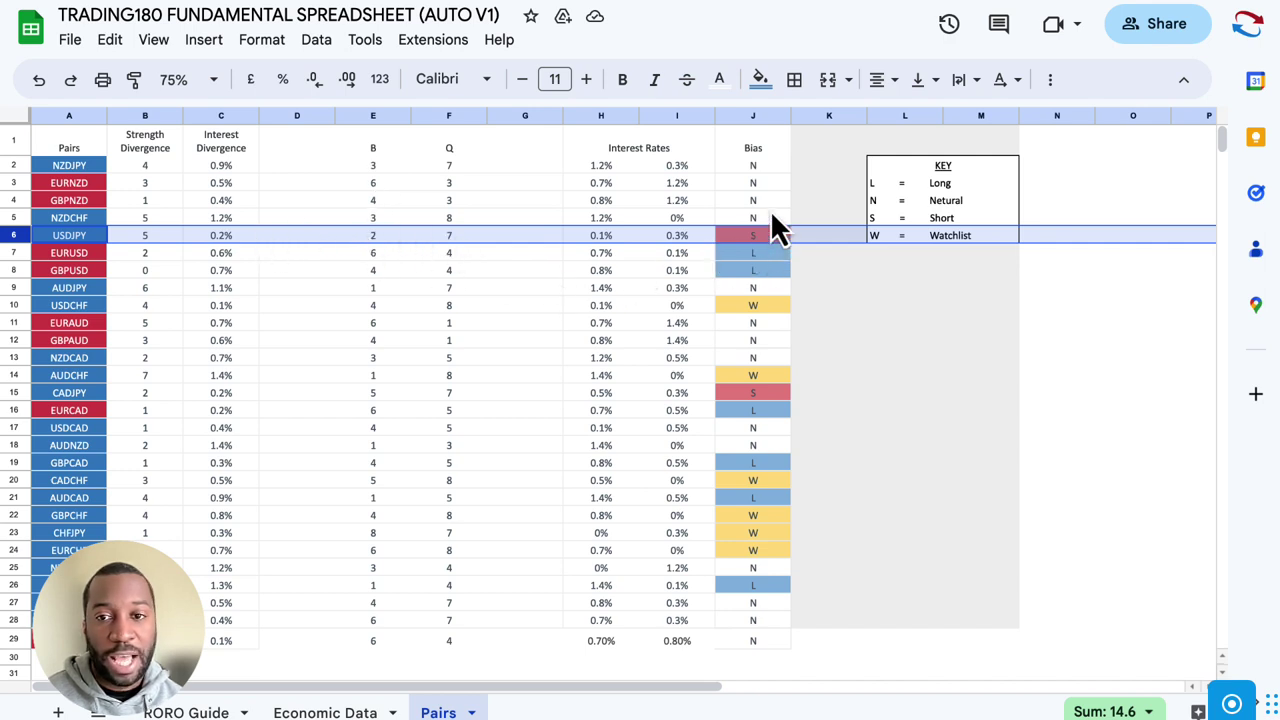
pyautogui.click(753, 147)
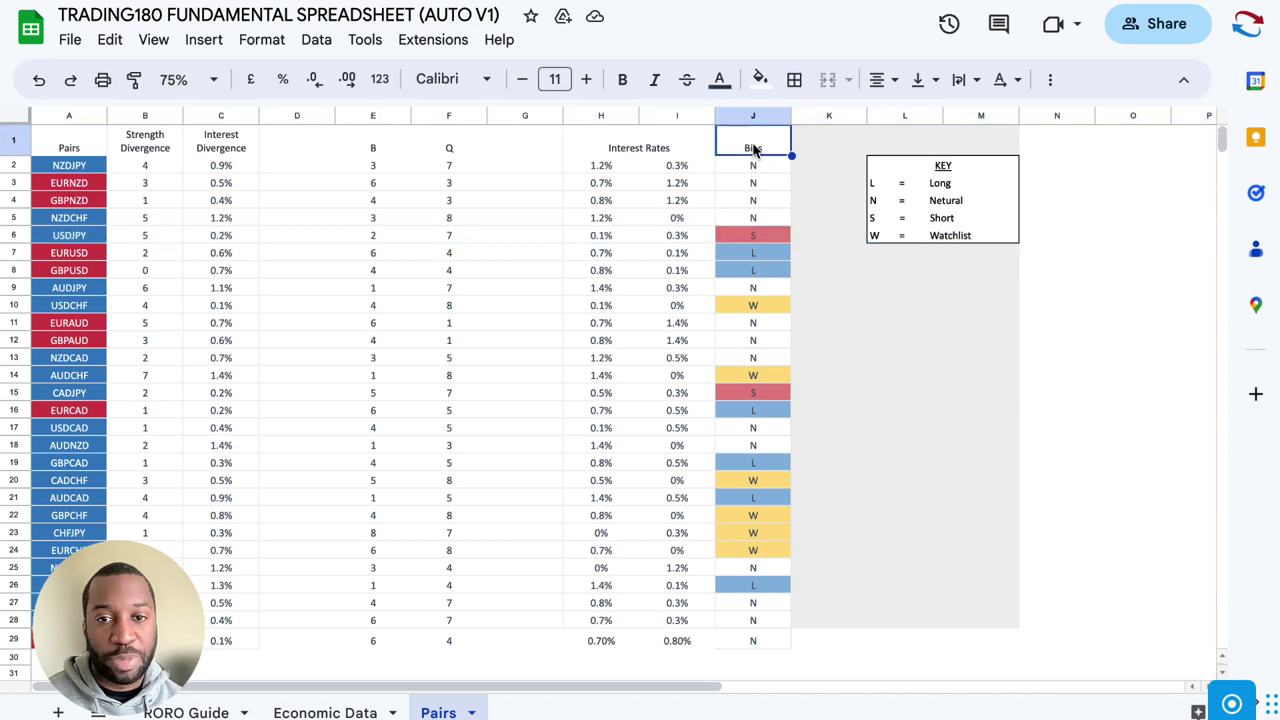
pyautogui.click(758, 118)
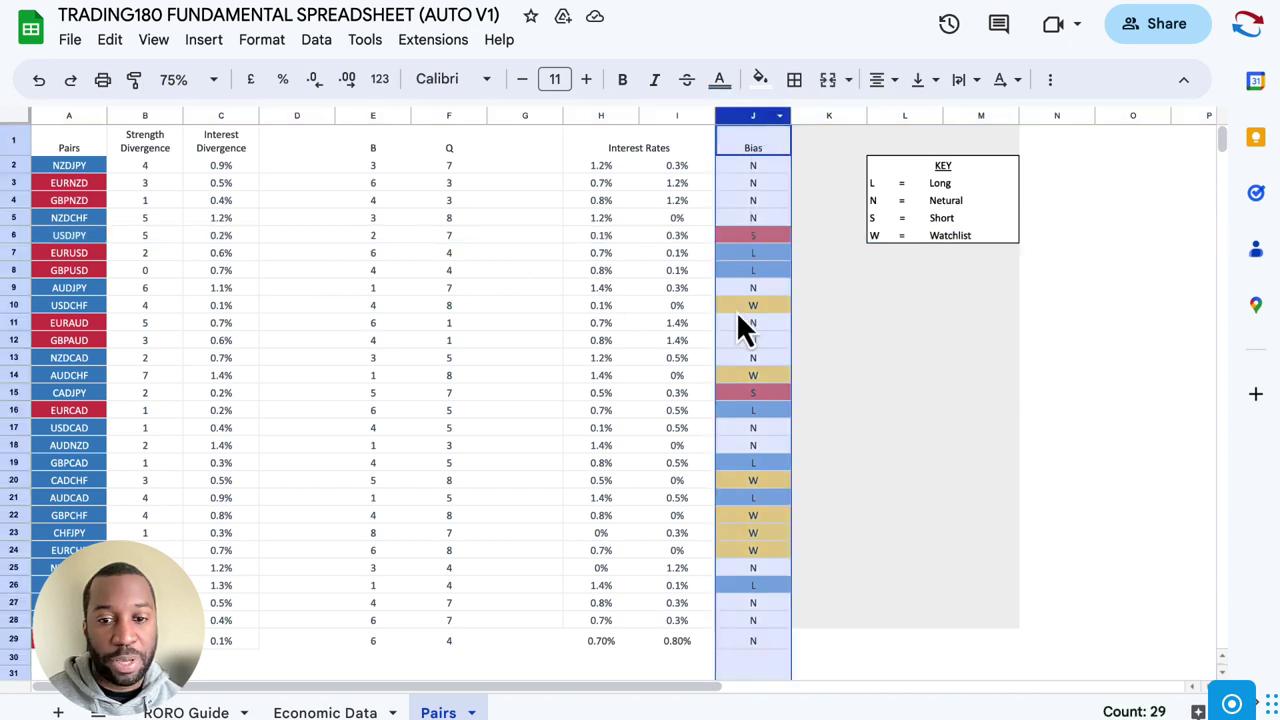